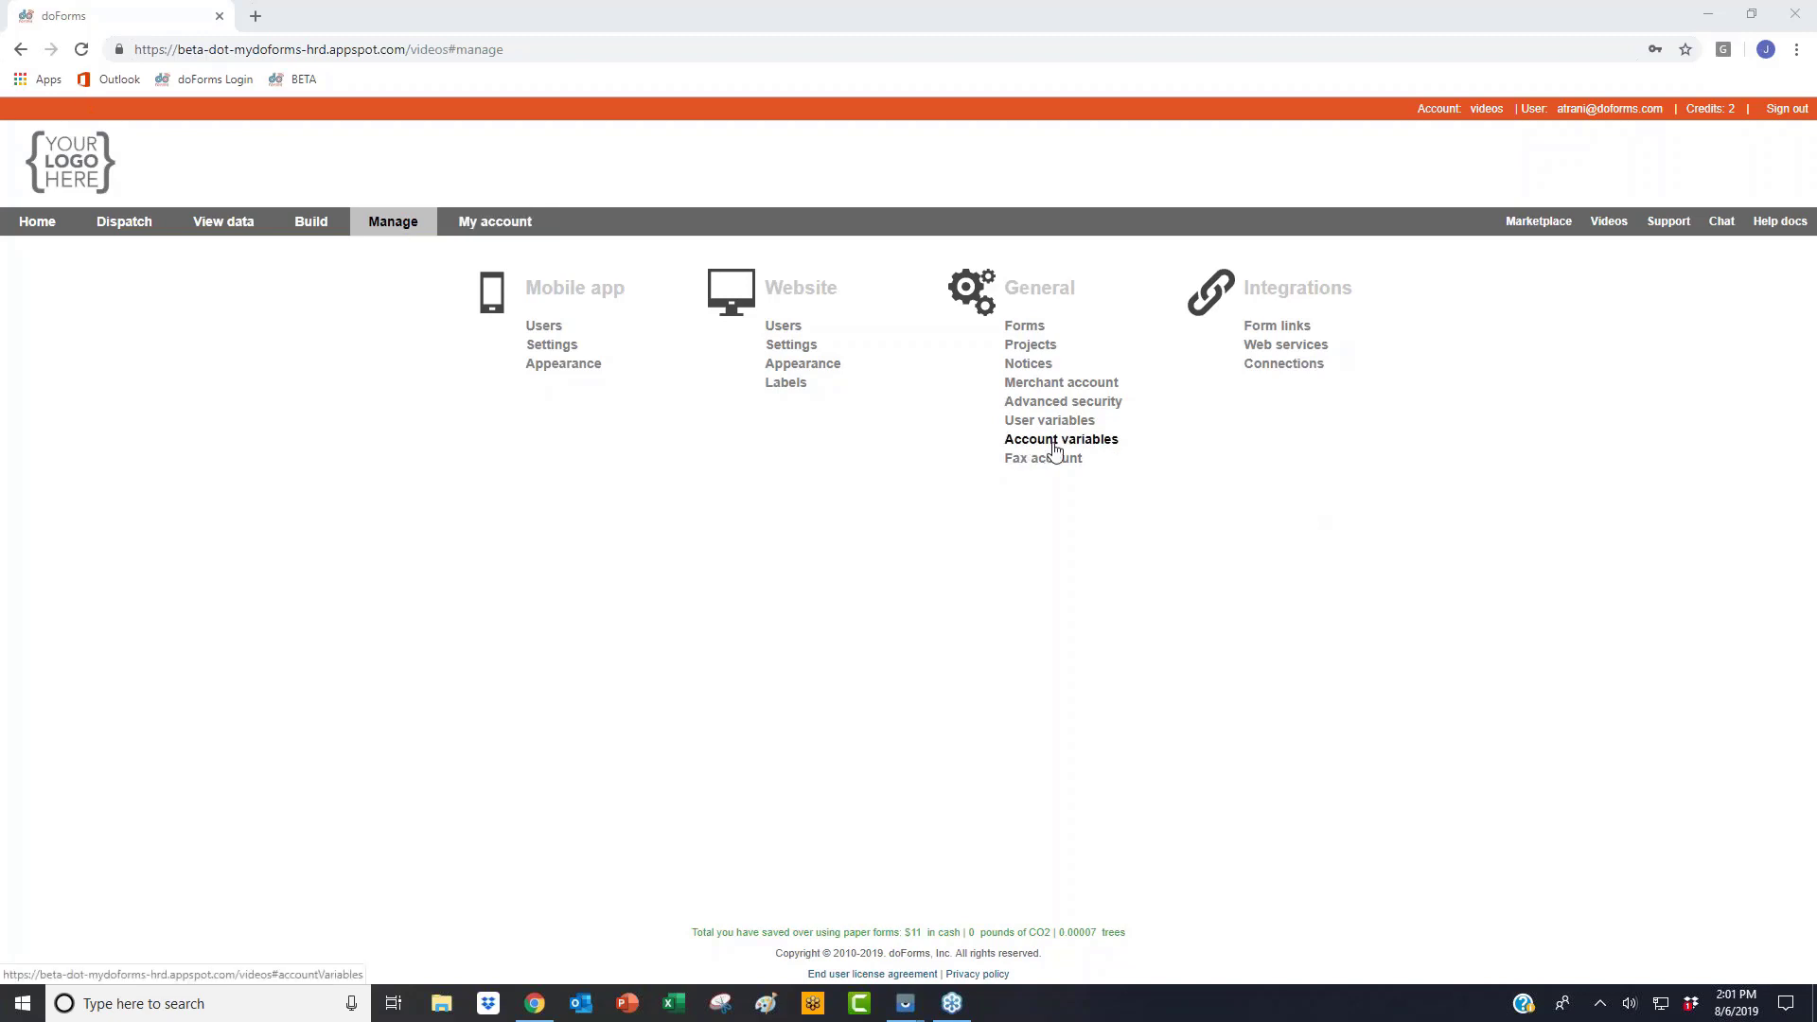
Step: Review the Account variables page, then open the doForms Header form via Build > Forms
{"action": "left_click", "coordinate": [1056, 445]}
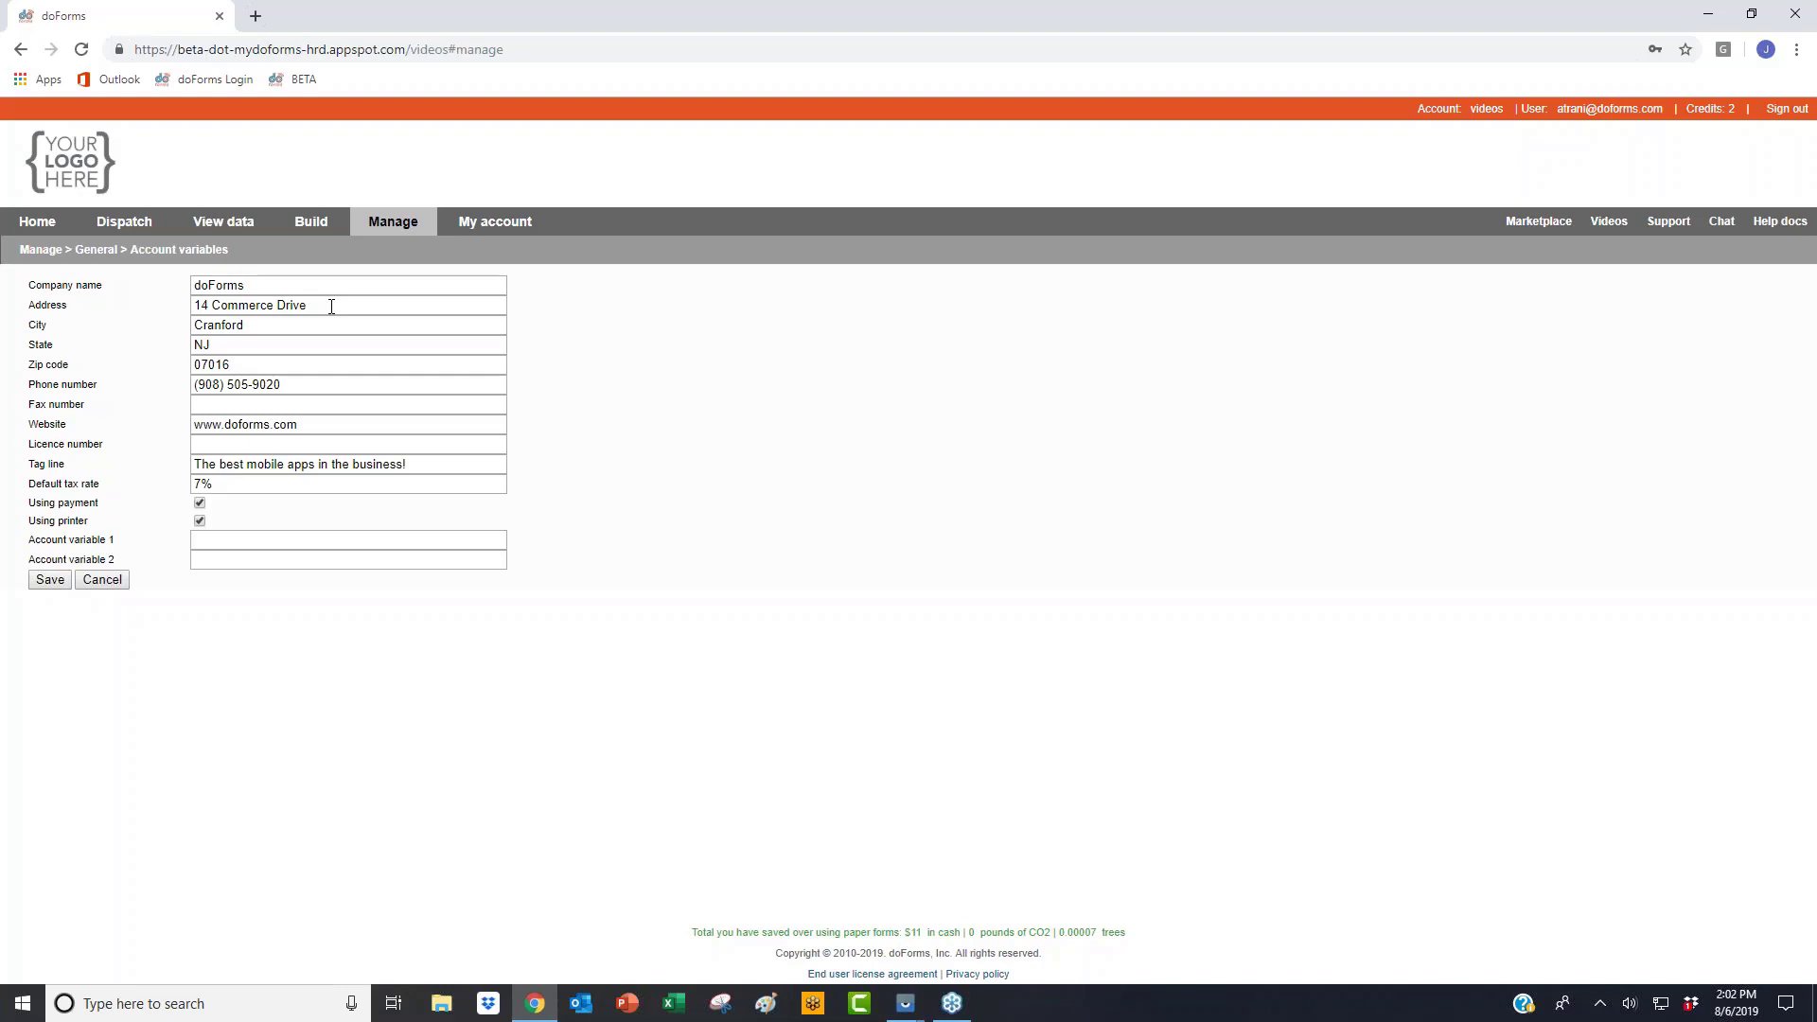
{"action": "left_click", "coordinate": [304, 253]}
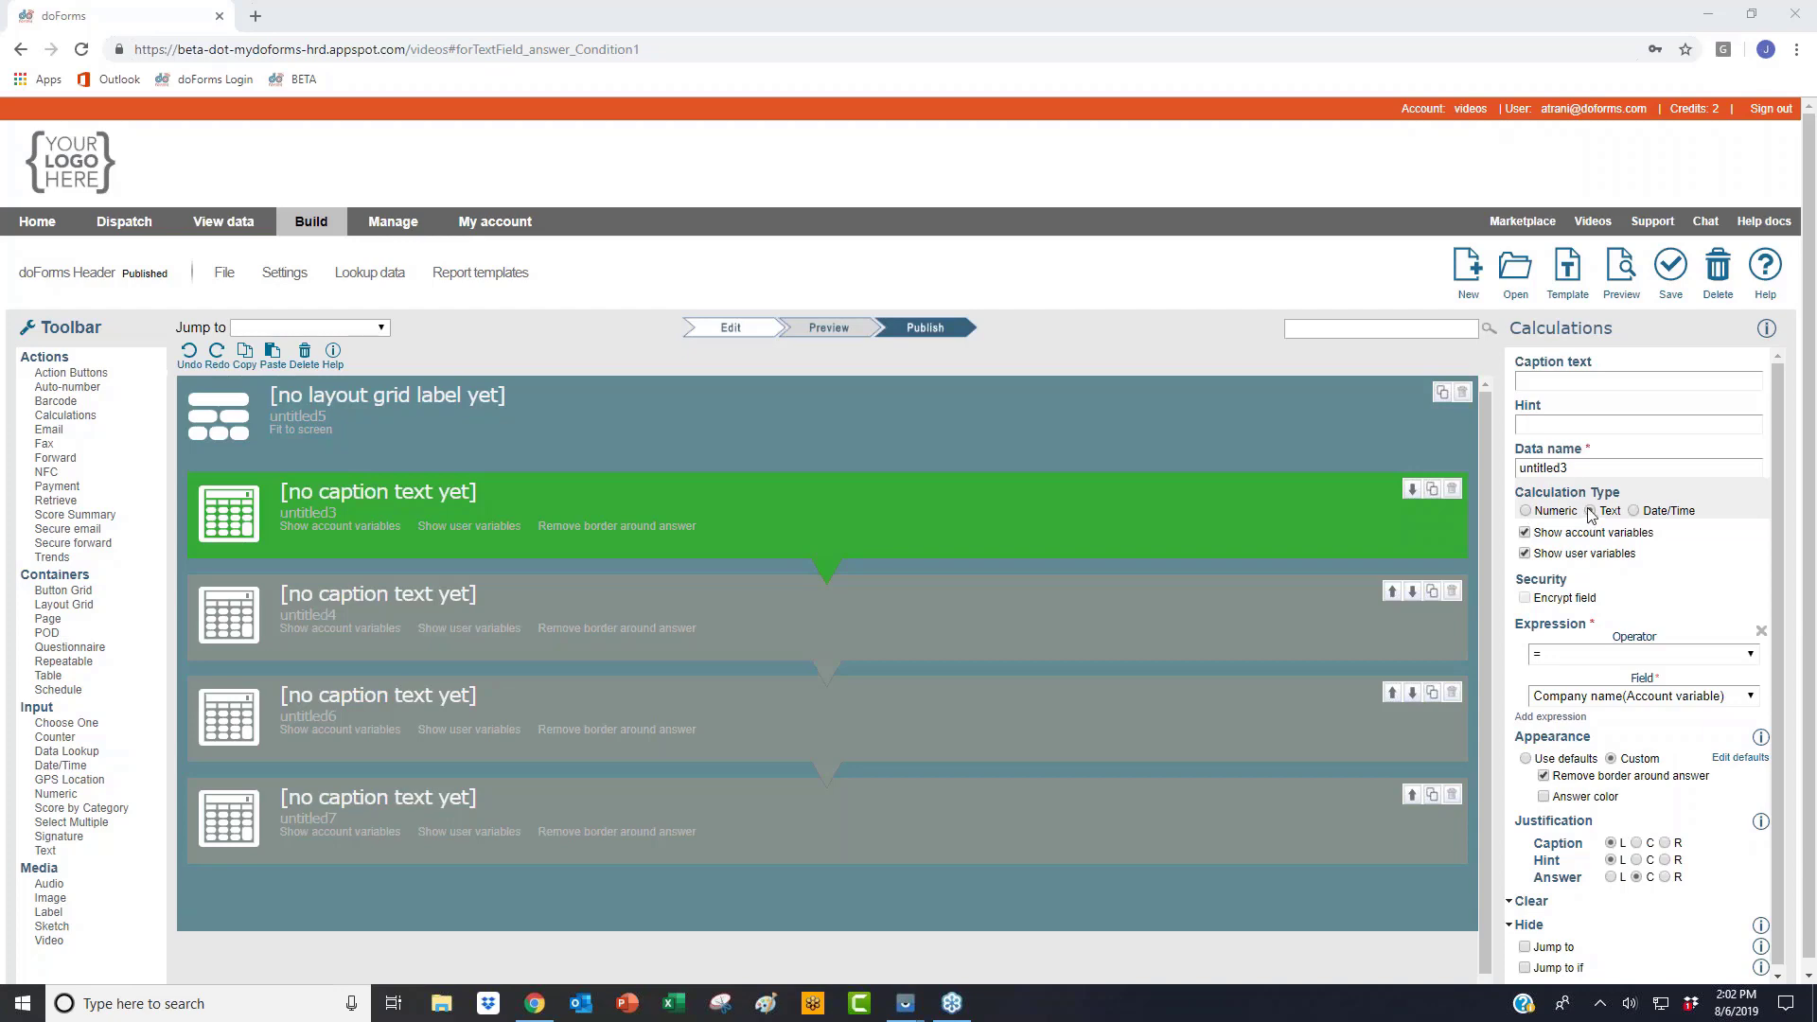
Step: Keep Company name in the first calculation and replace the address calculation's duplicate City with State
{"action": "left_click", "coordinate": [1632, 701]}
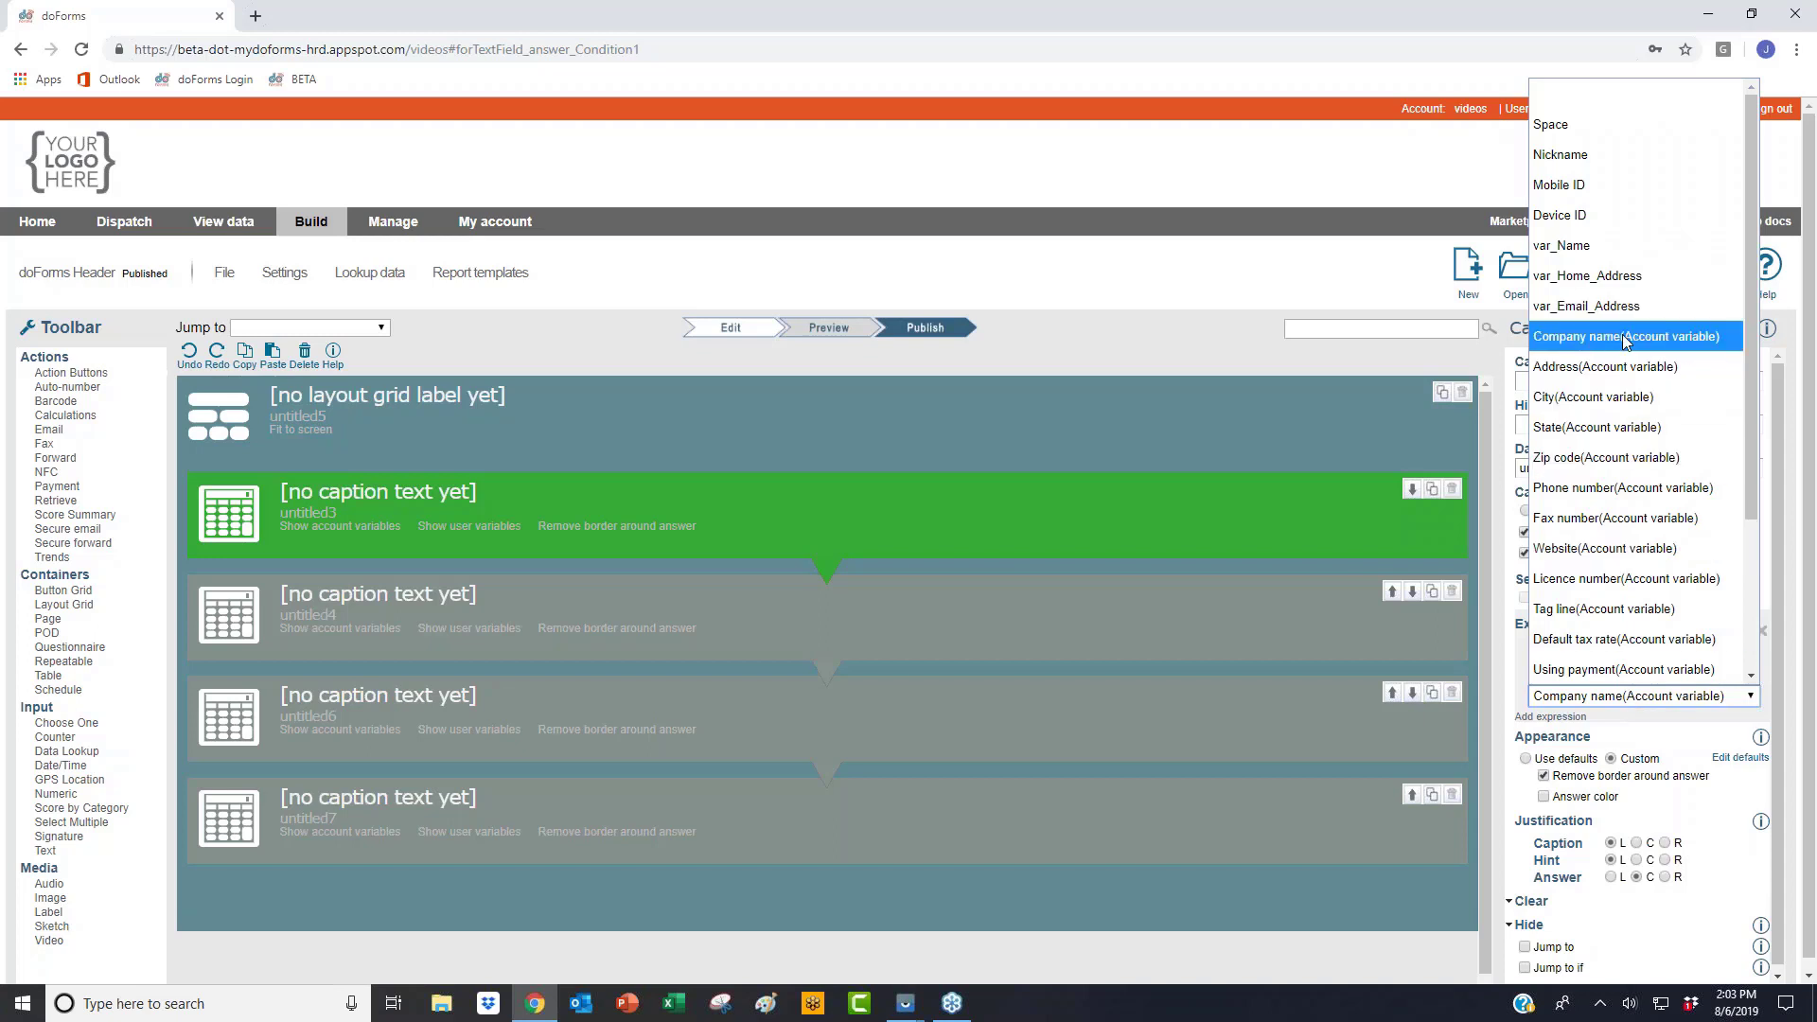
{"action": "left_click", "coordinate": [1690, 353]}
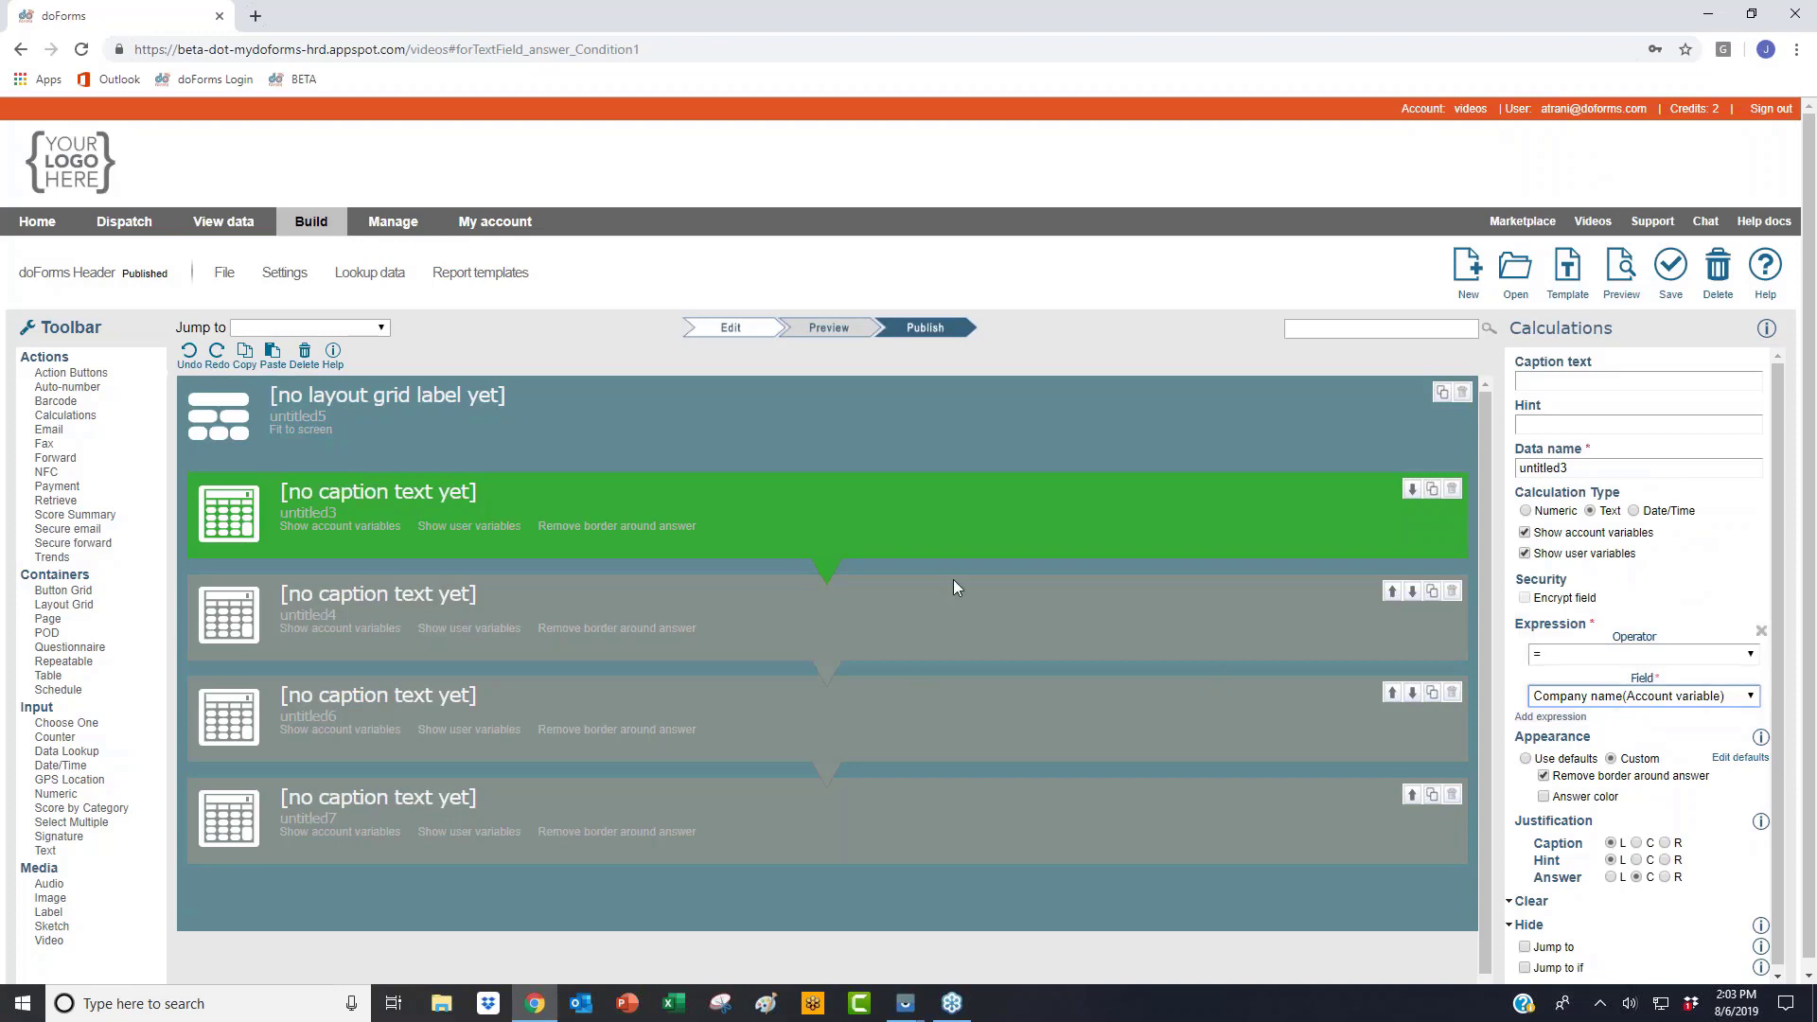
{"action": "left_click", "coordinate": [982, 606]}
{"action": "scroll", "coordinate": [1571, 622], "scroll_direction": "down", "scroll_amount": 1}
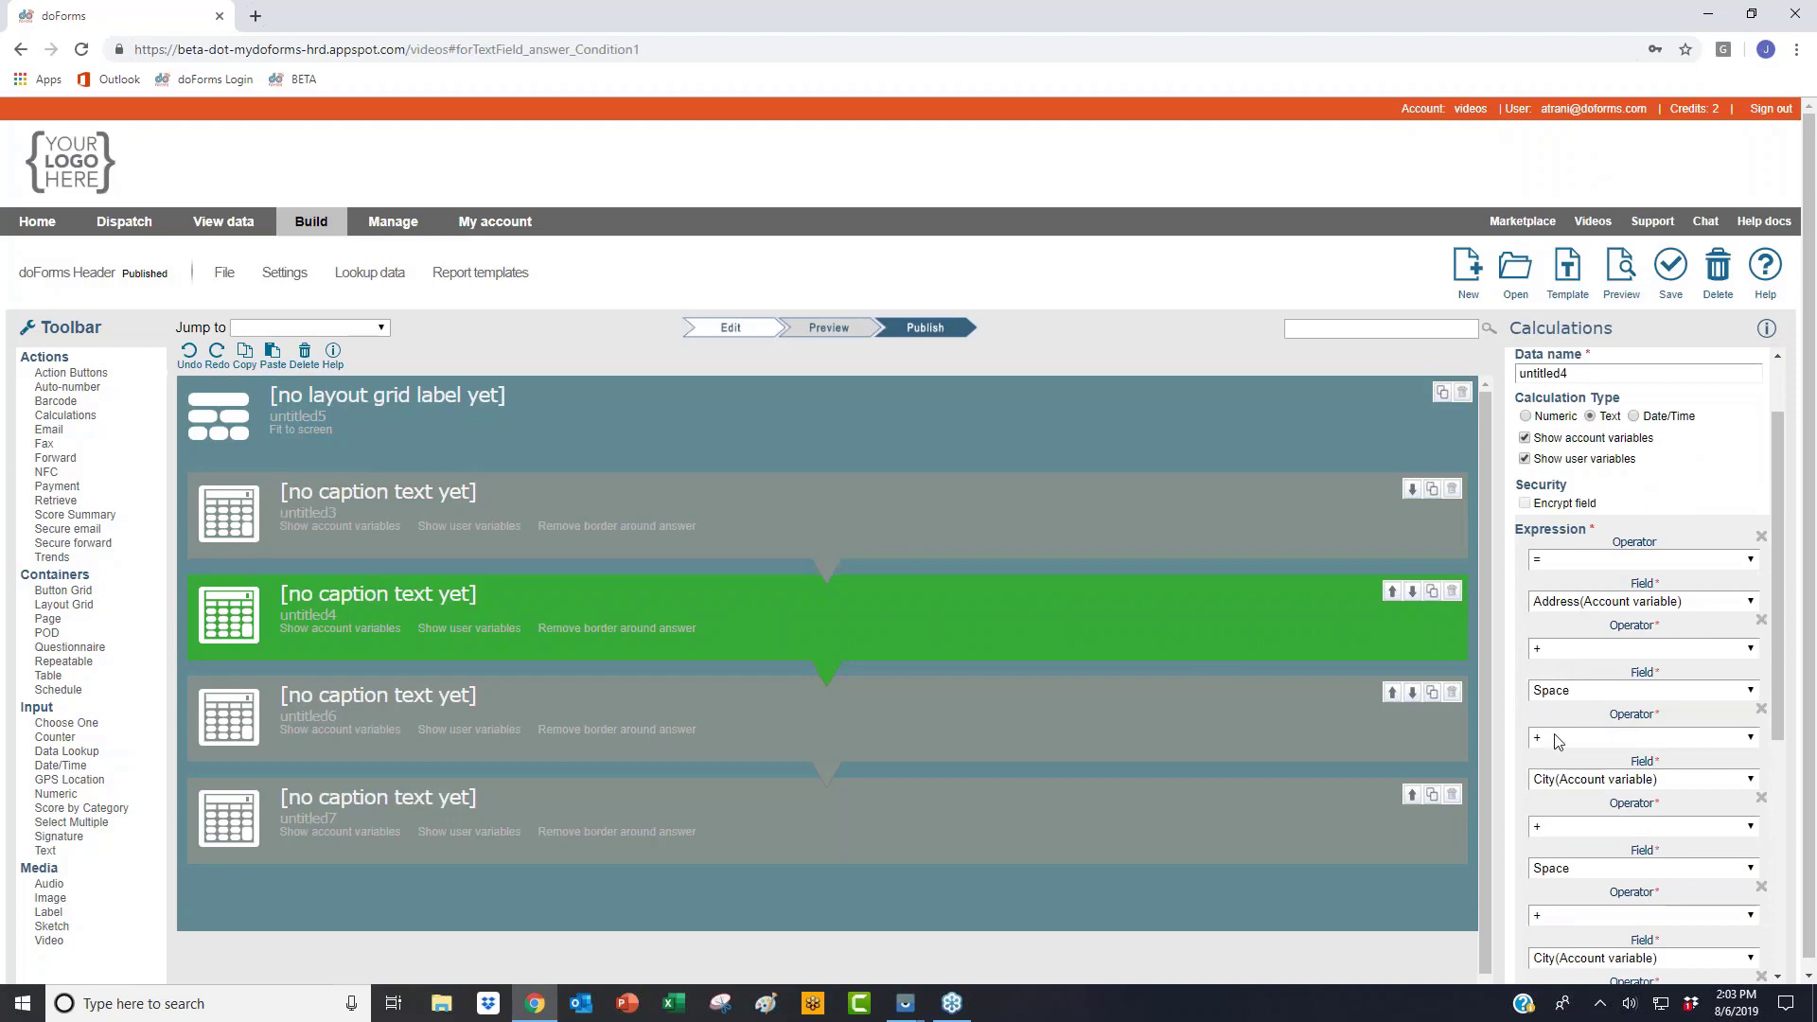
{"action": "scroll", "coordinate": [1566, 784], "scroll_direction": "down", "scroll_amount": 3}
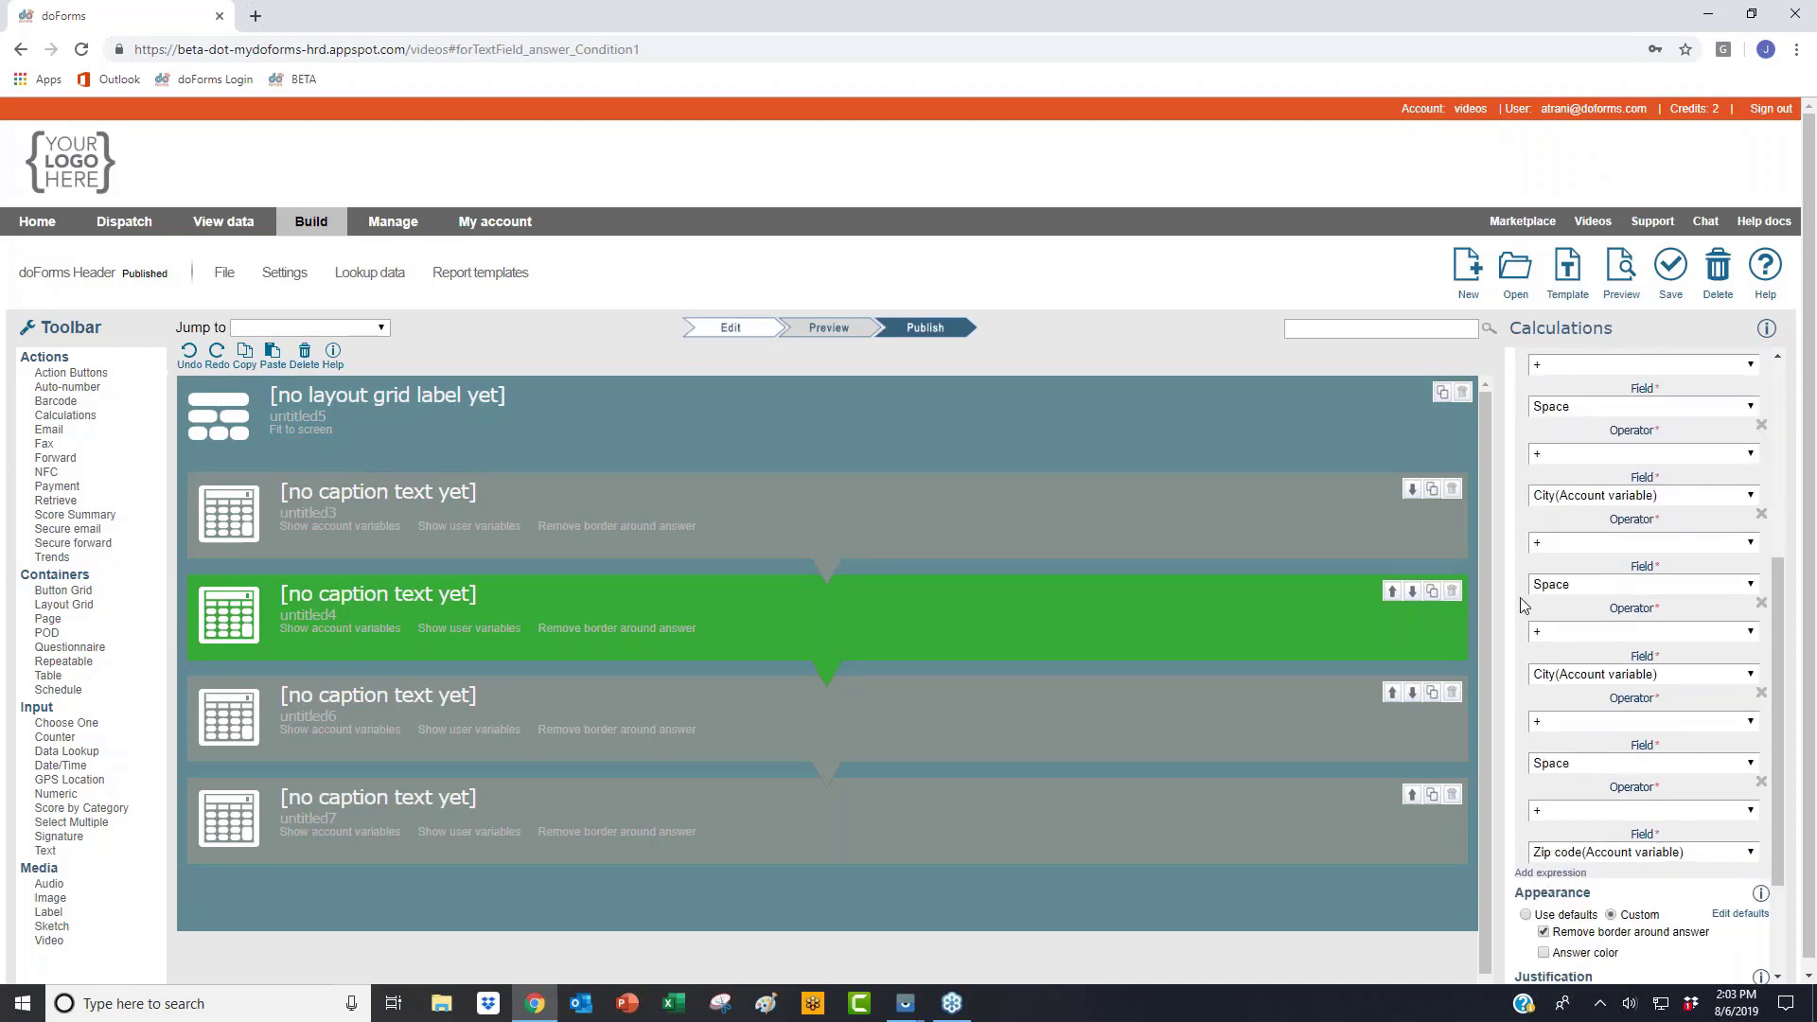
{"action": "left_click", "coordinate": [1579, 675]}
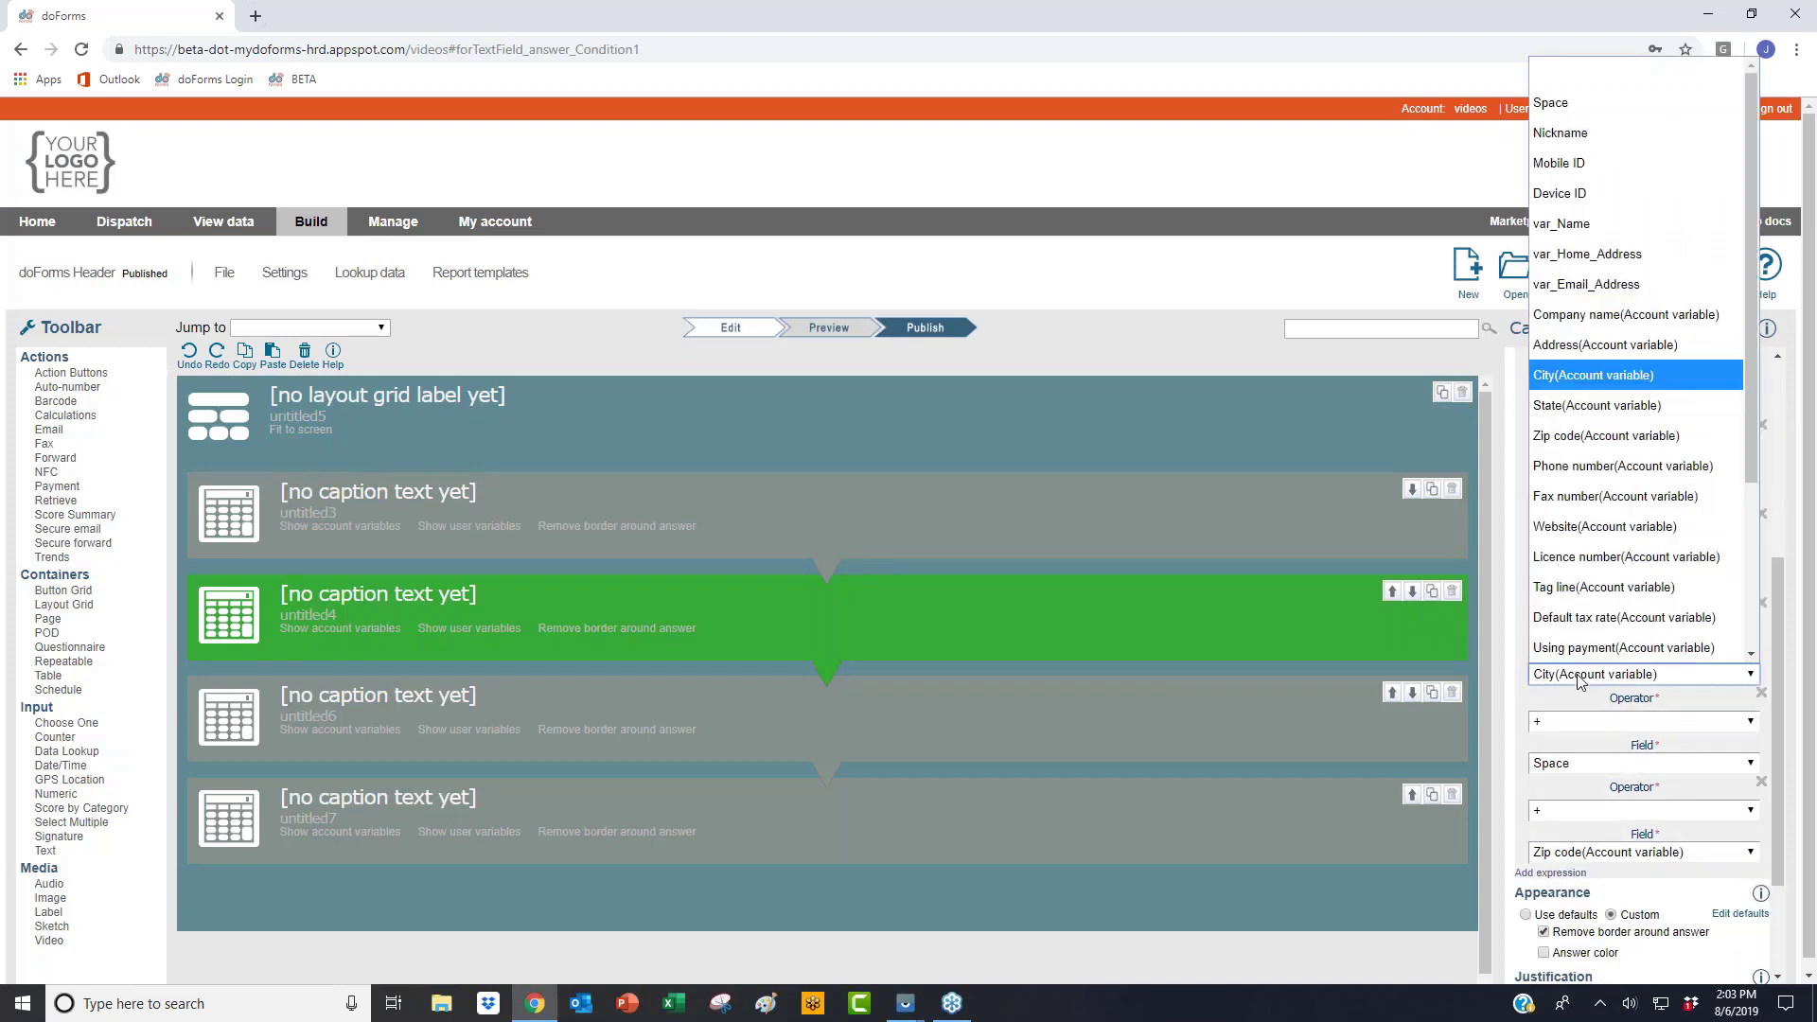
{"action": "left_click", "coordinate": [1597, 405]}
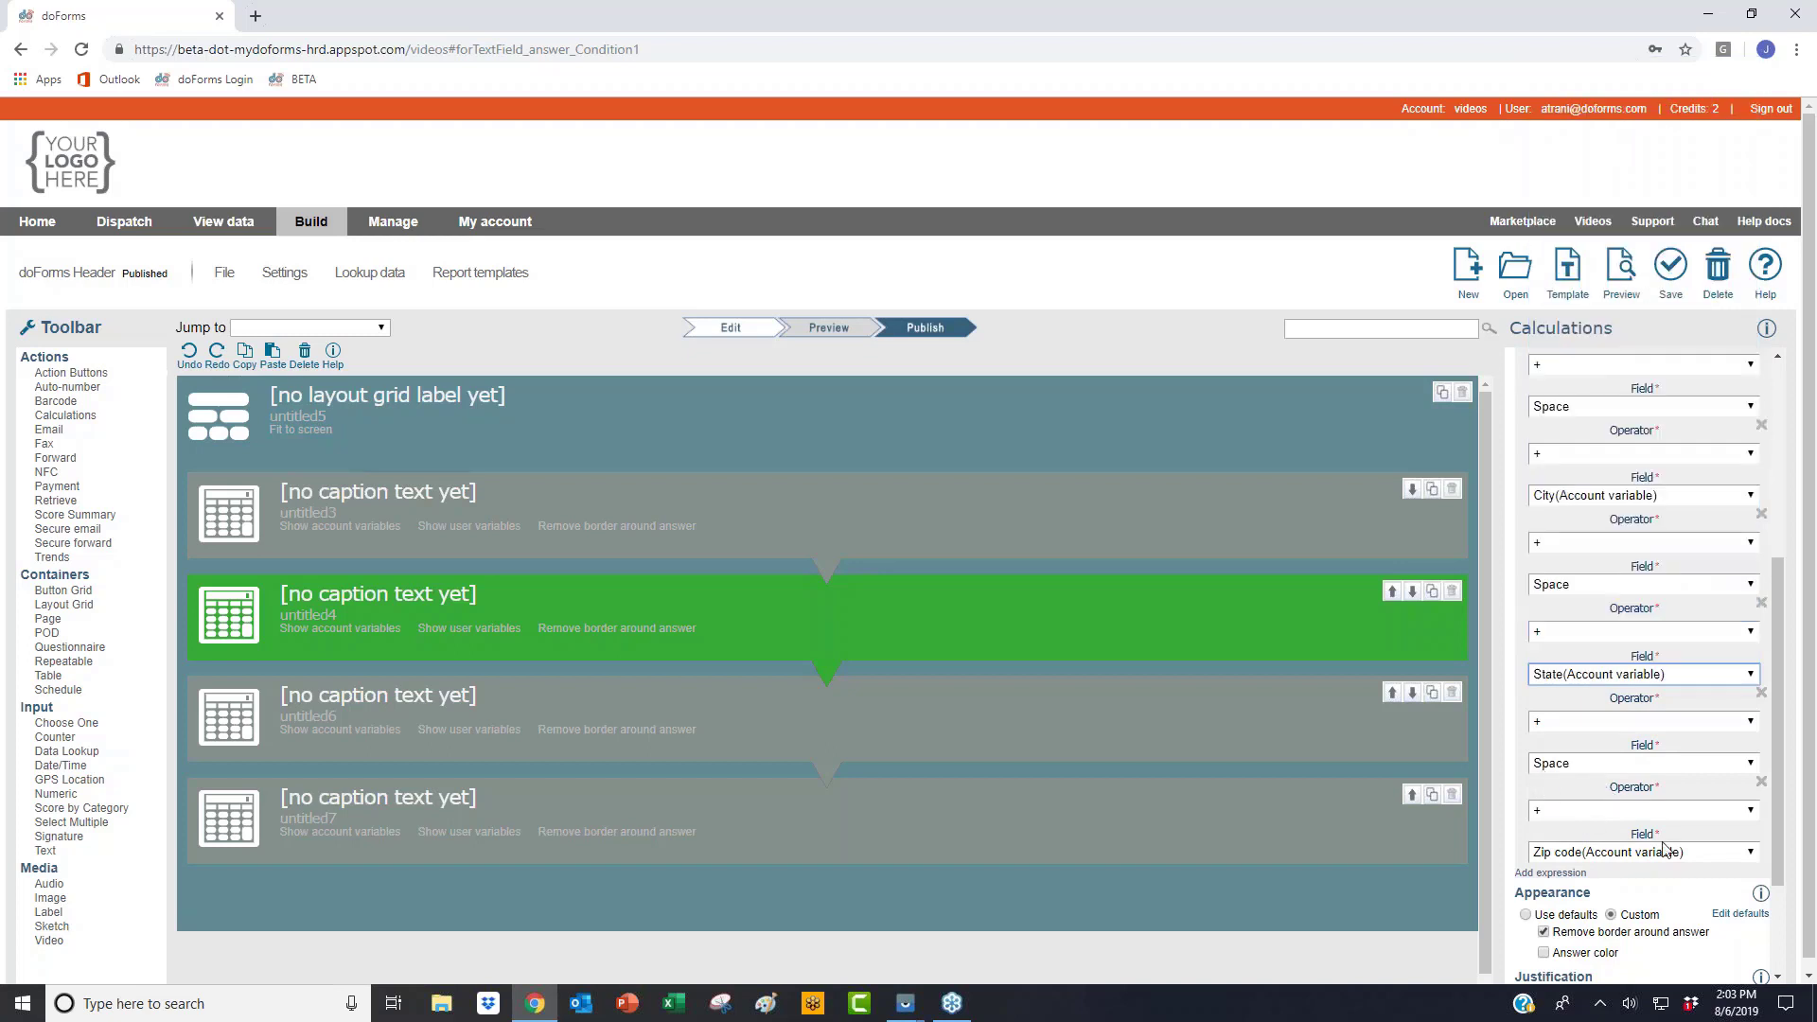
Step: Inspect the phone number and tag line calculations, then preview the header form
{"action": "left_click", "coordinate": [679, 712]}
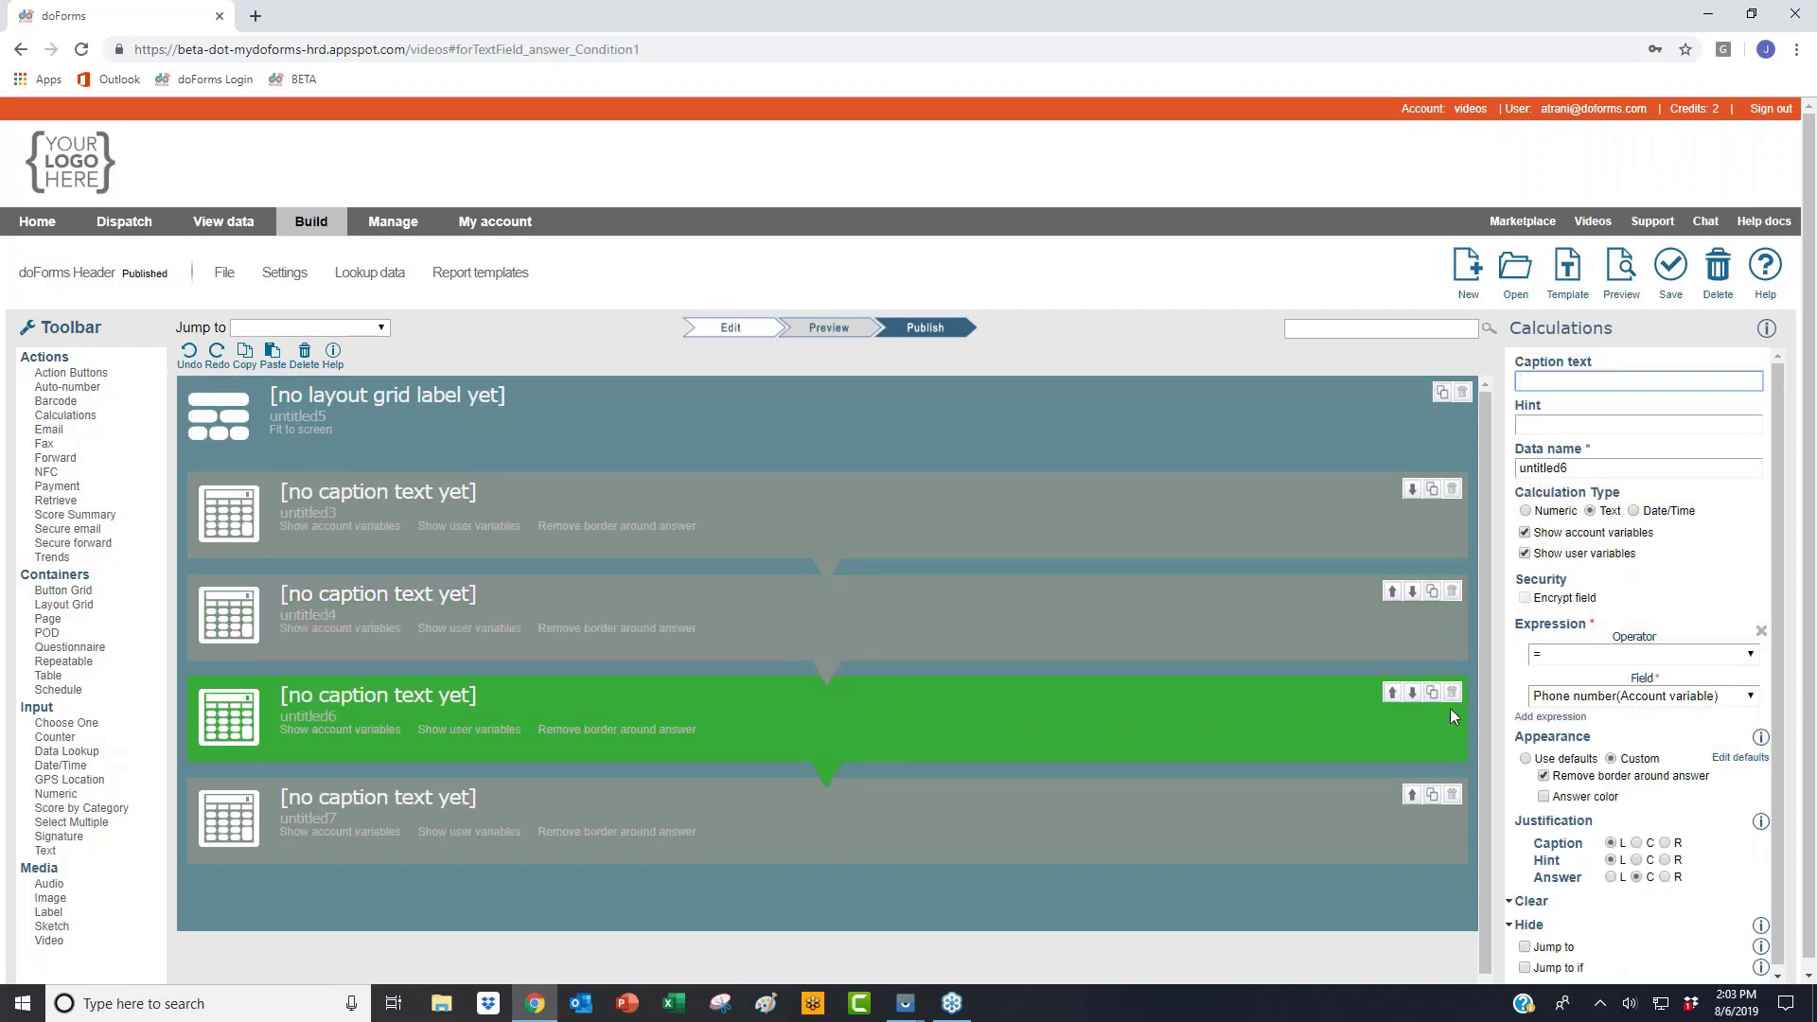
{"action": "left_click", "coordinate": [568, 816]}
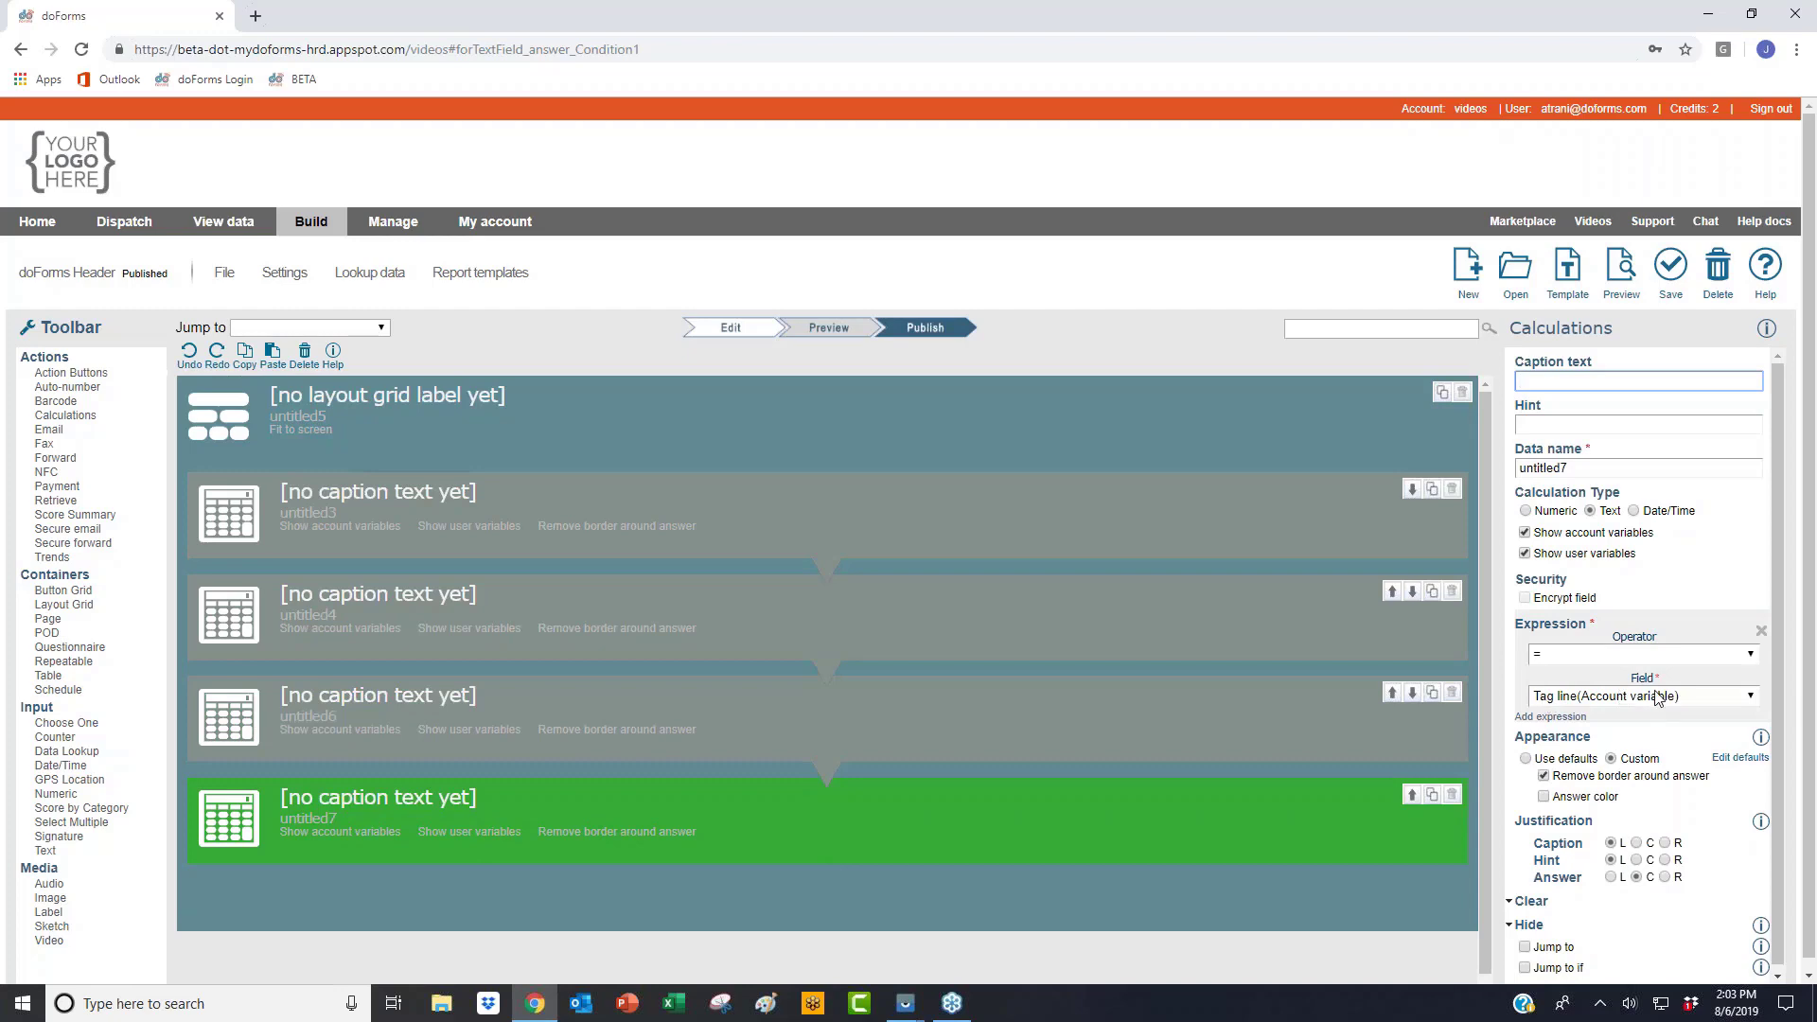
{"action": "left_click", "coordinate": [1621, 265]}
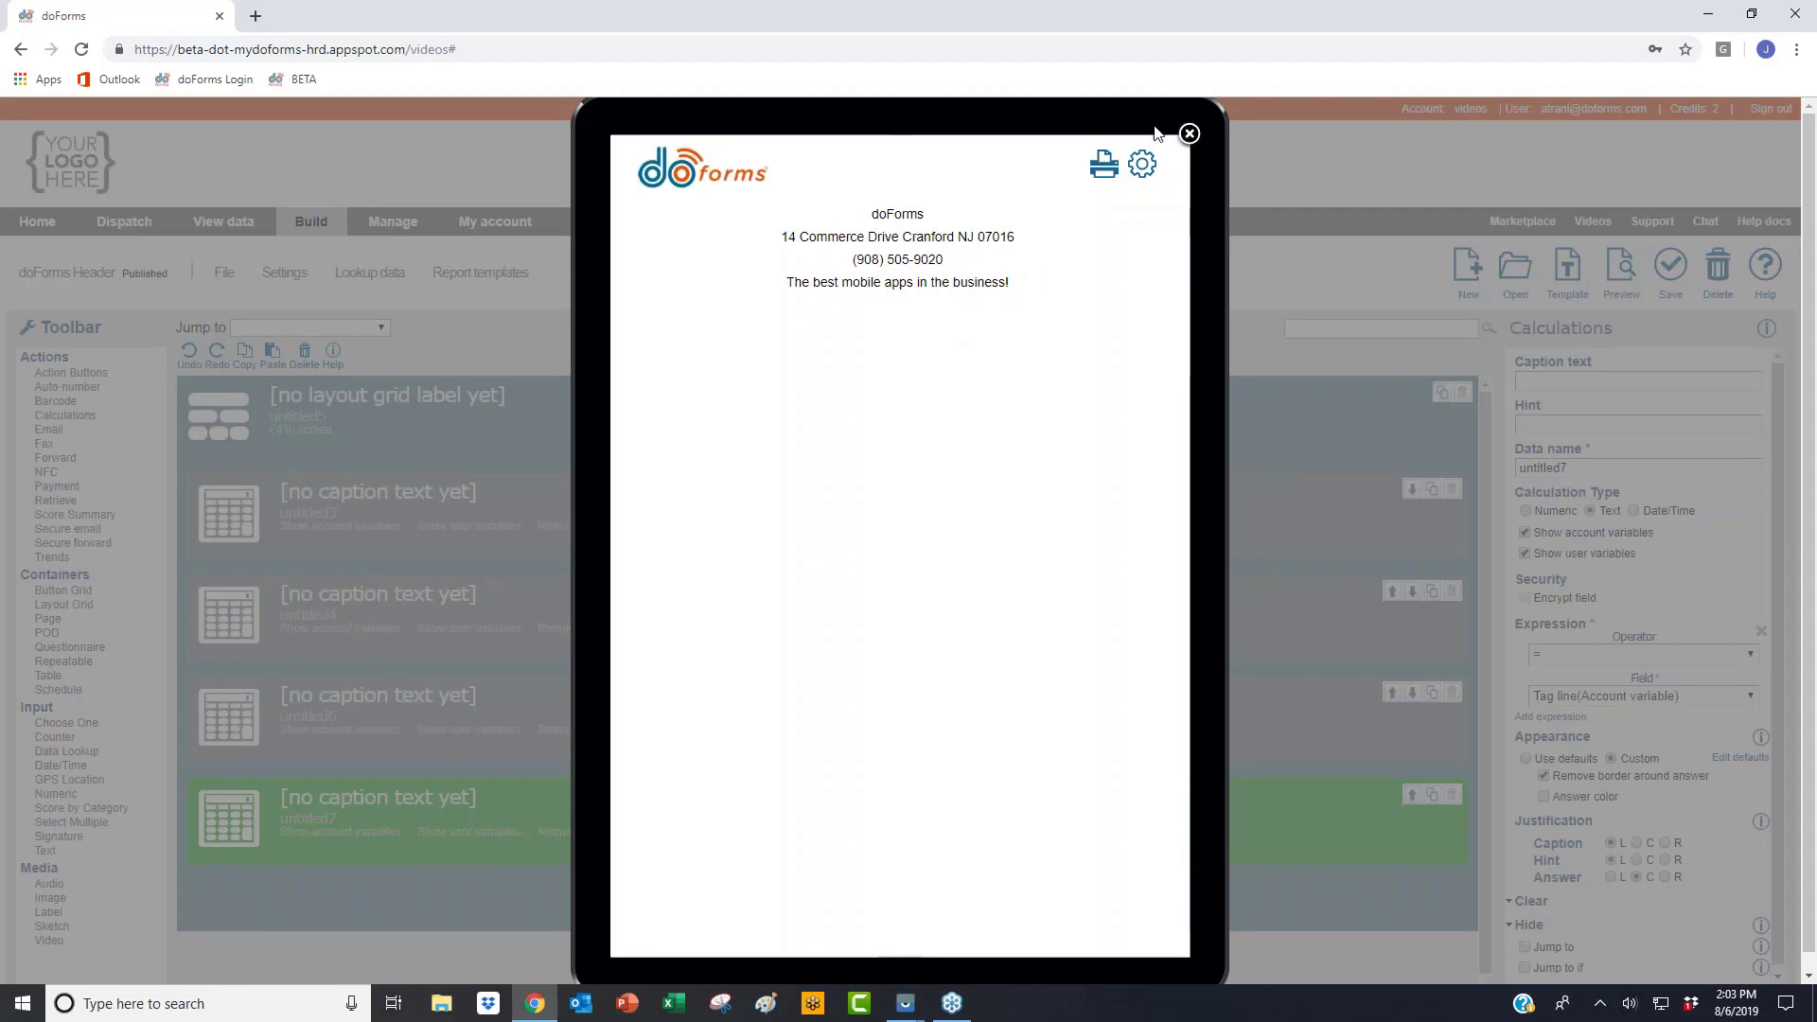
Step: Close the header form preview and go to the Manage page
{"action": "left_click", "coordinate": [1192, 135]}
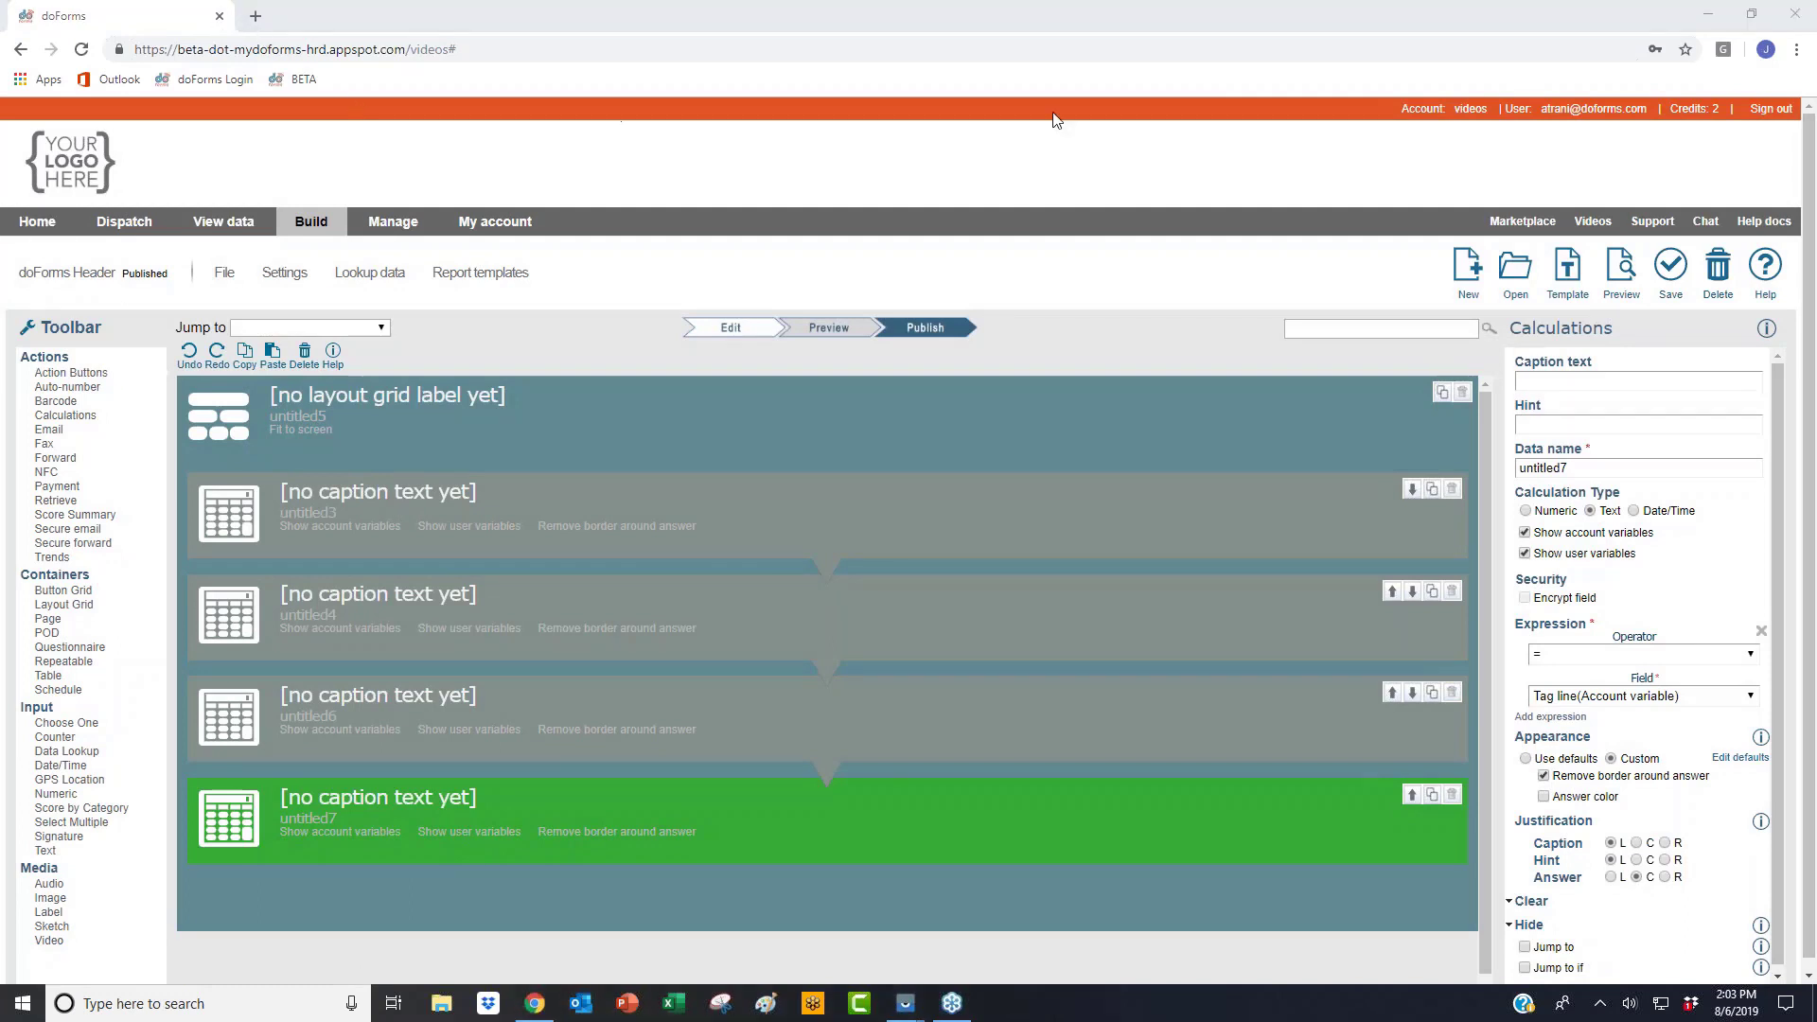
{"action": "left_click", "coordinate": [226, 275]}
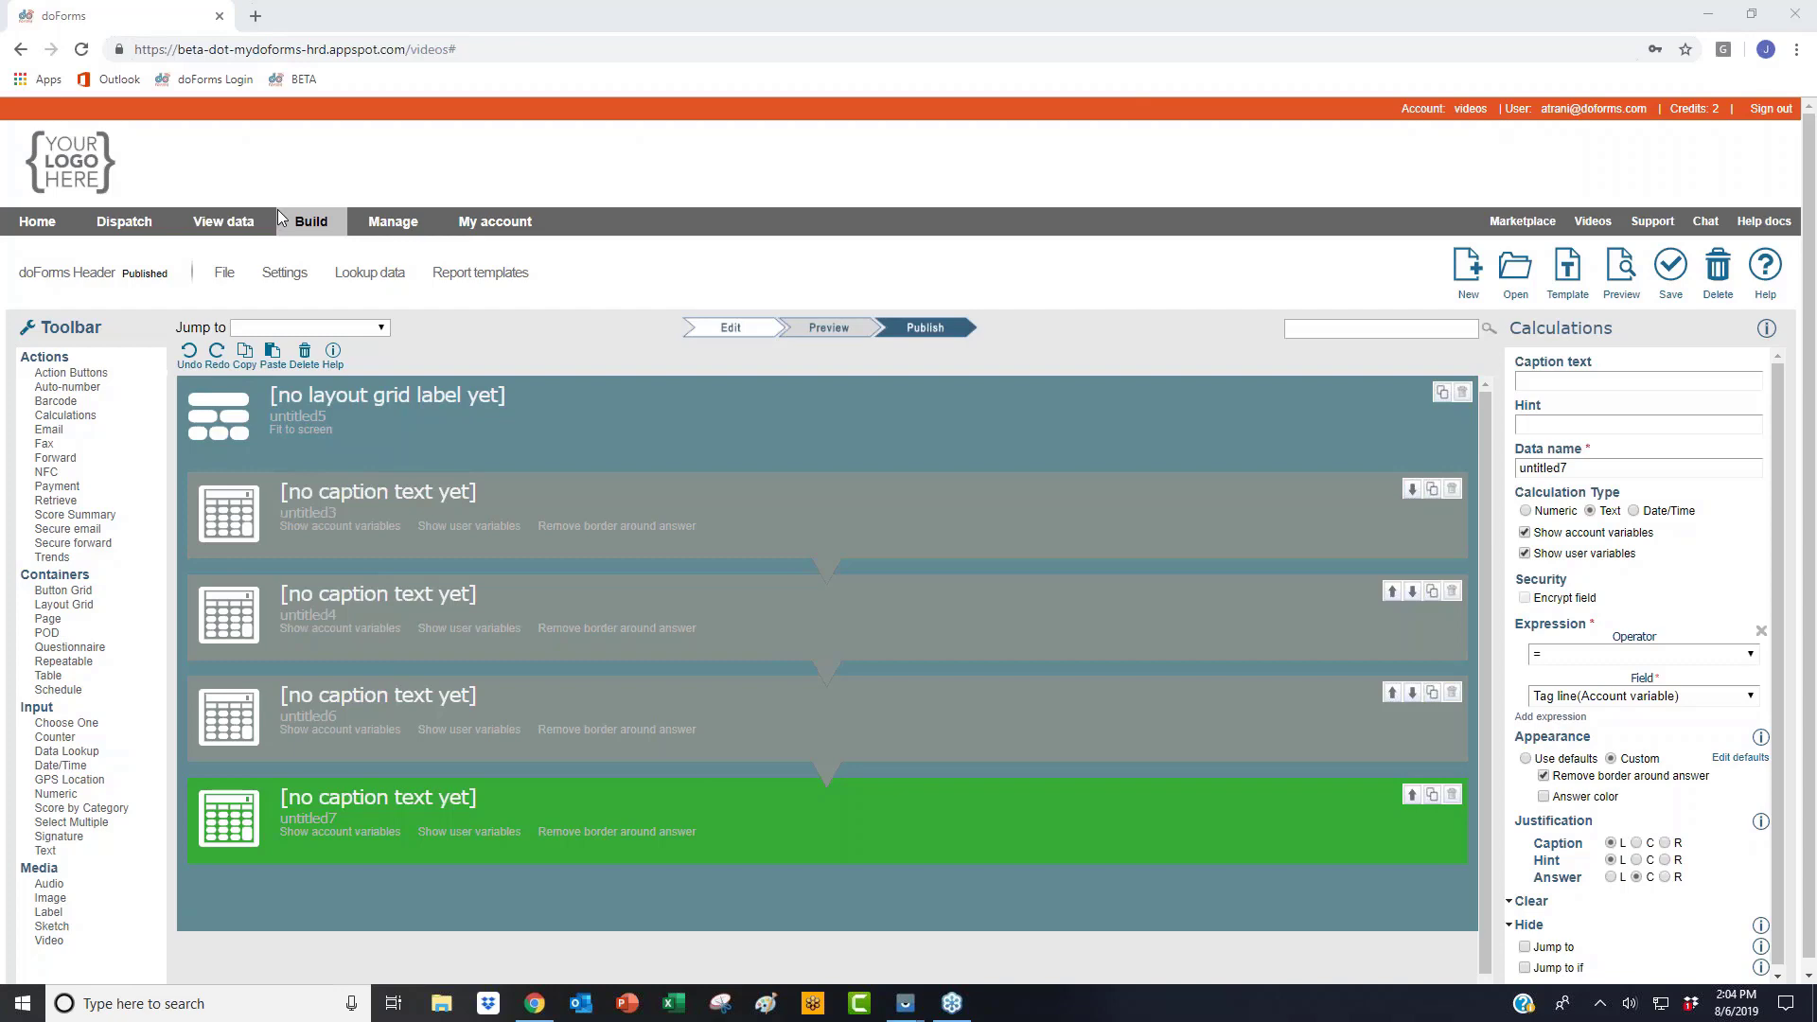
{"action": "left_click", "coordinate": [396, 224]}
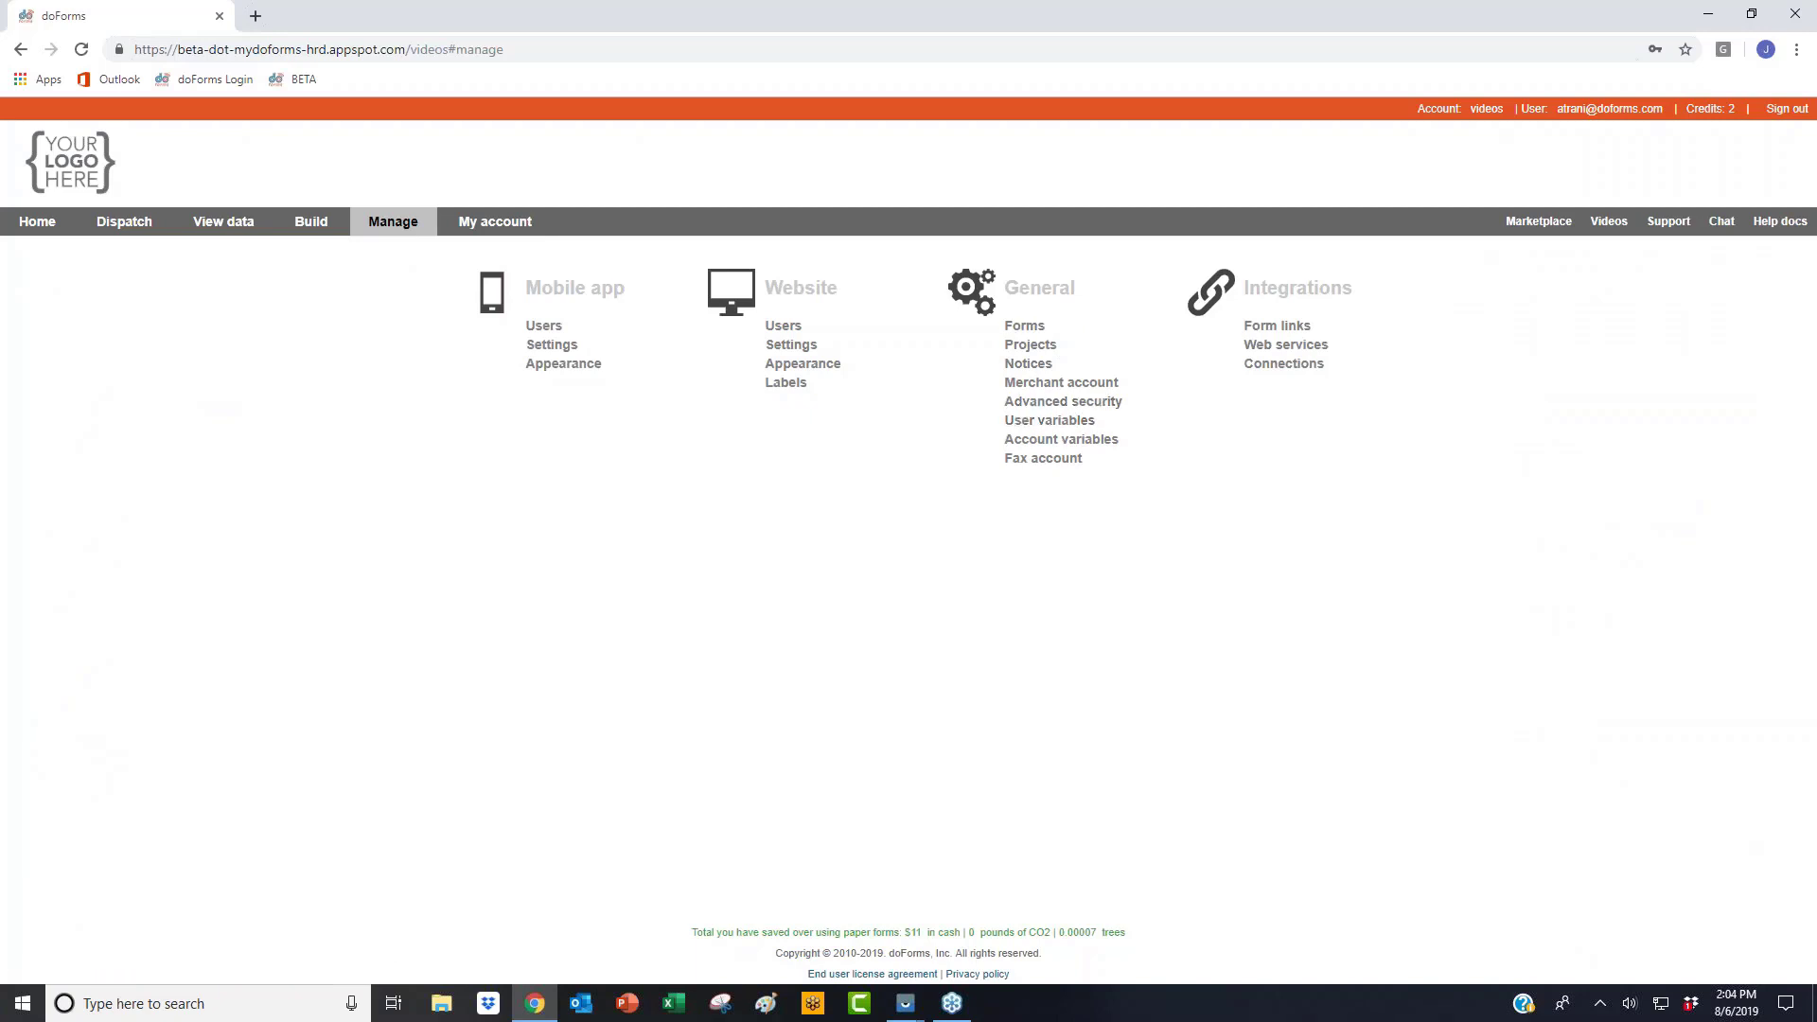
Step: Open Account variables and highlight the checked Using payment and Using printer settings
{"action": "left_click", "coordinate": [1061, 440]}
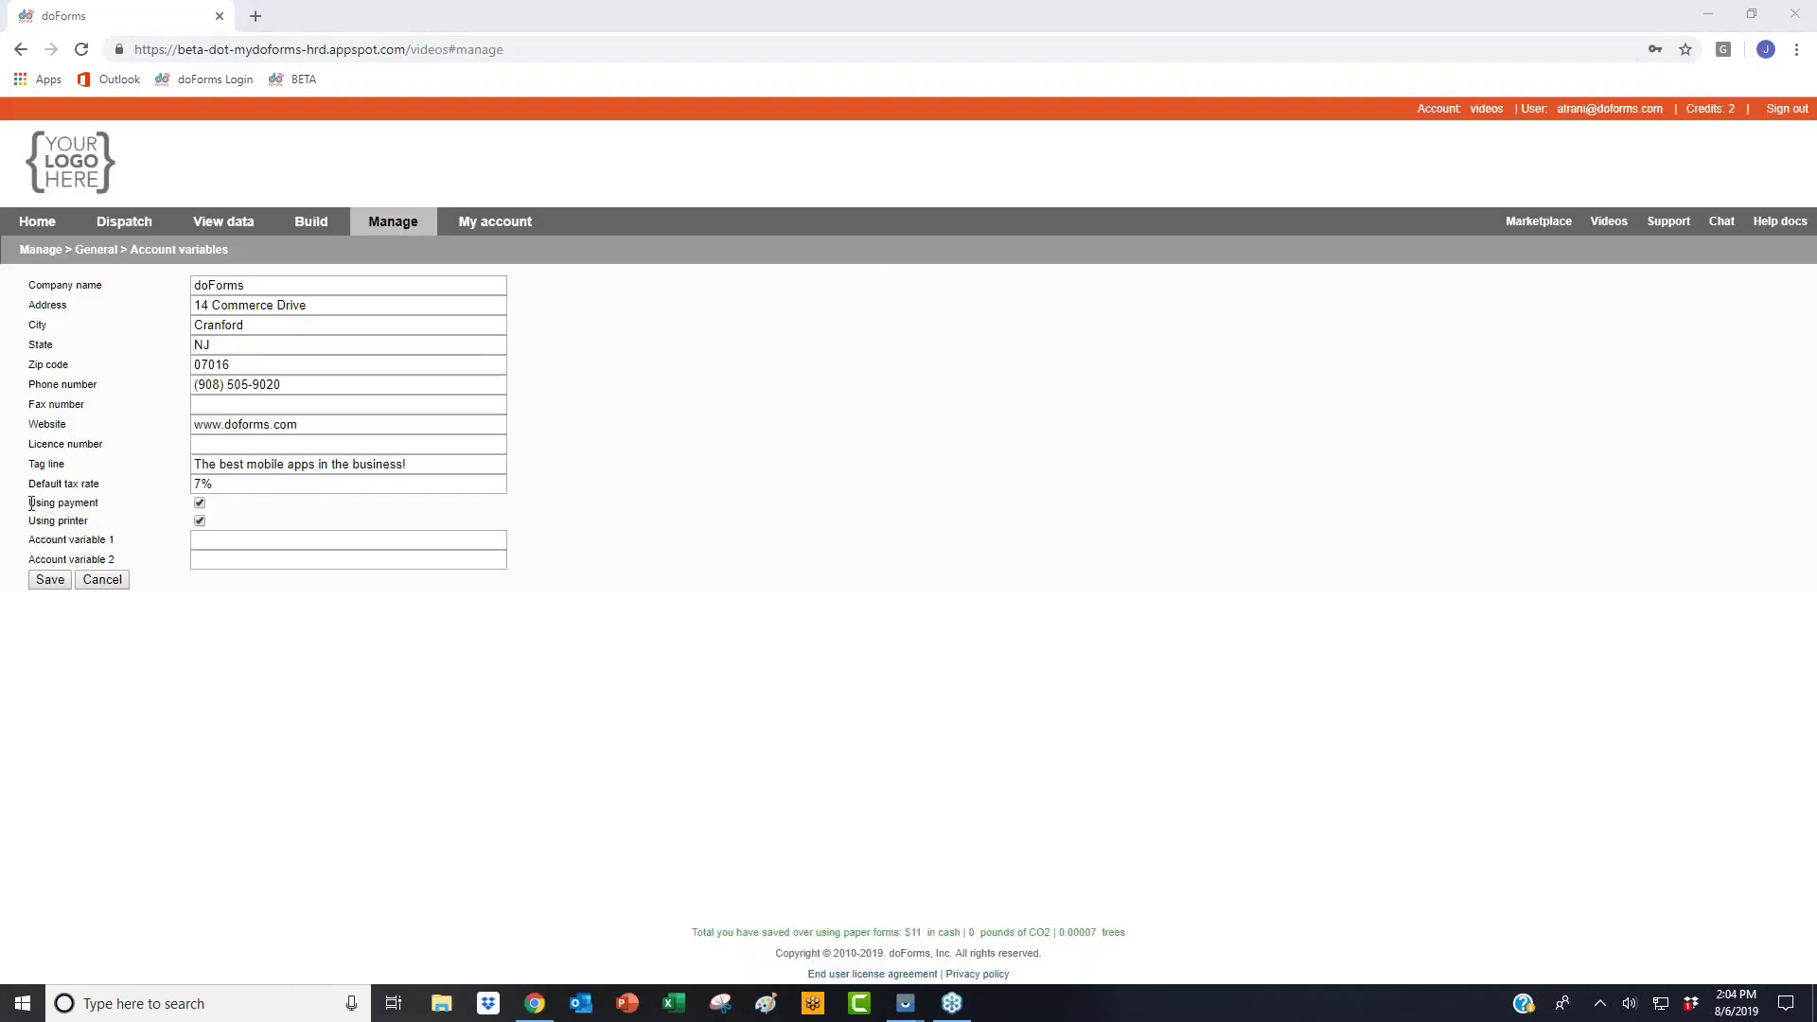
{"action": "left_click_drag", "start_coordinate": [28, 500], "coordinate": [107, 530]}
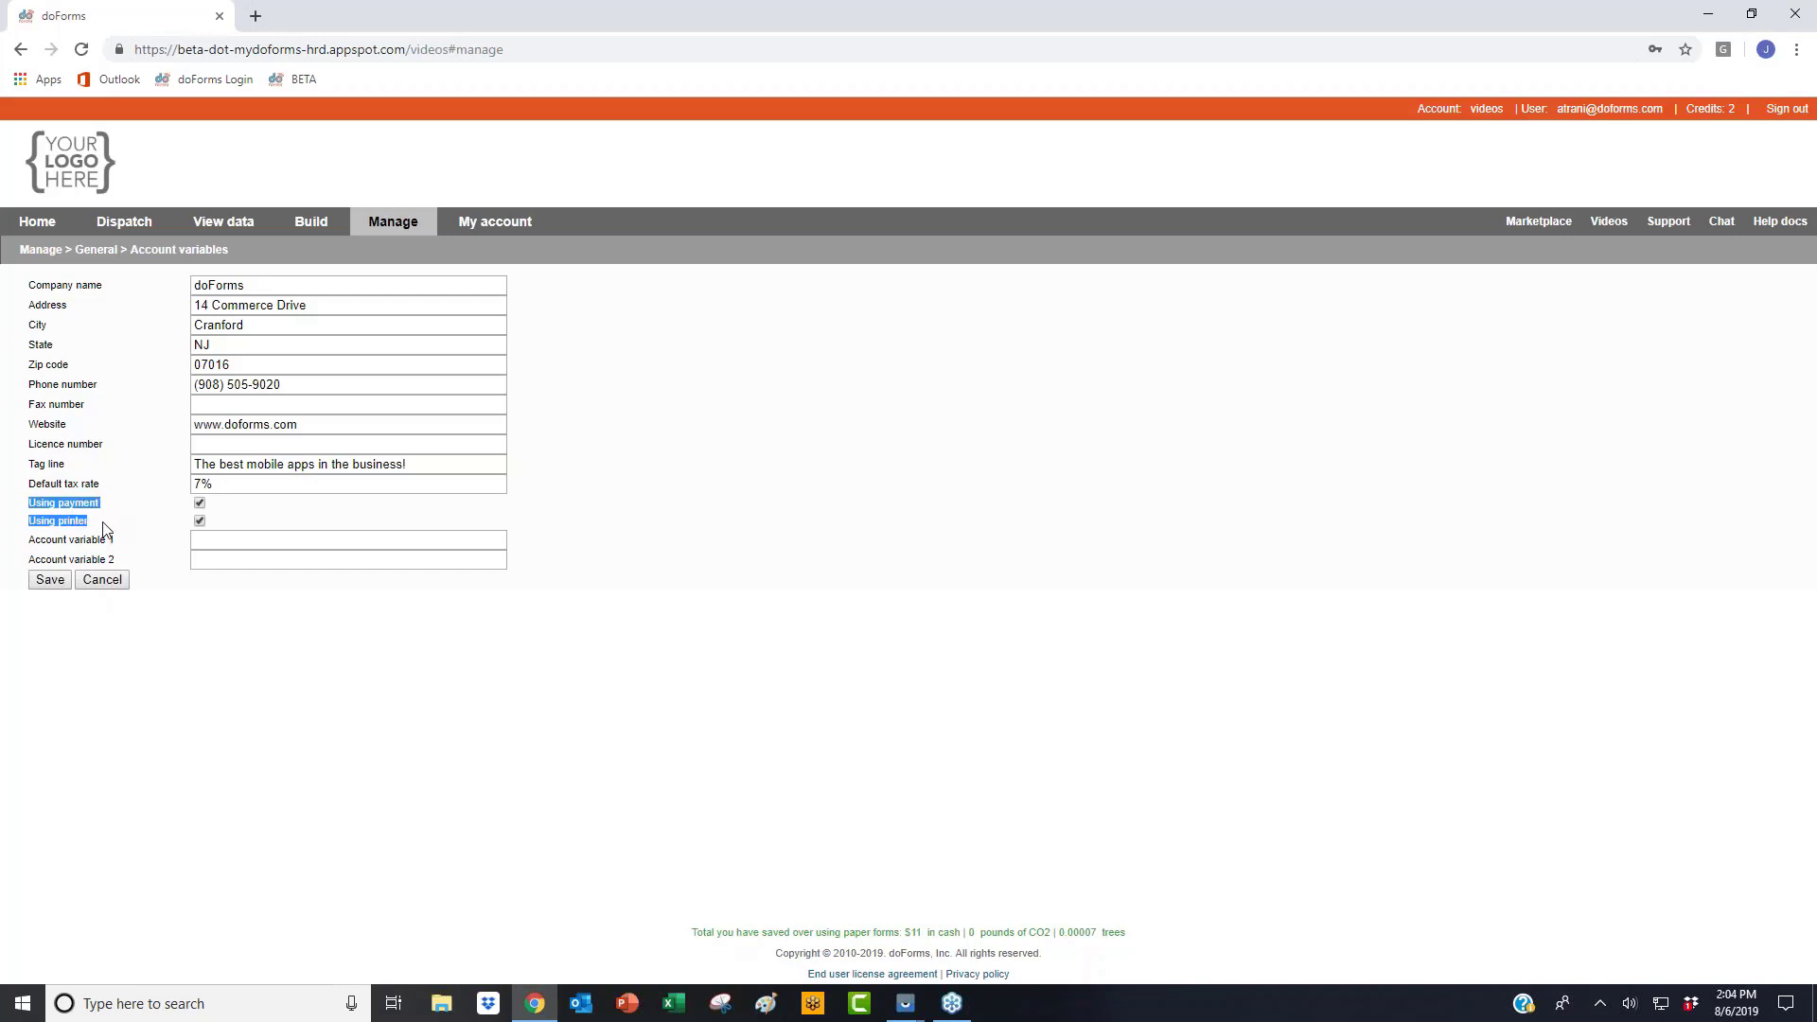
{"action": "left_click", "coordinate": [106, 529]}
{"action": "left_click_drag", "start_coordinate": [28, 503], "coordinate": [187, 504]}
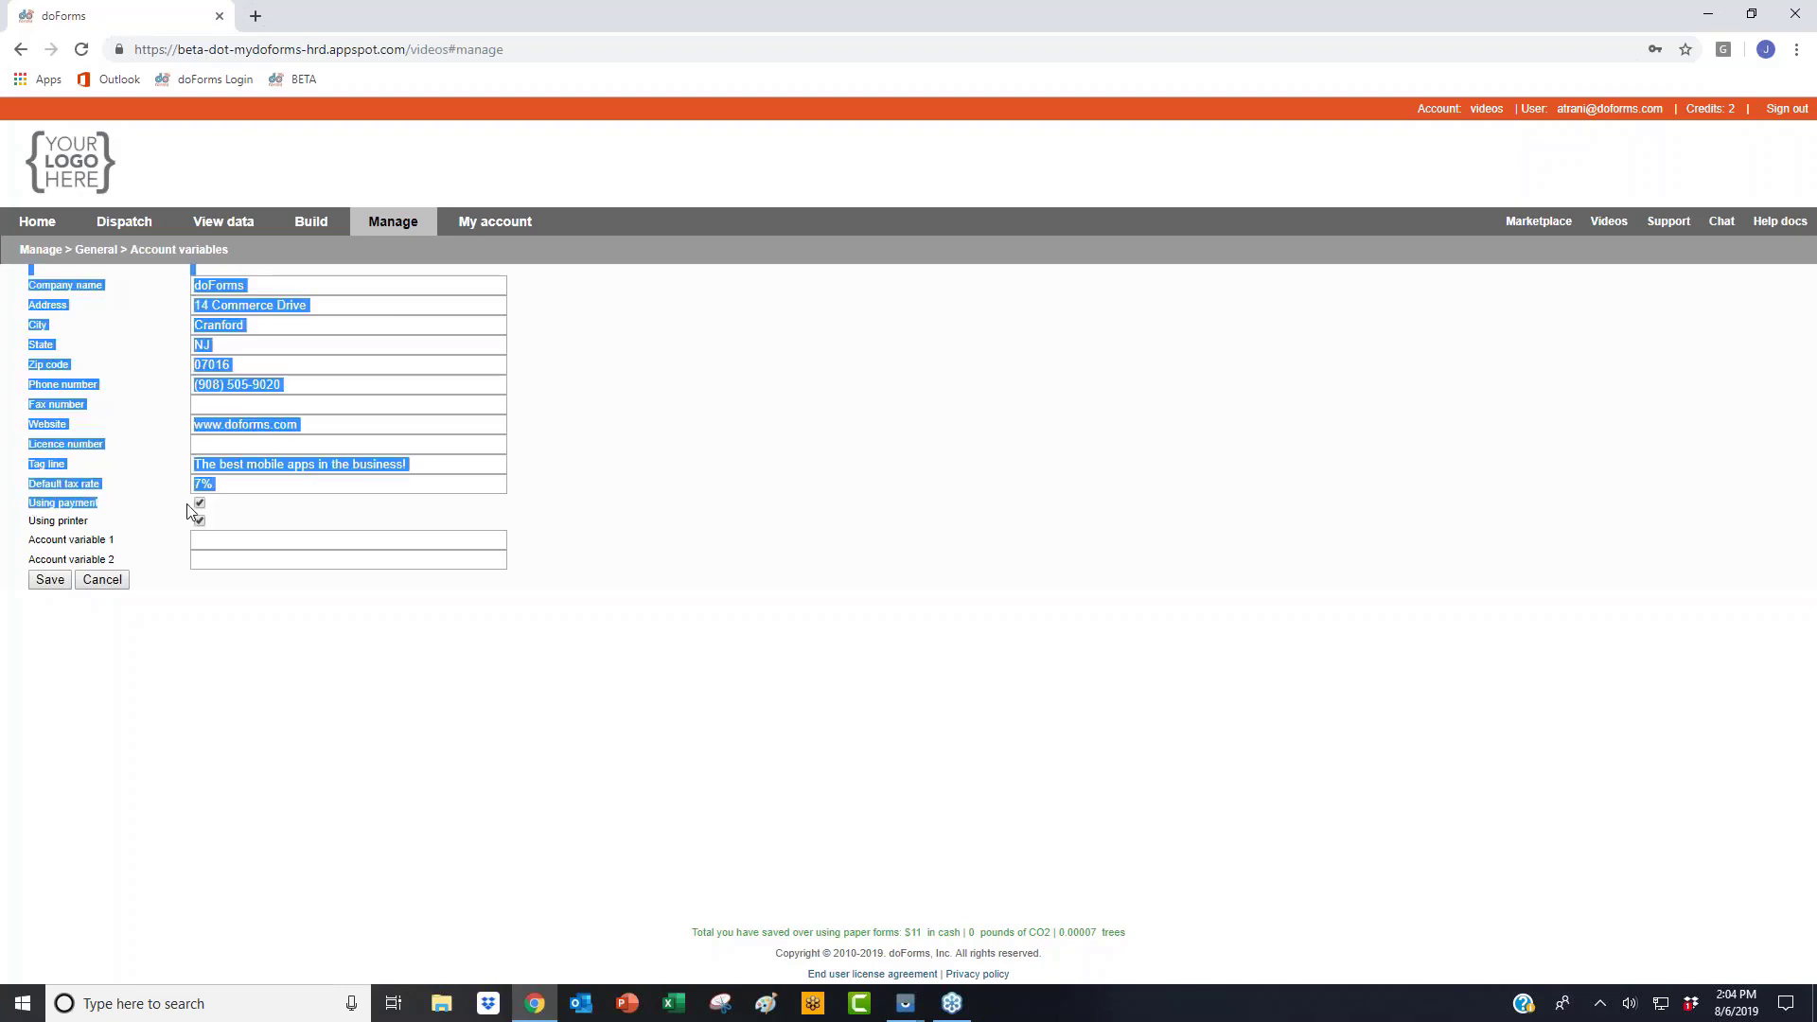
{"action": "left_click", "coordinate": [283, 511]}
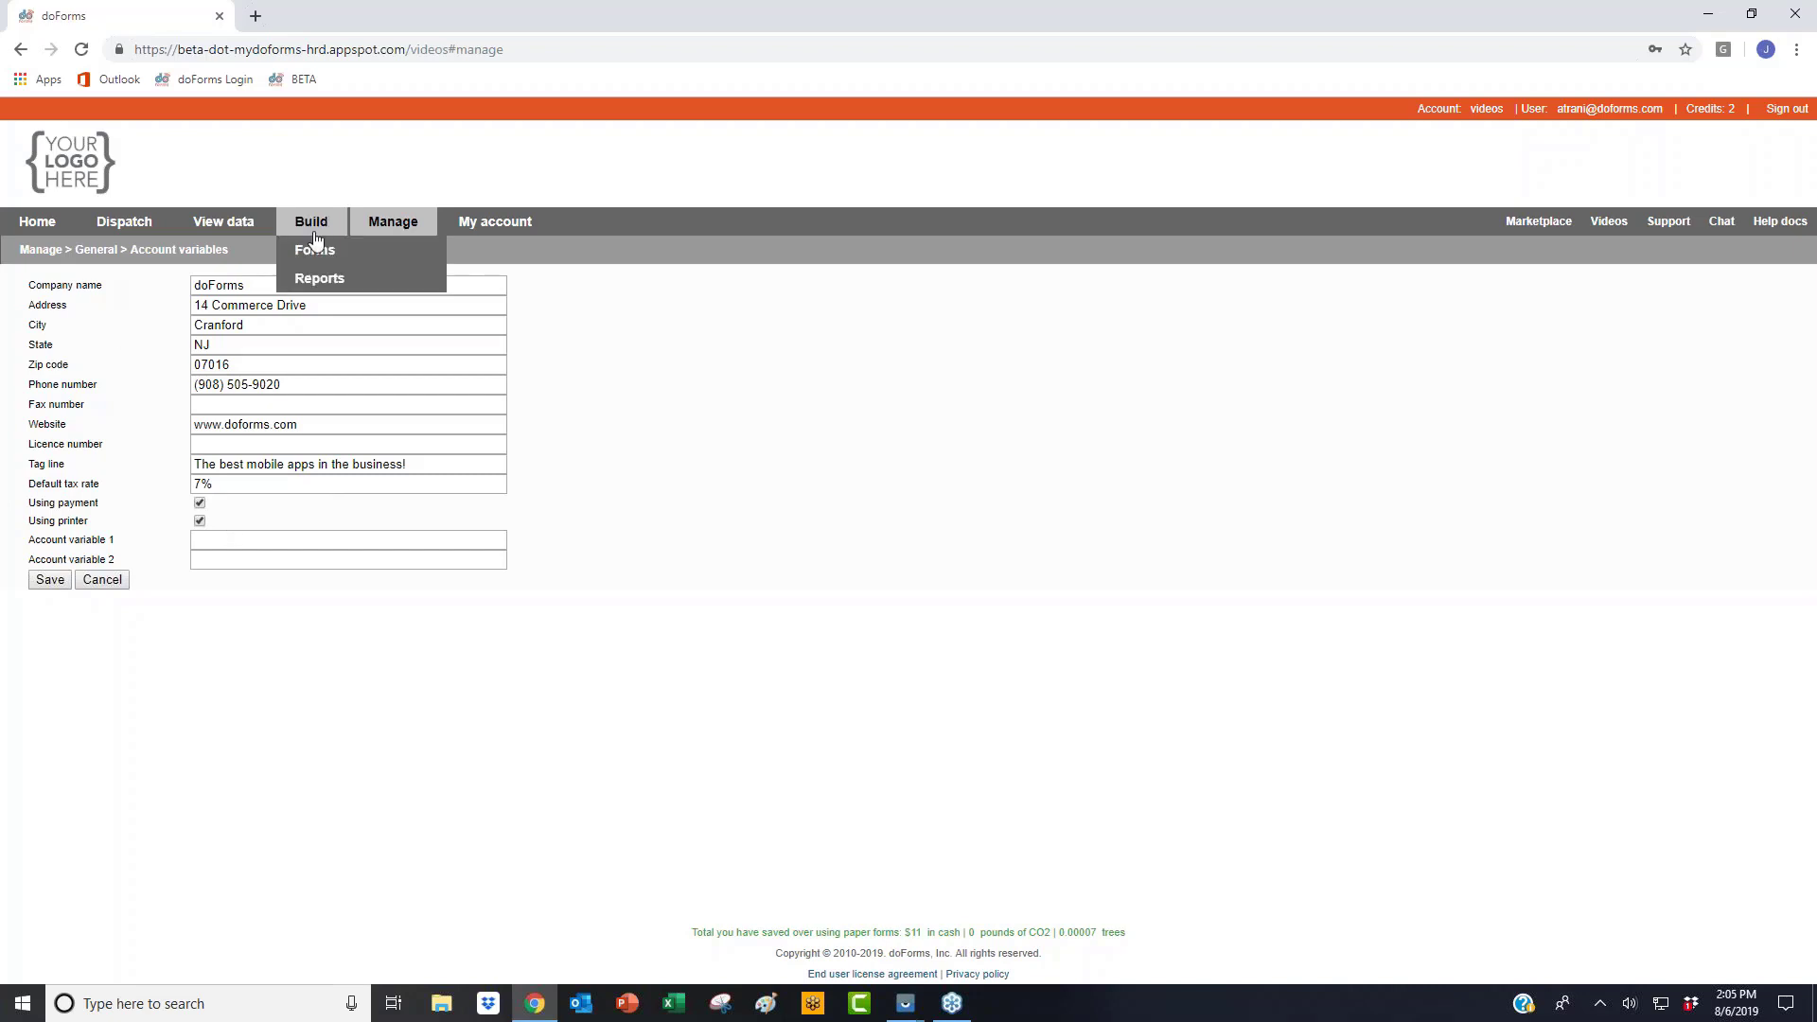
Step: Discard the current form's changes and open the Mobile Printing Variable form for editing
{"action": "left_click", "coordinate": [318, 252]}
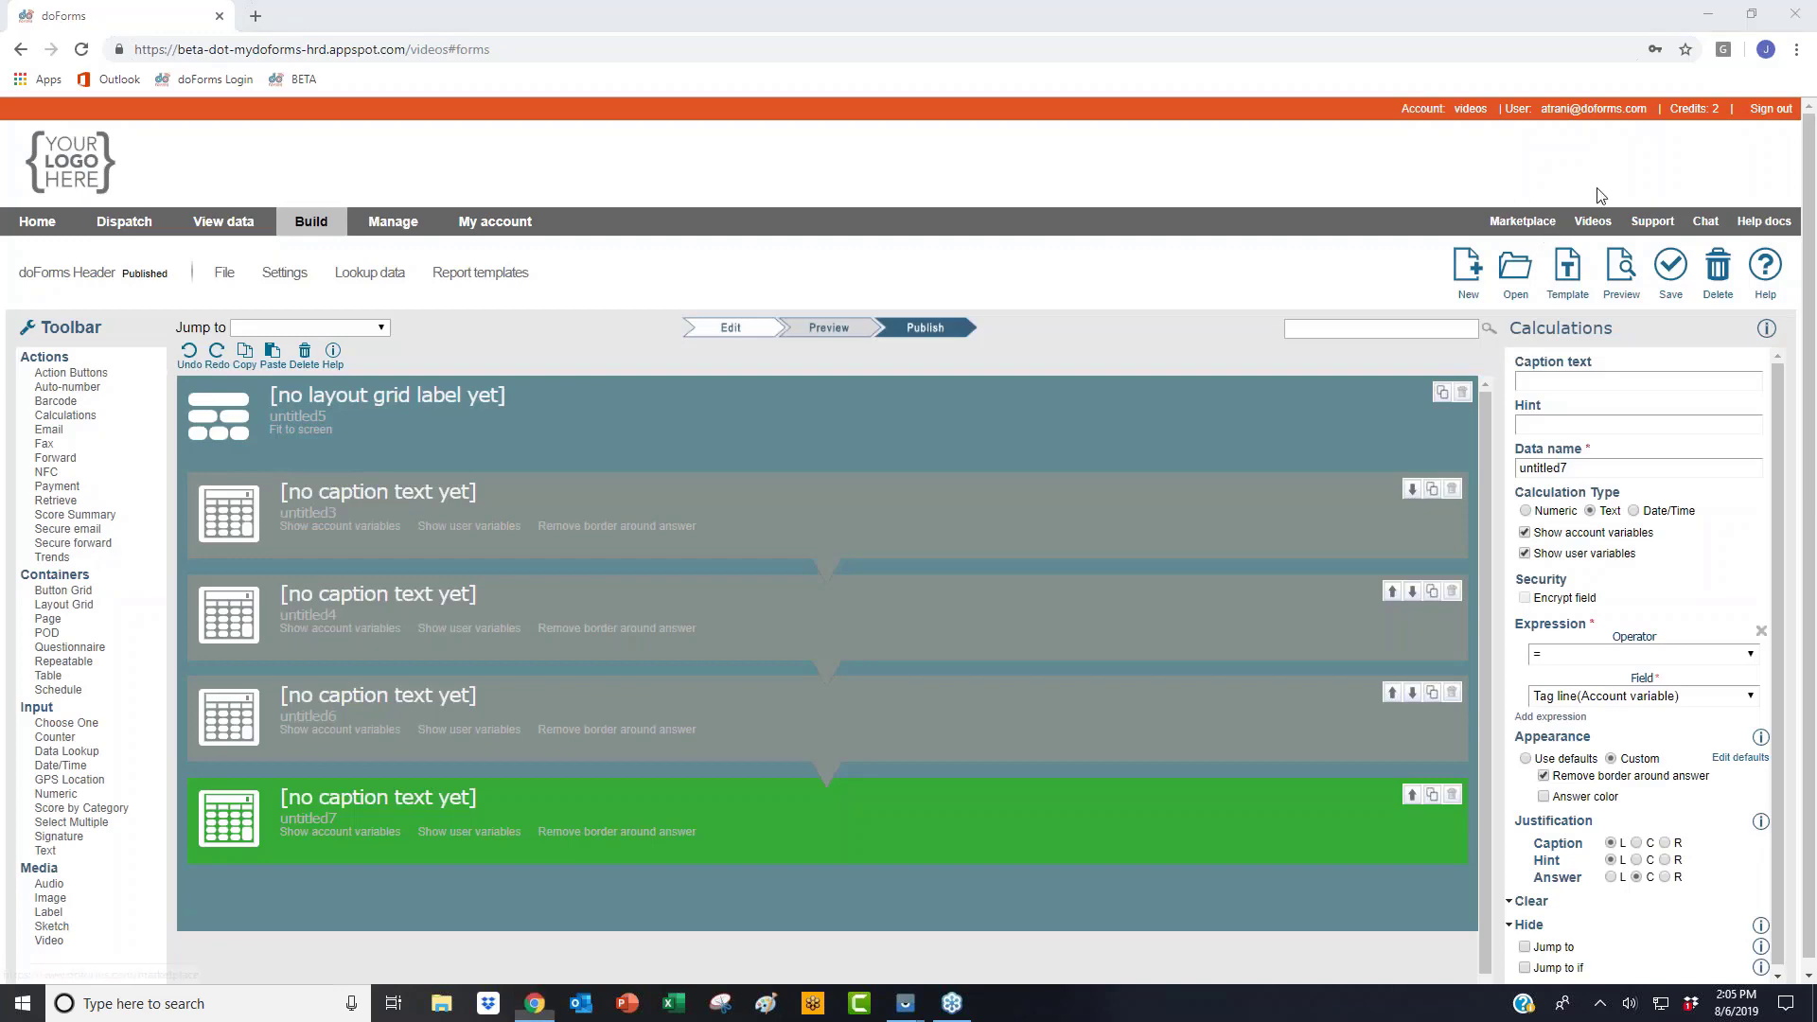
{"action": "left_click", "coordinate": [1516, 268]}
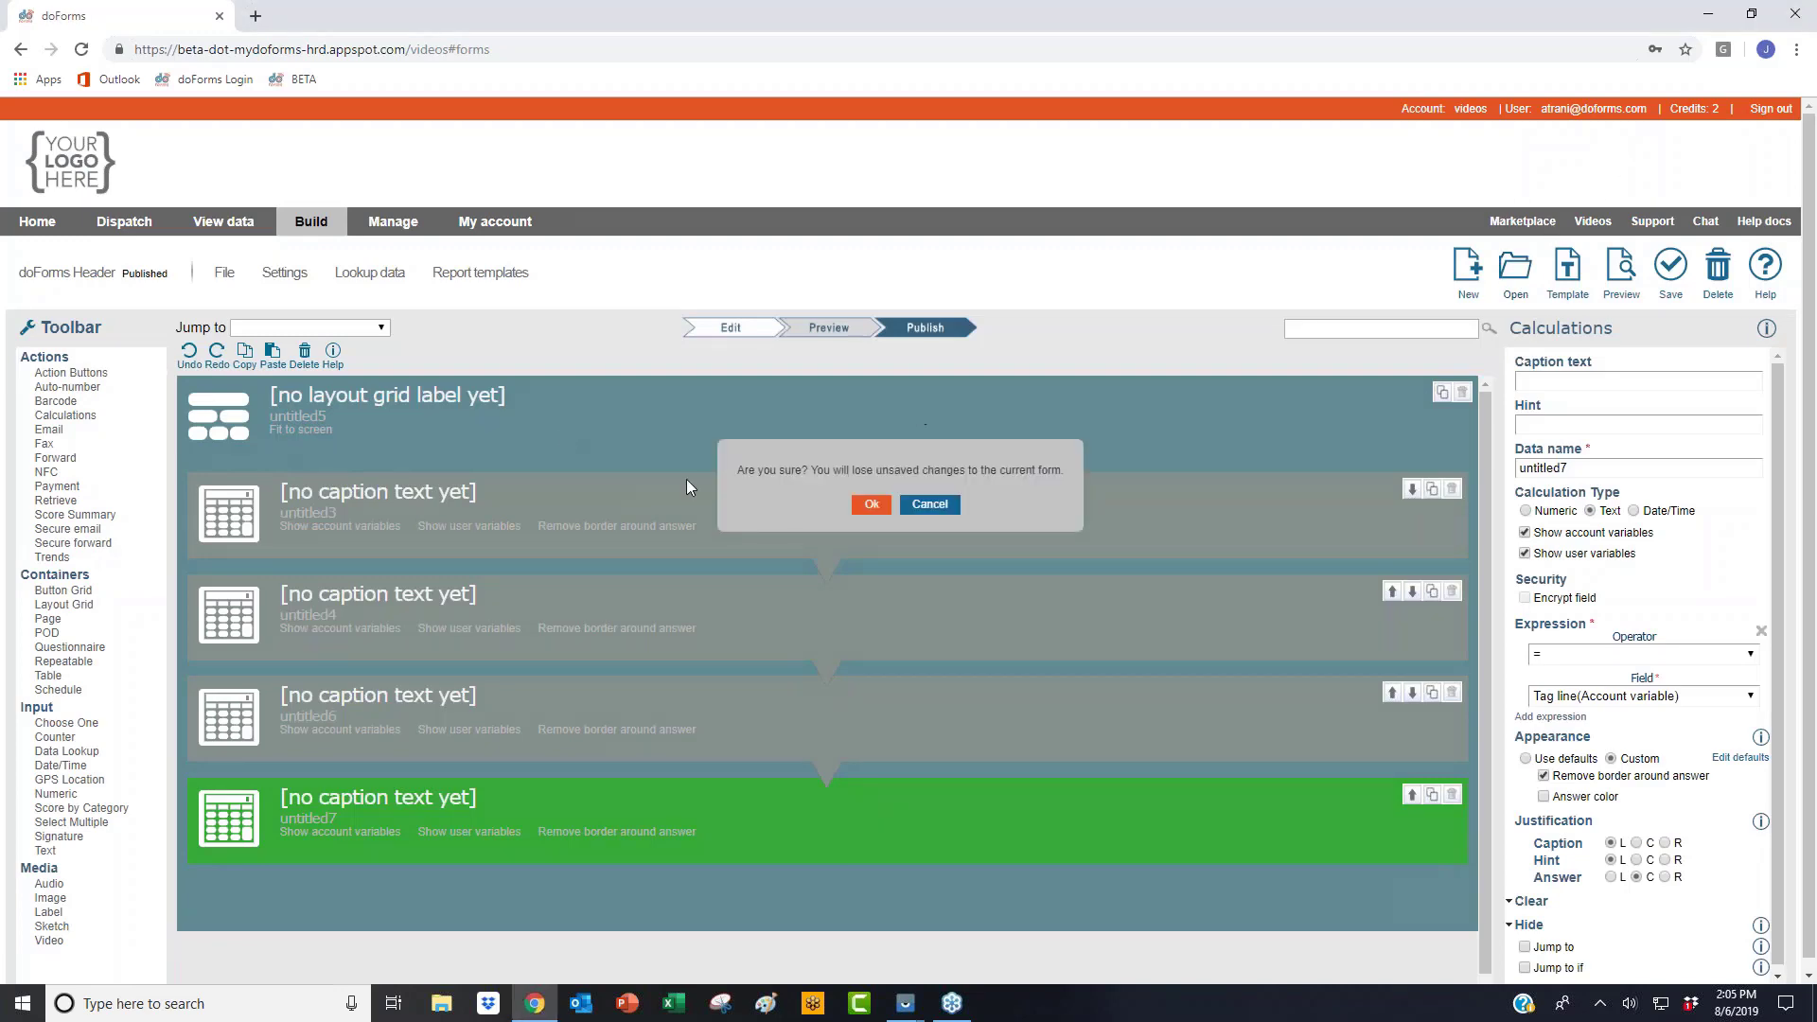
{"action": "left_click", "coordinate": [872, 504]}
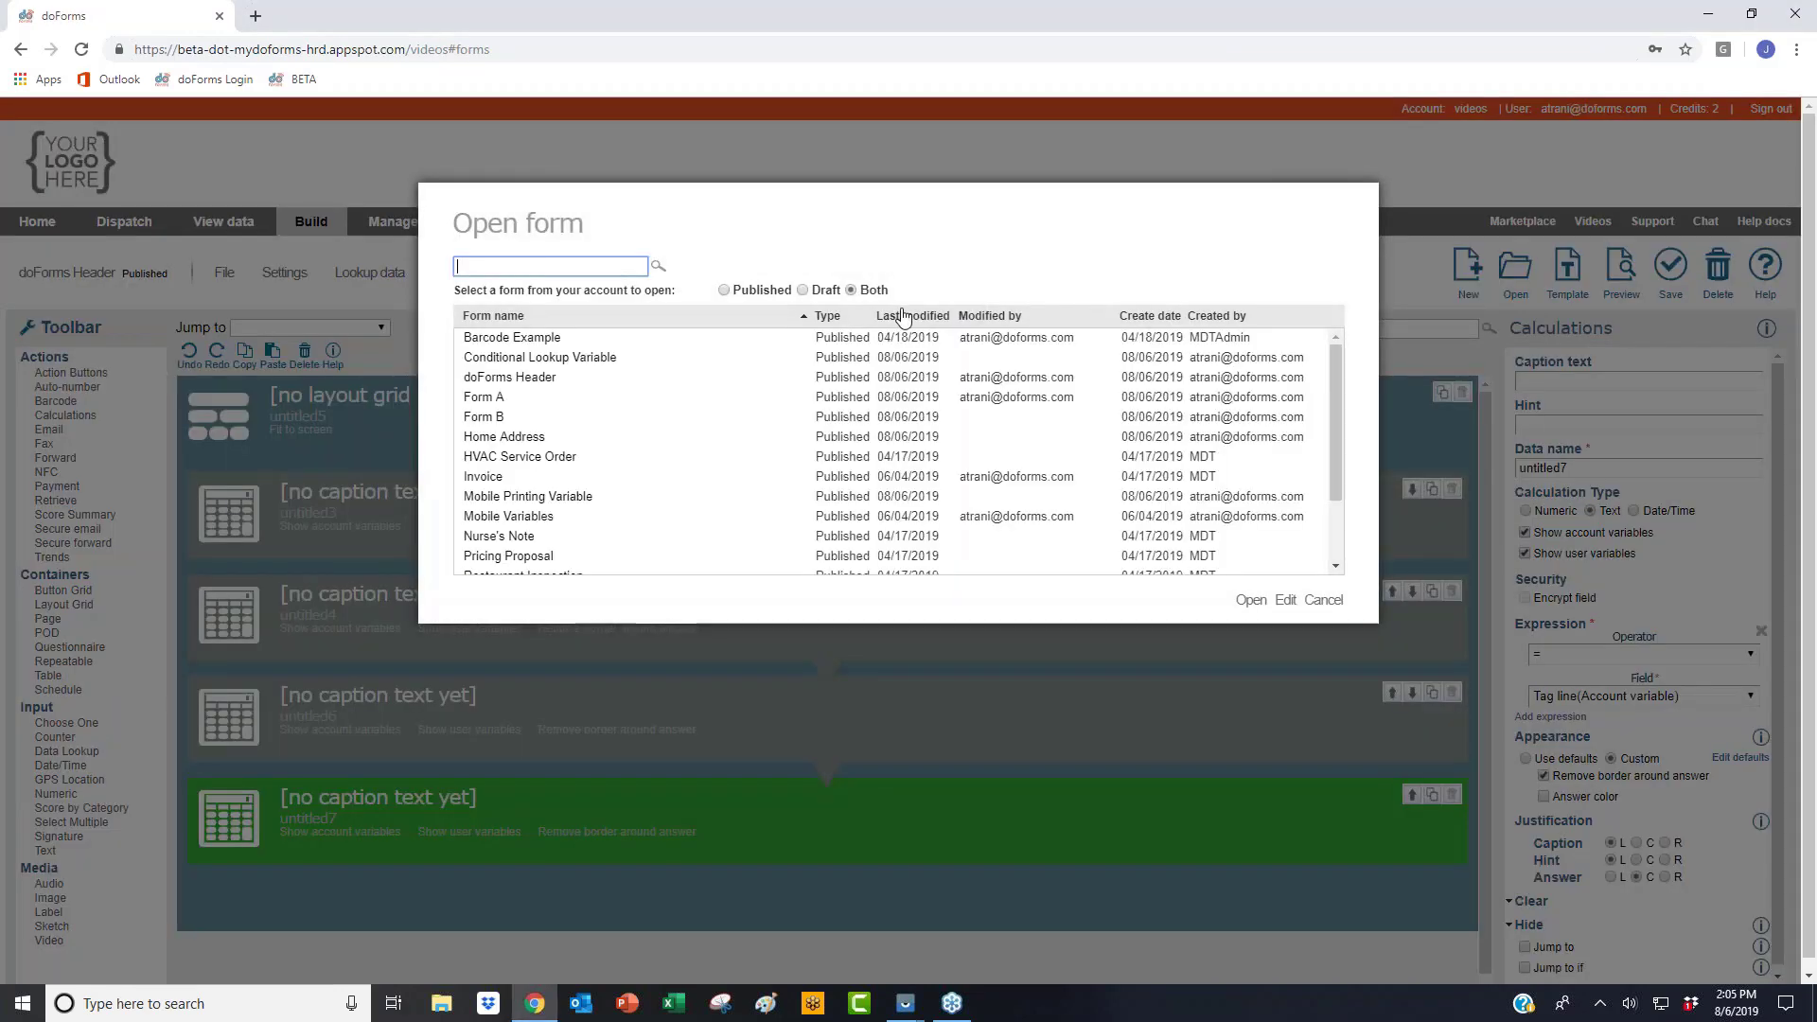
{"action": "left_click", "coordinate": [630, 388]}
{"action": "left_click", "coordinate": [602, 418]}
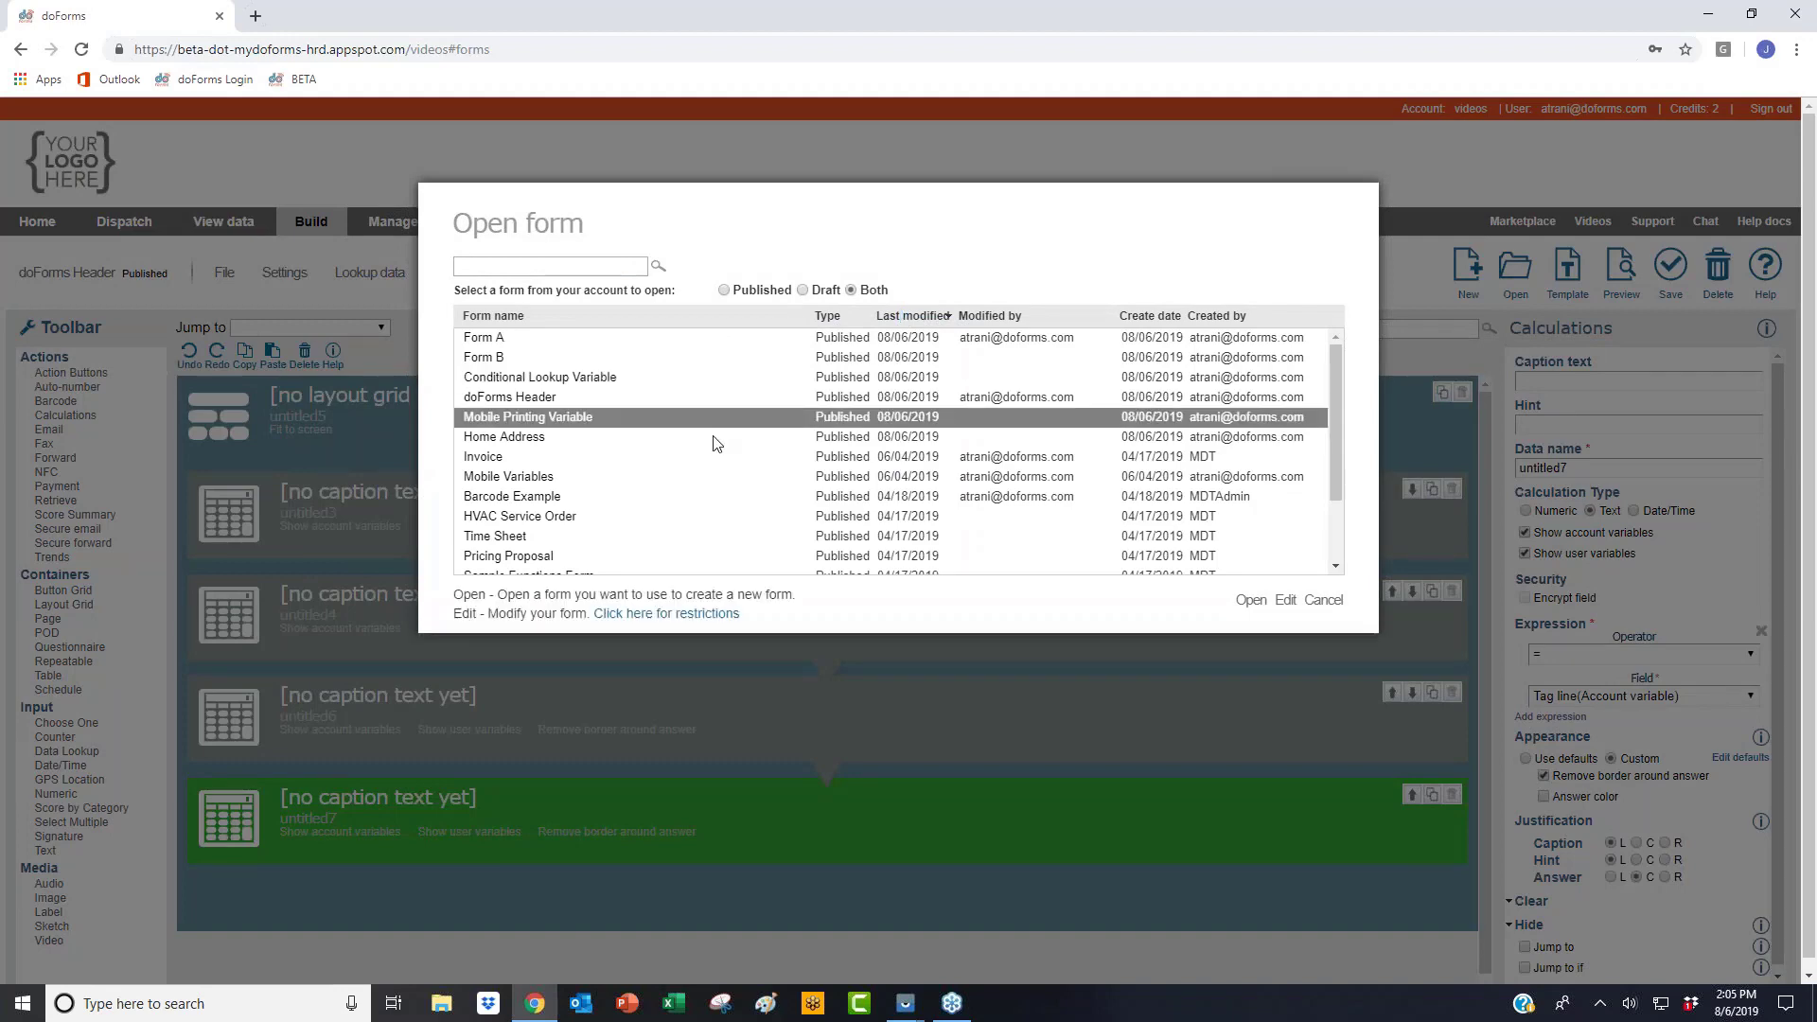
{"action": "left_click", "coordinate": [1285, 600]}
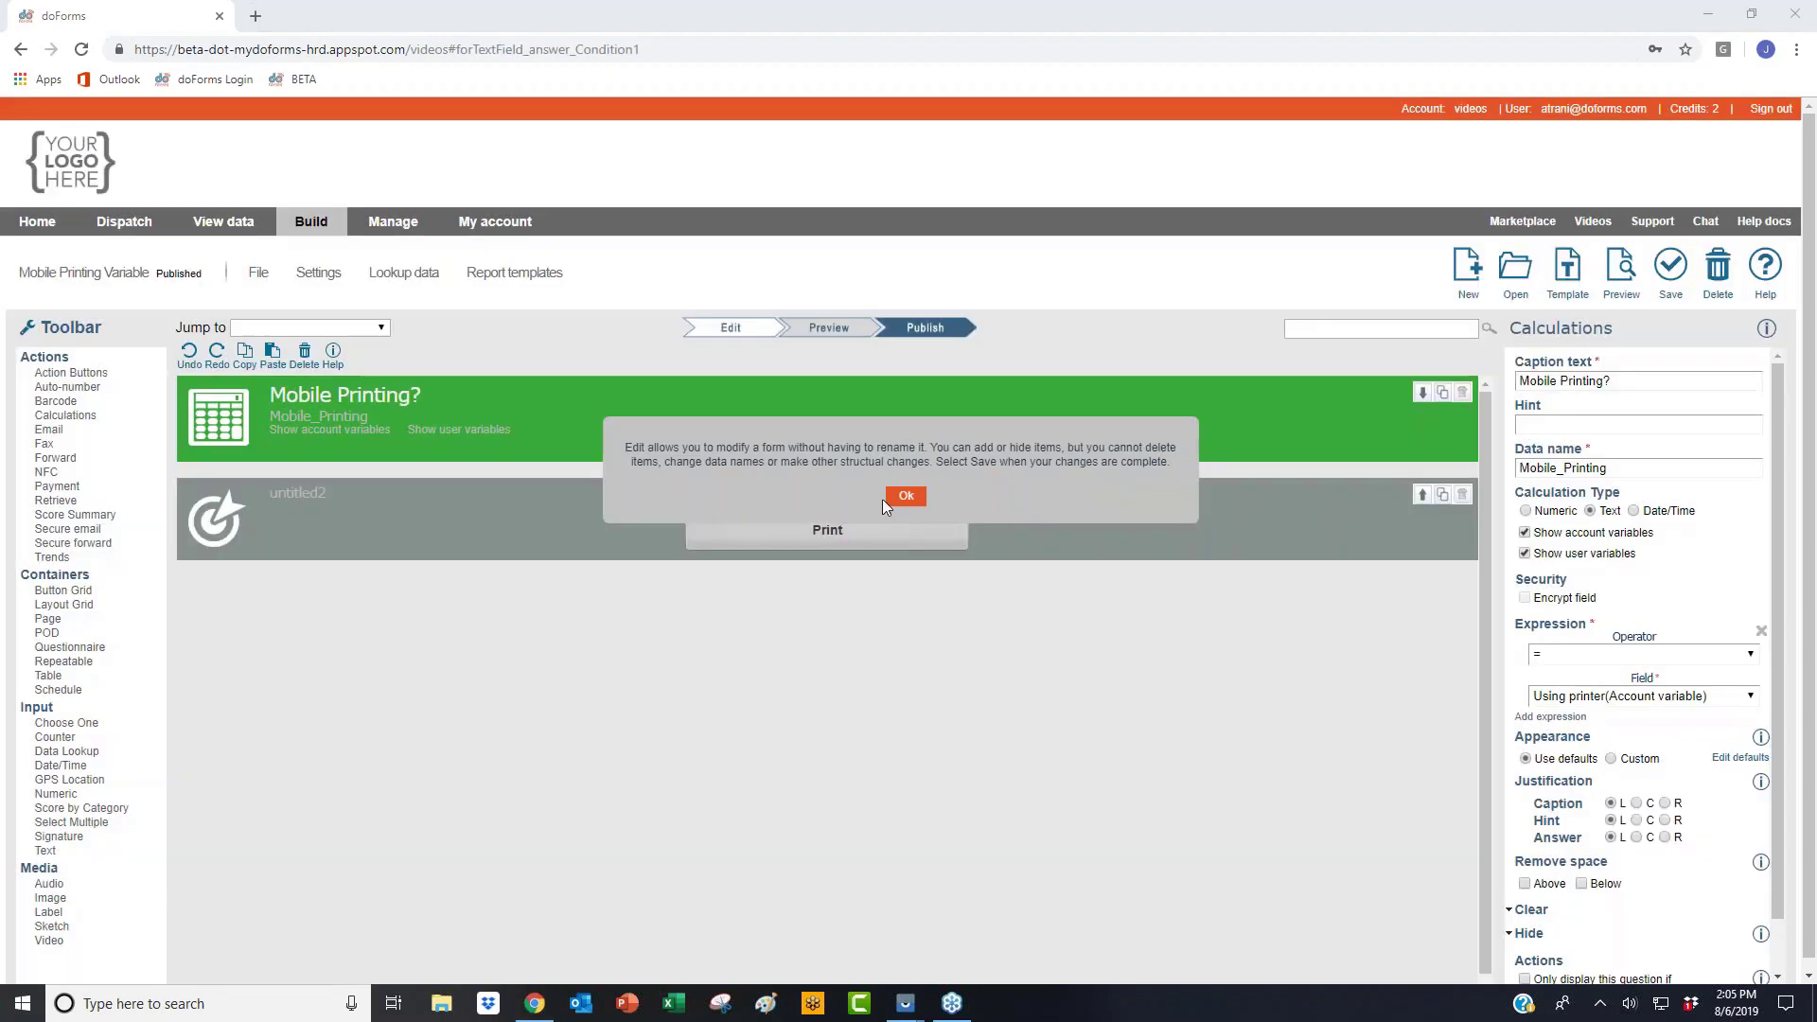
{"action": "left_click", "coordinate": [890, 497]}
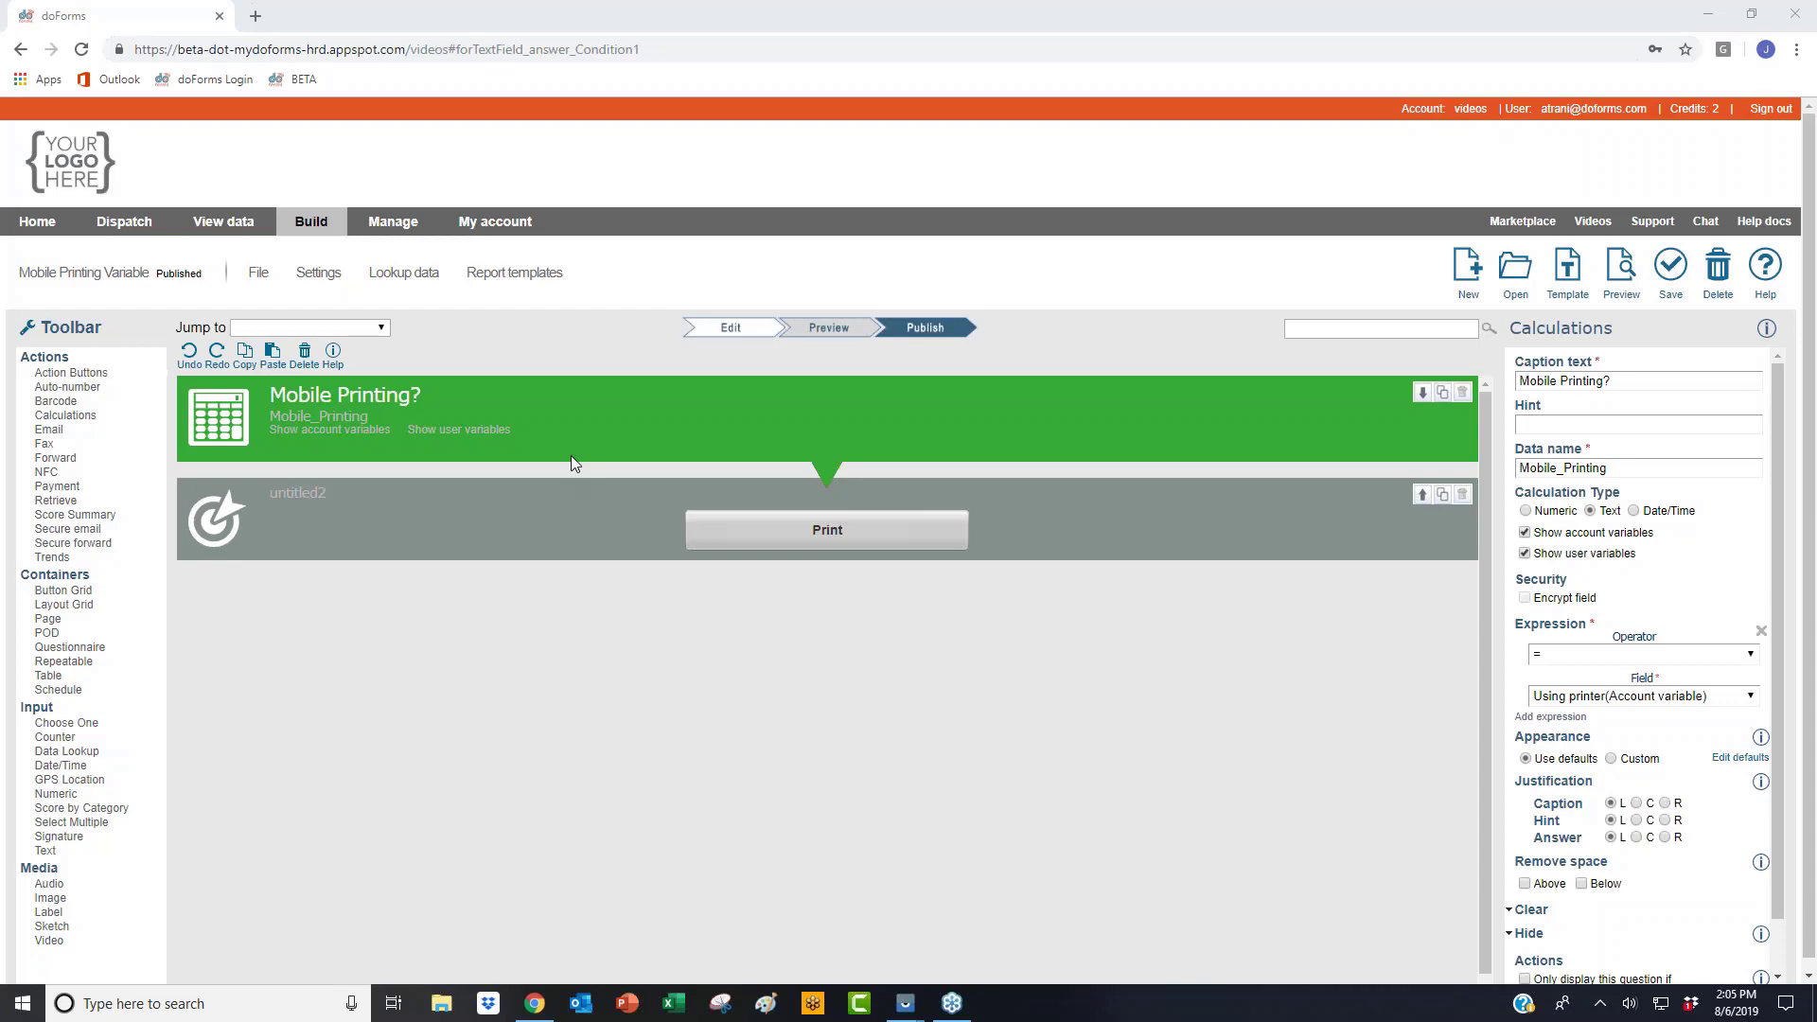
Step: Preview the form, showing Mobile Printing? as True with a Print button, then return to Manage
{"action": "left_click", "coordinate": [586, 519]}
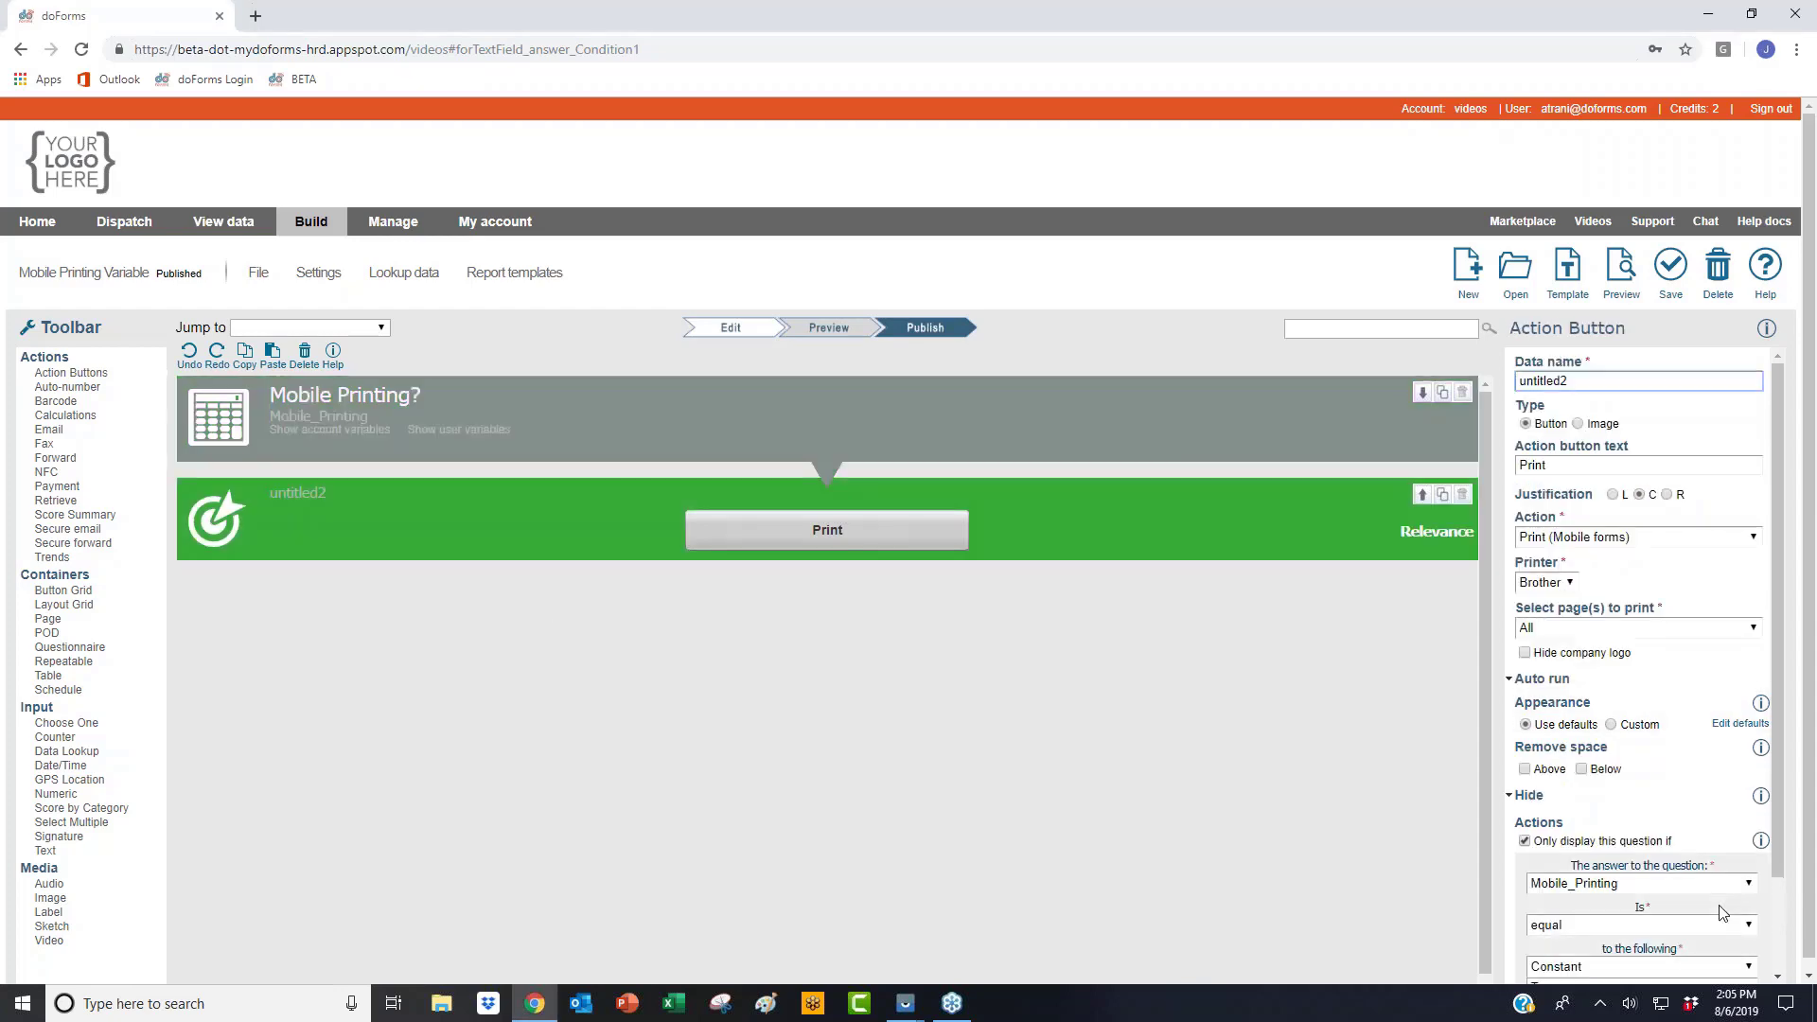
{"action": "scroll", "coordinate": [1647, 829], "scroll_direction": "down", "scroll_amount": 2}
{"action": "scroll", "coordinate": [1704, 857], "scroll_direction": "up", "scroll_amount": 2}
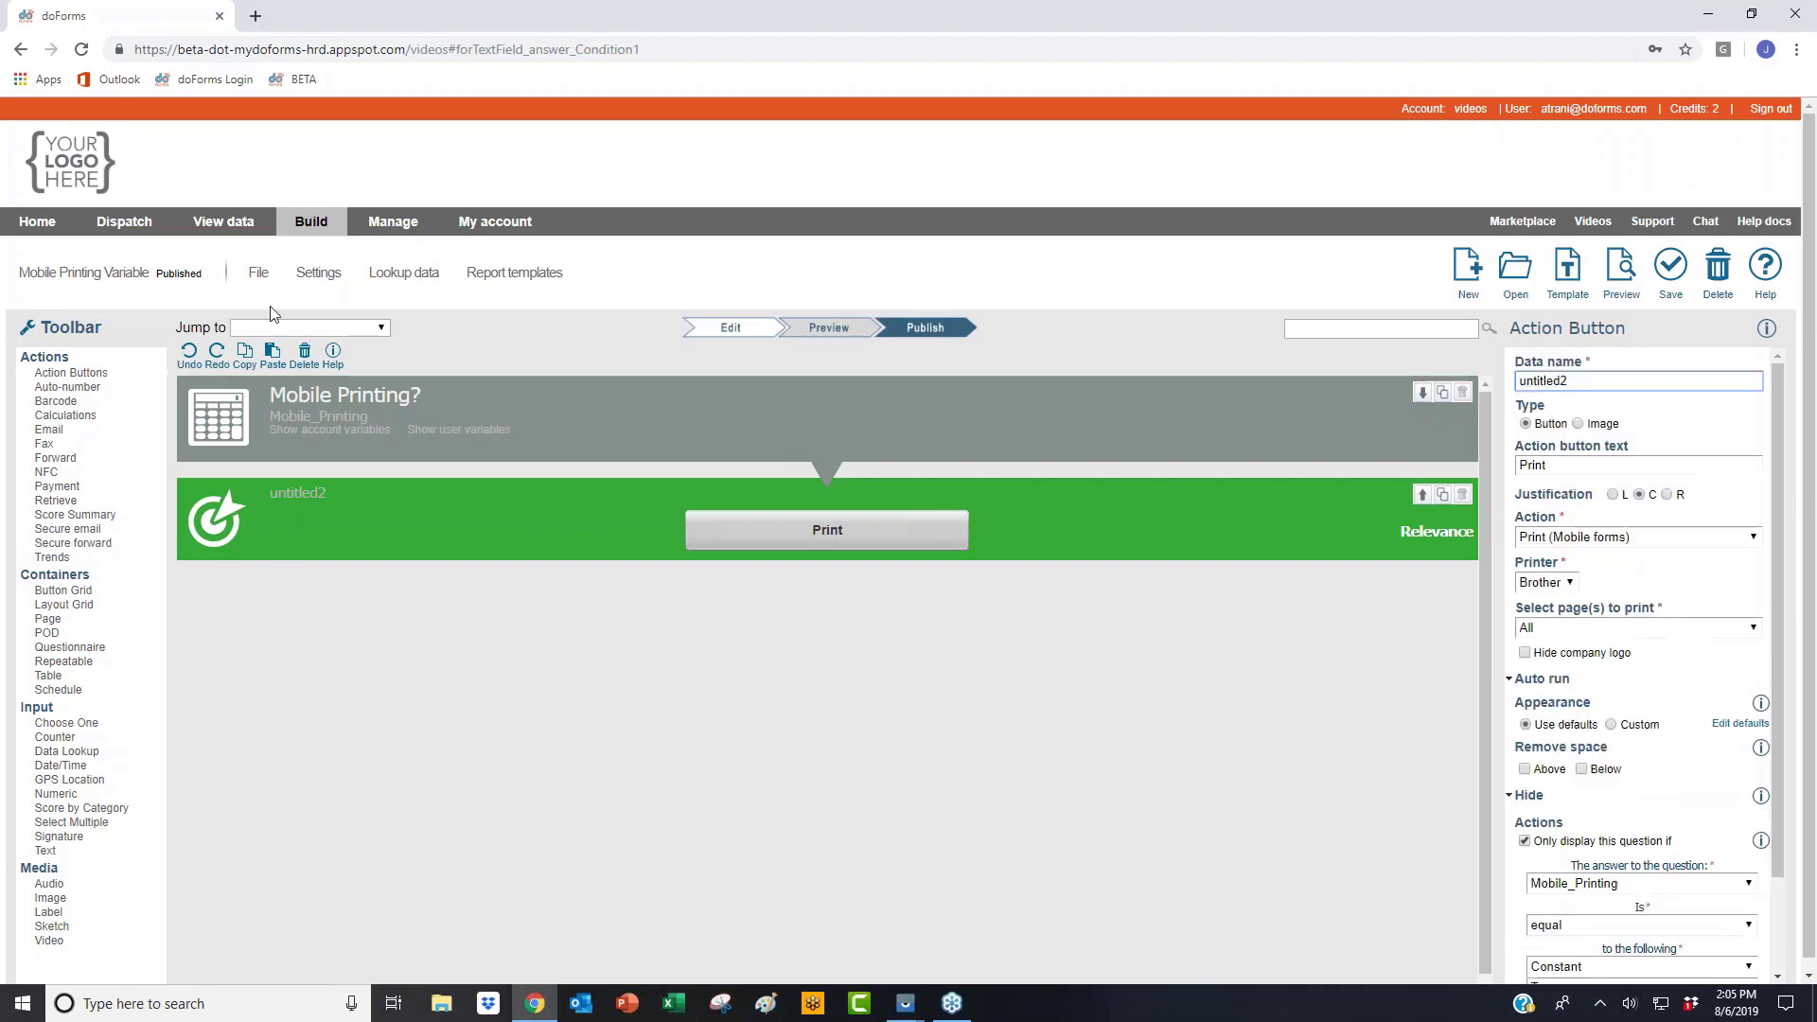
{"action": "left_click", "coordinate": [449, 412]}
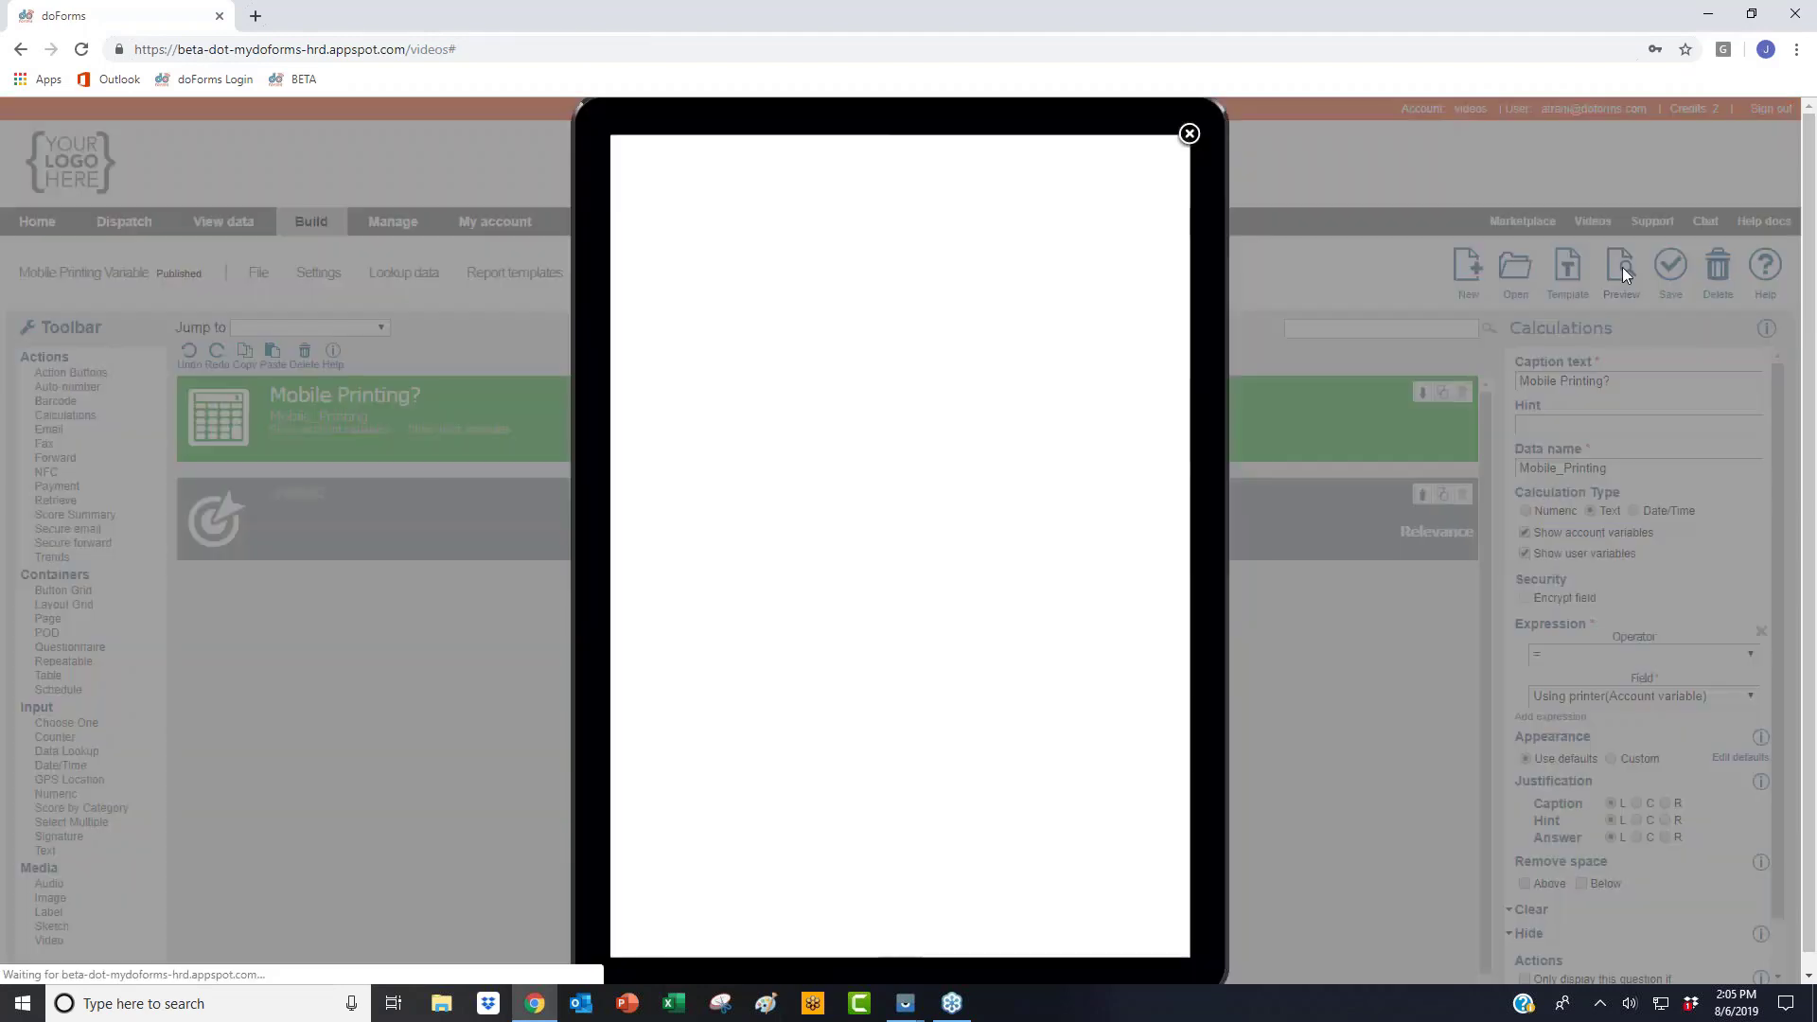
{"action": "left_click", "coordinate": [1621, 268]}
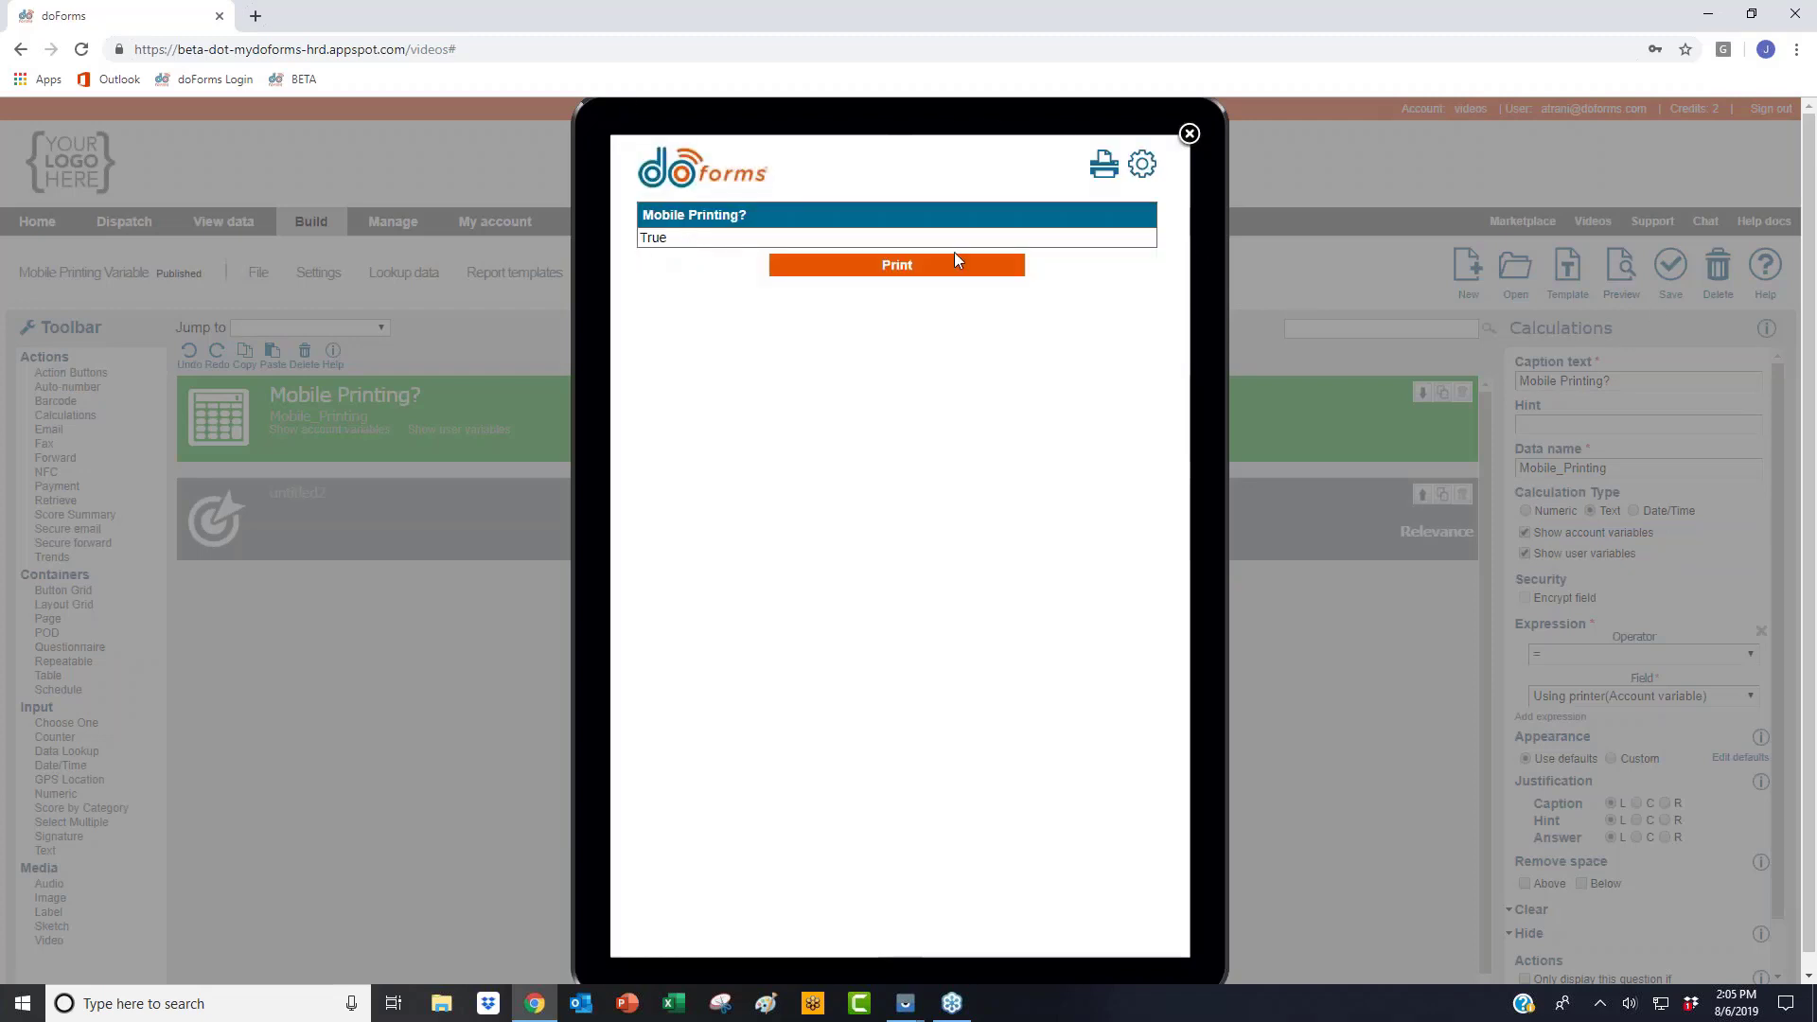
{"action": "left_click", "coordinate": [1190, 135]}
{"action": "left_click", "coordinate": [388, 226]}
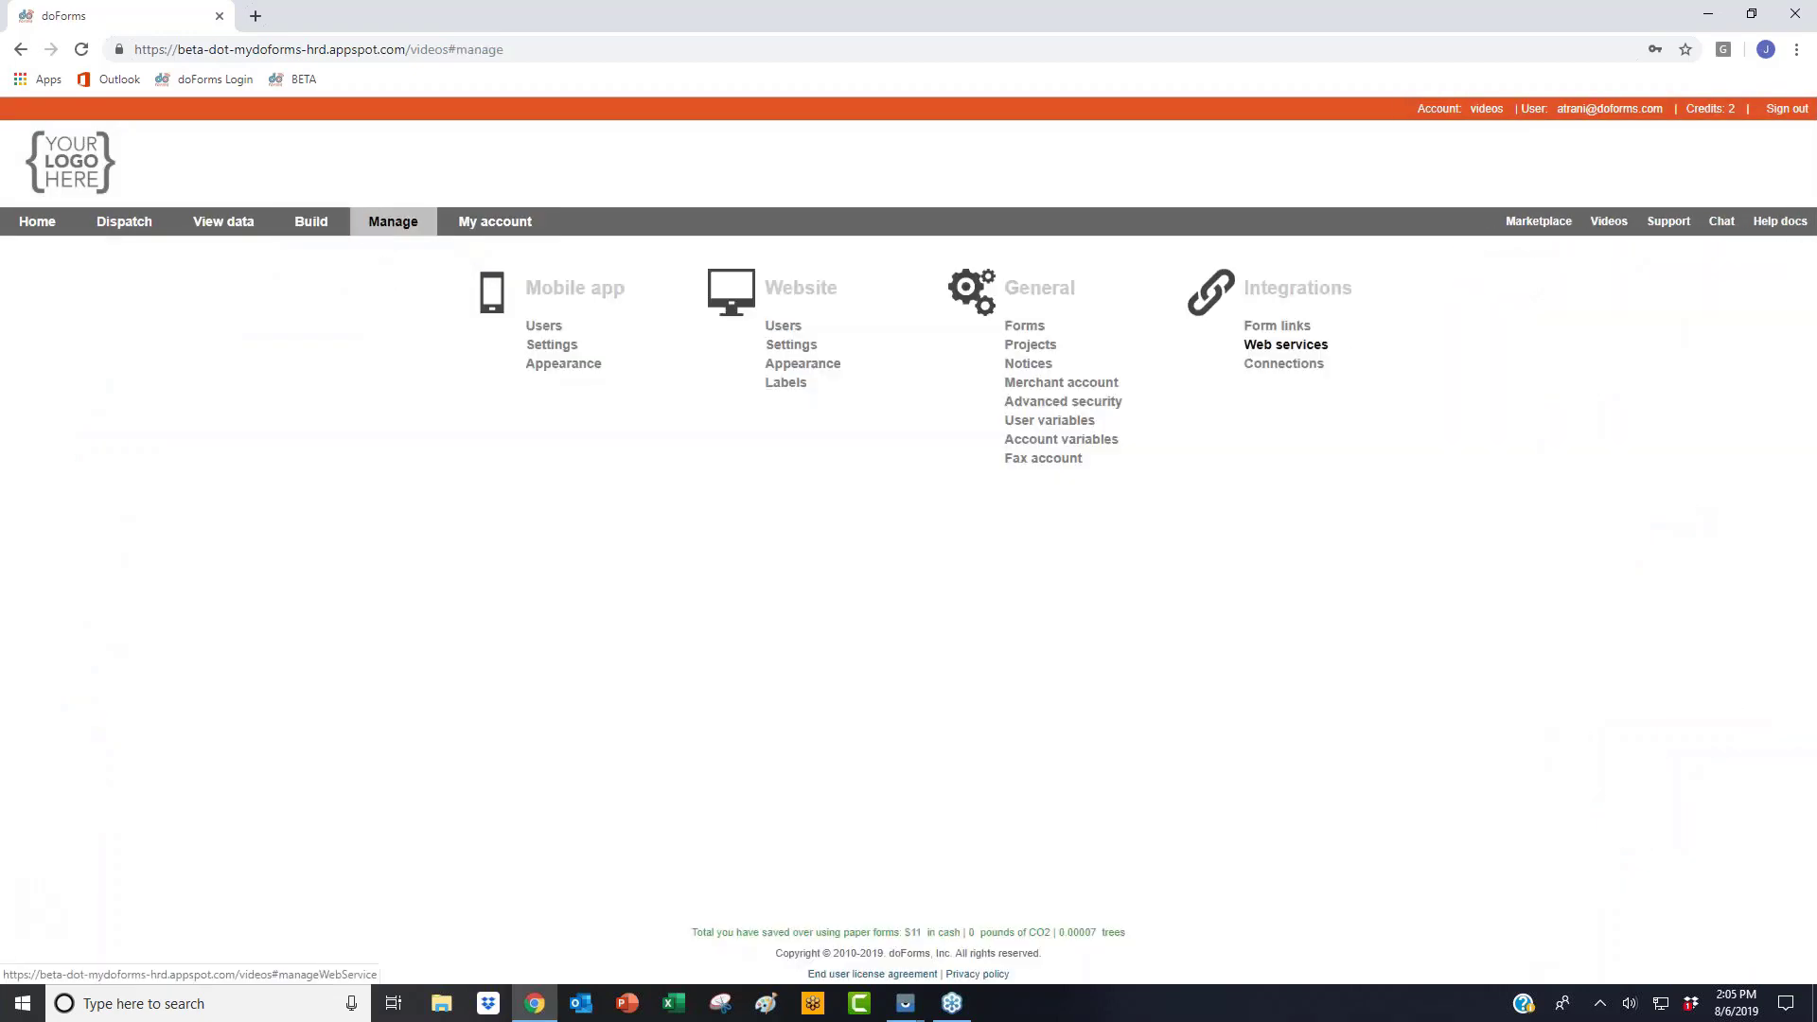
Step: Uncheck Using printer in Account variables and save, leaving Using payment checked
{"action": "left_click", "coordinate": [1061, 440]}
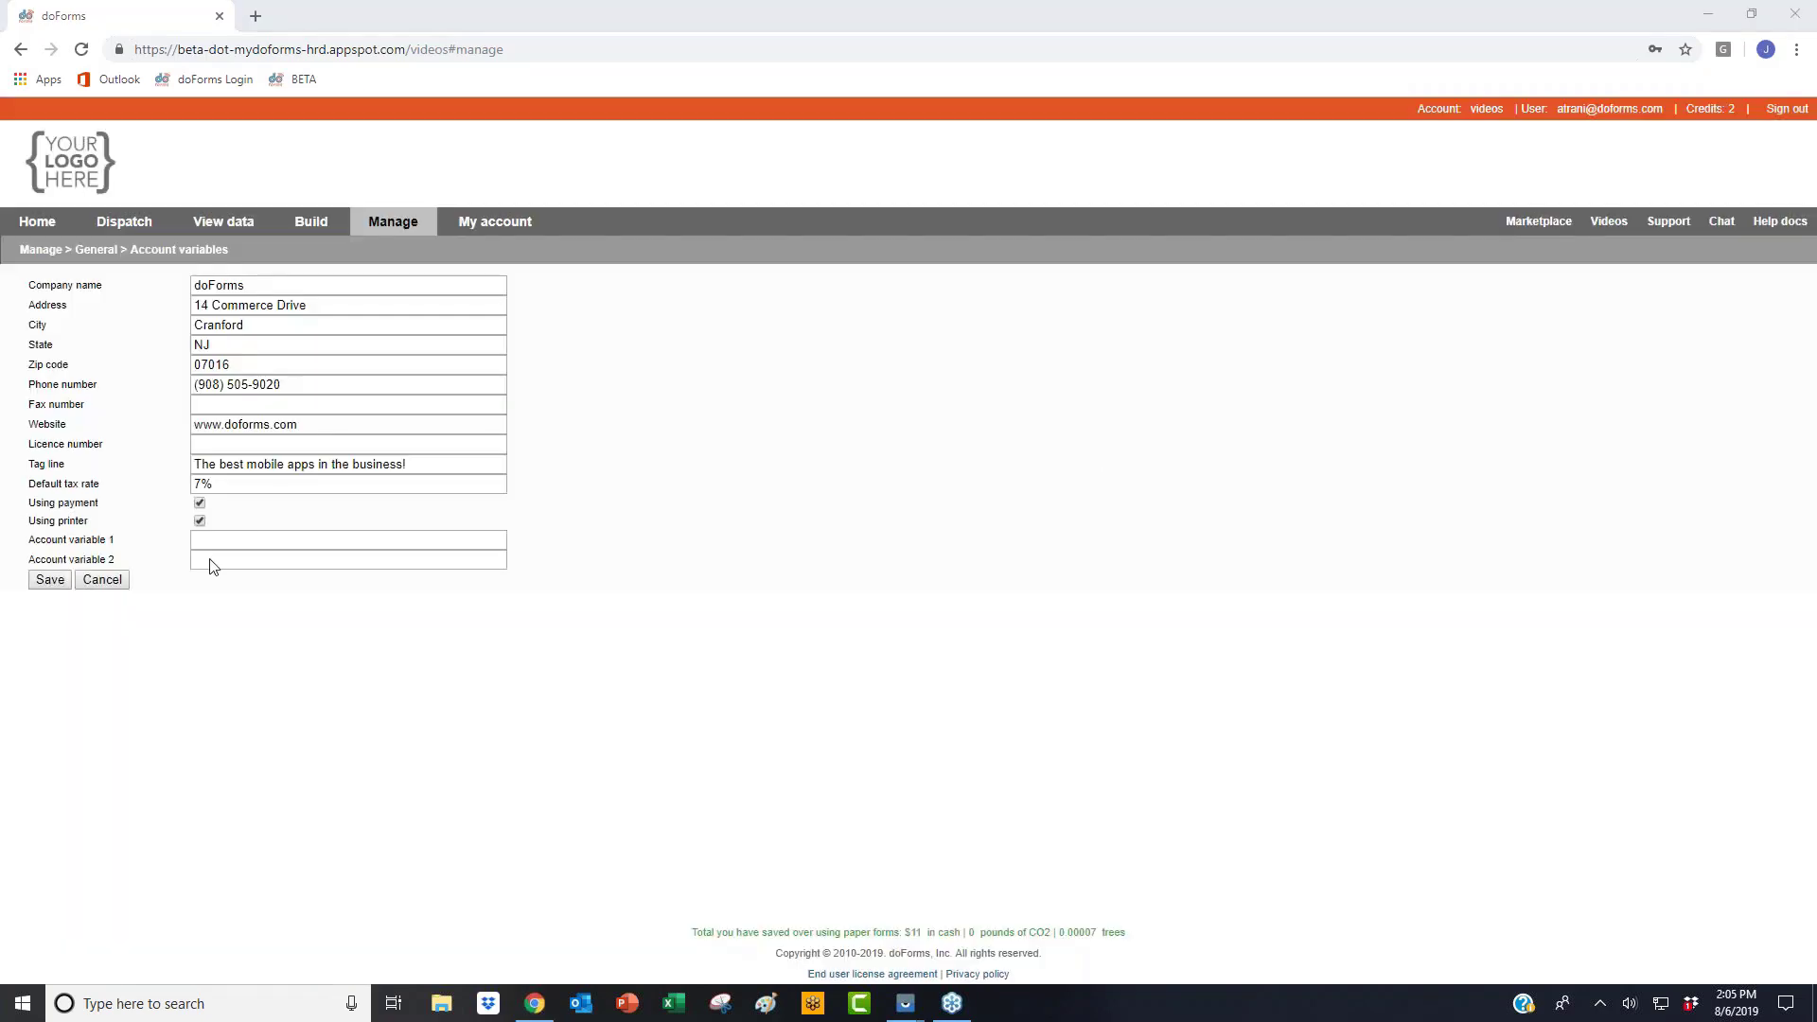
{"action": "left_click", "coordinate": [200, 520]}
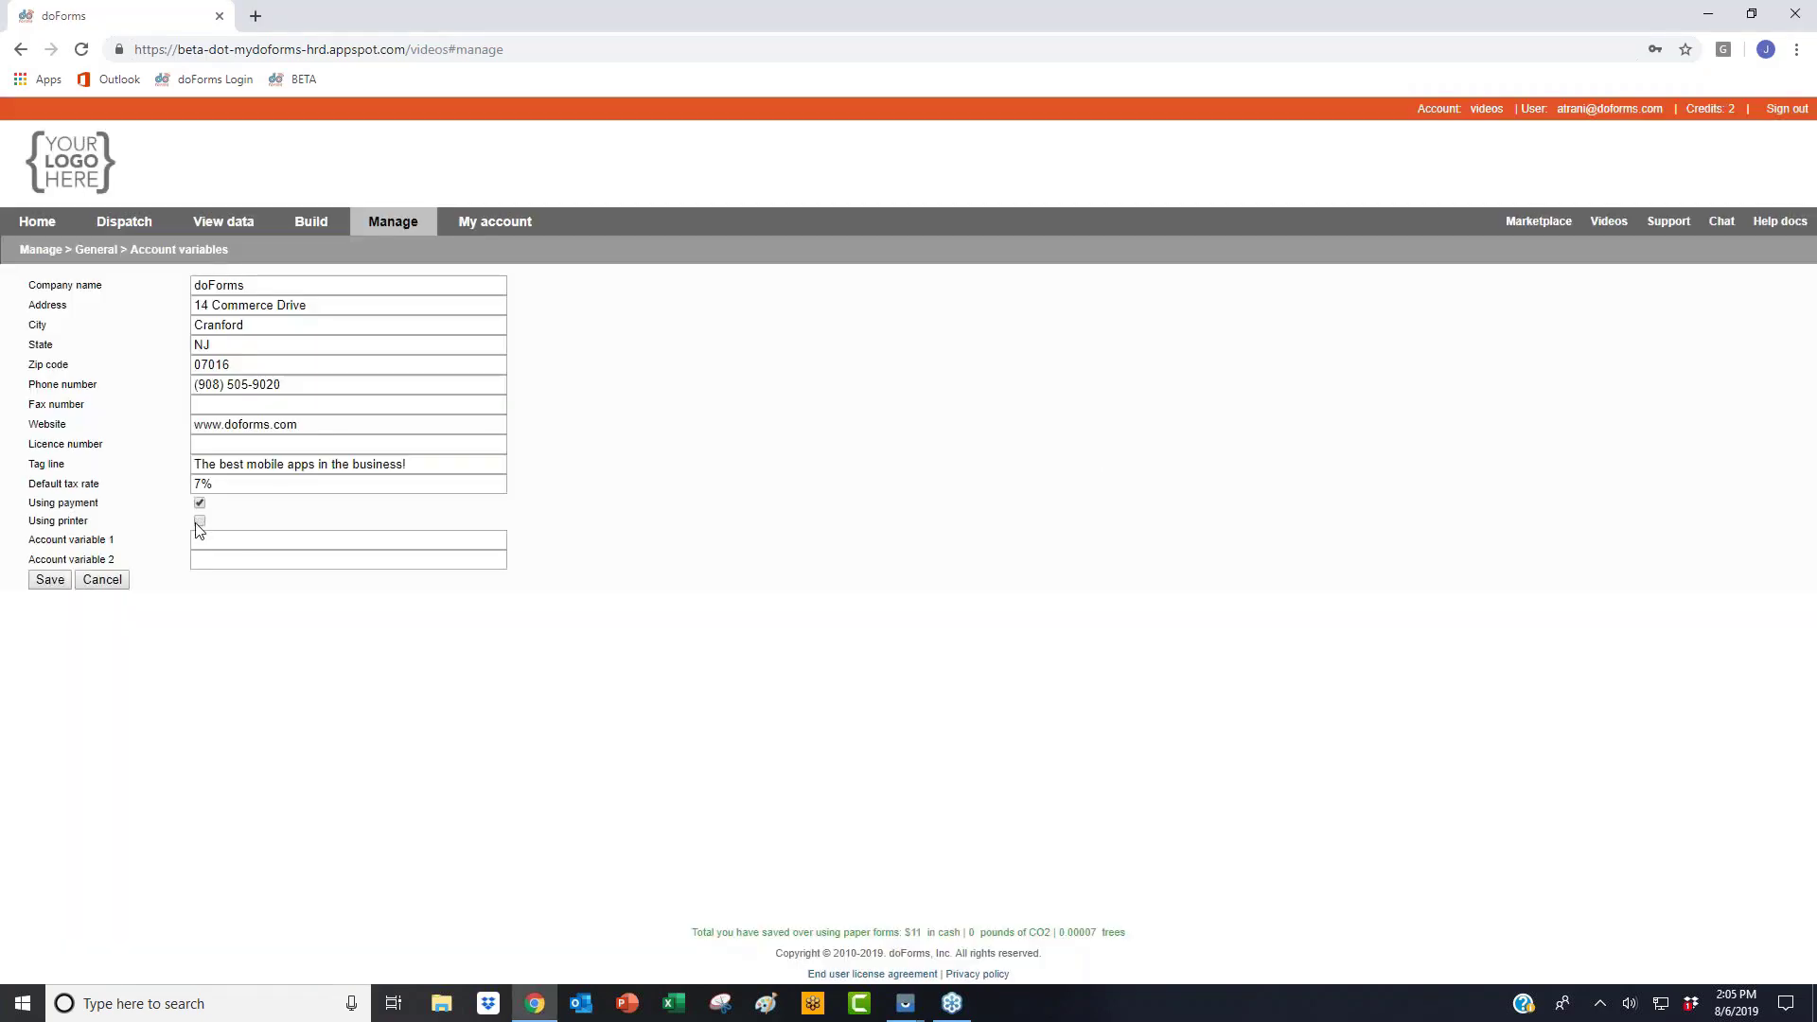
{"action": "left_click", "coordinate": [50, 579]}
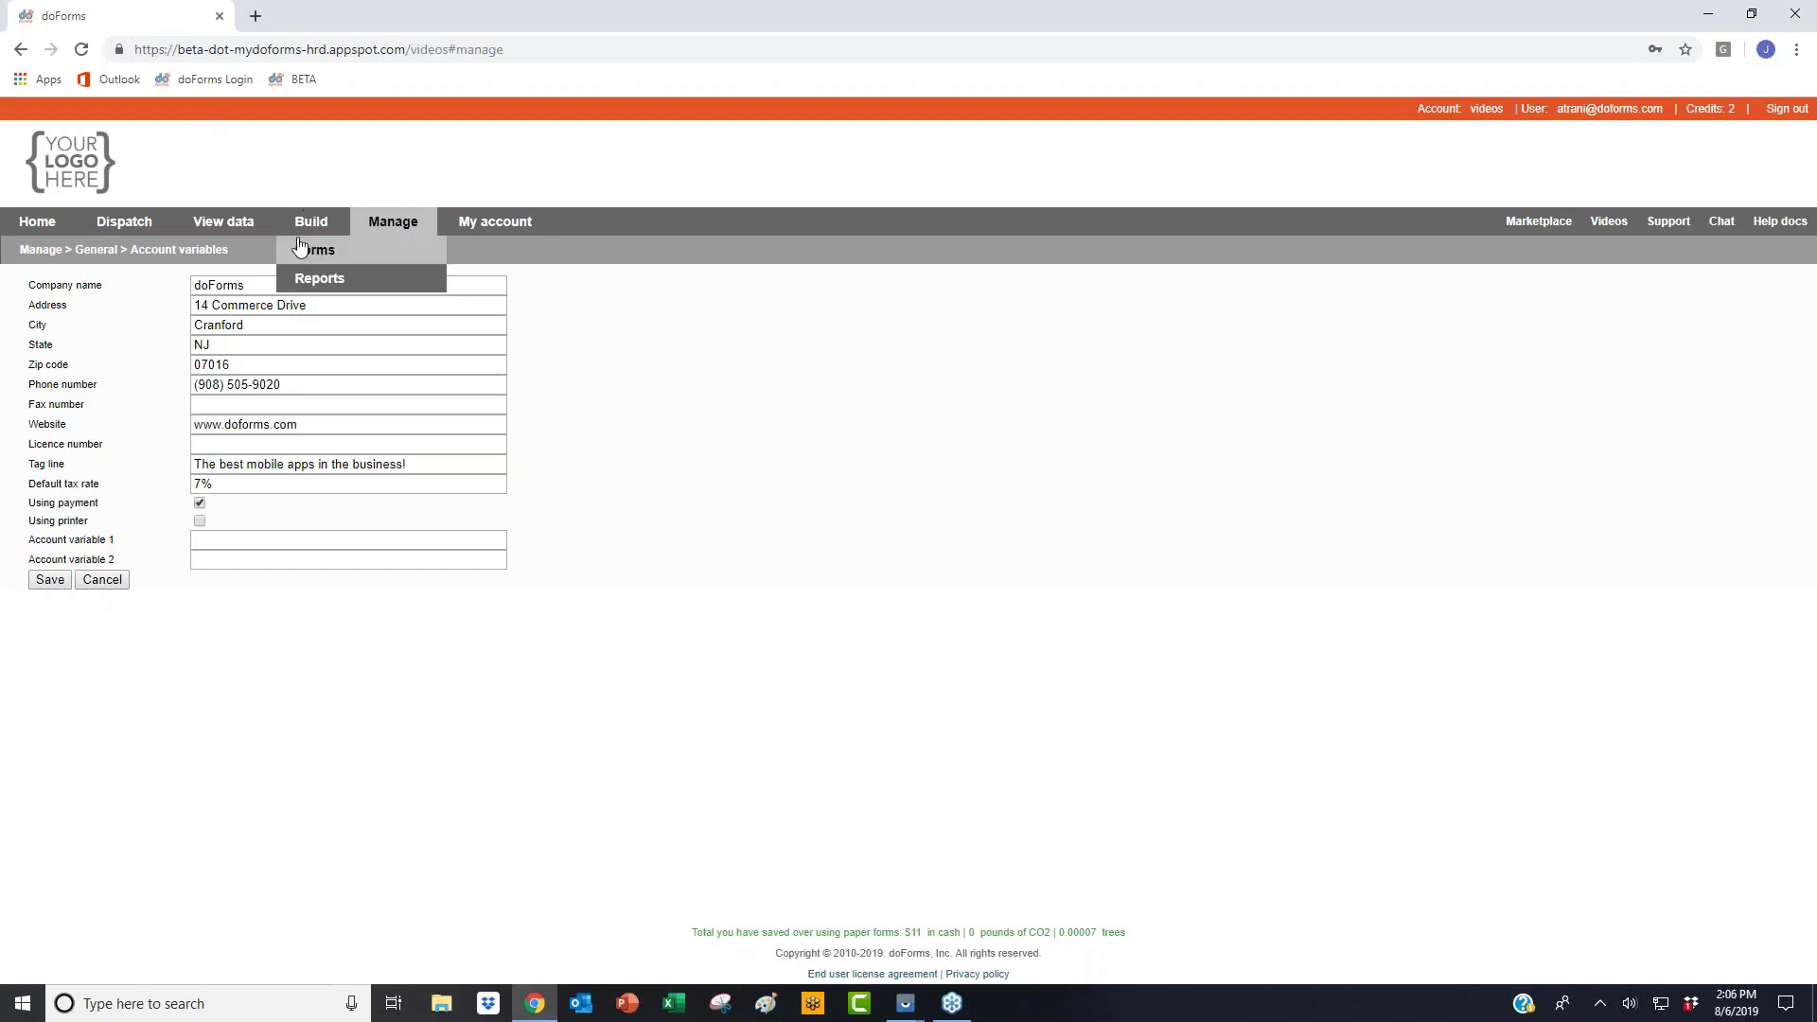
Step: Preview the Mobile Printing Variable form again: Mobile Printing? reads False, no Print button
{"action": "left_click", "coordinate": [300, 248]}
{"action": "left_click", "coordinate": [1620, 268]}
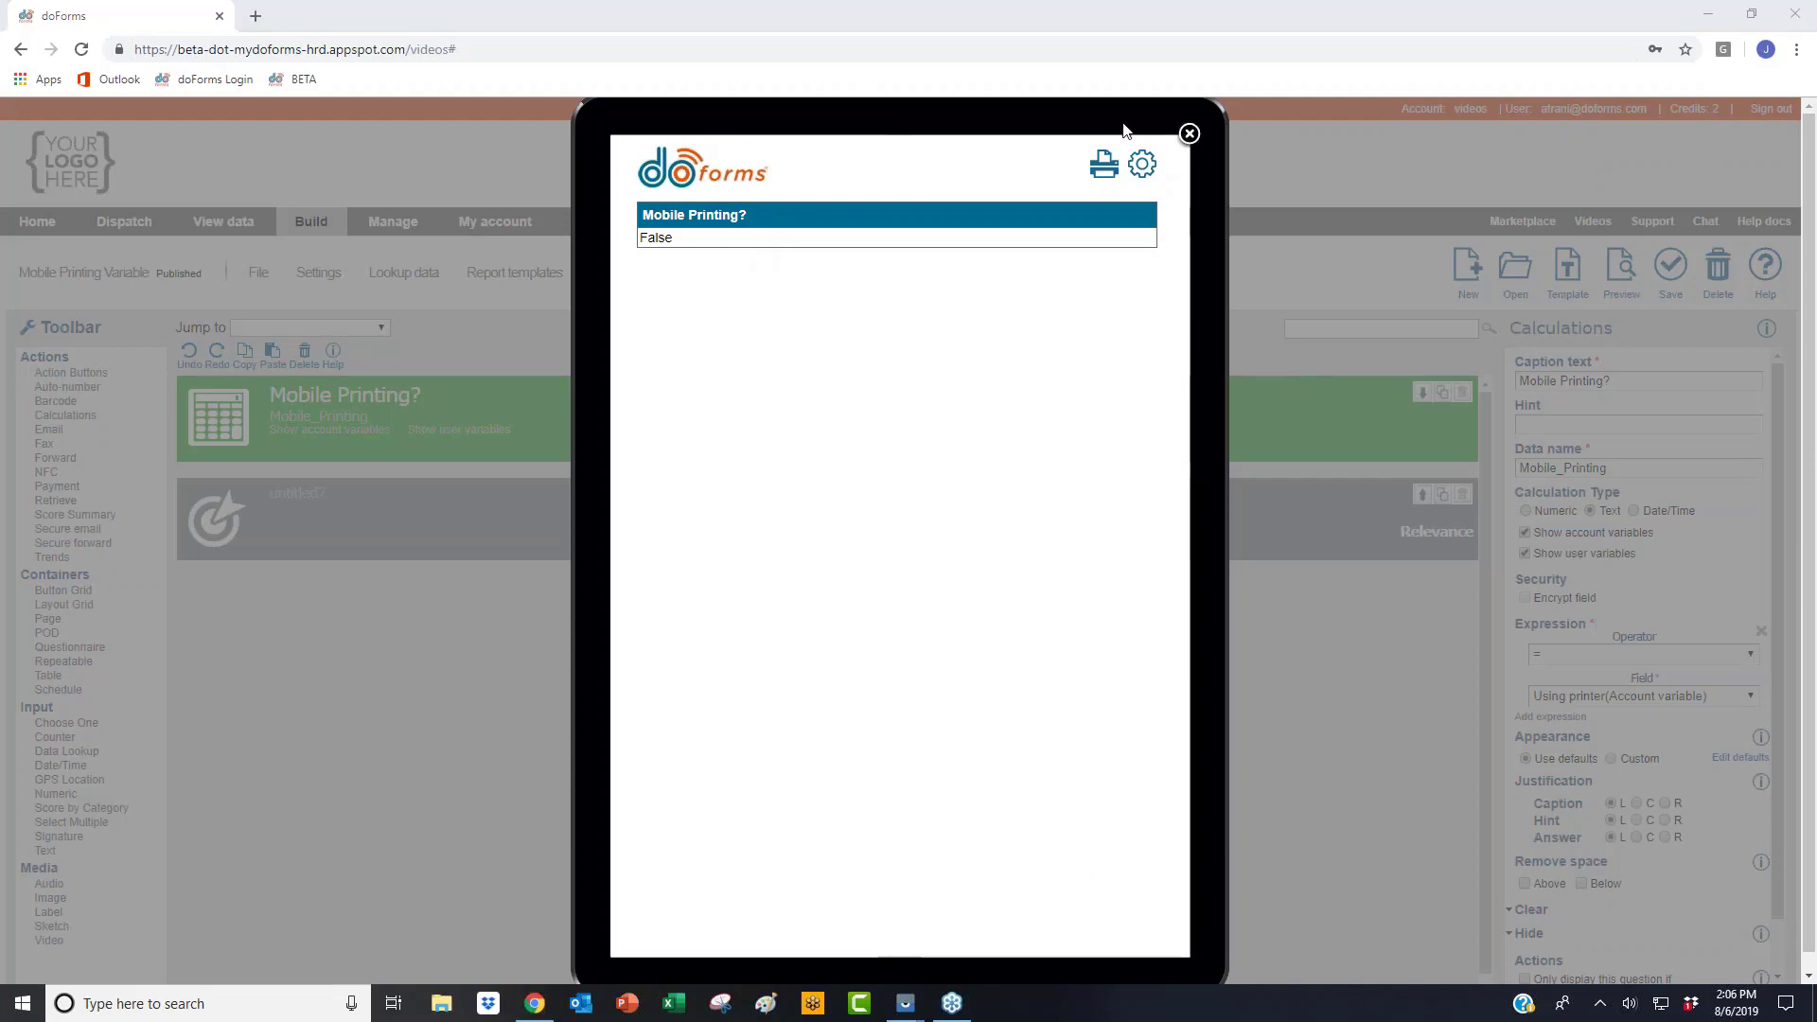
{"action": "left_click", "coordinate": [1188, 135]}
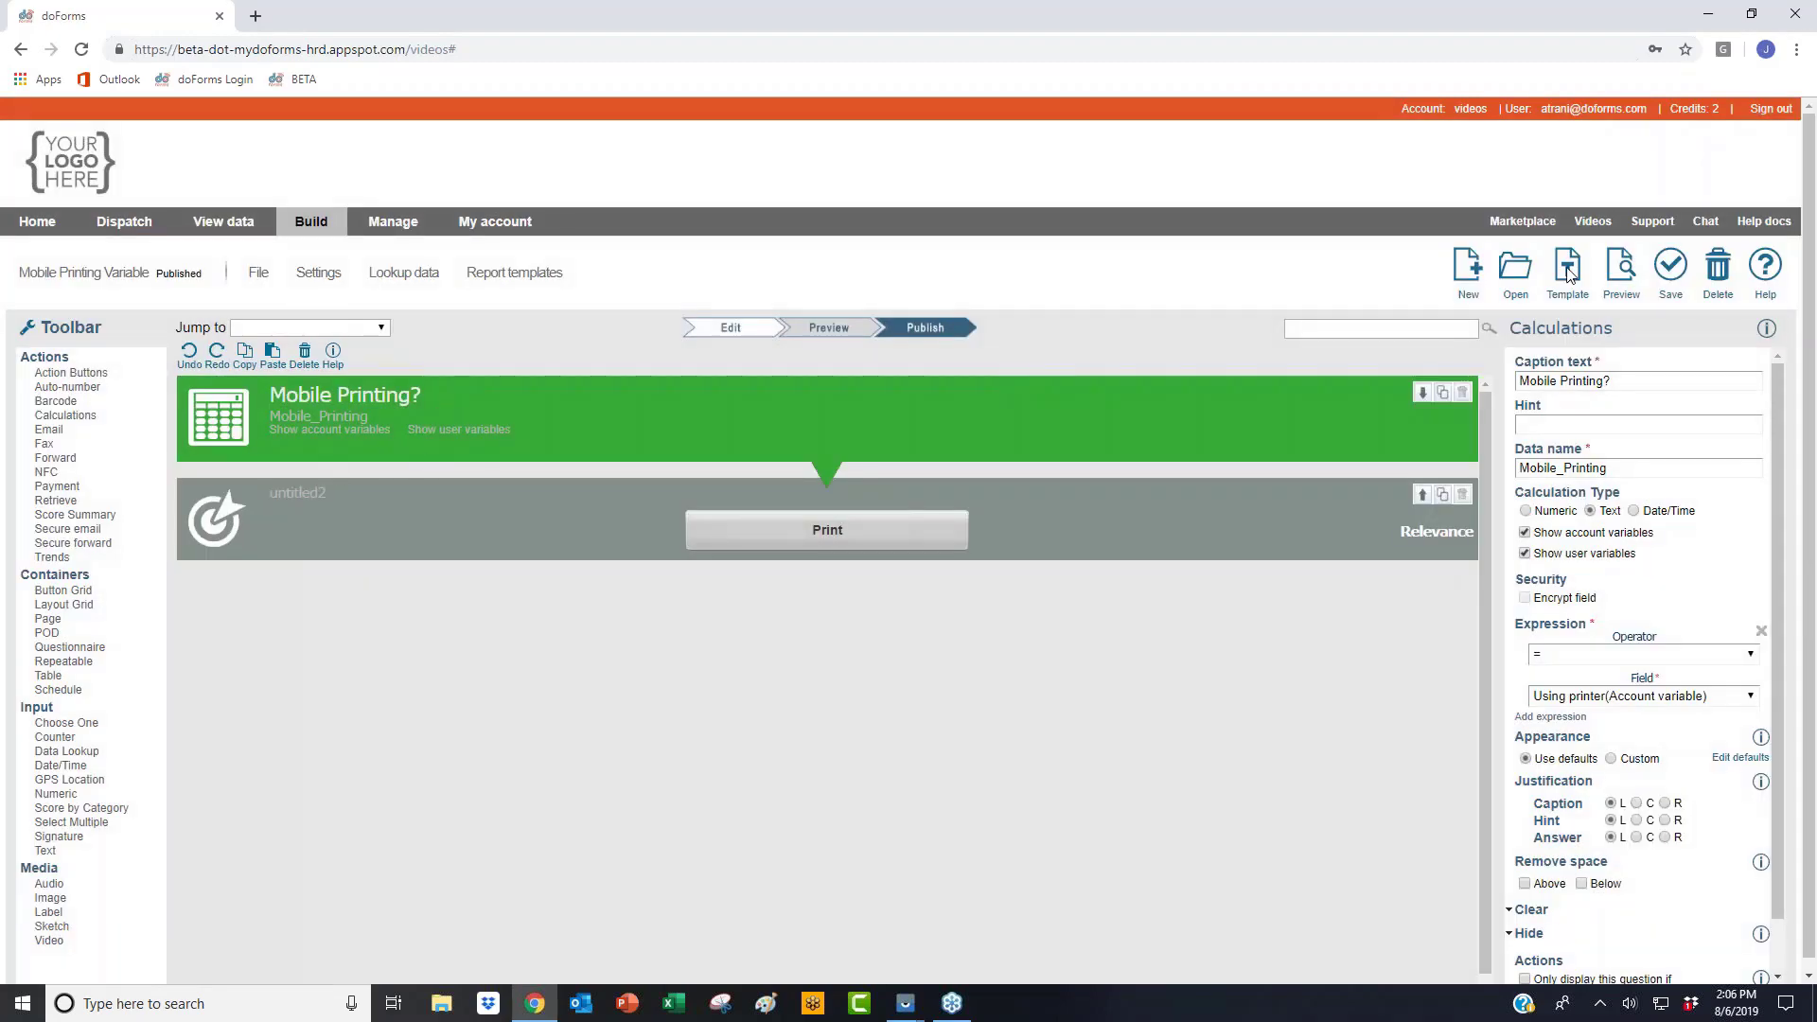
Step: Start a new blank form, discarding unsaved changes, and add a calculation field
{"action": "left_click", "coordinate": [1466, 270]}
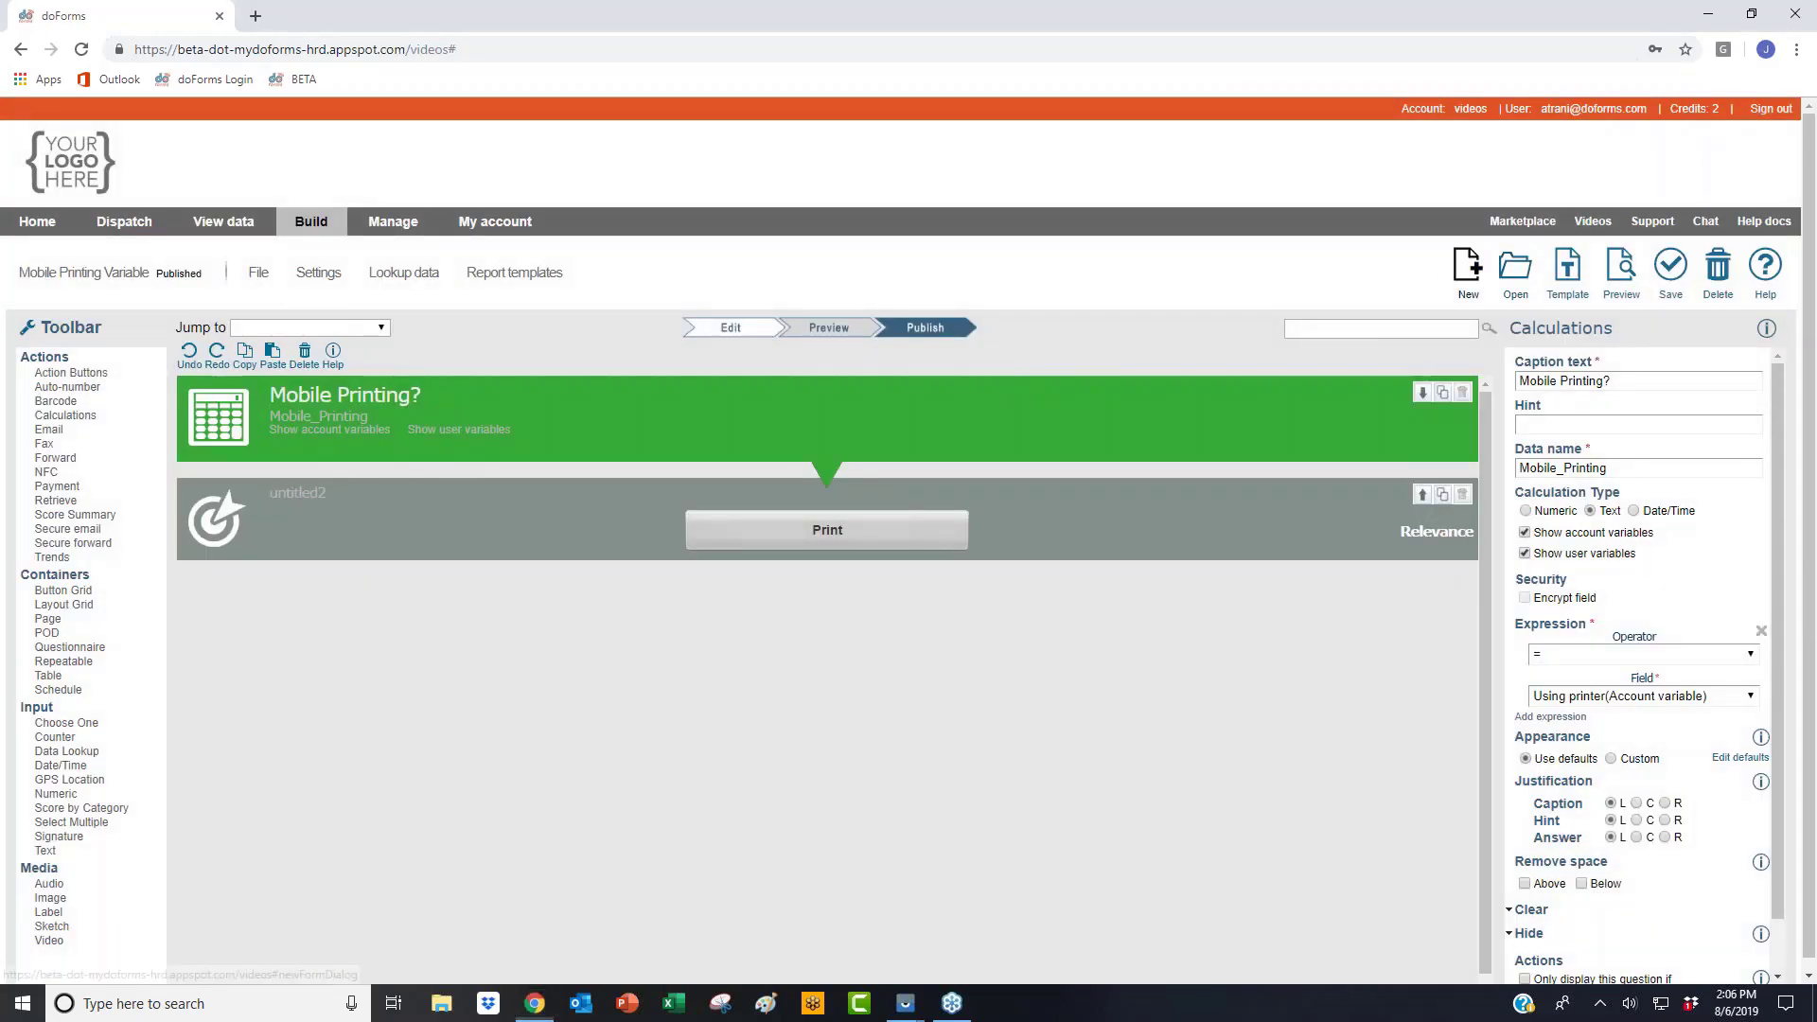
{"action": "left_click", "coordinate": [875, 522]}
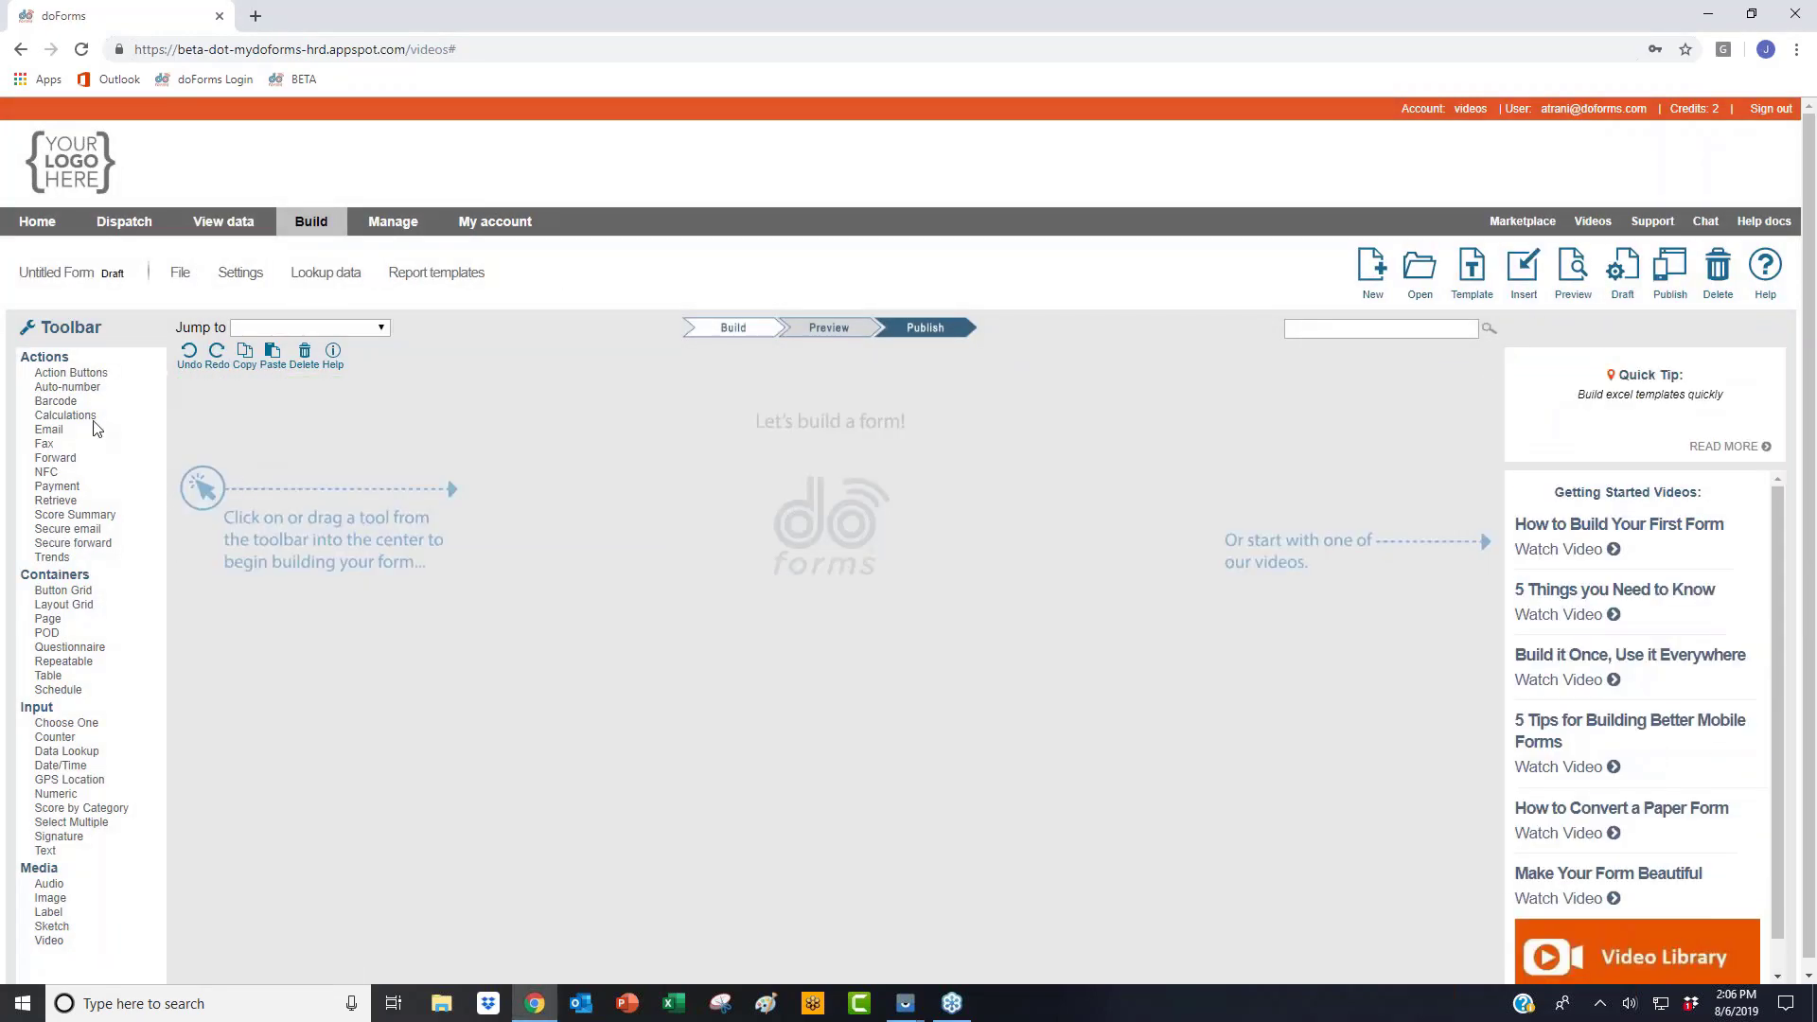
{"action": "left_click", "coordinate": [65, 415]}
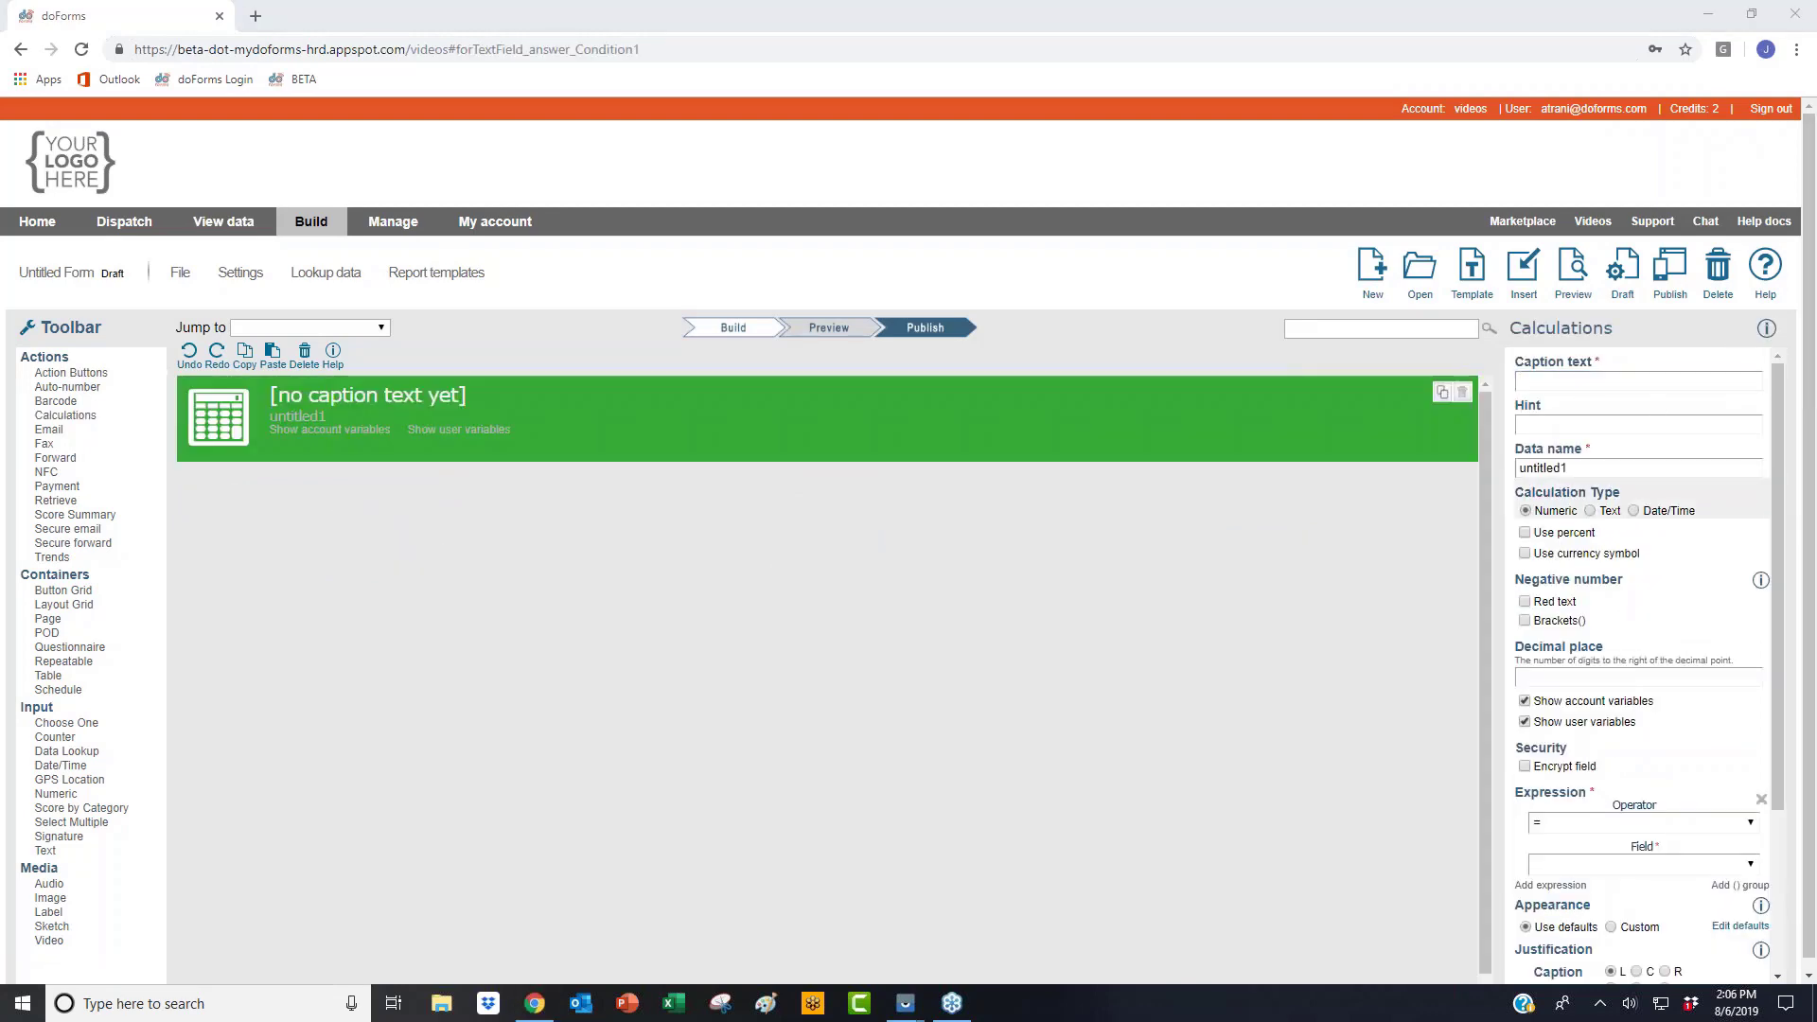
Step: Set the calculation type to Text and browse the available account and user variables
{"action": "left_click", "coordinate": [1566, 865]}
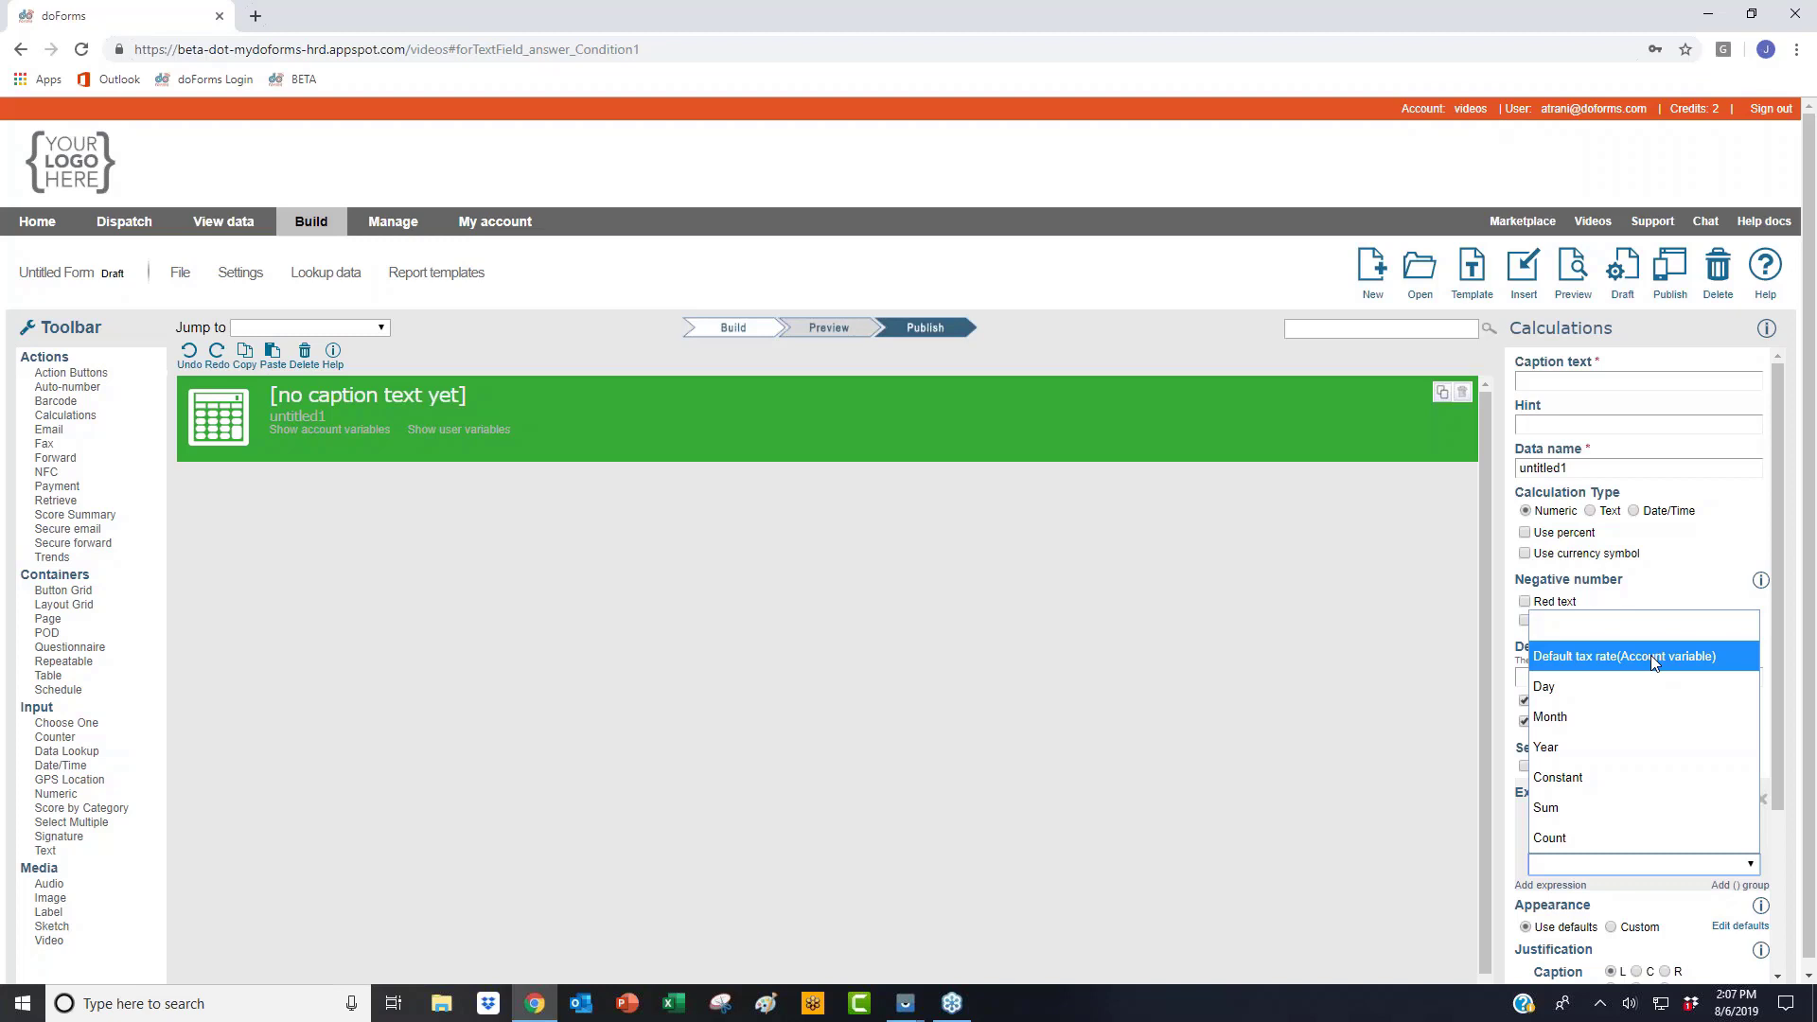
{"action": "left_click", "coordinate": [1340, 721]}
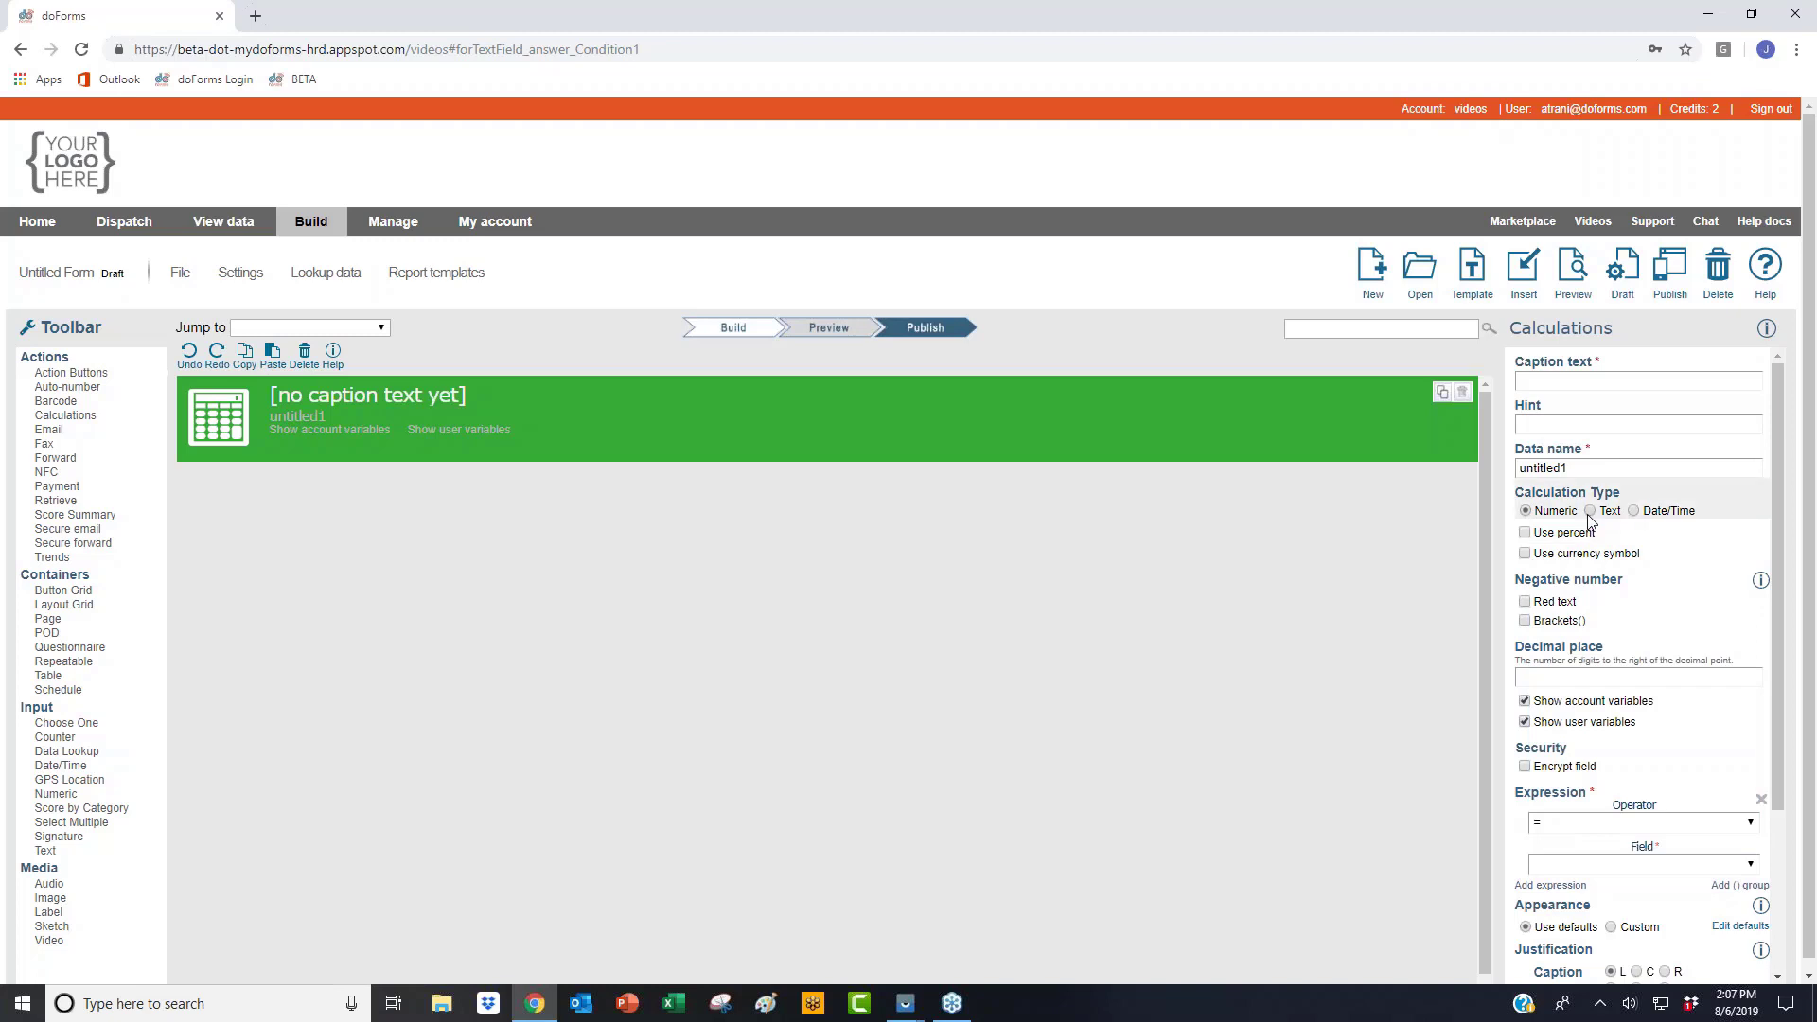
{"action": "left_click", "coordinate": [1590, 512]}
{"action": "left_click", "coordinate": [1609, 697]}
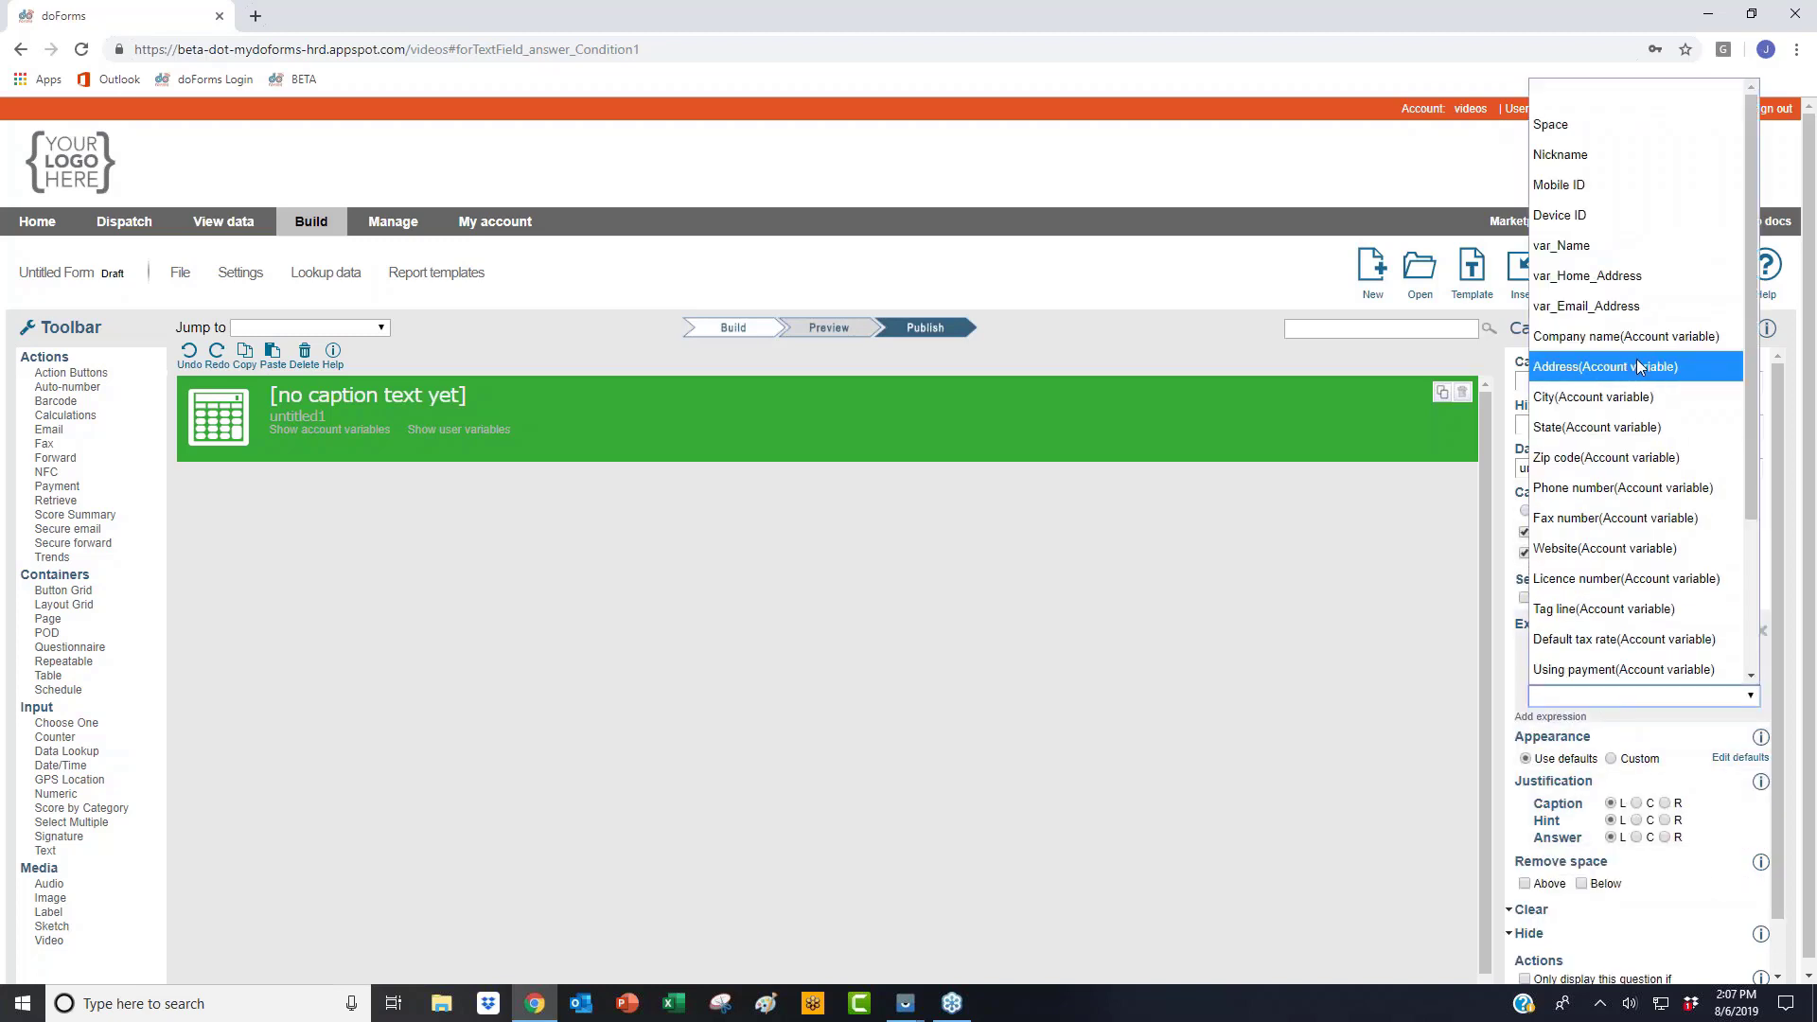
{"action": "scroll", "coordinate": [1639, 366], "scroll_direction": "down", "scroll_amount": 2}
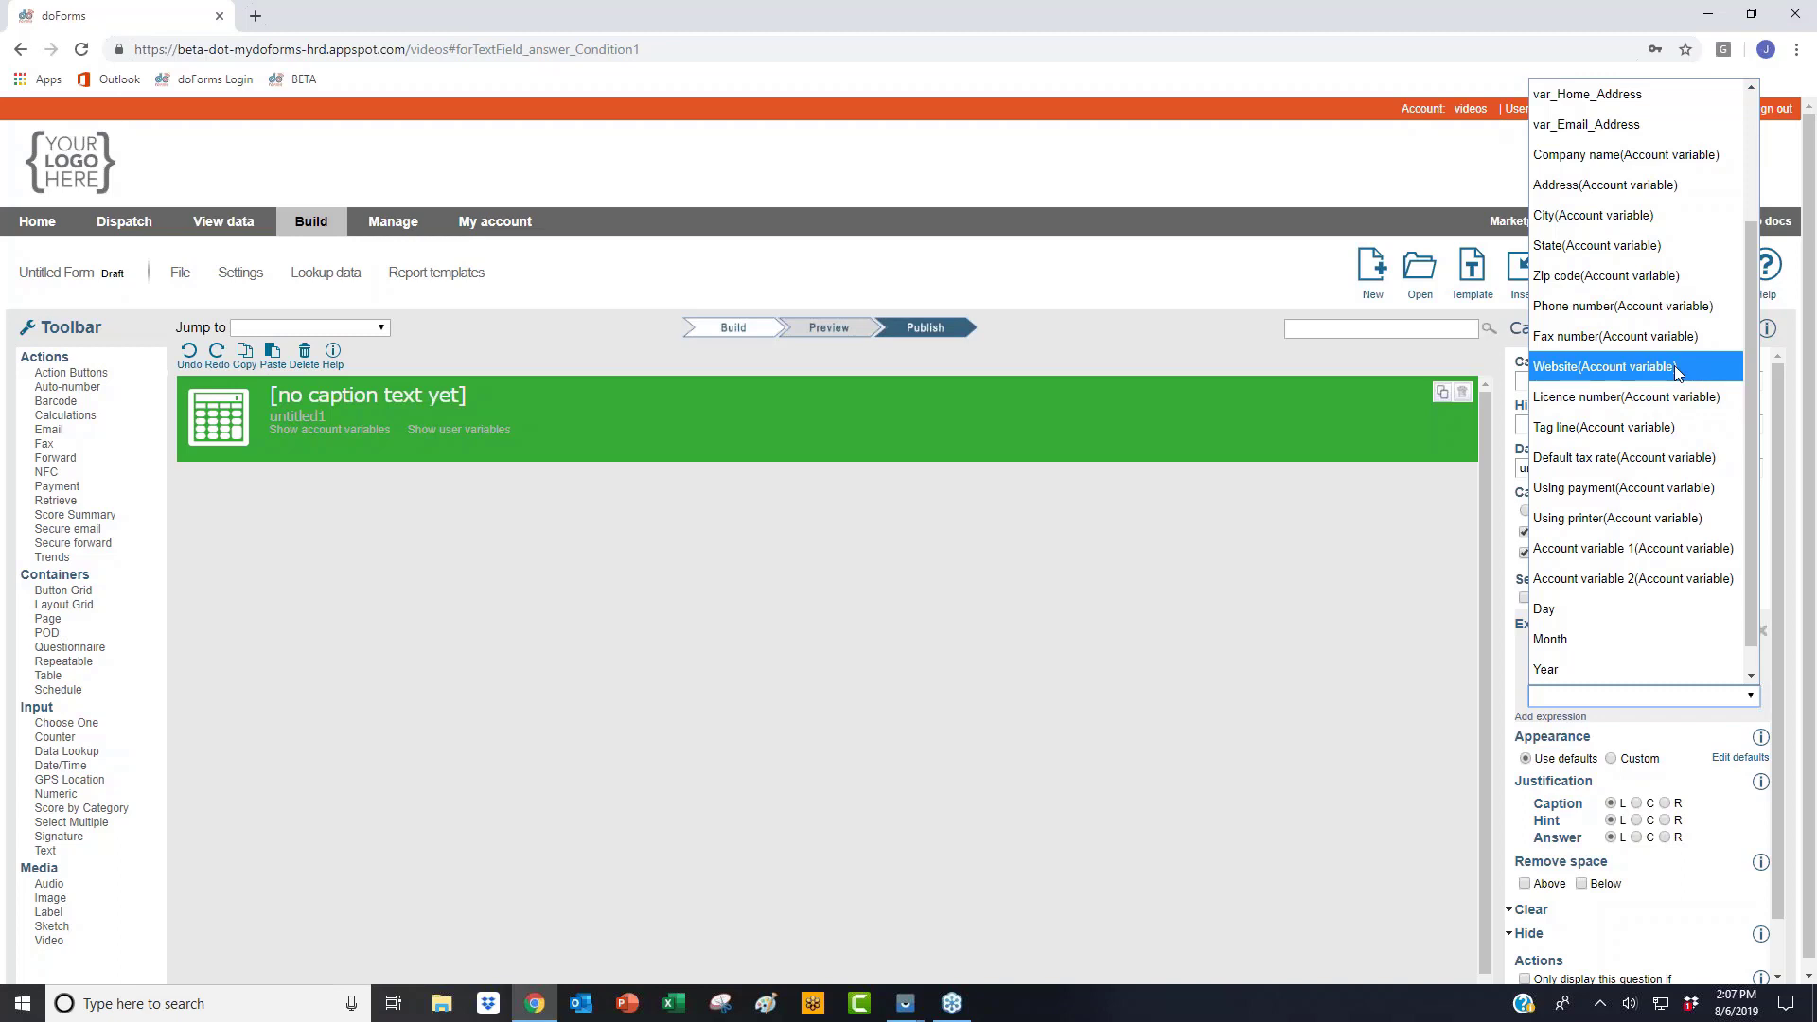
{"action": "left_click", "coordinate": [450, 186]}
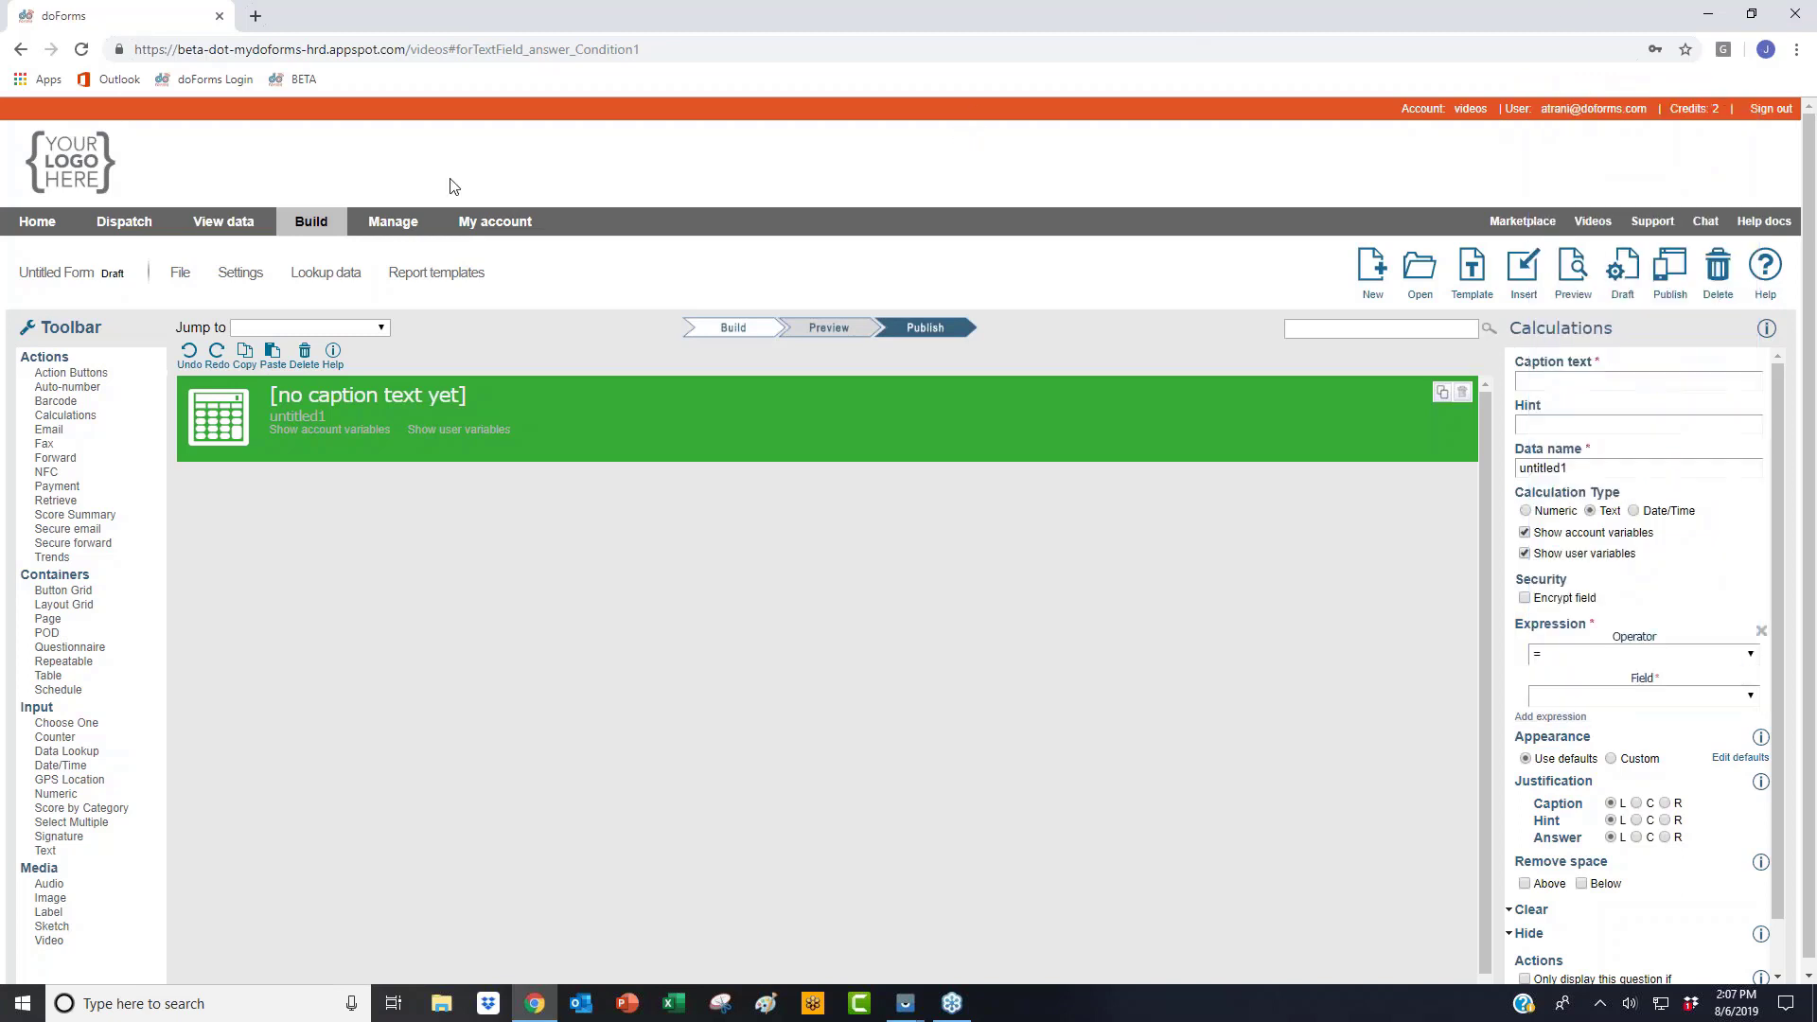
Step: Look over Account variables under Manage, then open the empty User variables page
{"action": "left_click", "coordinate": [393, 221]}
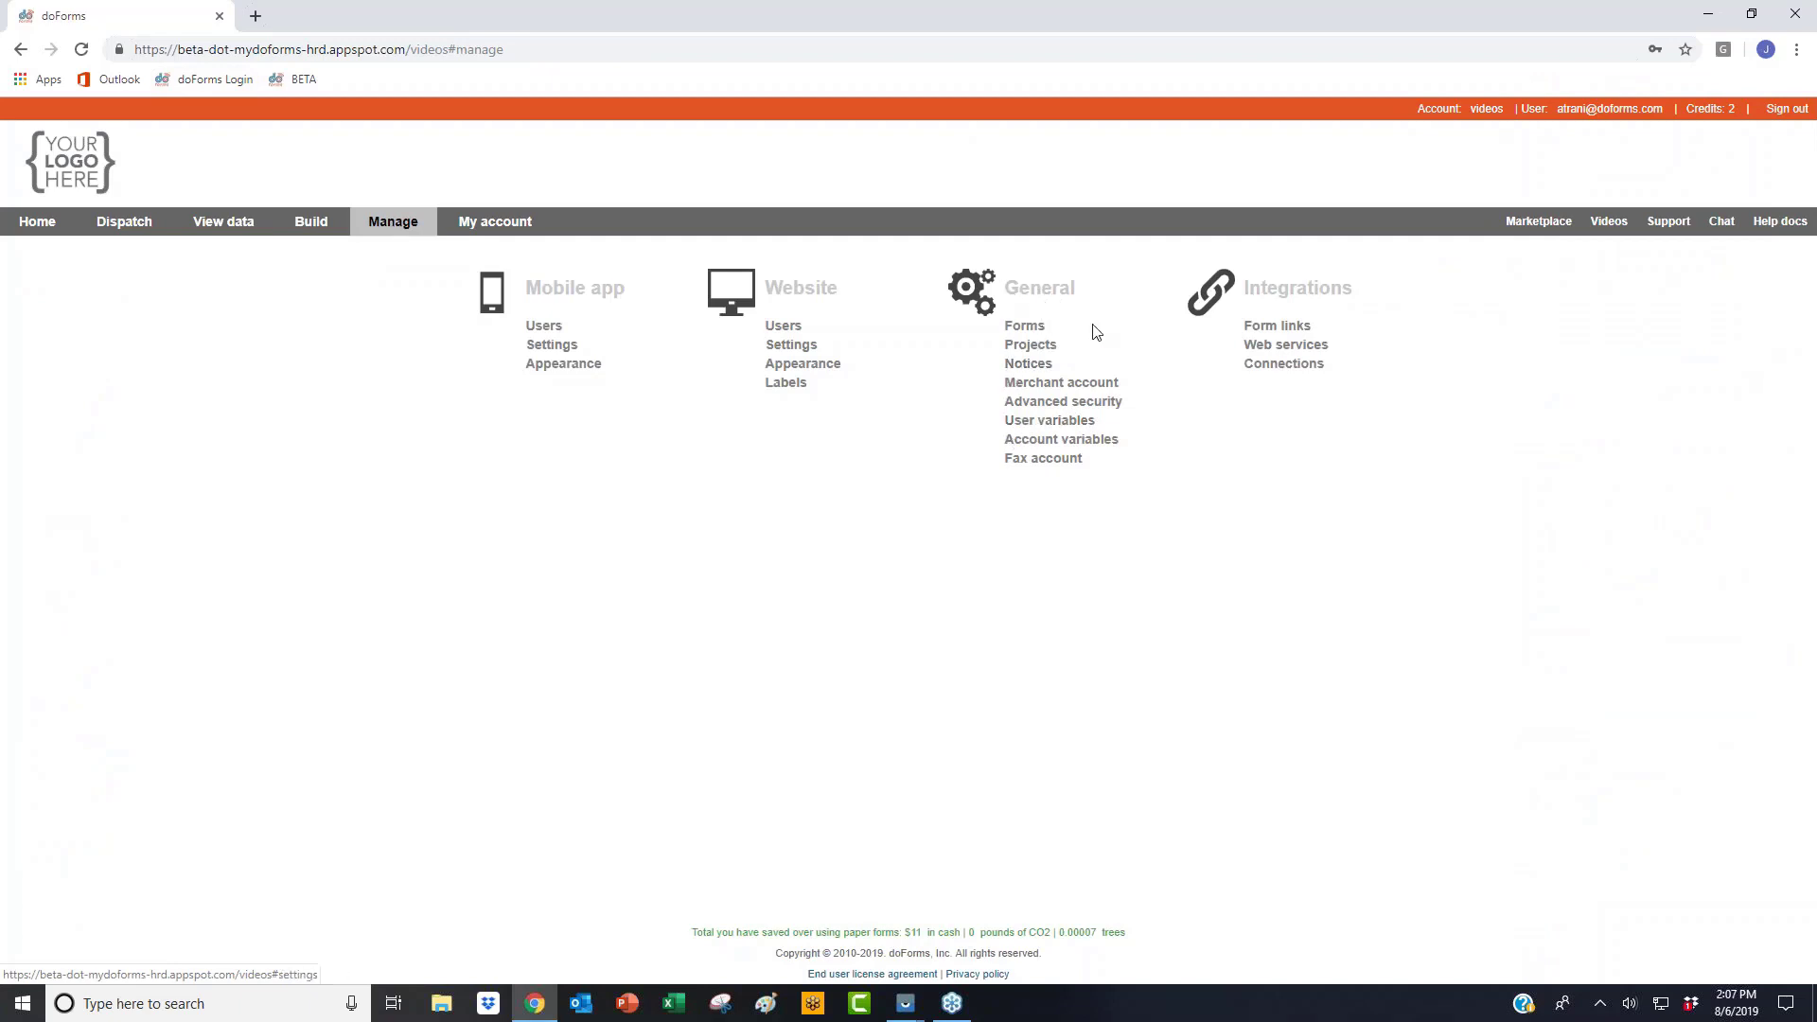
{"action": "left_click", "coordinate": [1032, 439]}
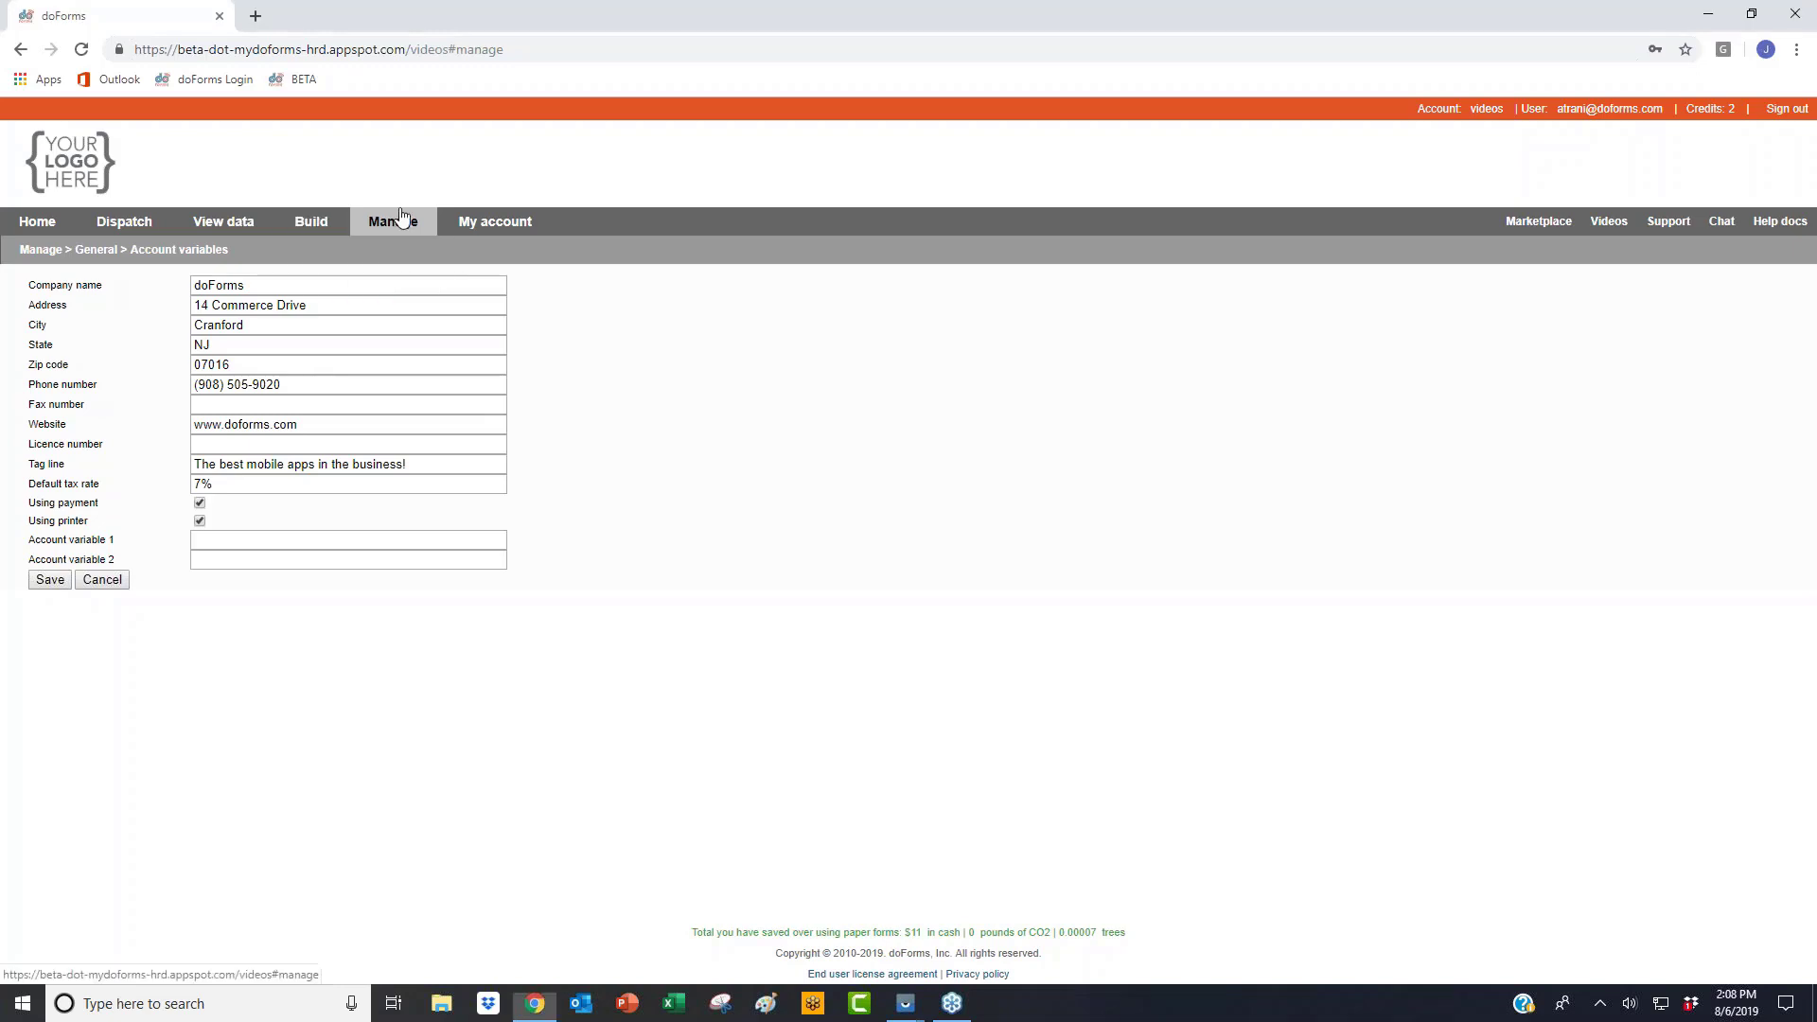
{"action": "left_click", "coordinate": [418, 231]}
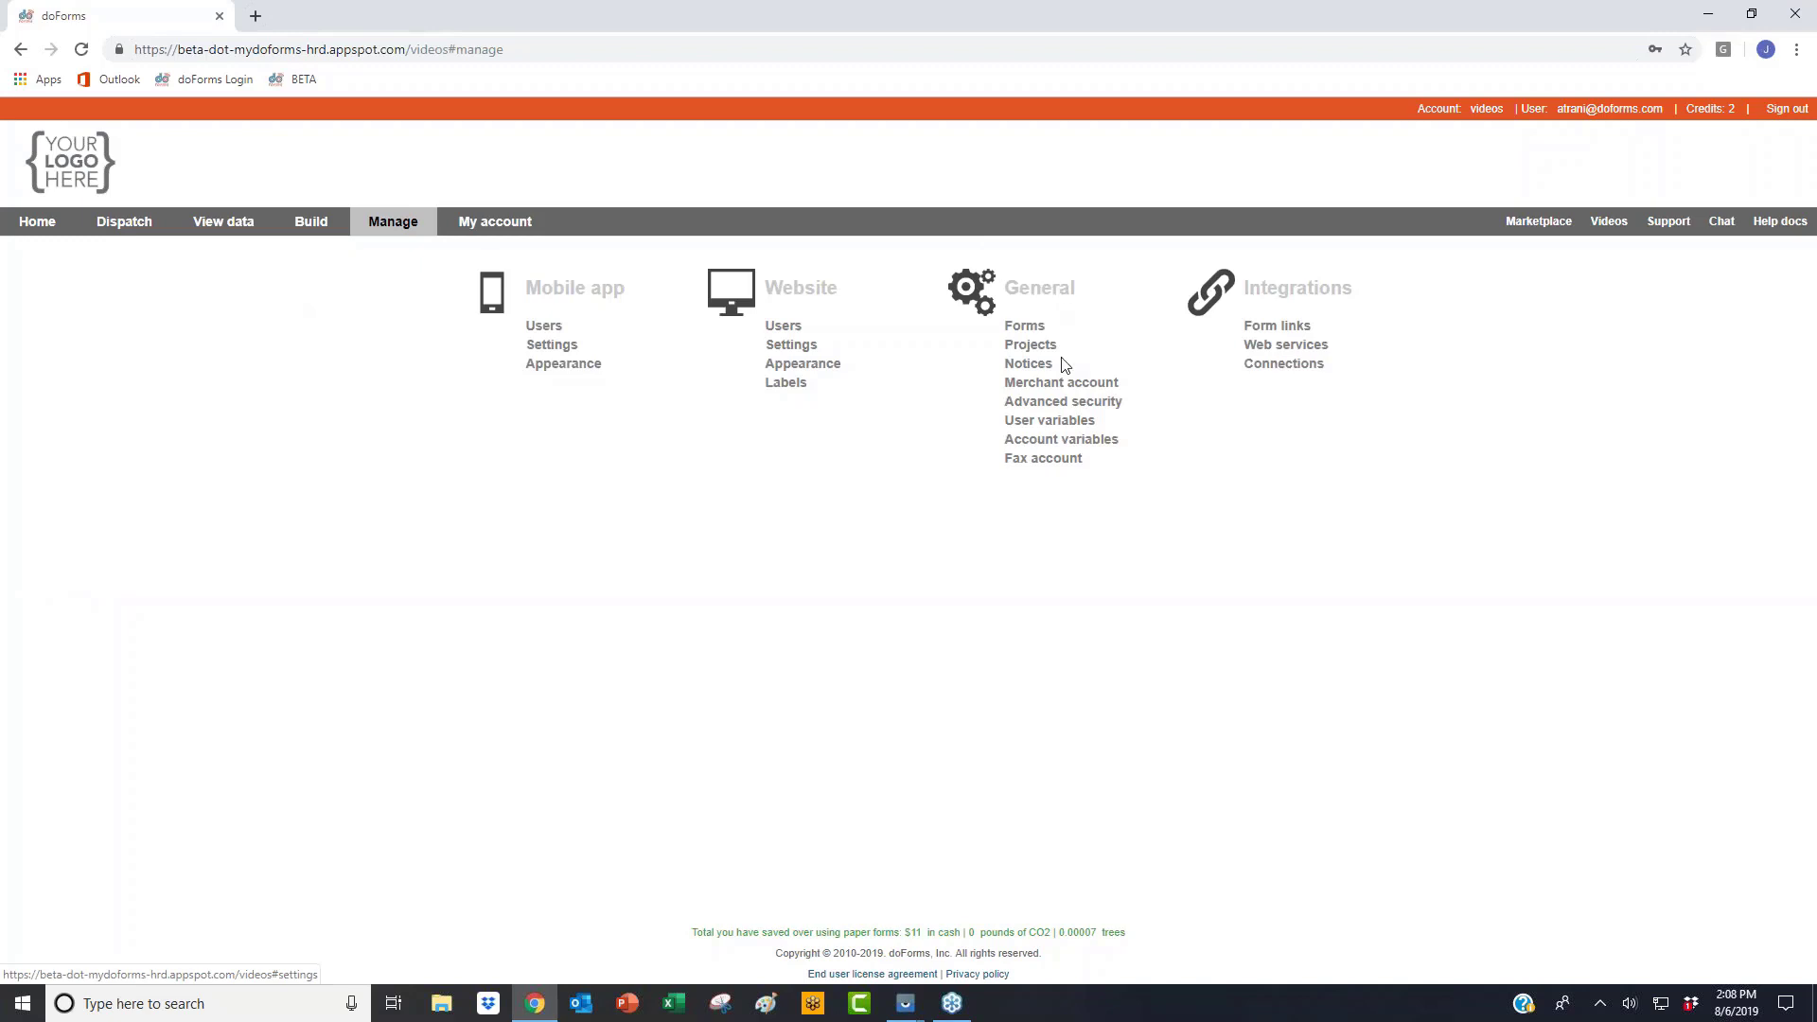
{"action": "left_click", "coordinate": [1051, 421]}
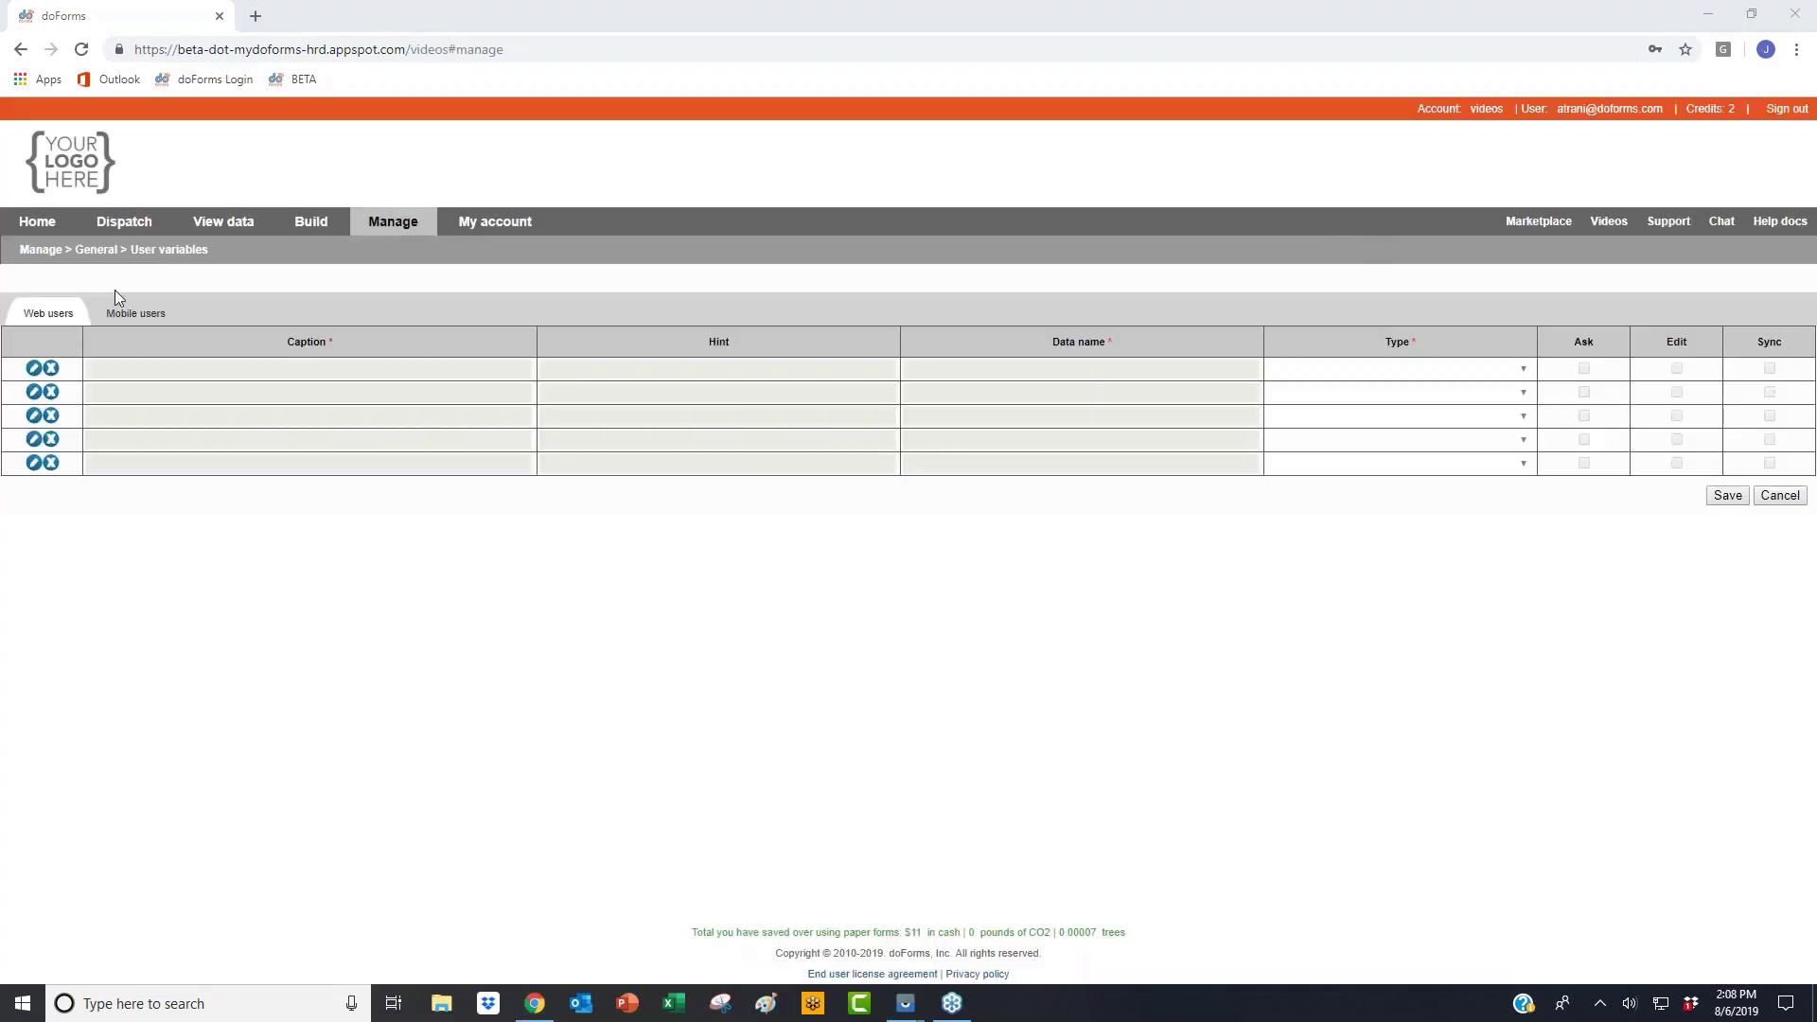
Step: Switch to the Mobile users tab to list the Name, Email Address and Home Address variables
{"action": "left_click", "coordinate": [134, 314]}
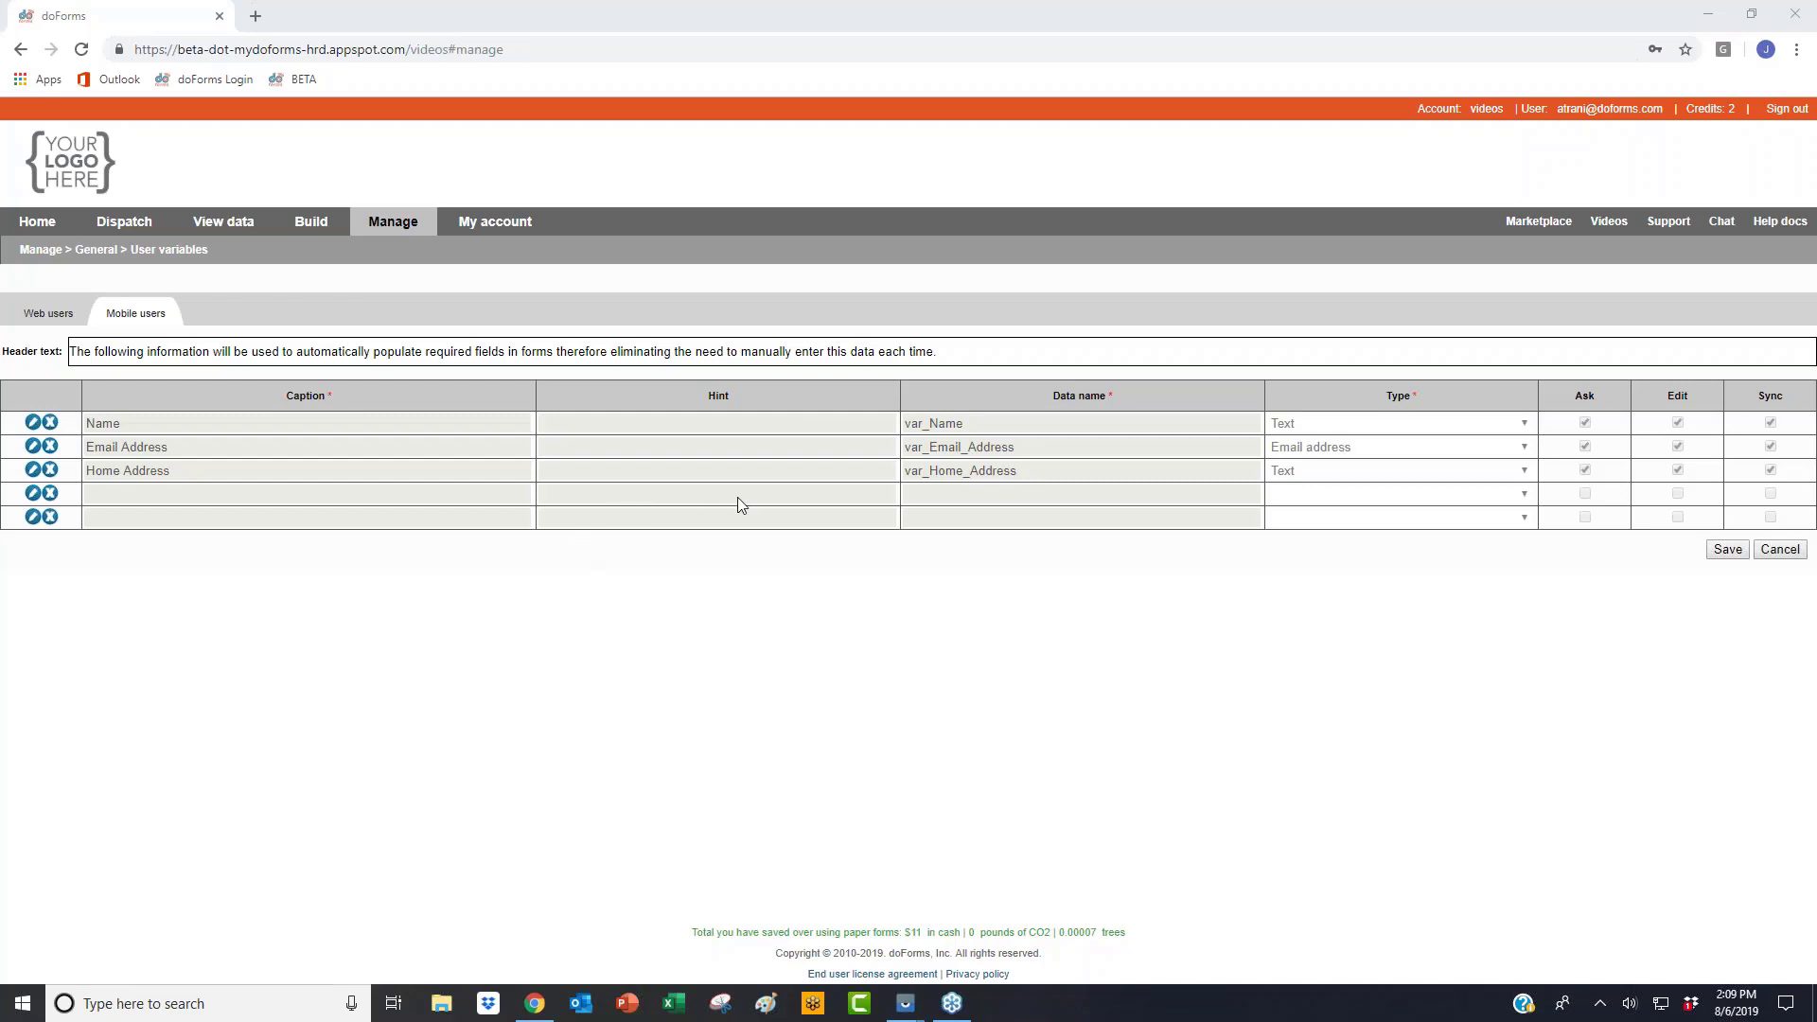
Step: On the SM T700 tablet, enter the user's name, email address and home address, then return to doForms
{"action": "mouse_move", "coordinate": [900, 1015]}
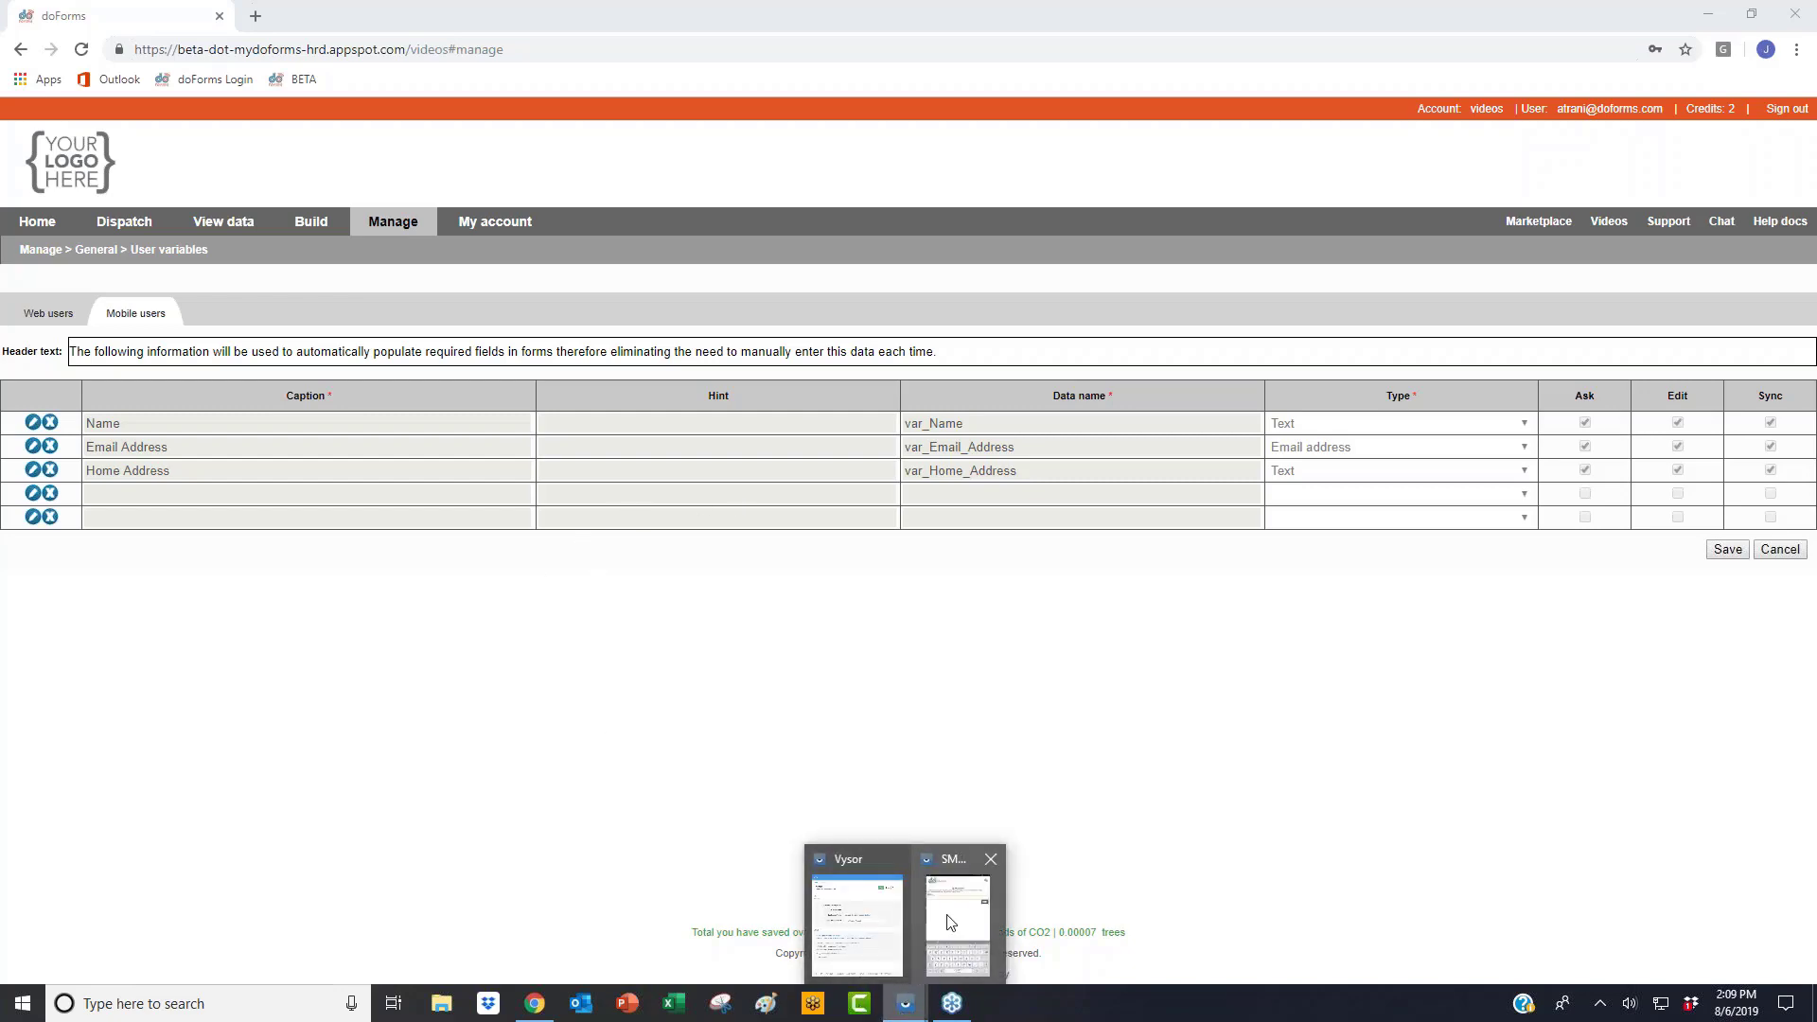
{"action": "left_click", "coordinate": [951, 916]}
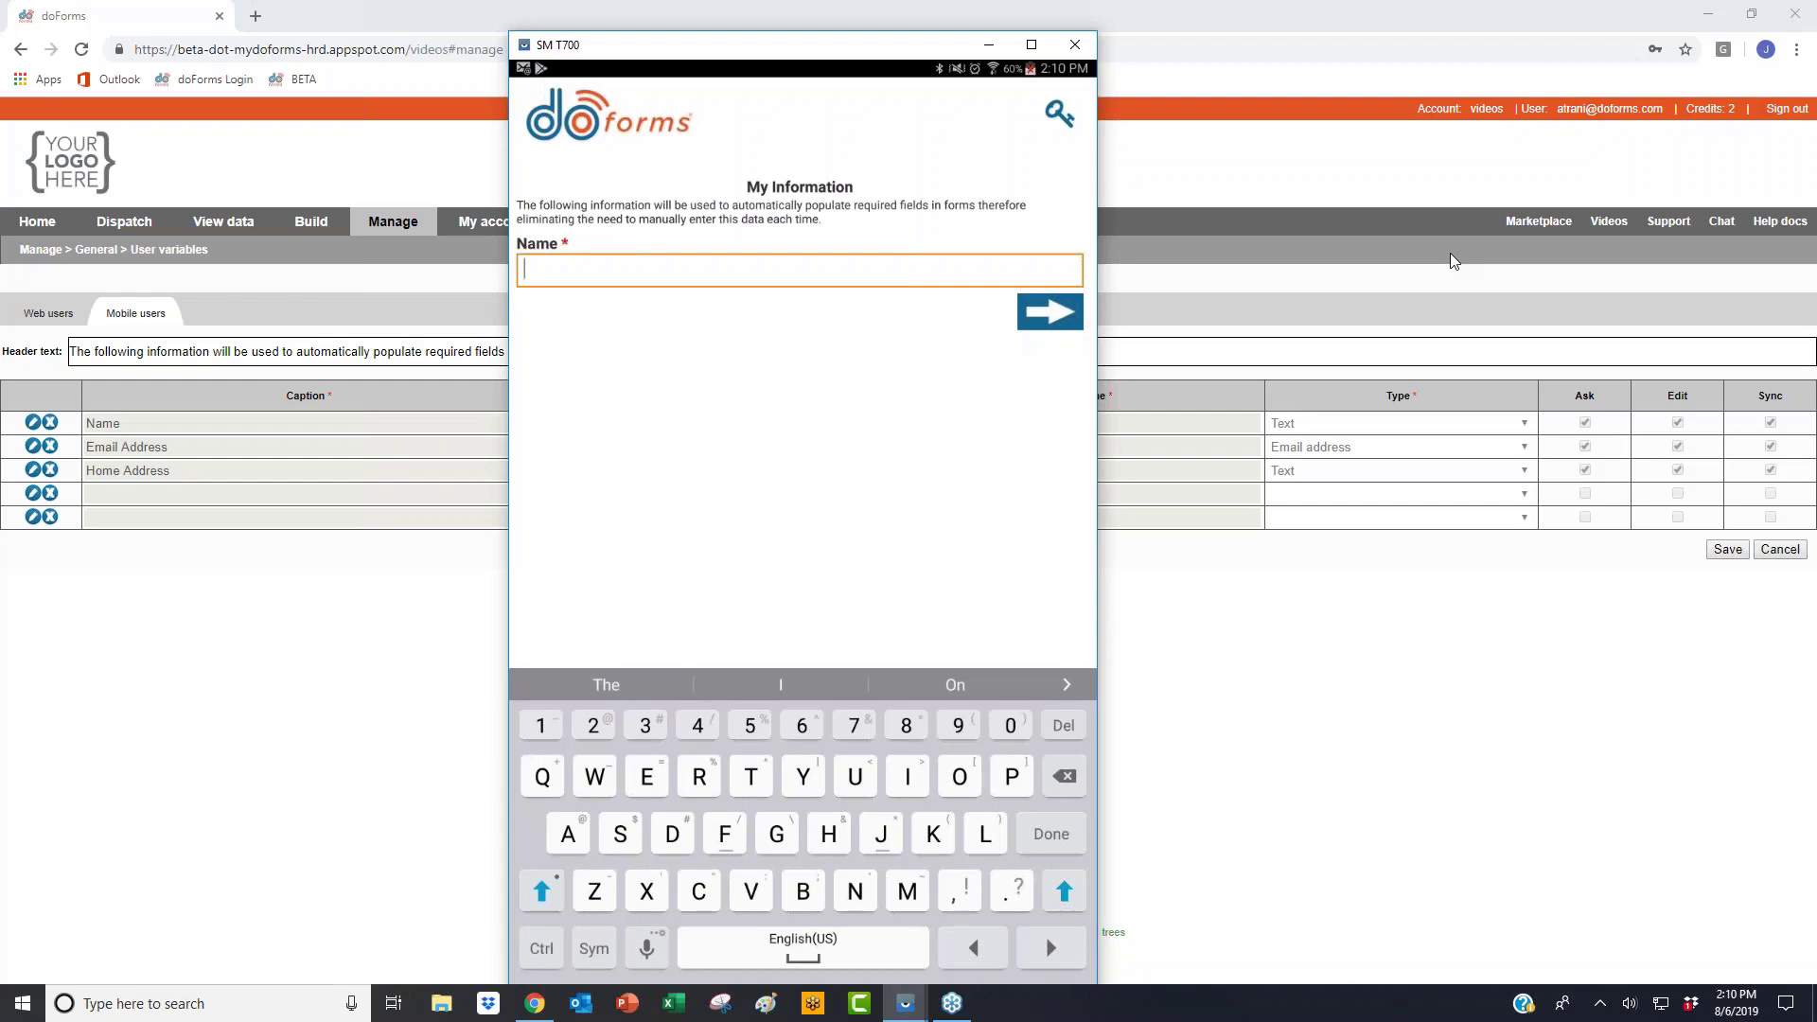
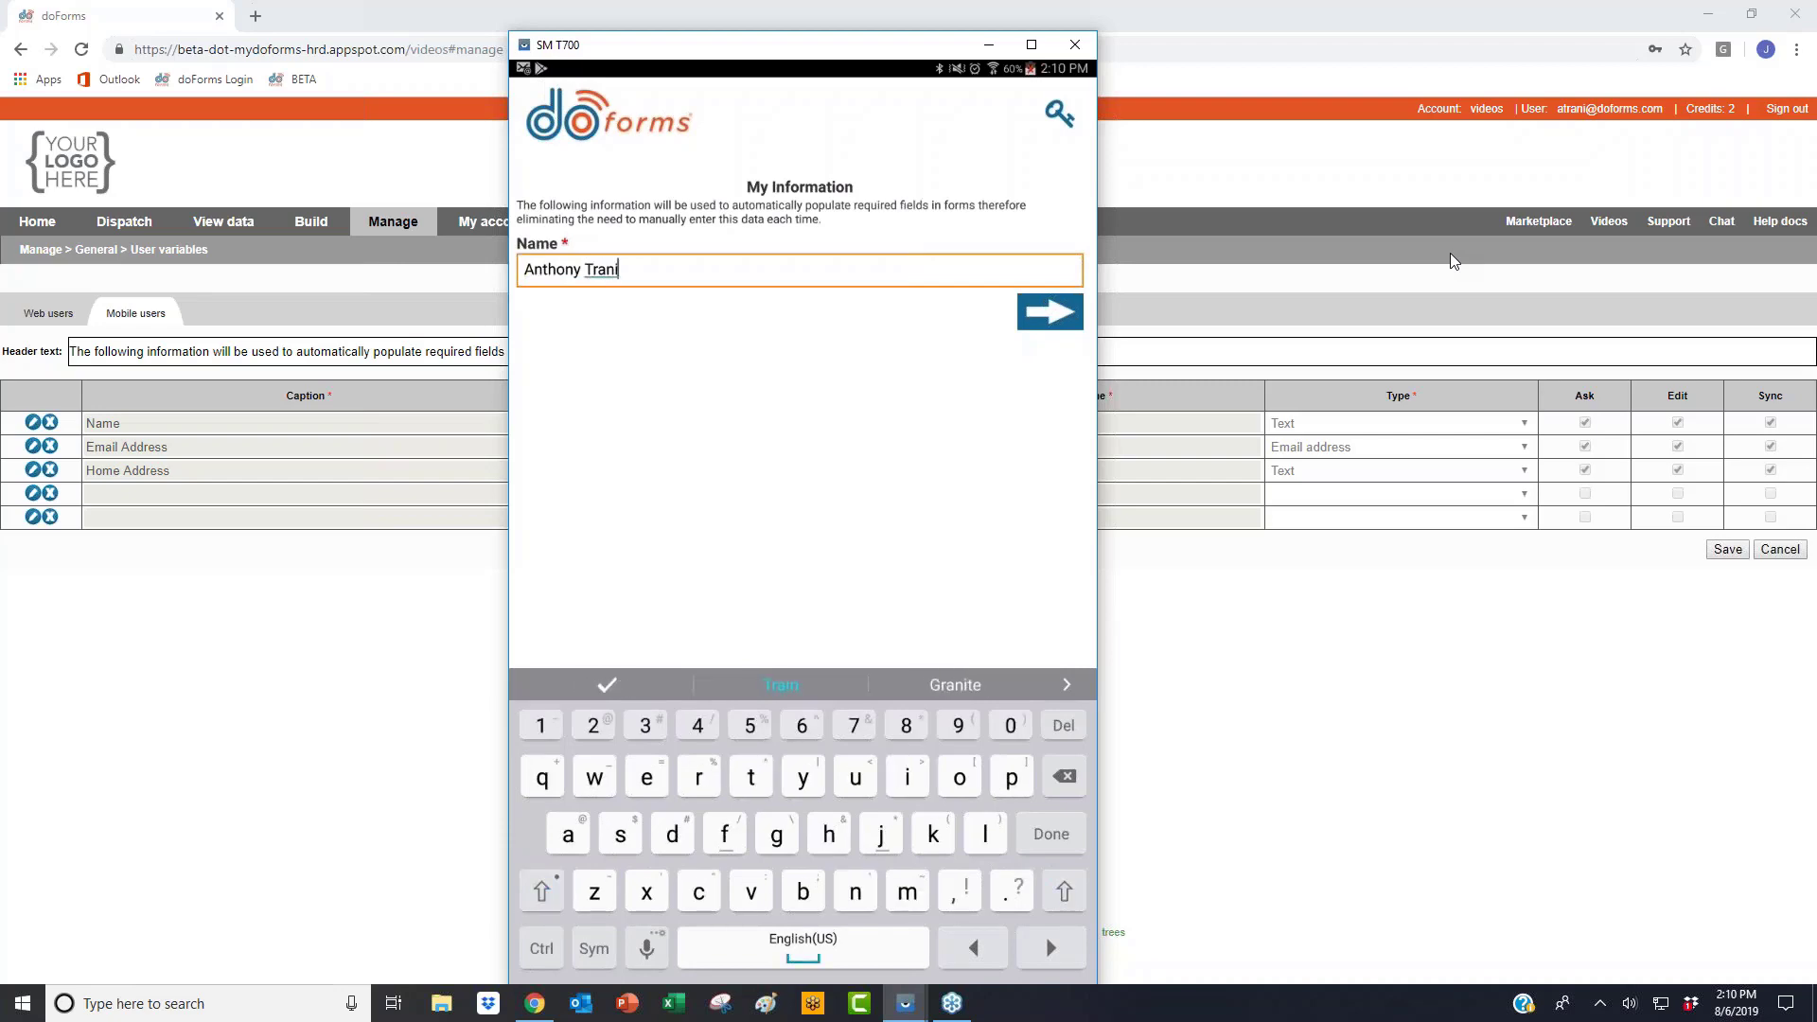
{"action": "key", "text": "Return"}
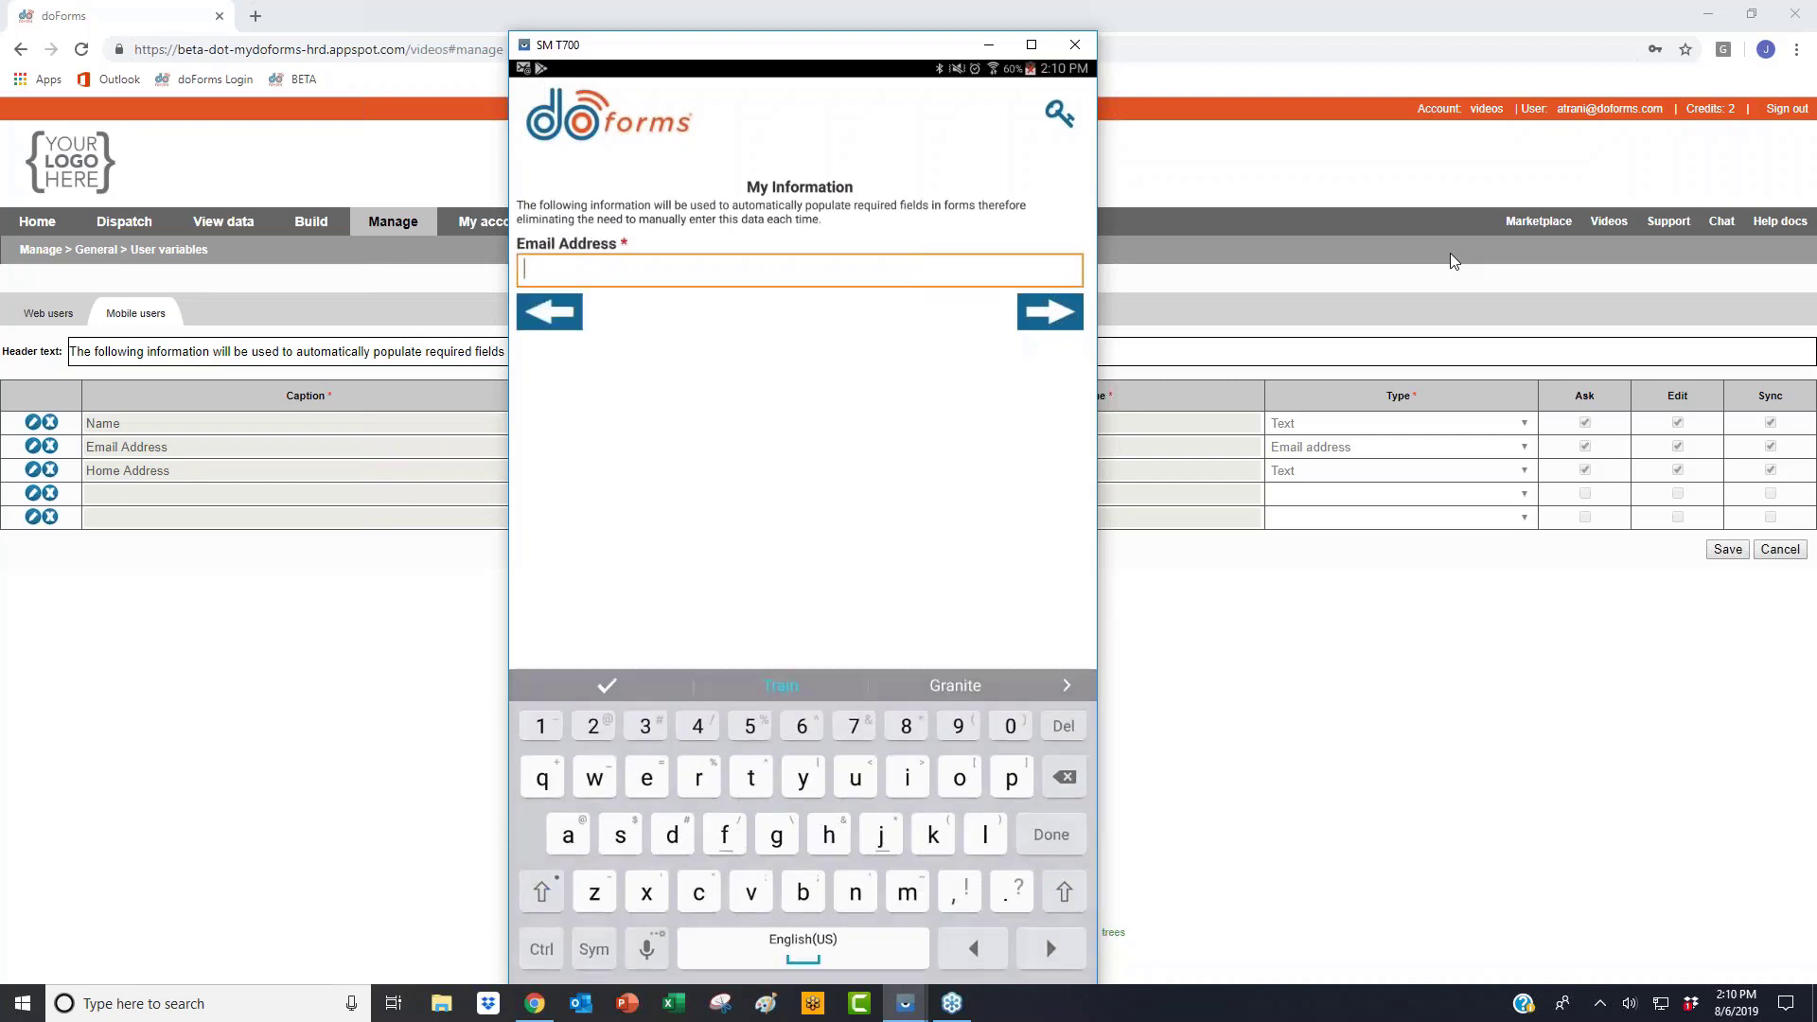
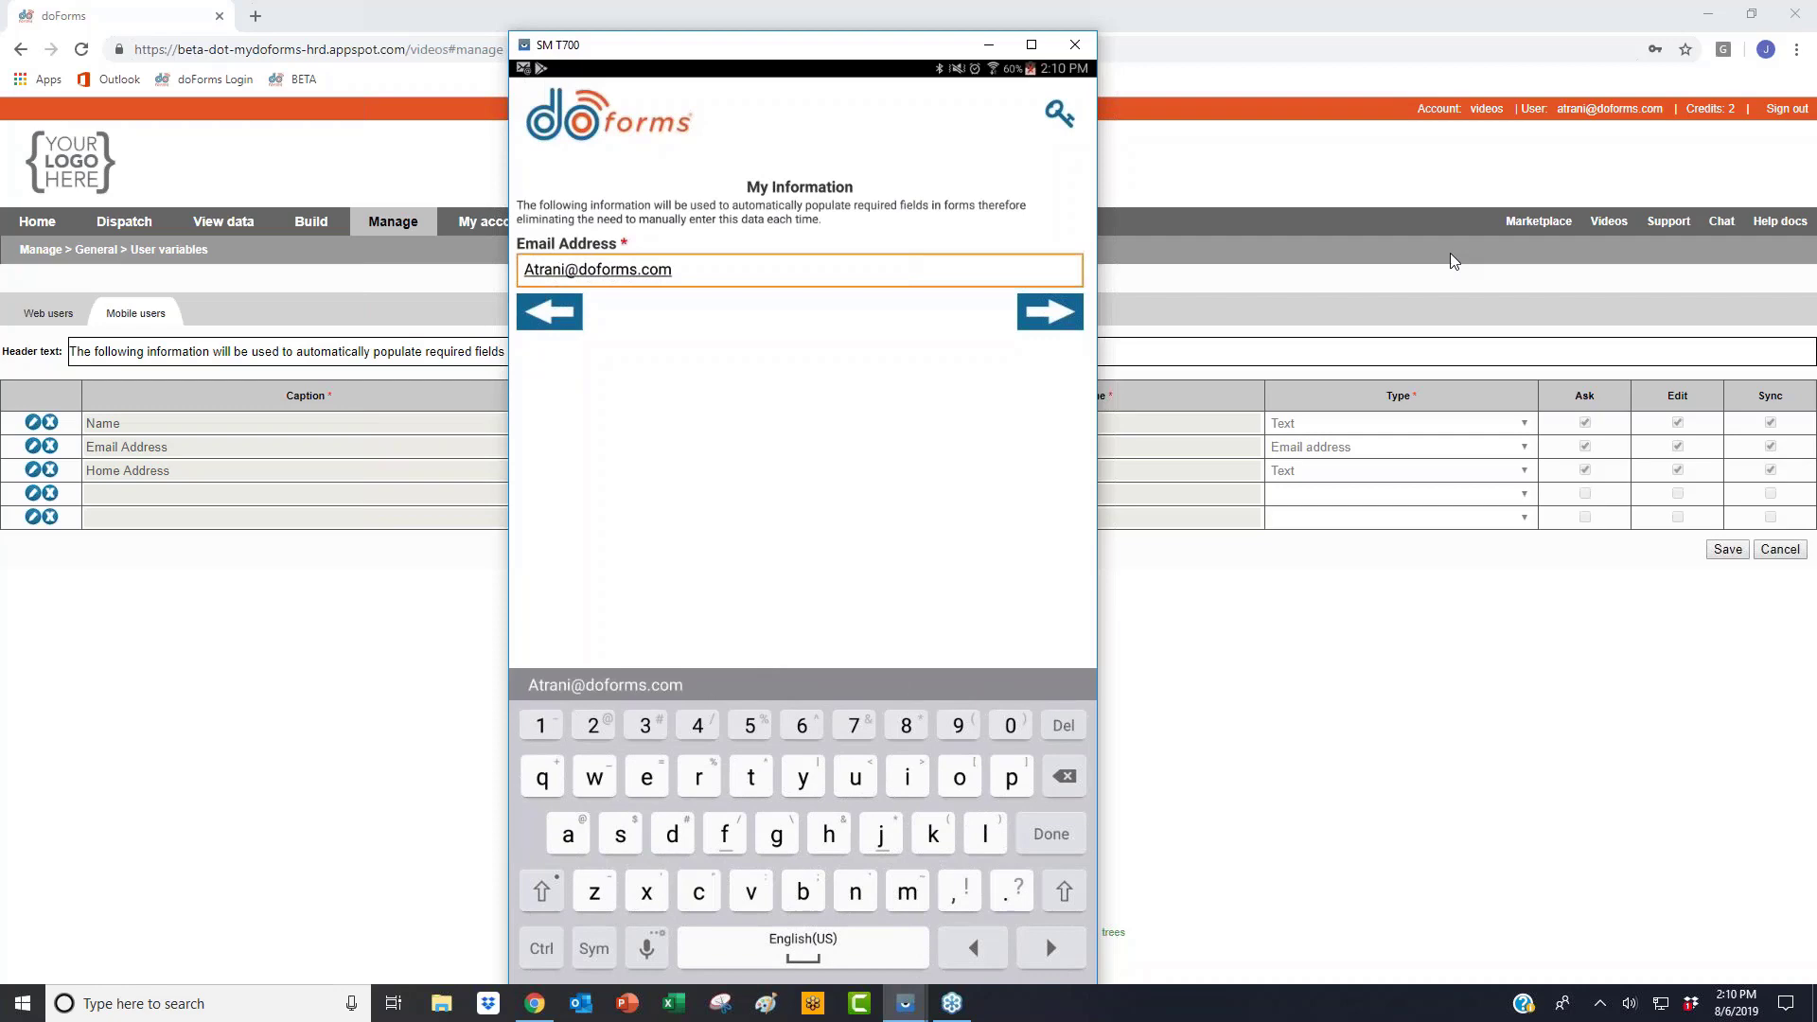
{"action": "key", "text": "Return"}
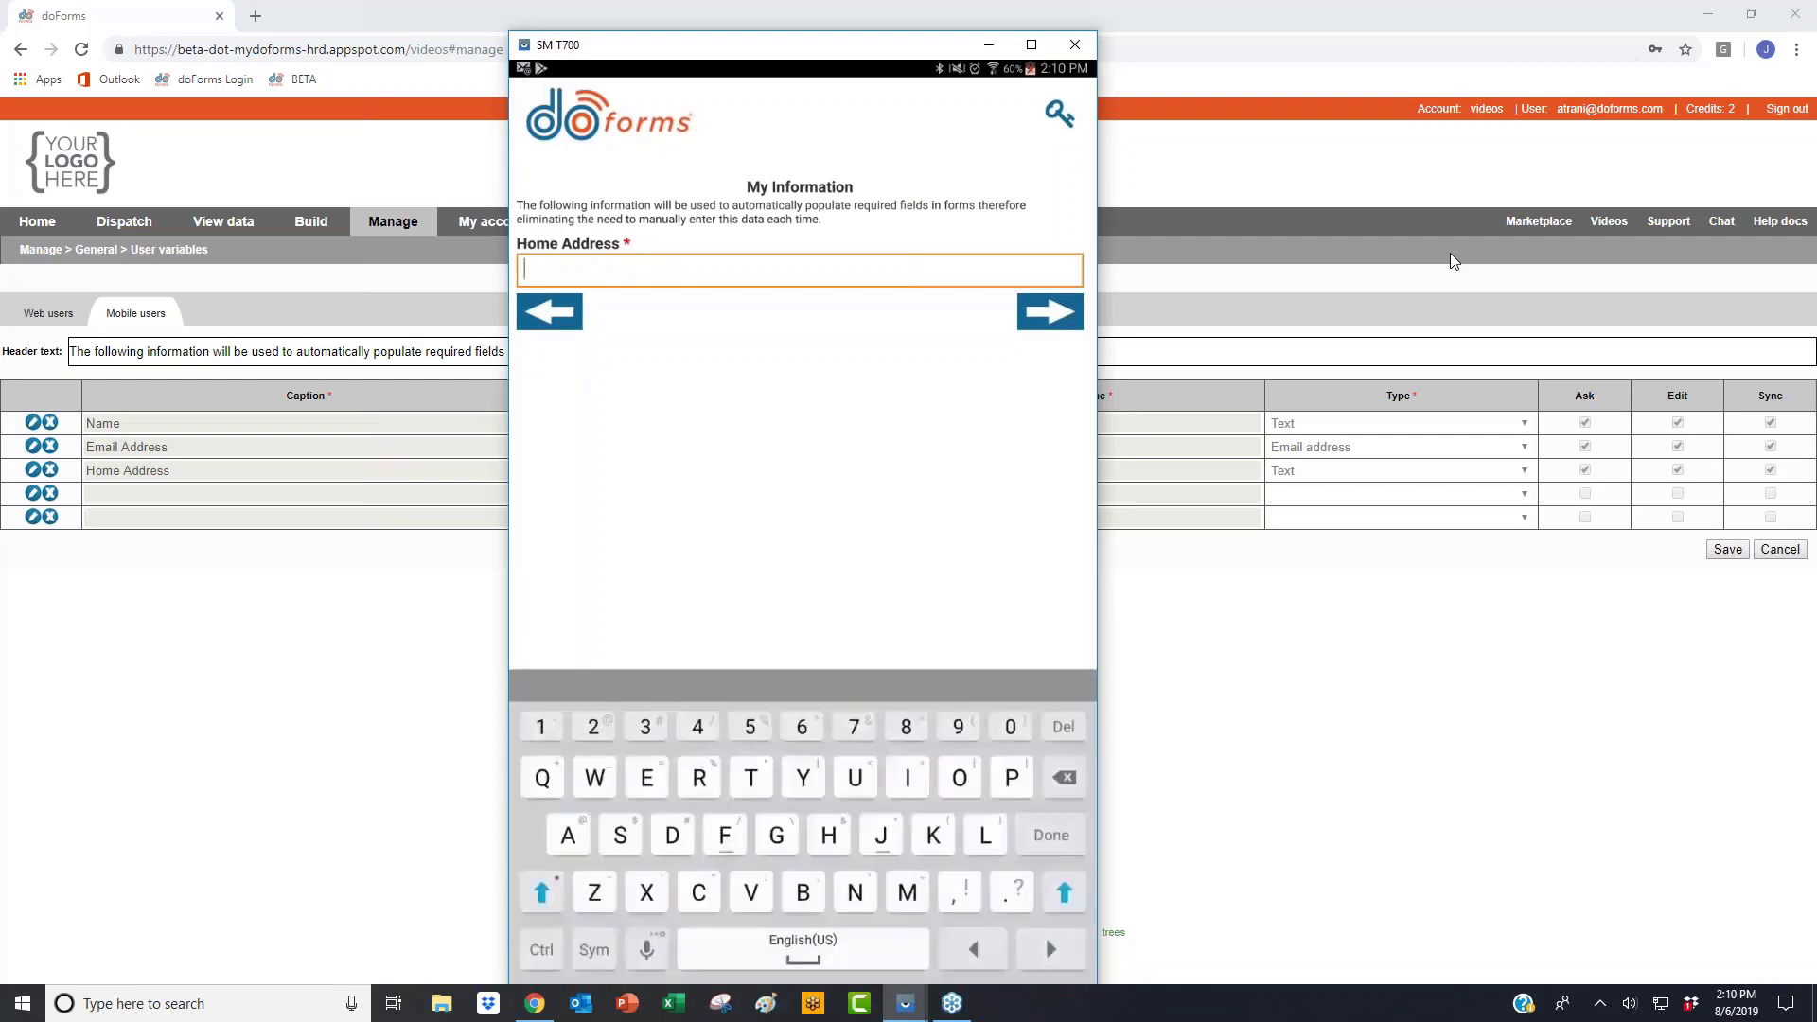
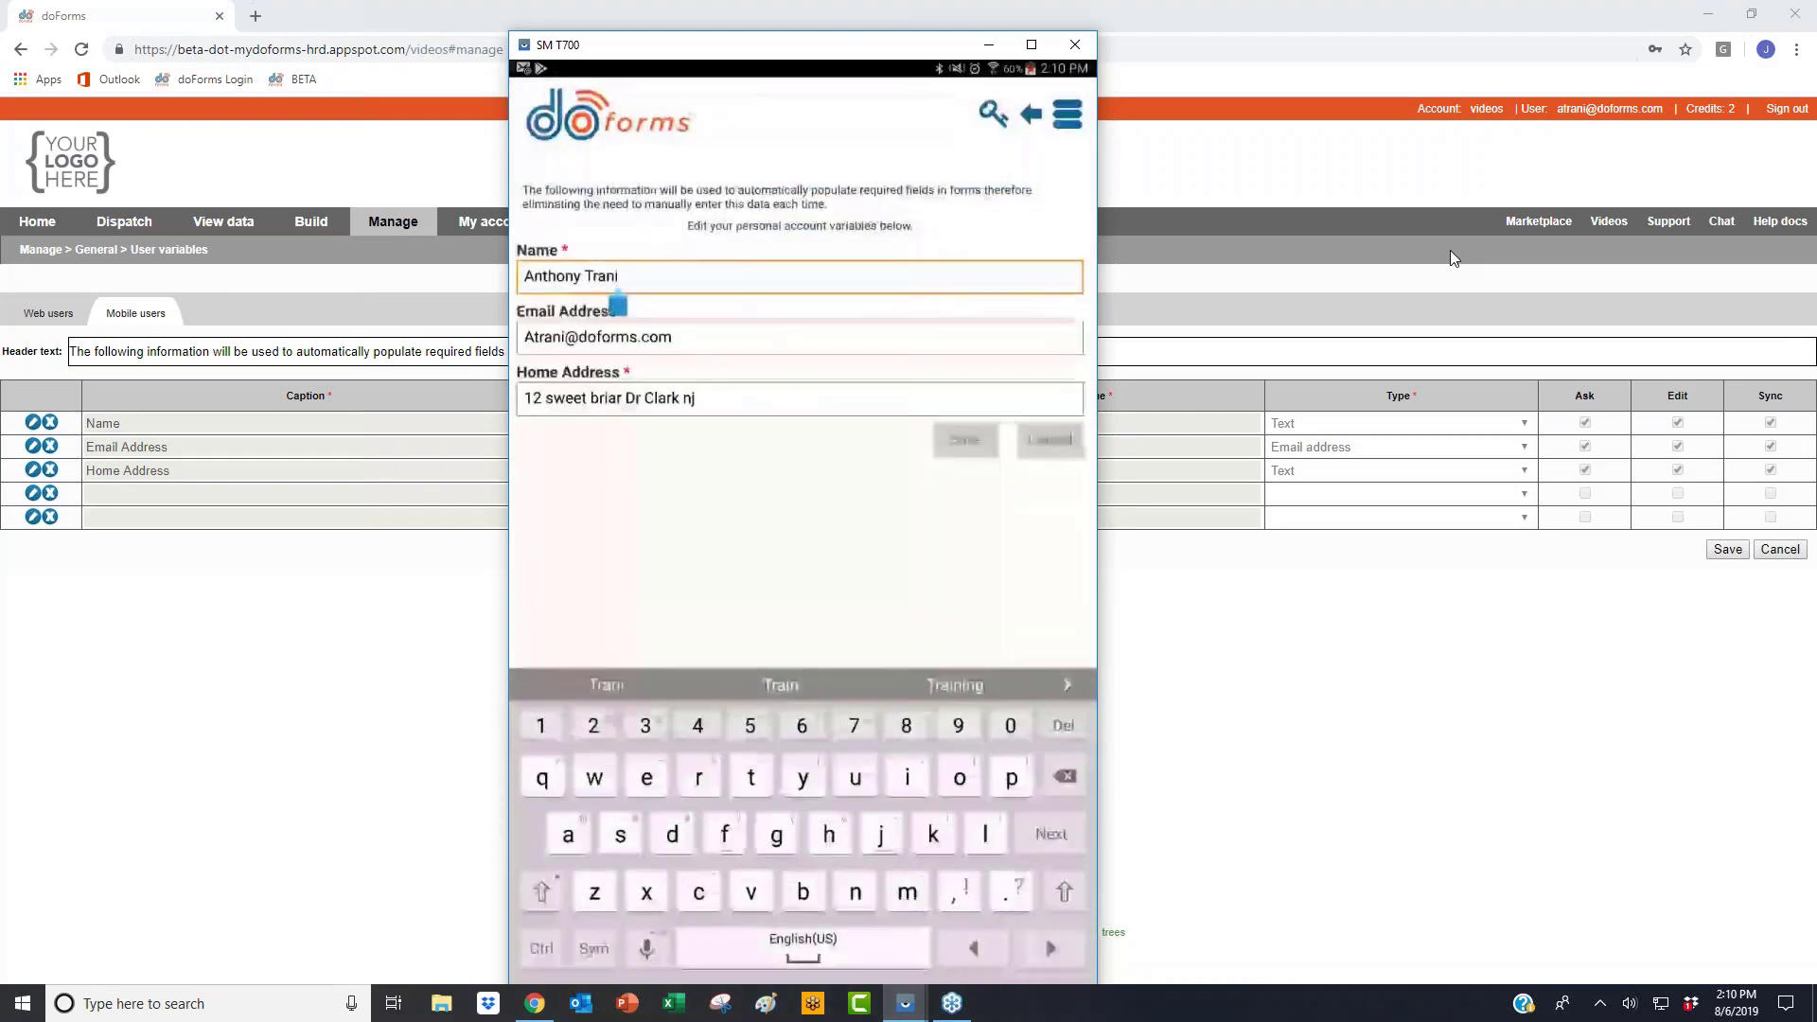
{"action": "left_click_drag", "start_coordinate": [799, 33], "coordinate": [833, 44]}
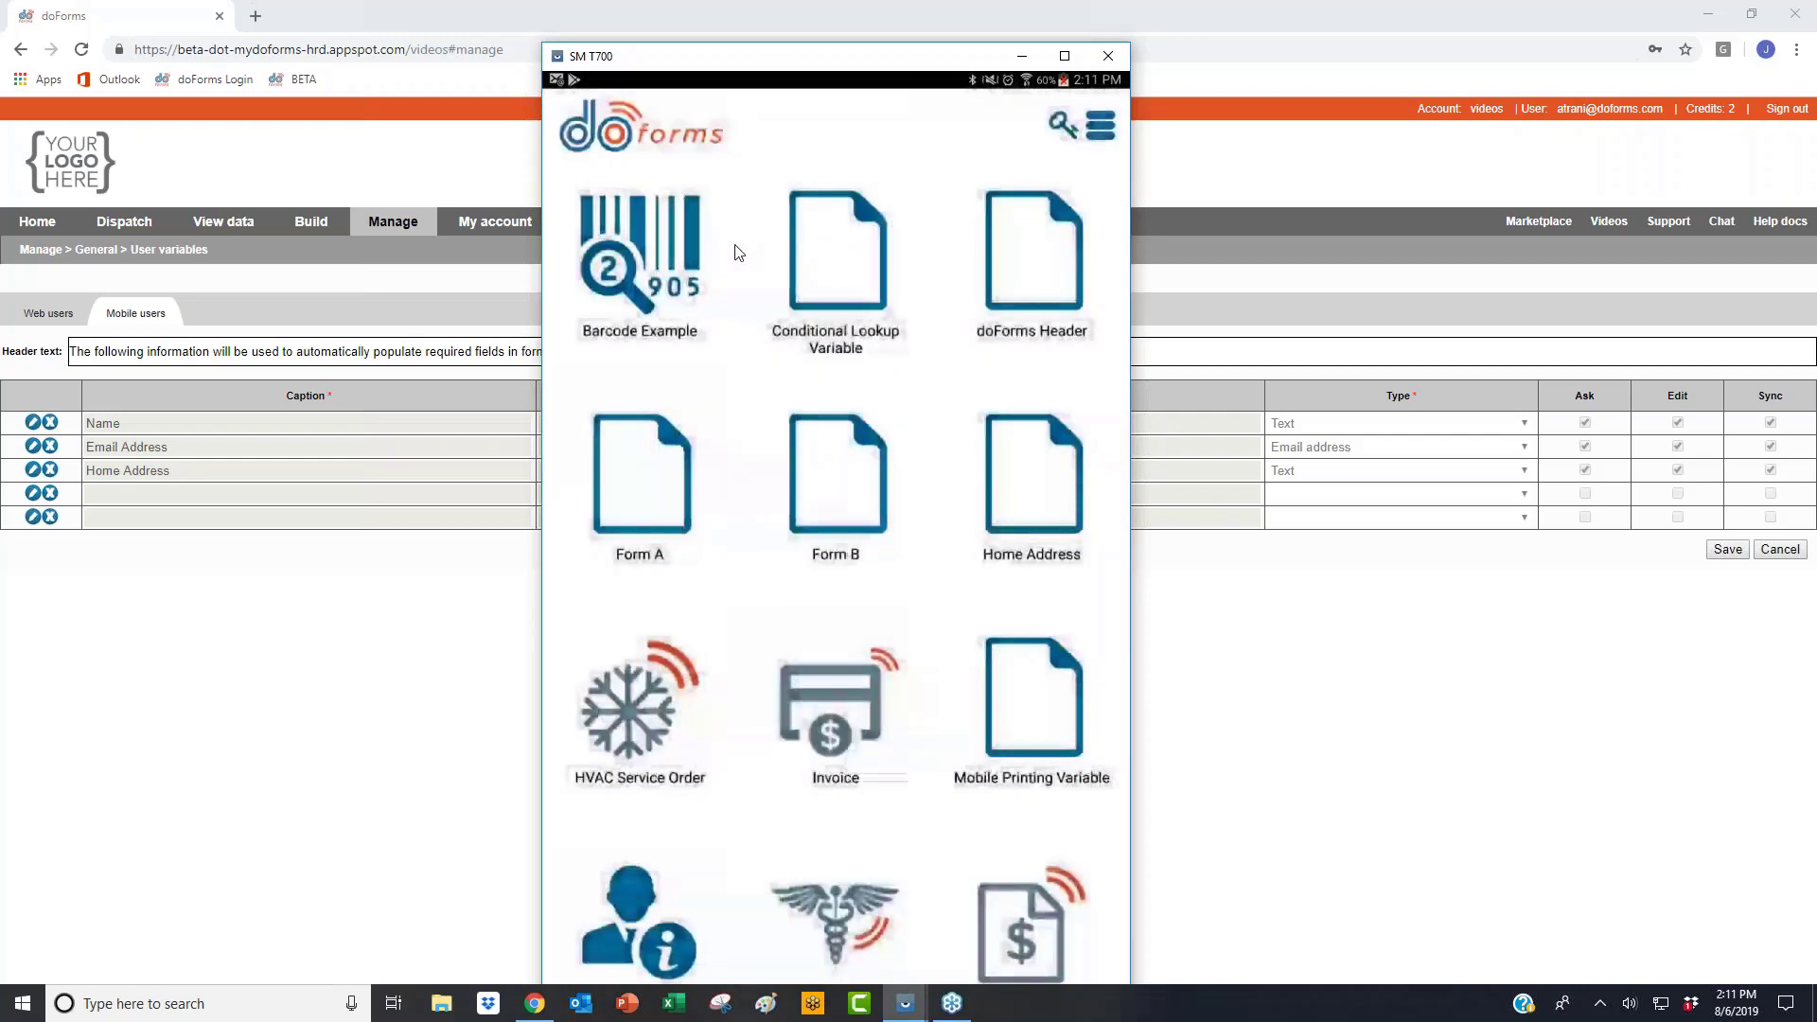
{"action": "left_click", "coordinate": [453, 616]}
Step: Discard the untitled draft and open the Home Address form from forms sorted by last modified
{"action": "left_click", "coordinate": [320, 248]}
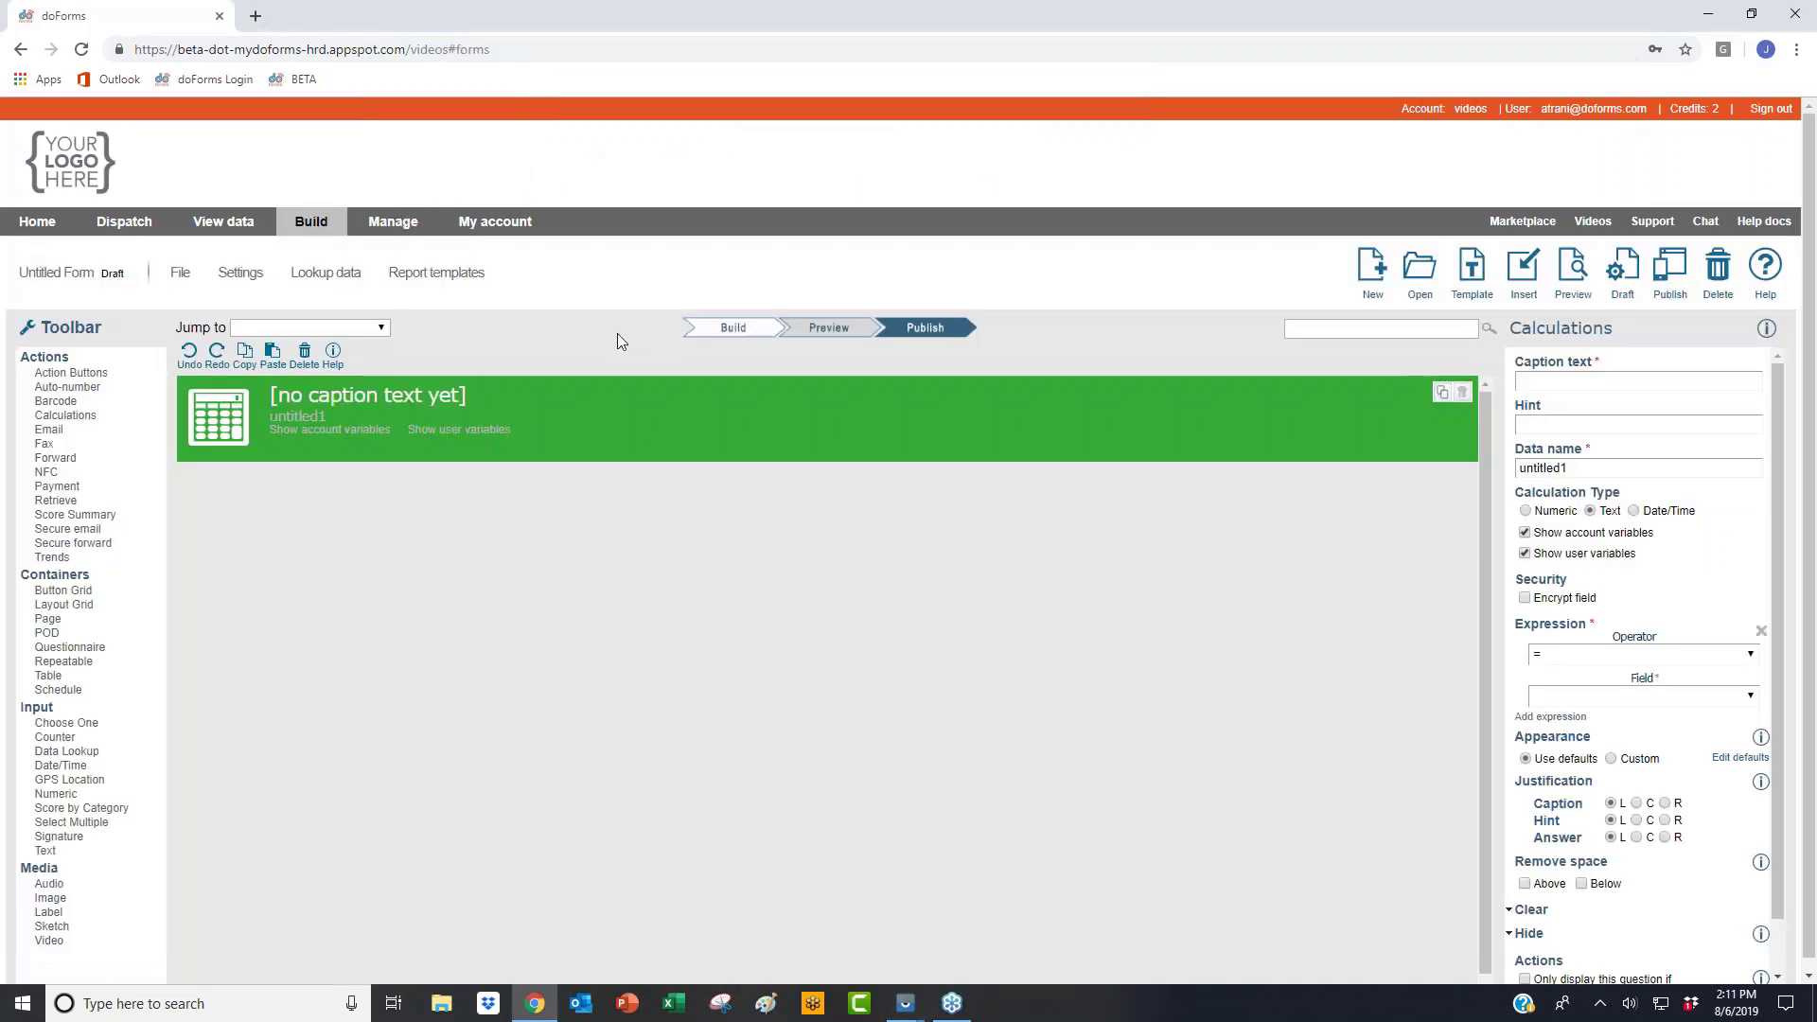
{"action": "left_click", "coordinate": [1410, 274]}
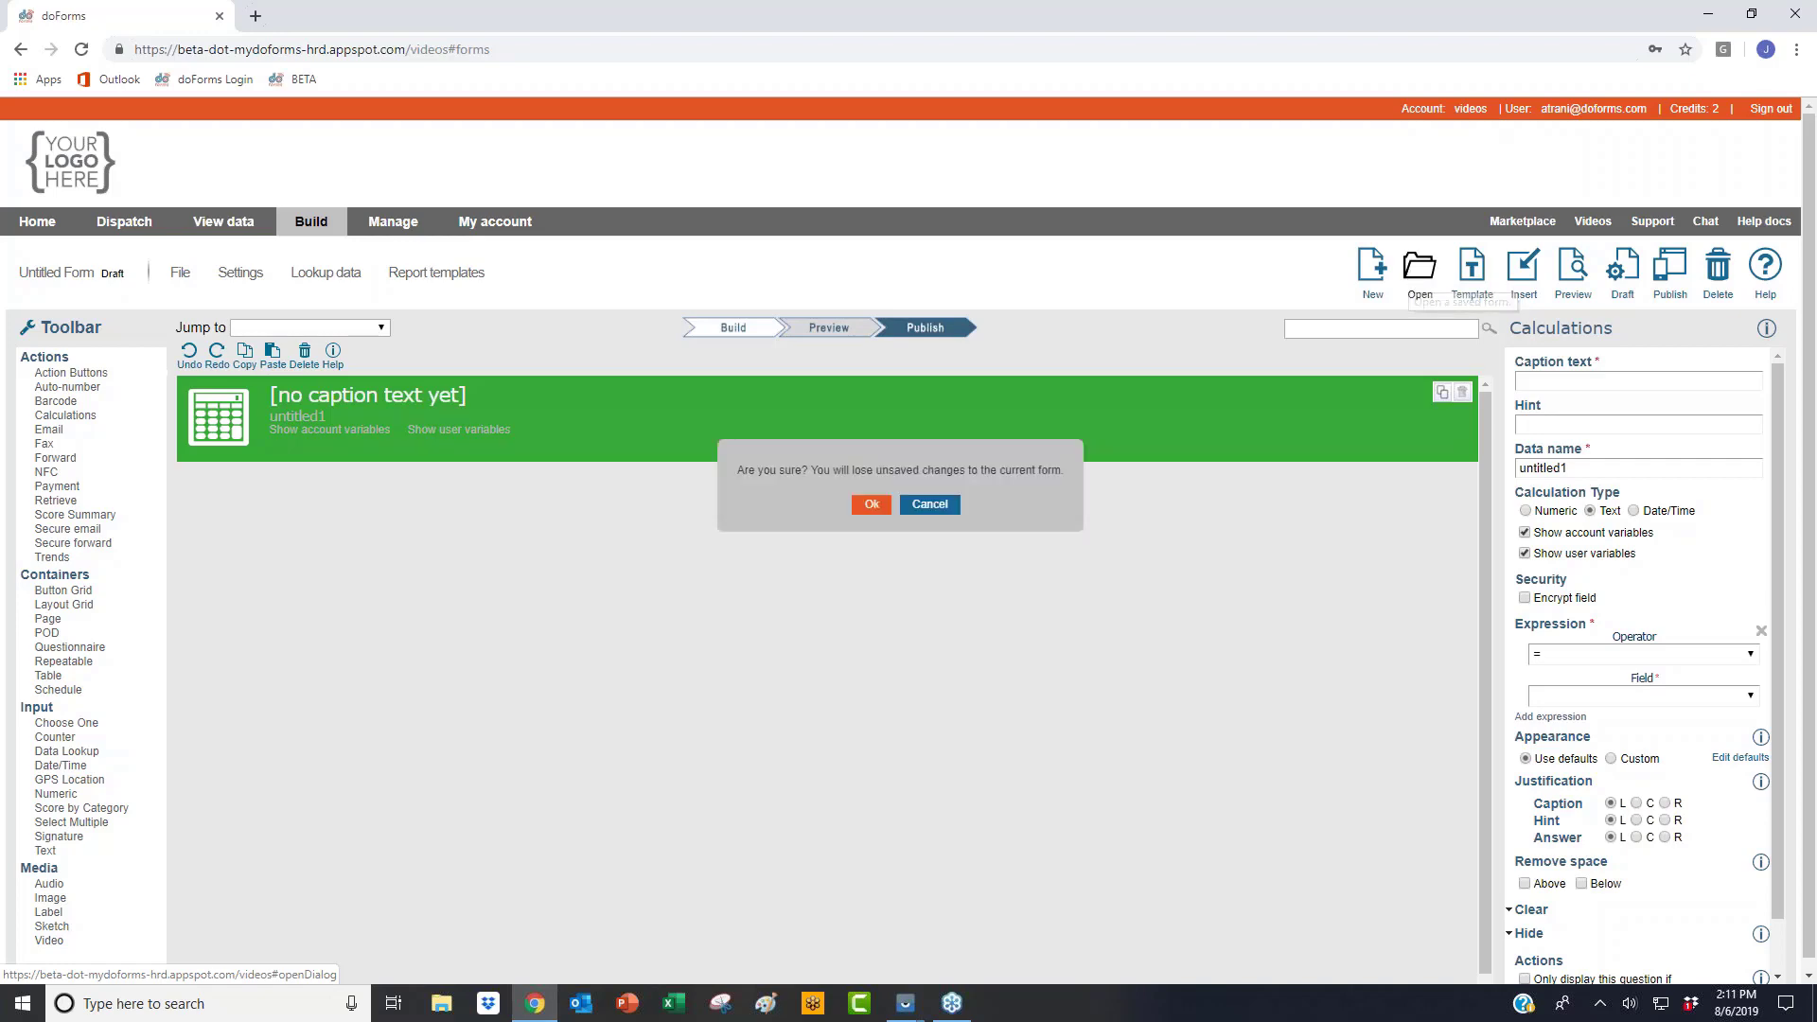
{"action": "left_click", "coordinate": [873, 503]}
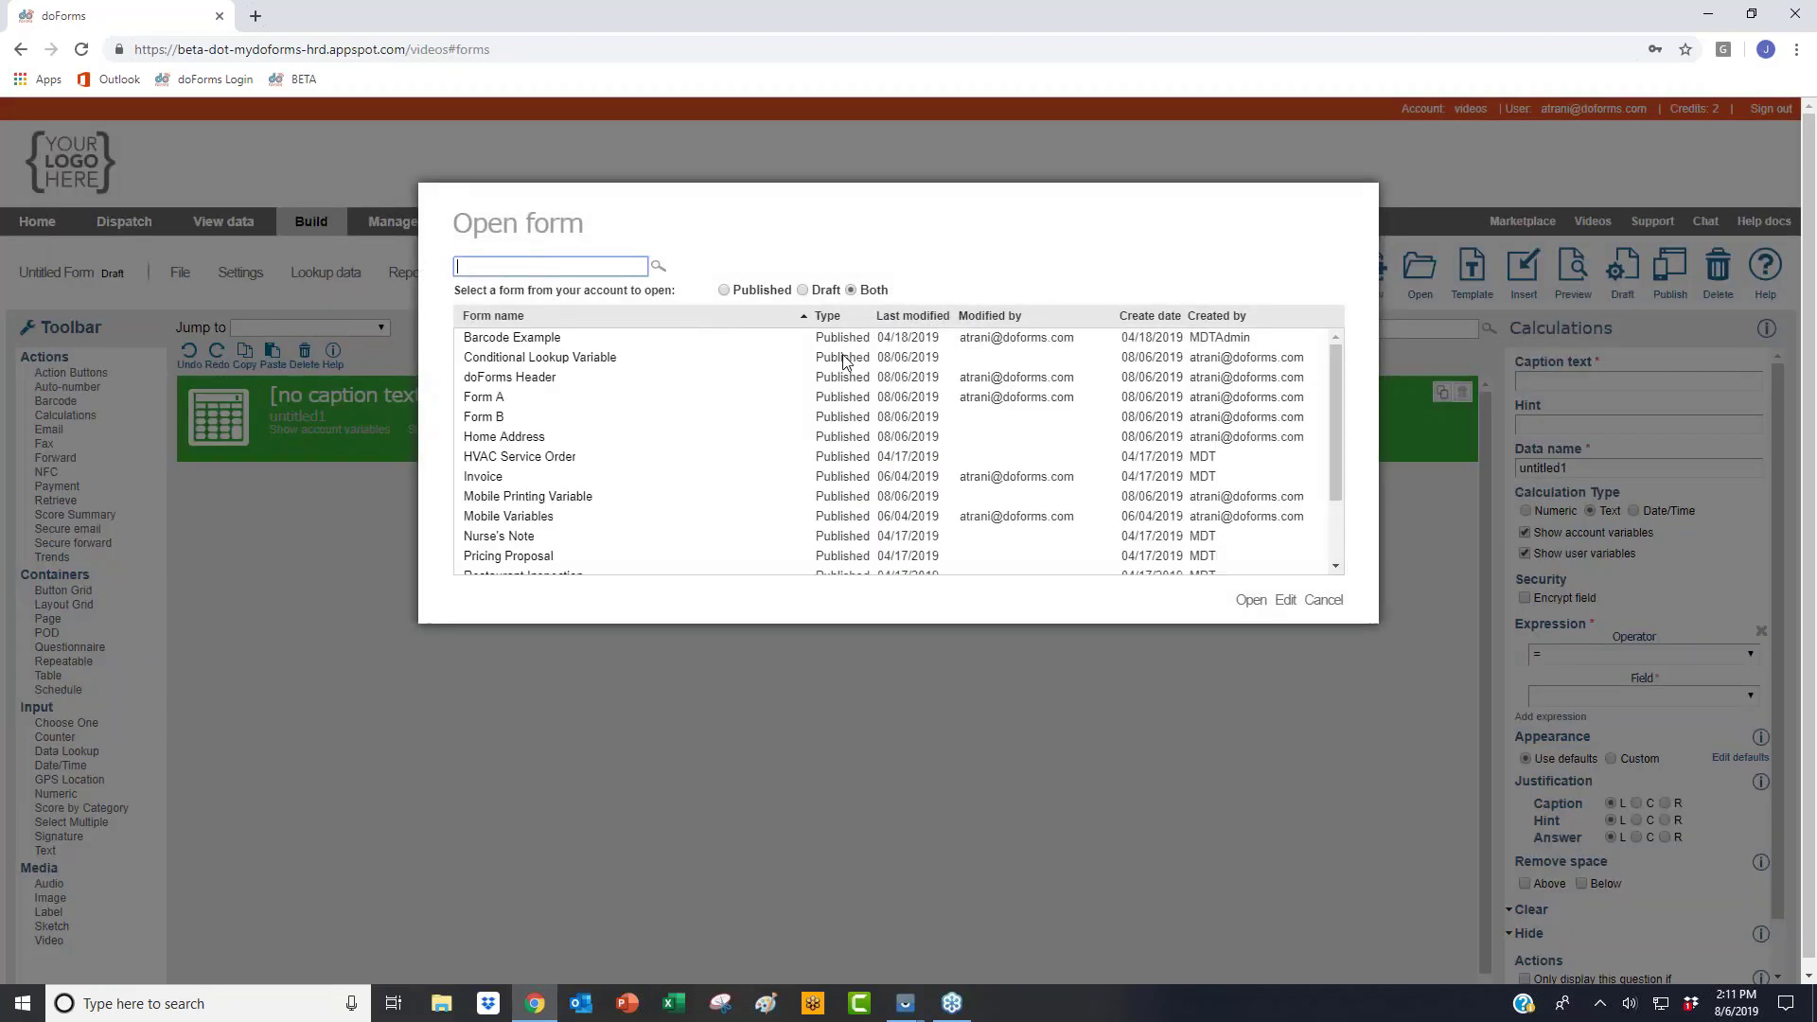
{"action": "double_click", "coordinate": [927, 317]}
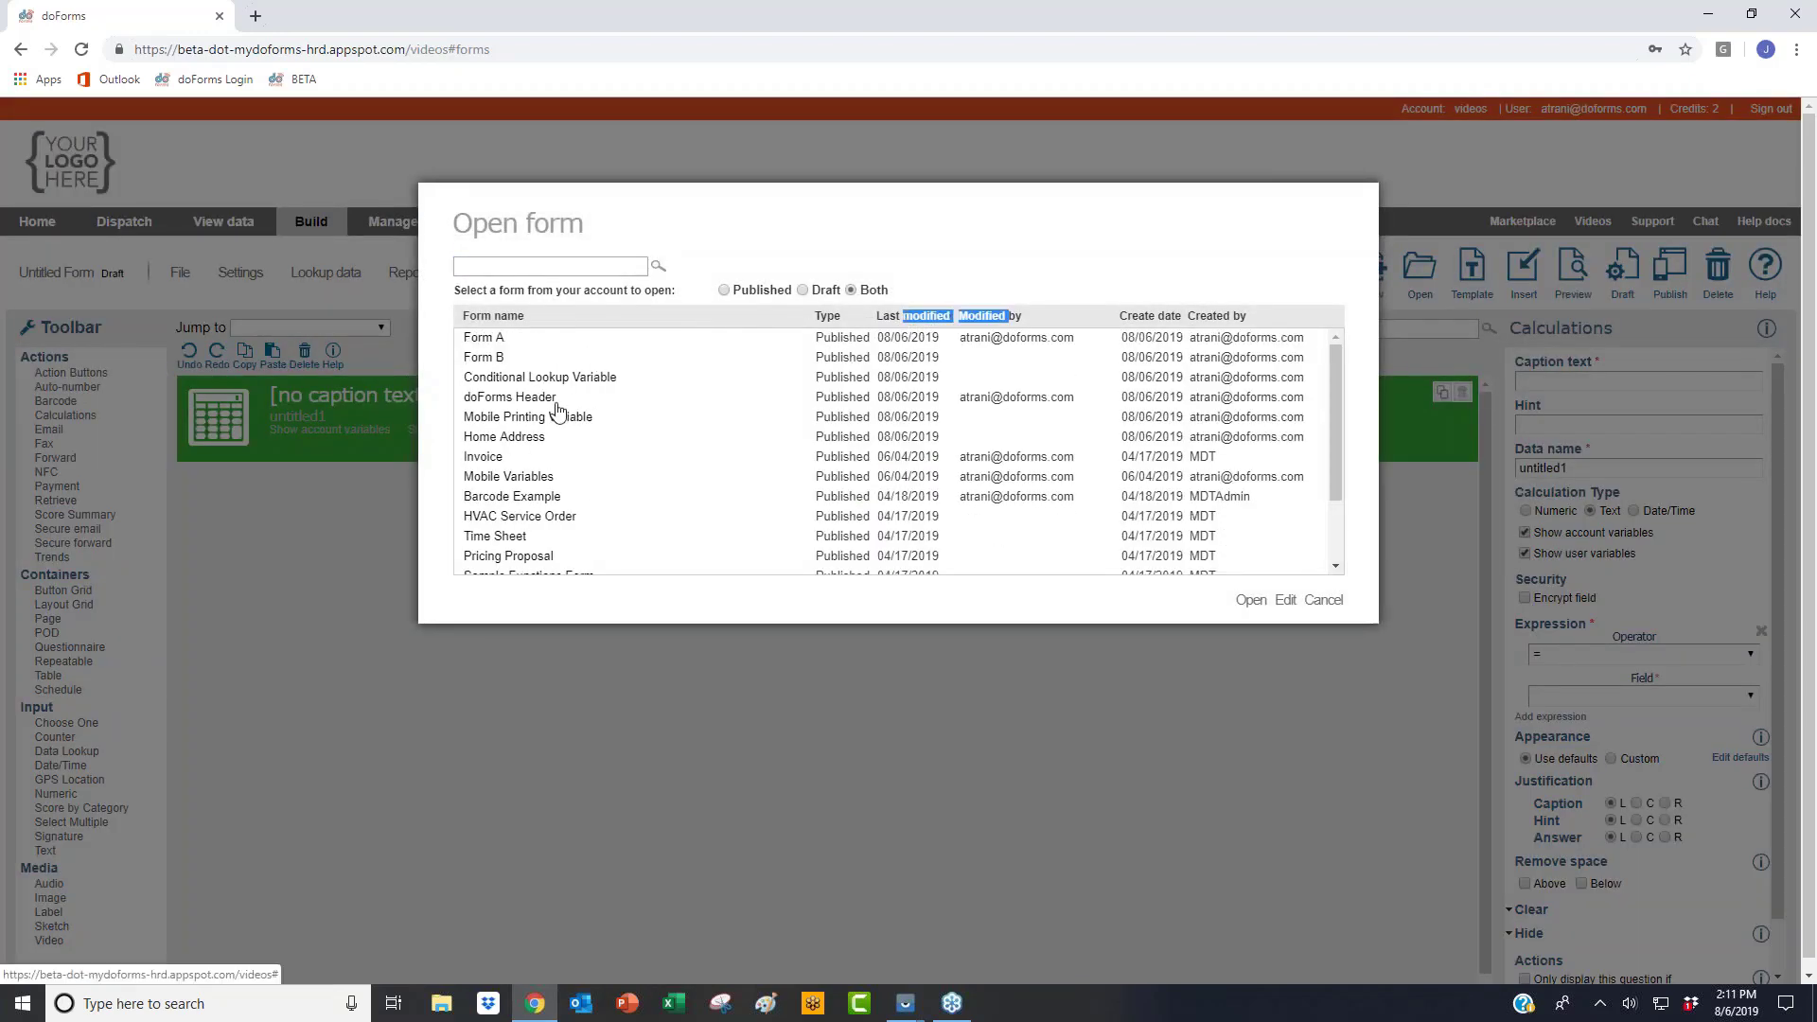
{"action": "left_click", "coordinate": [531, 439]}
{"action": "left_click", "coordinate": [1247, 602]}
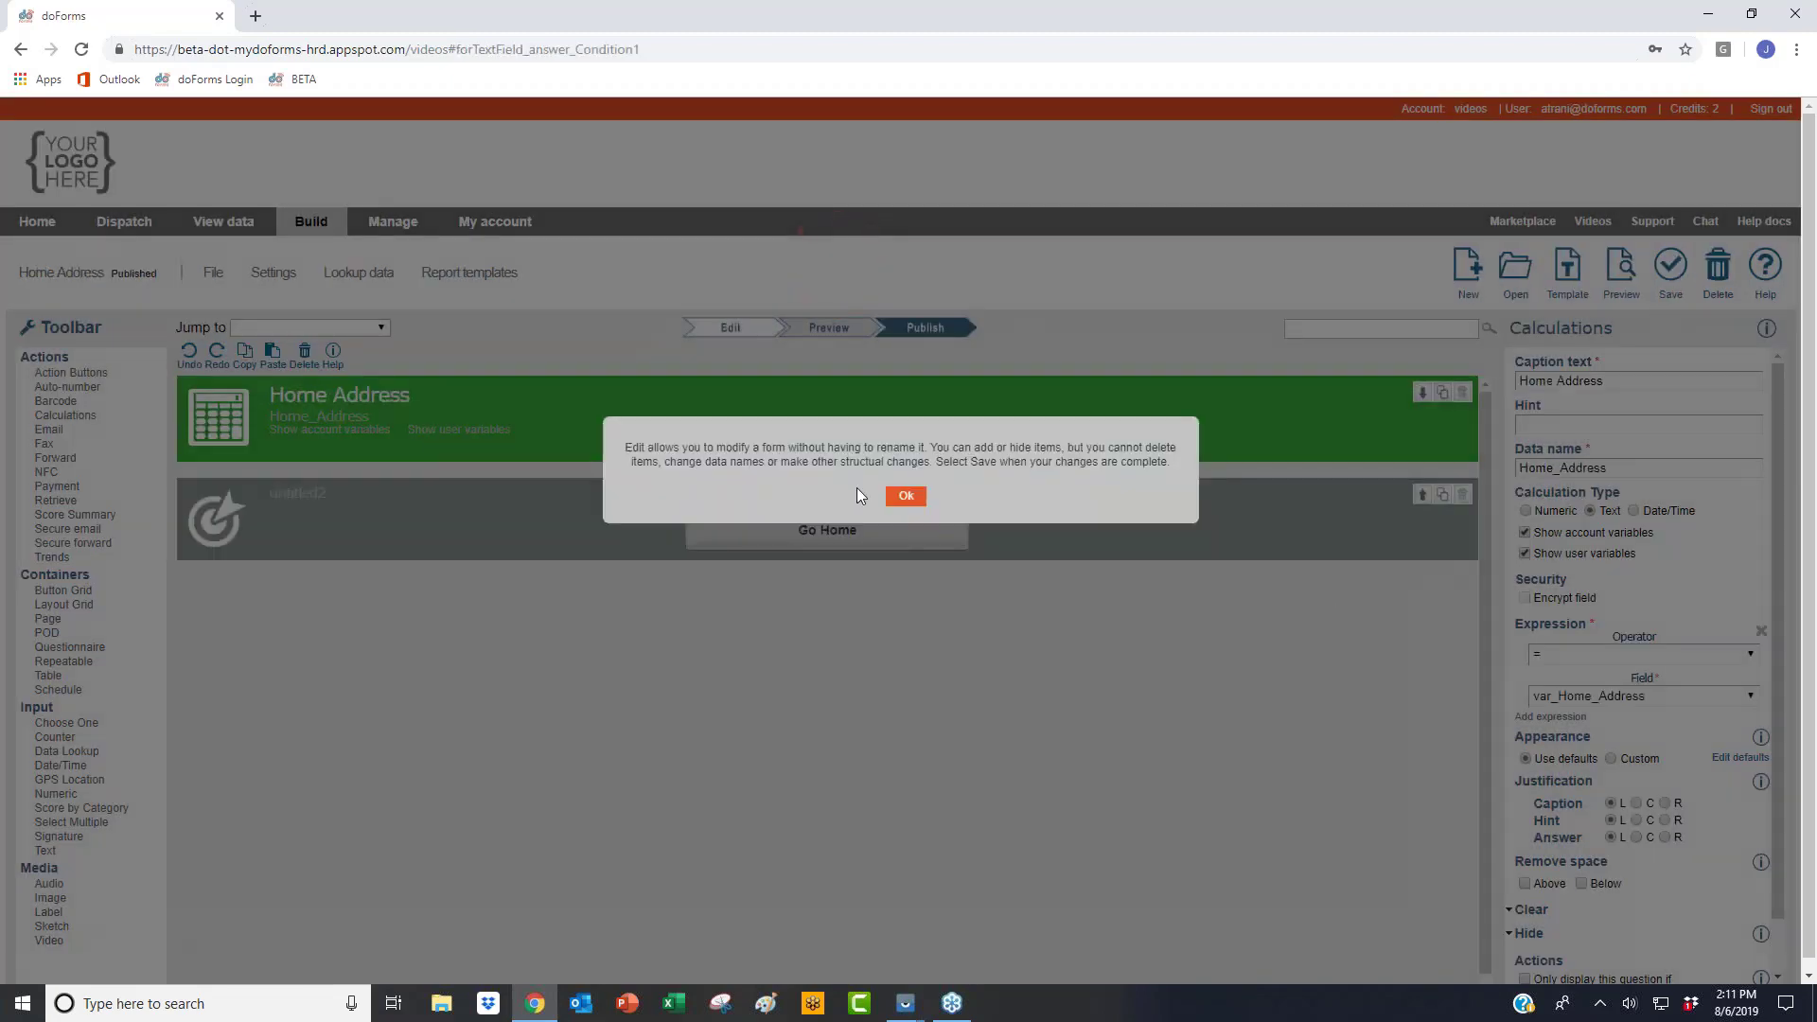
Step: Confirm the calculation uses var_Home_Address, then view the Go Home action button's settings
{"action": "left_click", "coordinate": [890, 495]}
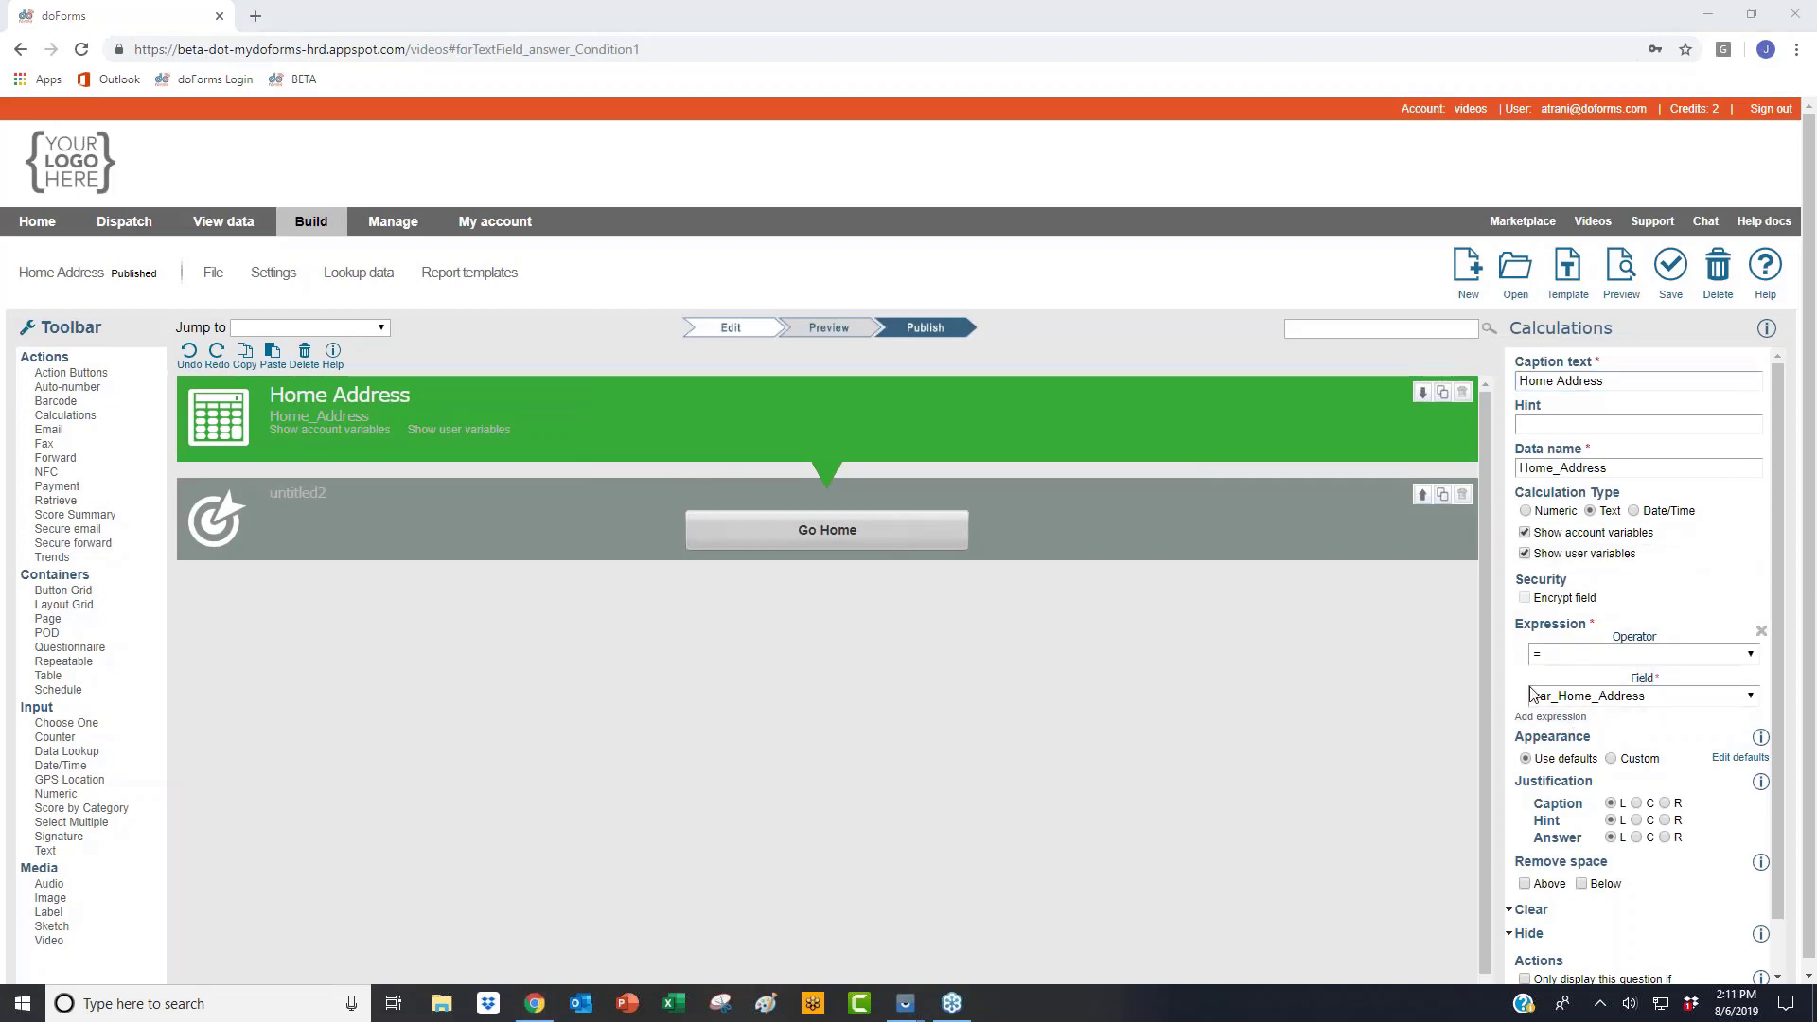
{"action": "left_click", "coordinate": [1626, 700]}
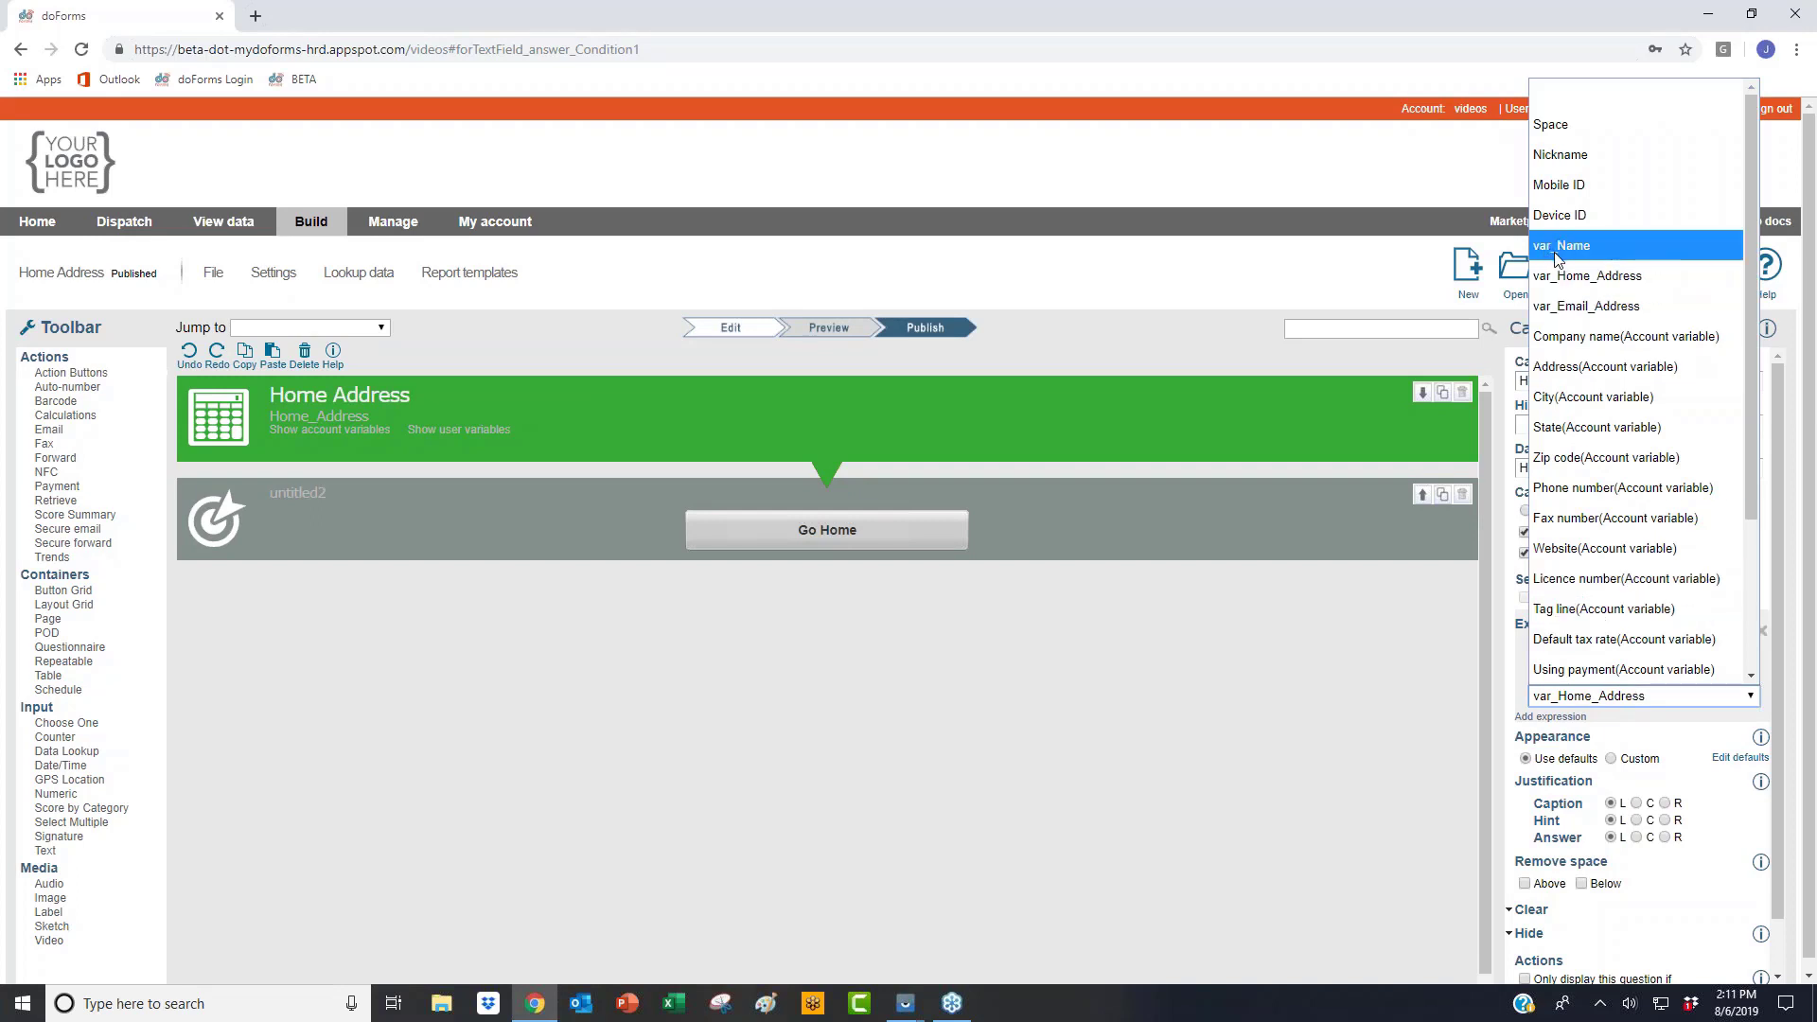
{"action": "left_click", "coordinate": [1172, 417]}
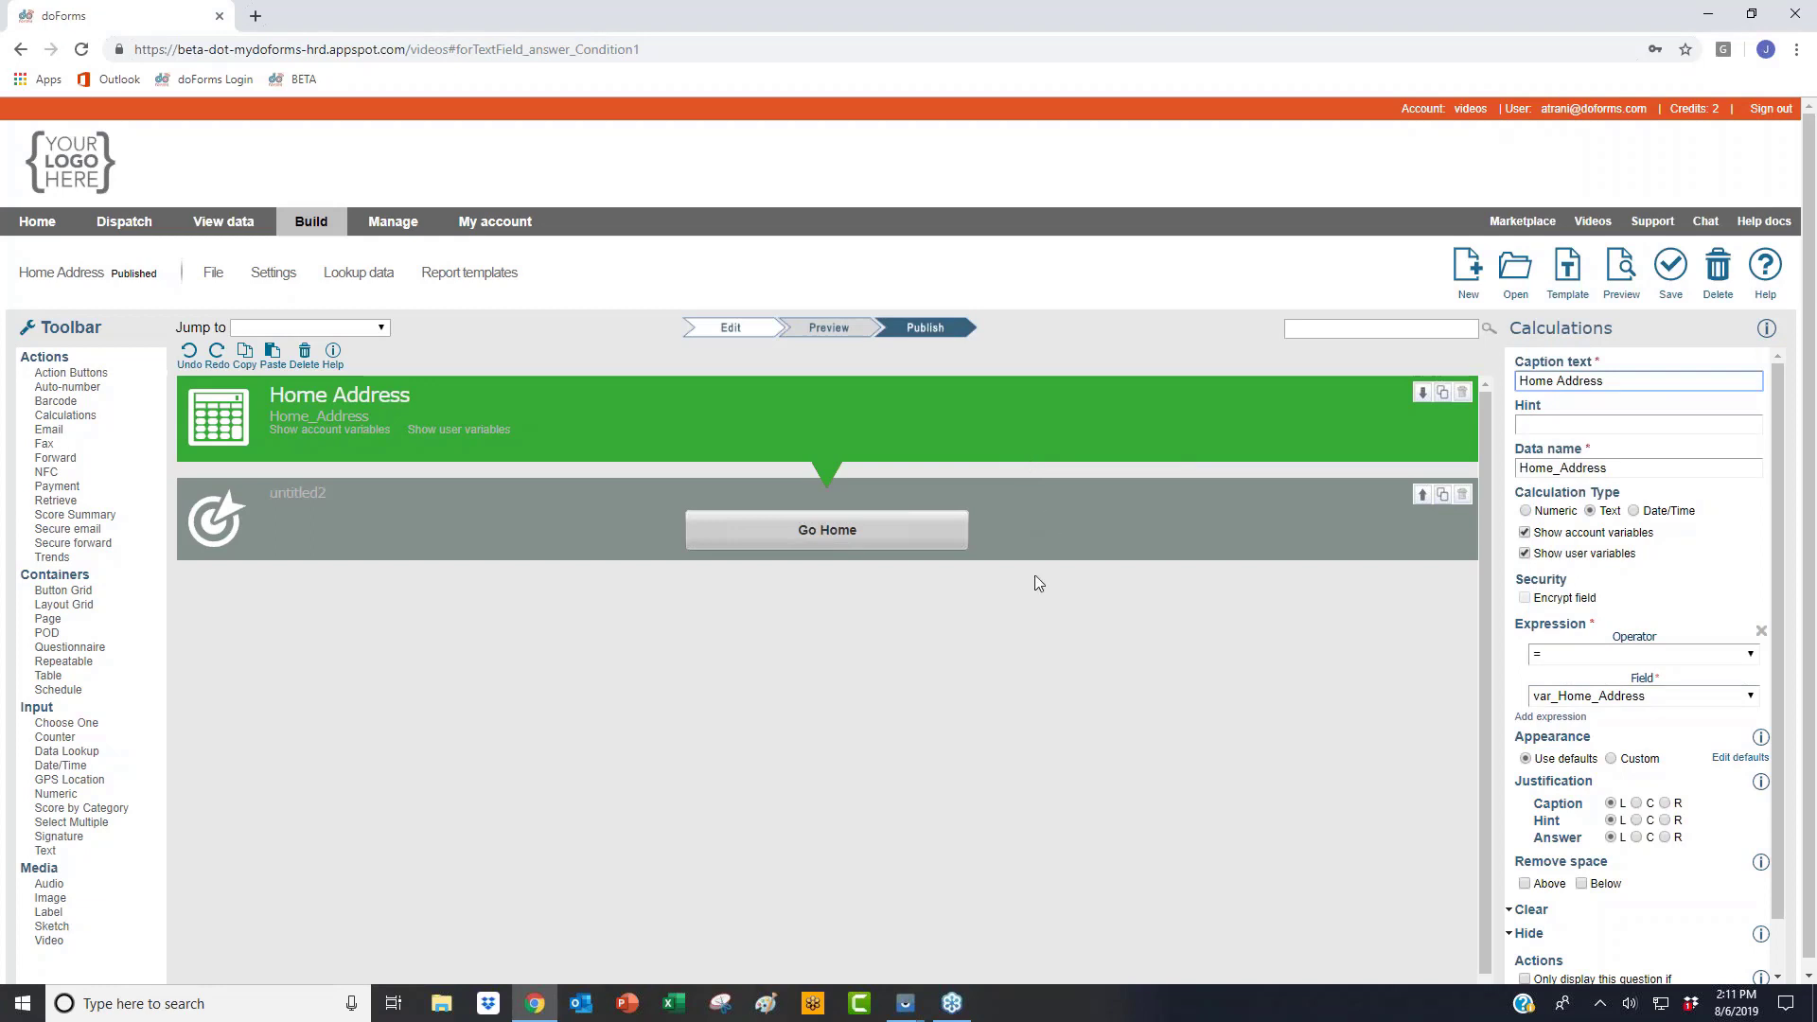
{"action": "left_click", "coordinate": [1038, 549]}
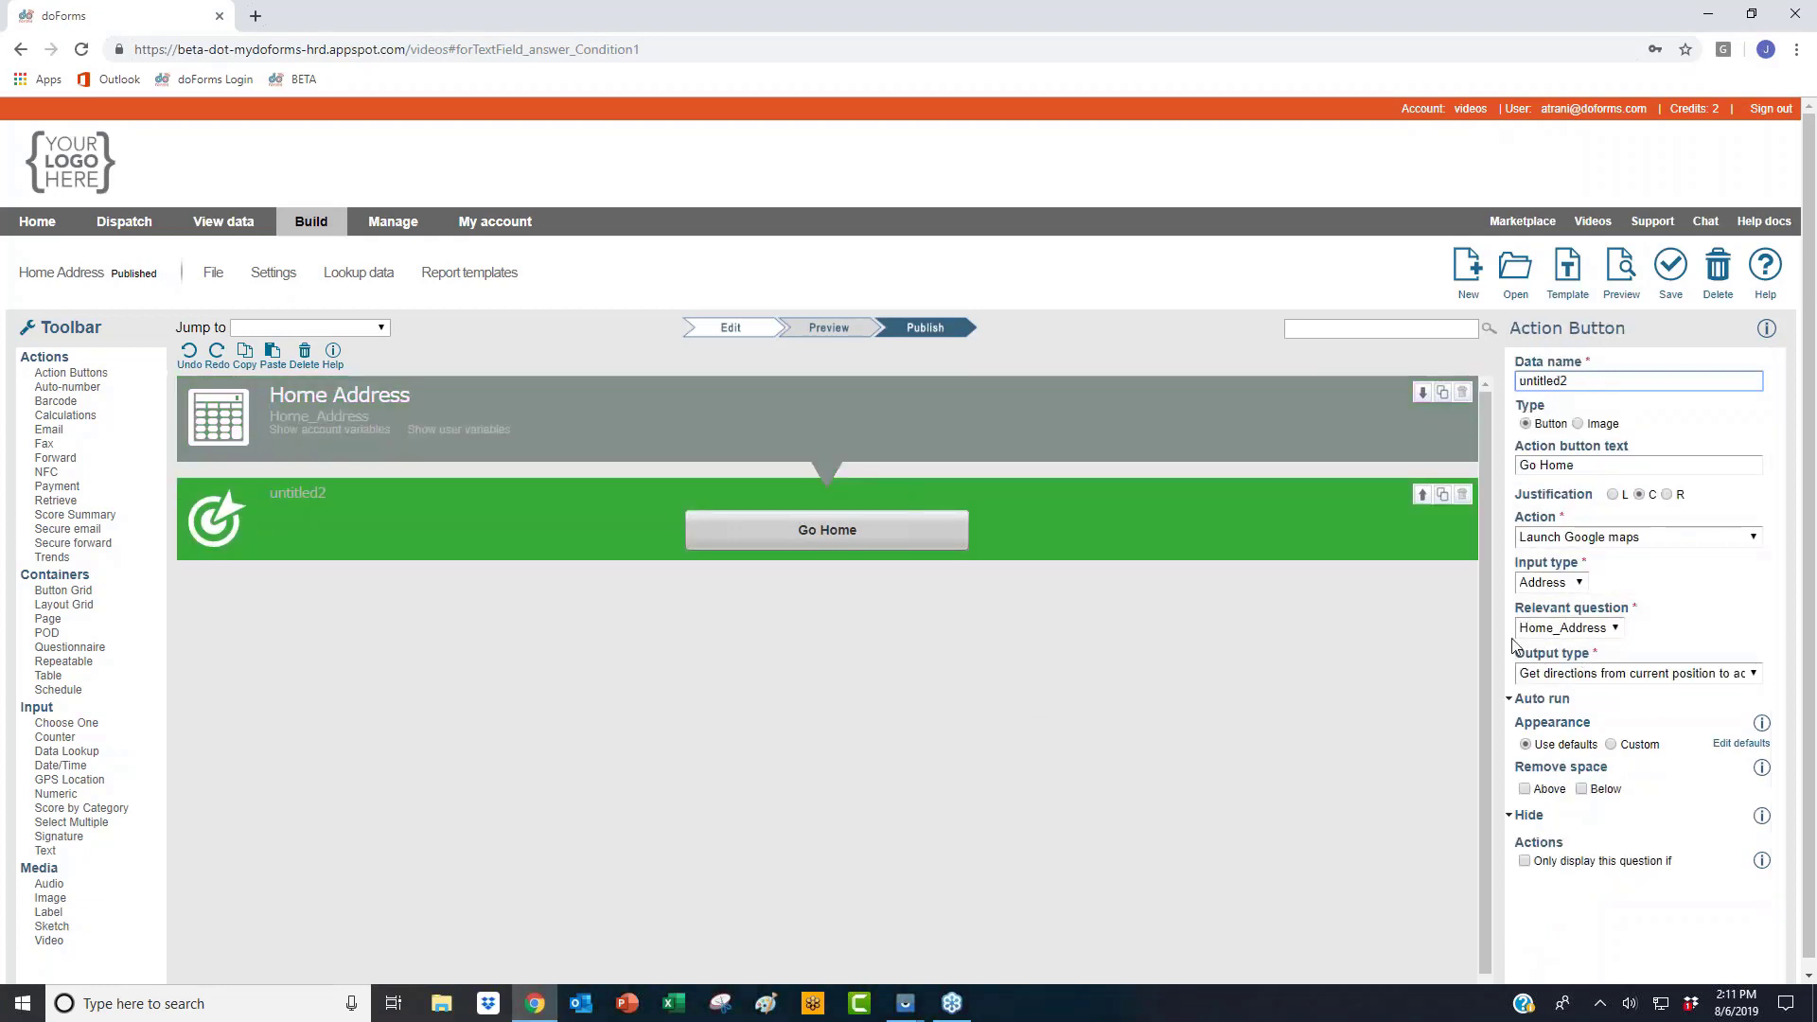
{"action": "left_click", "coordinate": [979, 420]}
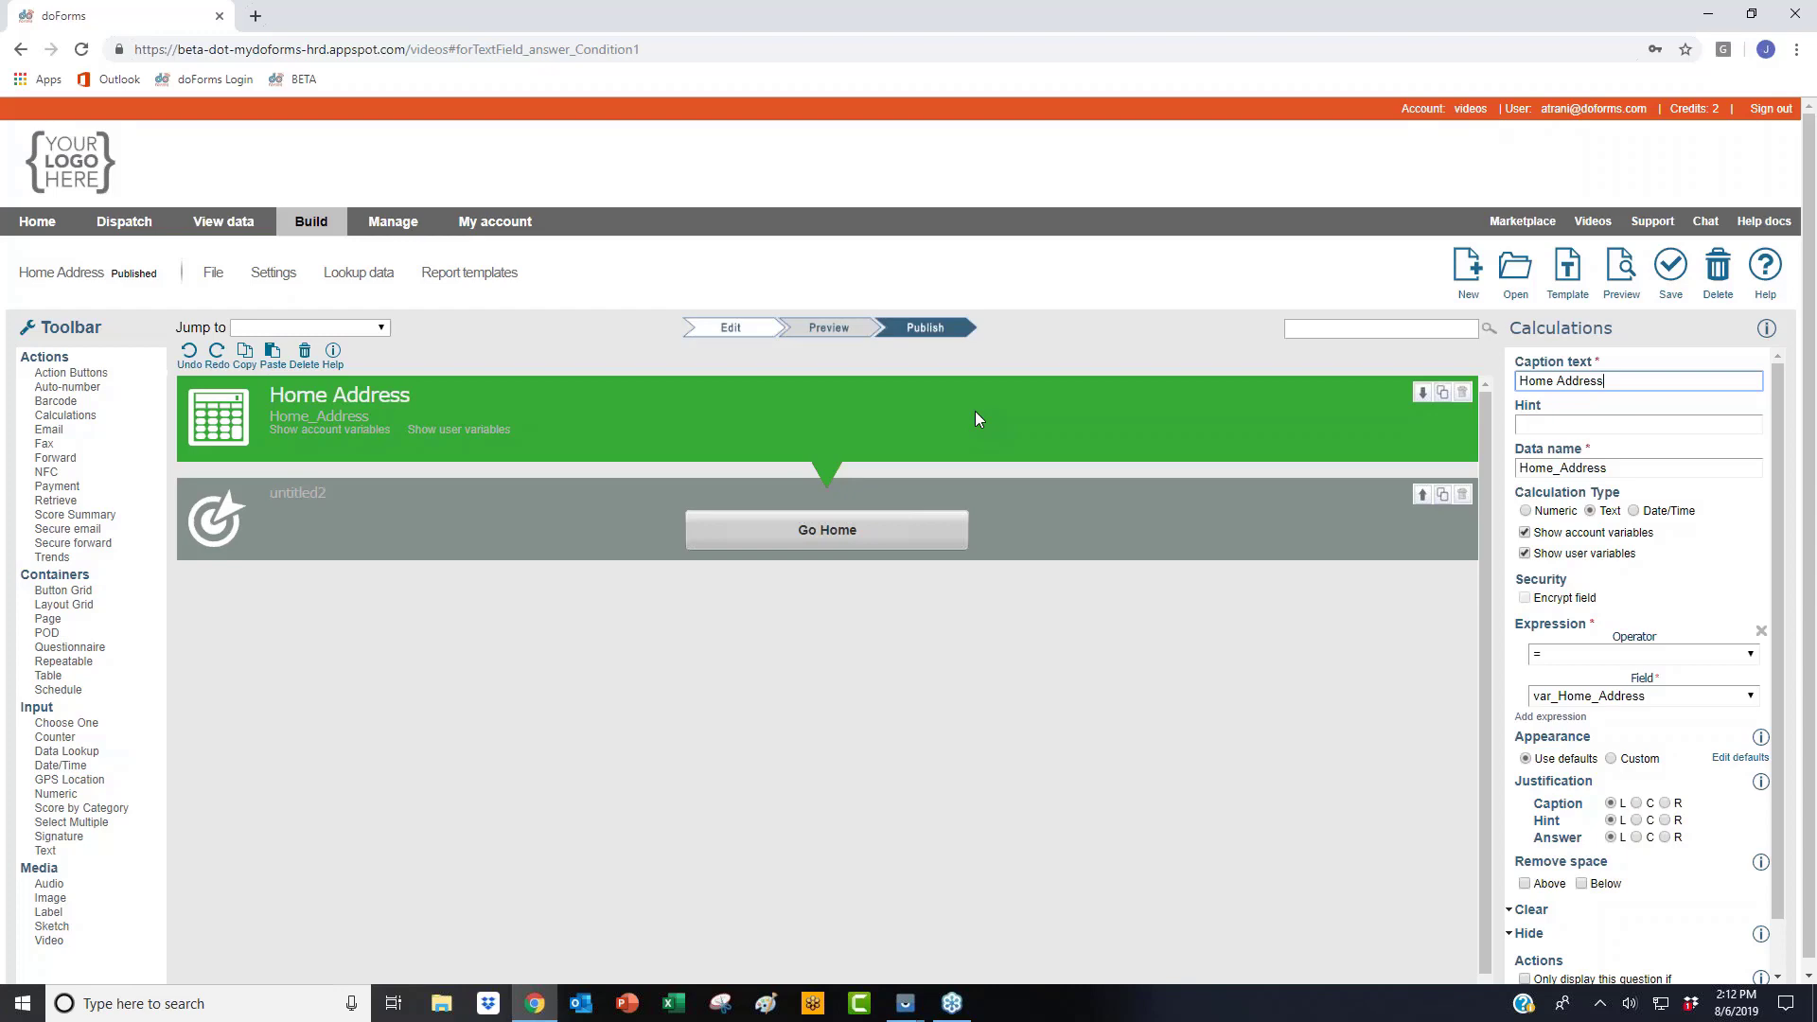
{"action": "left_click", "coordinate": [1259, 552]}
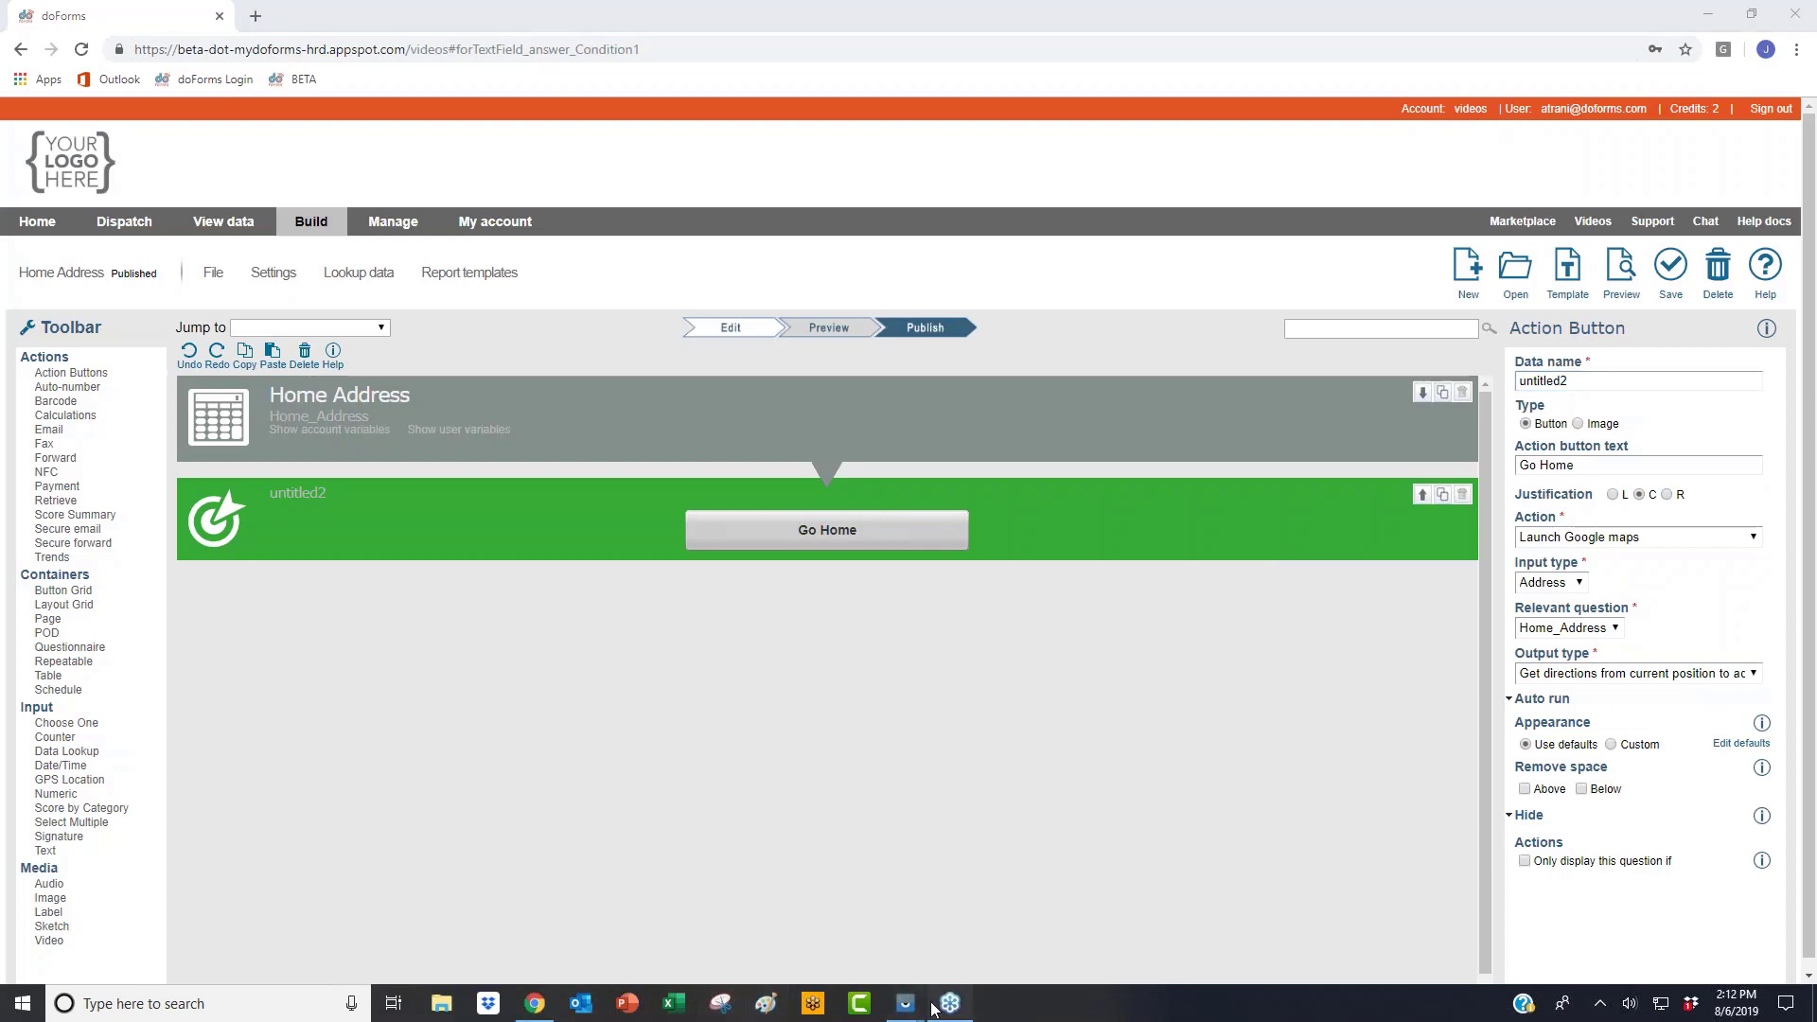
Step: Check the tablet's Home Address form, then go to doForms' Manage page
{"action": "mouse_move", "coordinate": [915, 1011]}
{"action": "left_click", "coordinate": [909, 919]}
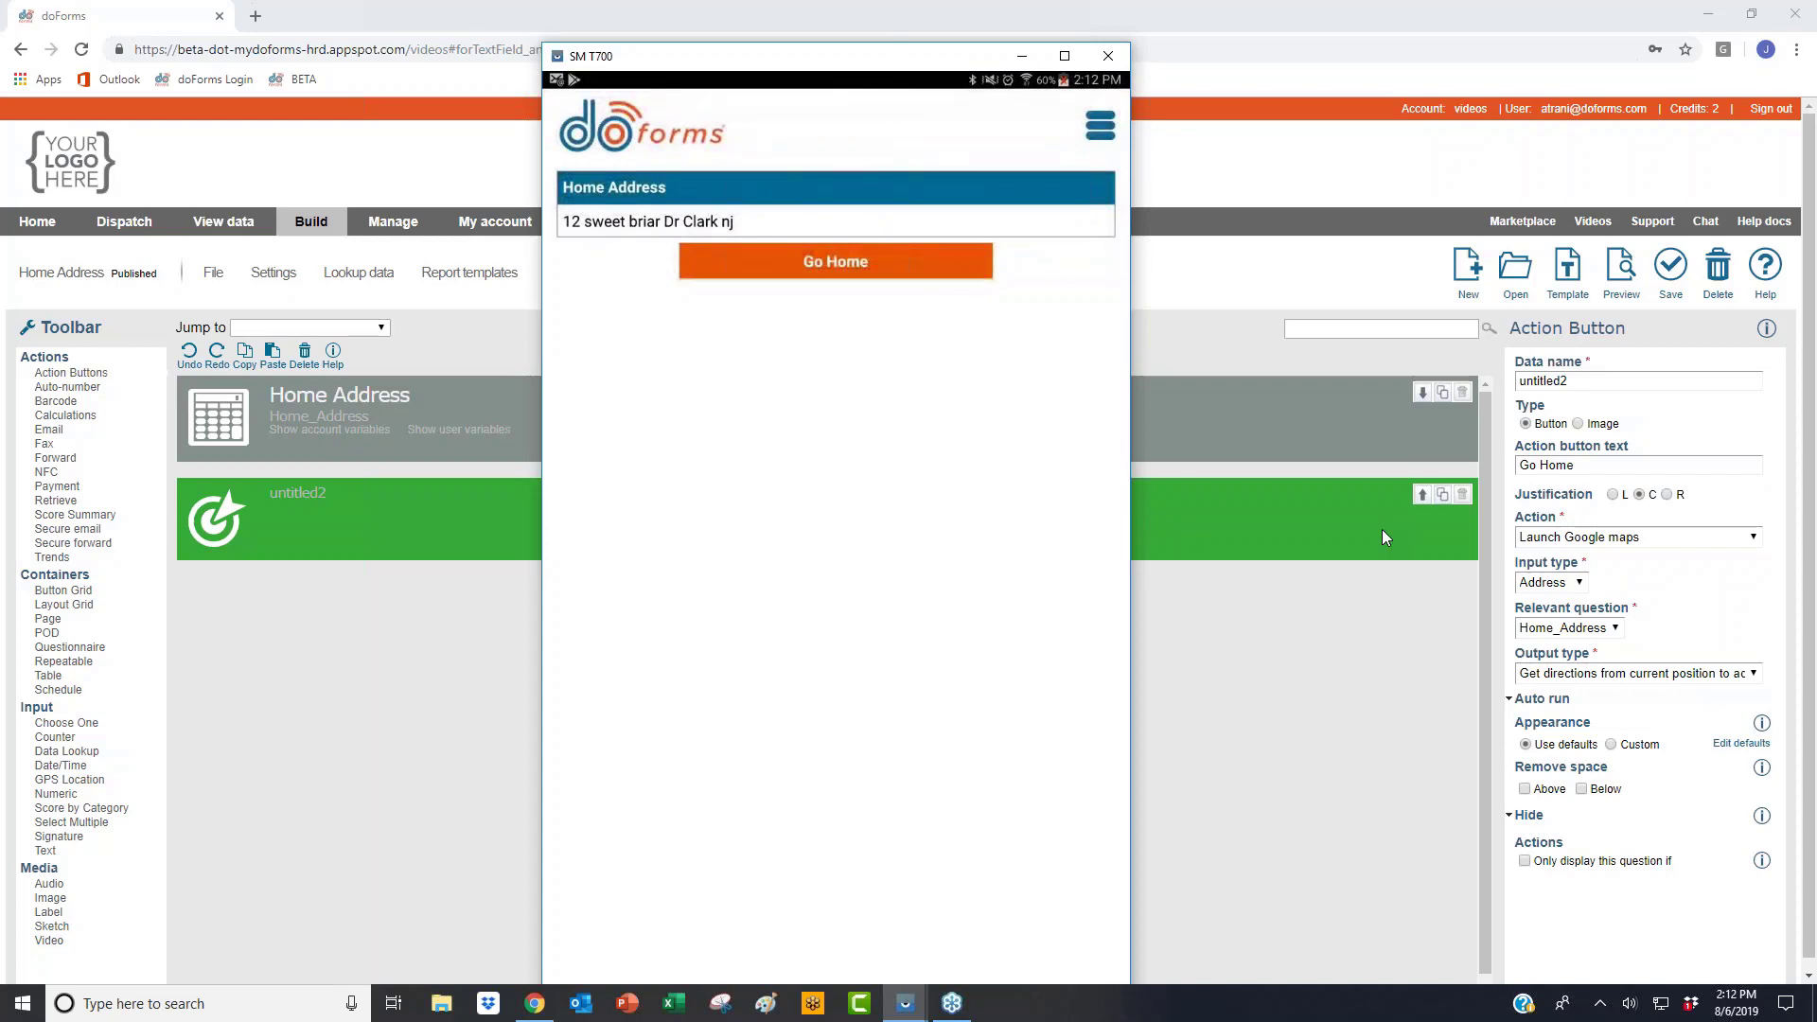
{"action": "left_click", "coordinate": [535, 1003]}
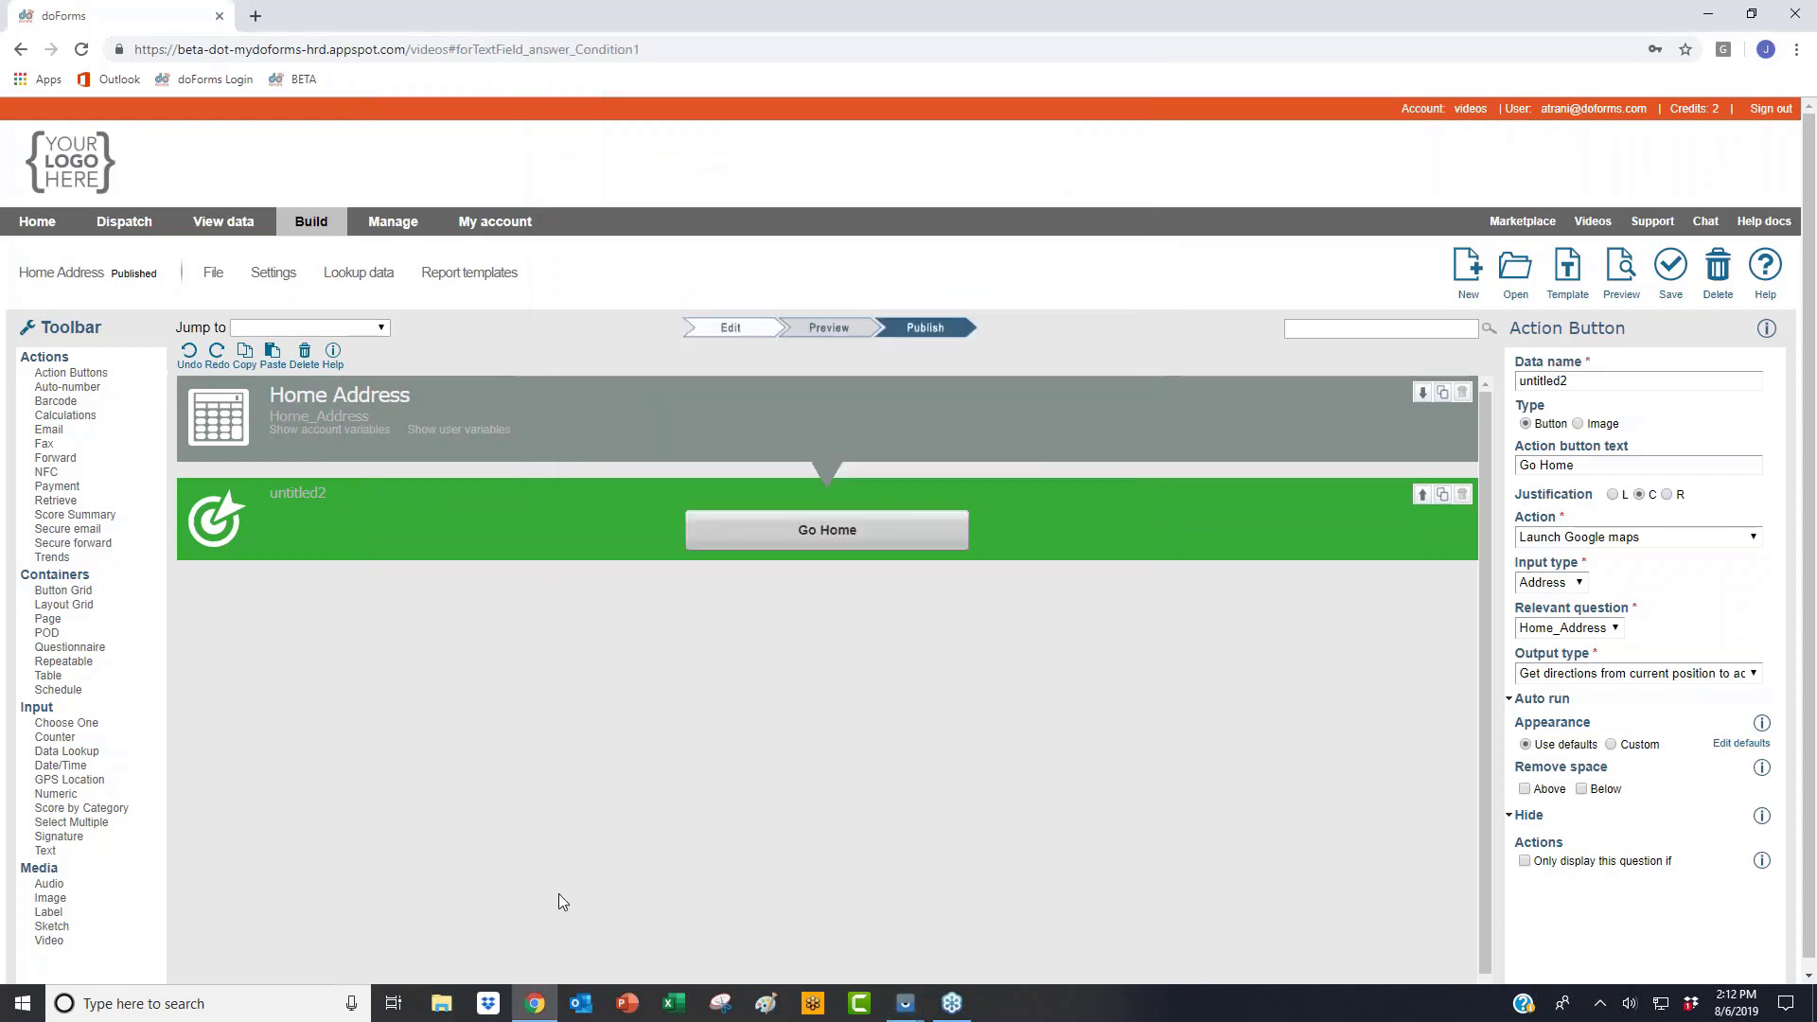
{"action": "left_click", "coordinate": [405, 223]}
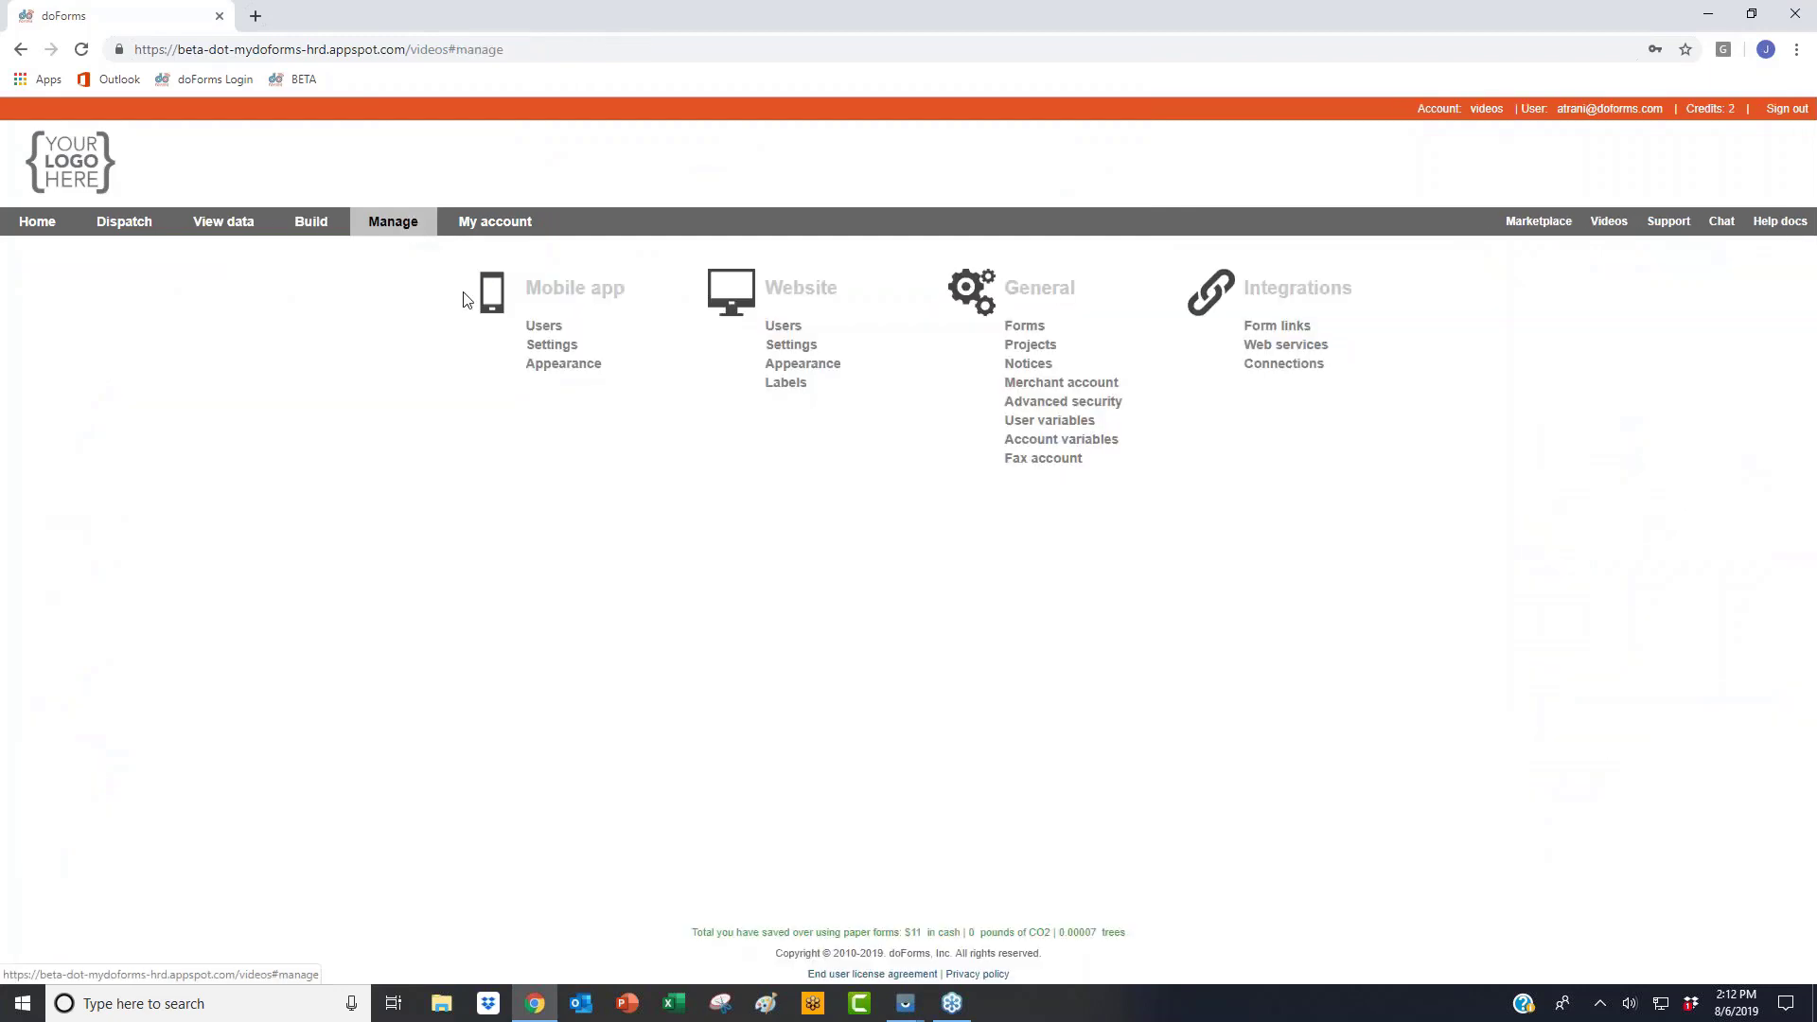
Step: In Mobile app > Users, review the tablet user's stored Name and Email Address values, then cancel
{"action": "left_click", "coordinate": [542, 327]}
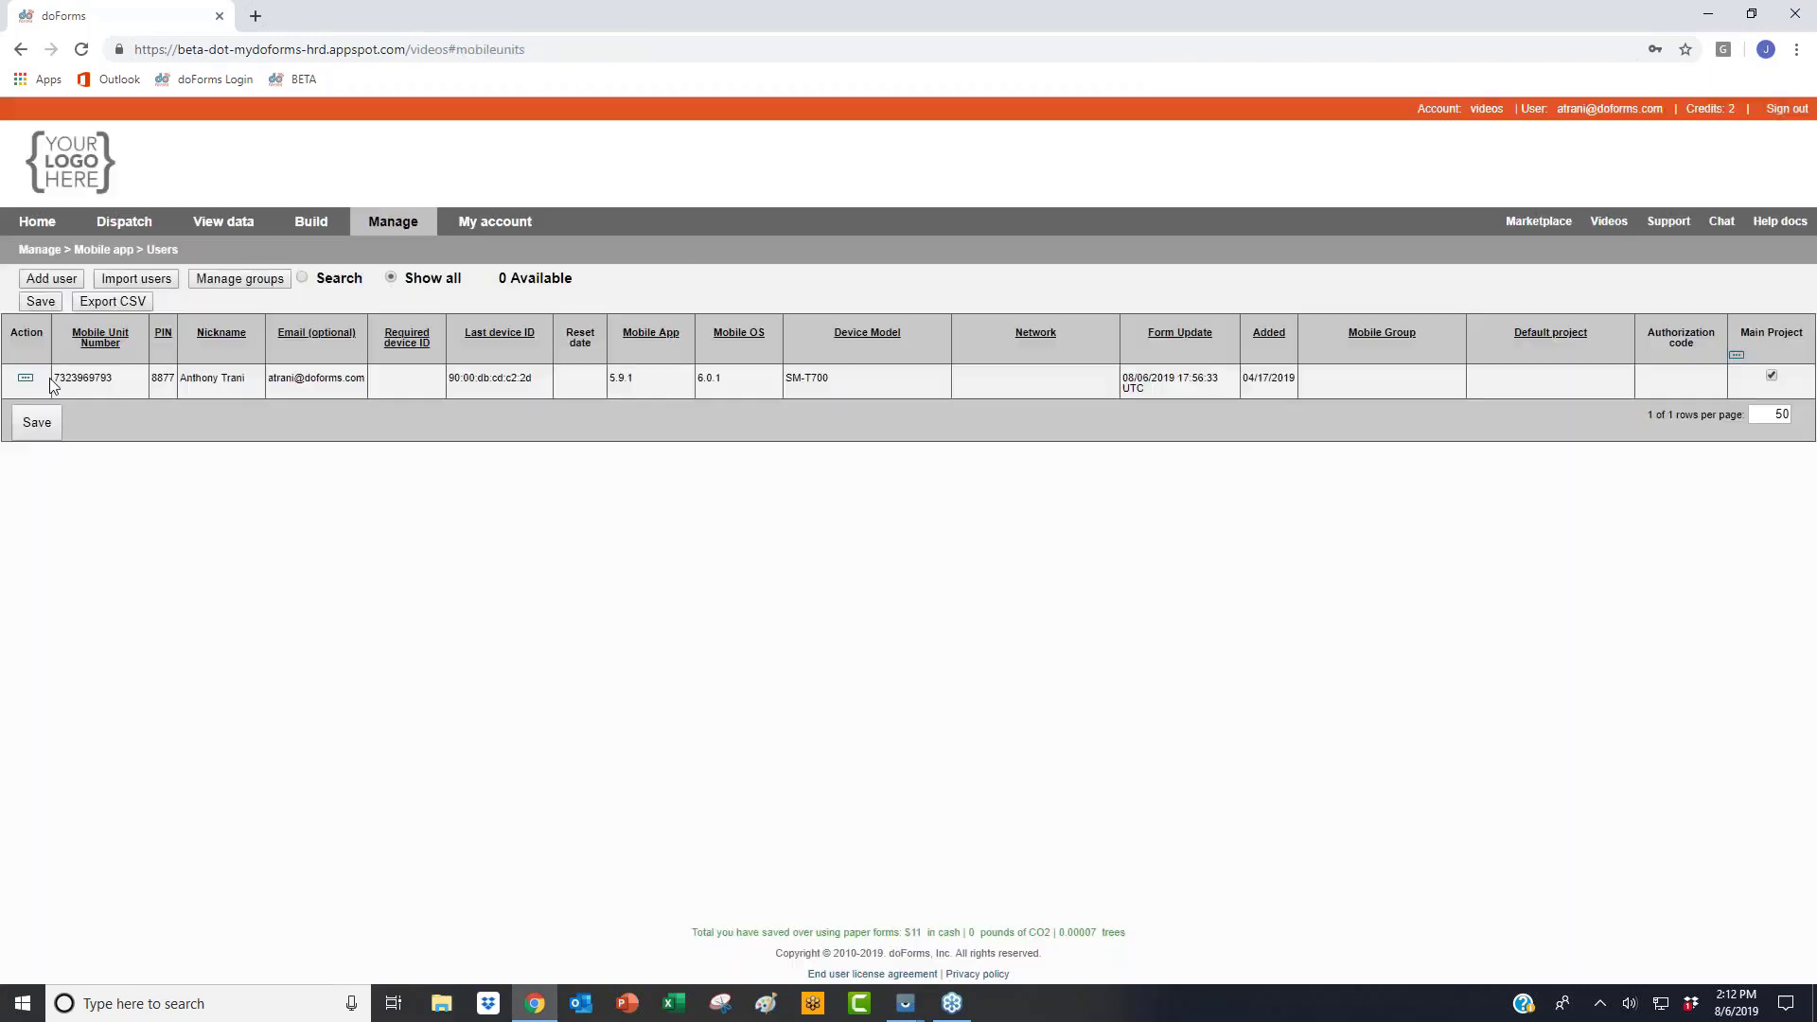
{"action": "left_click", "coordinate": [26, 378]}
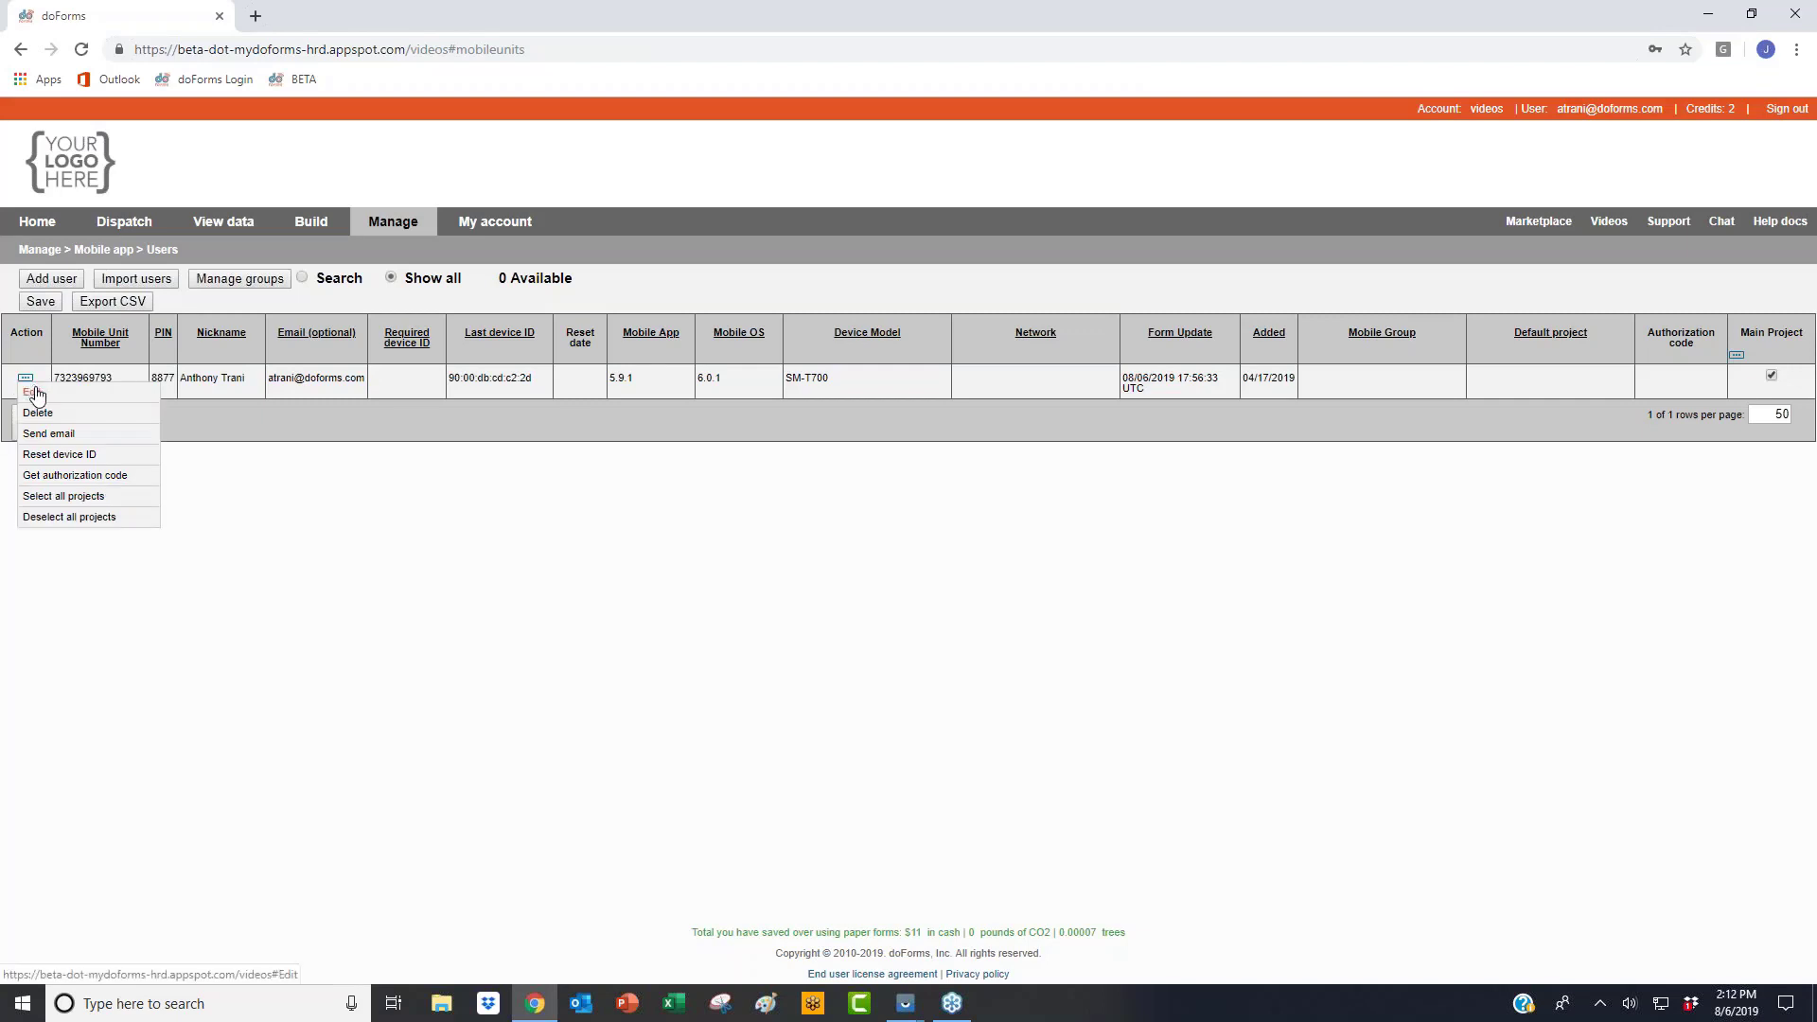
{"action": "left_click", "coordinate": [34, 393]}
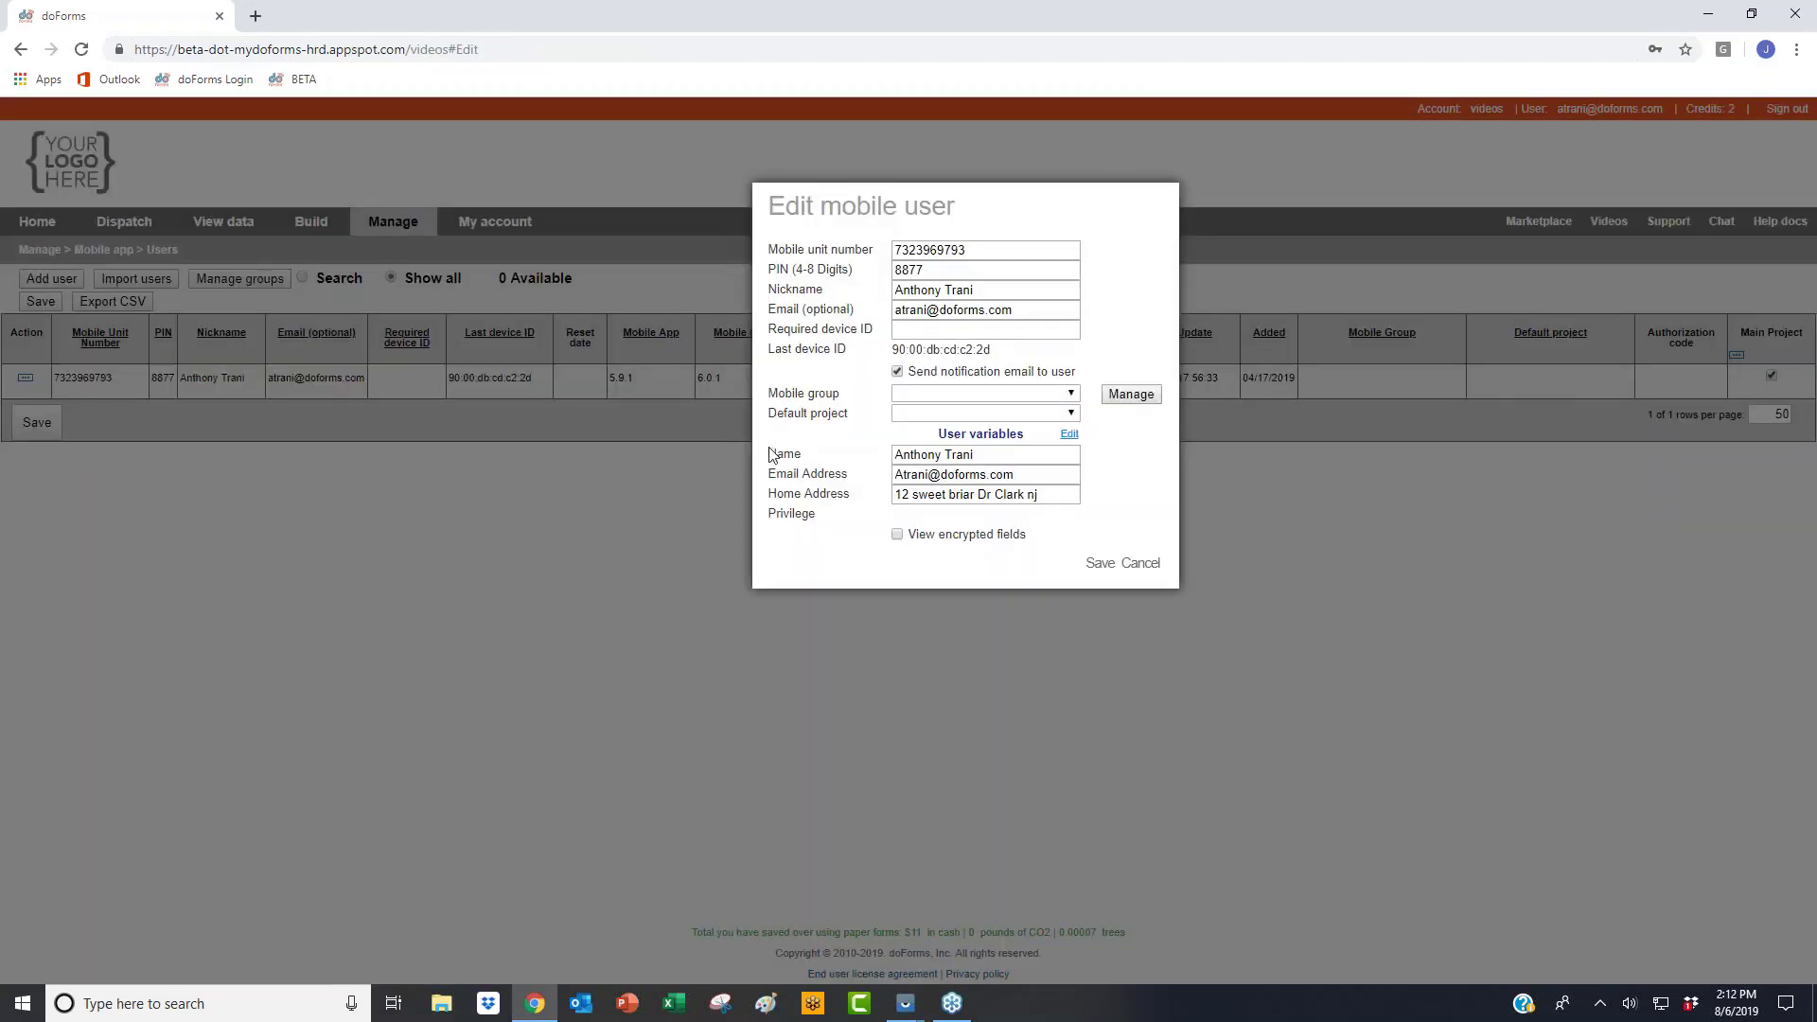
{"action": "mouse_move", "coordinate": [768, 450]}
{"action": "left_mouse_down"}
{"action": "mouse_move", "coordinate": [822, 469]}
{"action": "mouse_move", "coordinate": [793, 466]}
{"action": "left_mouse_up"}
{"action": "left_click", "coordinate": [791, 467]}
{"action": "left_click", "coordinate": [776, 452]}
{"action": "left_click", "coordinate": [793, 466]}
{"action": "left_click", "coordinate": [1146, 564]}
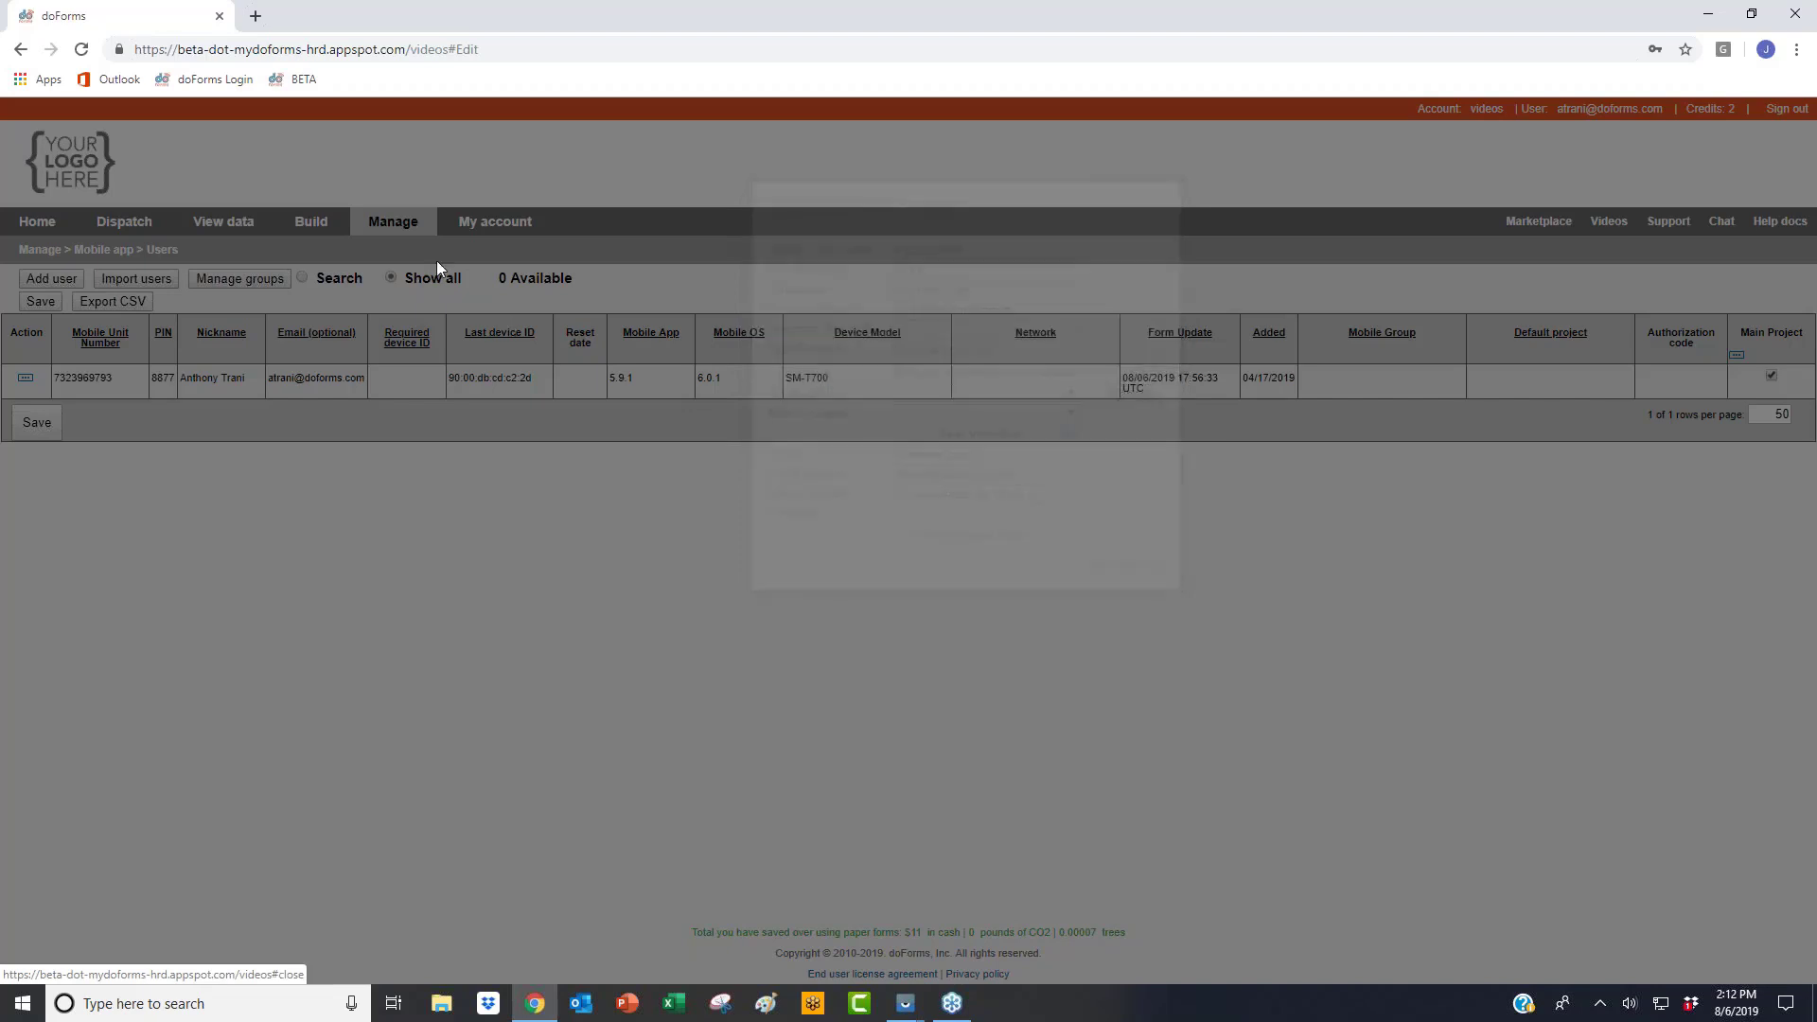
{"action": "mouse_move", "coordinate": [906, 1004]}
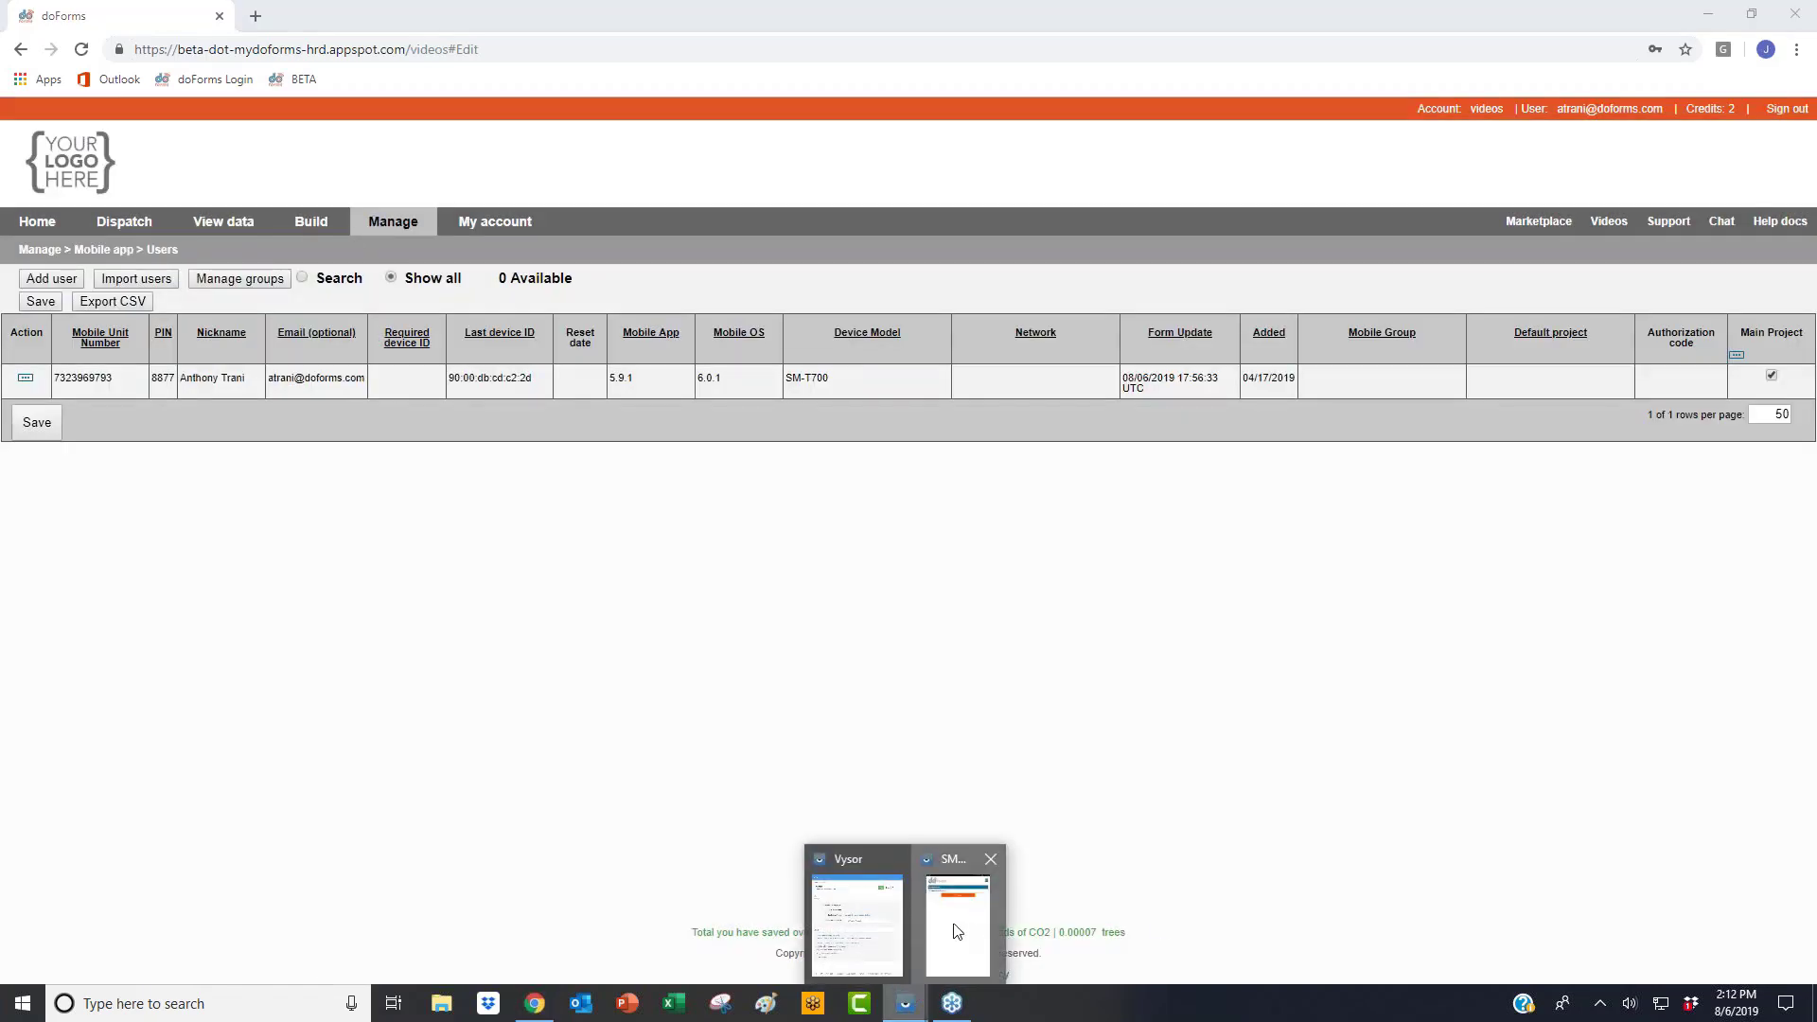
{"action": "left_click", "coordinate": [949, 930]}
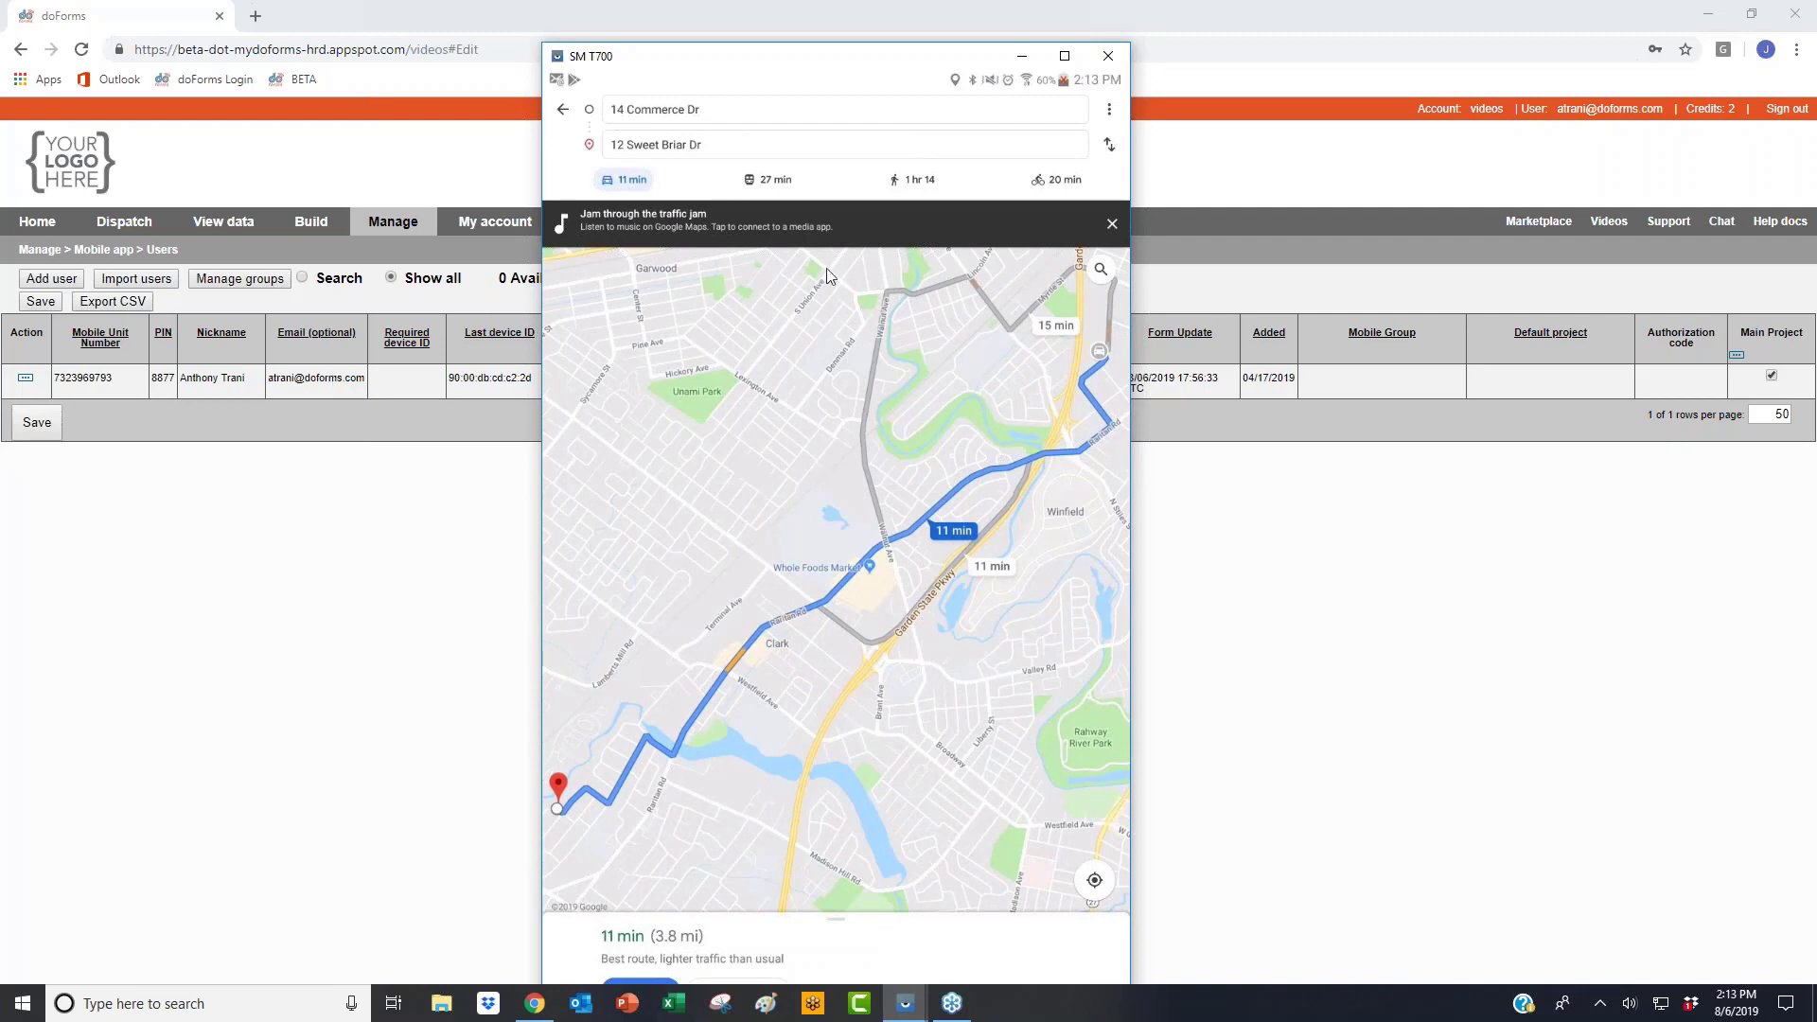
{"action": "left_click", "coordinate": [1477, 676]}
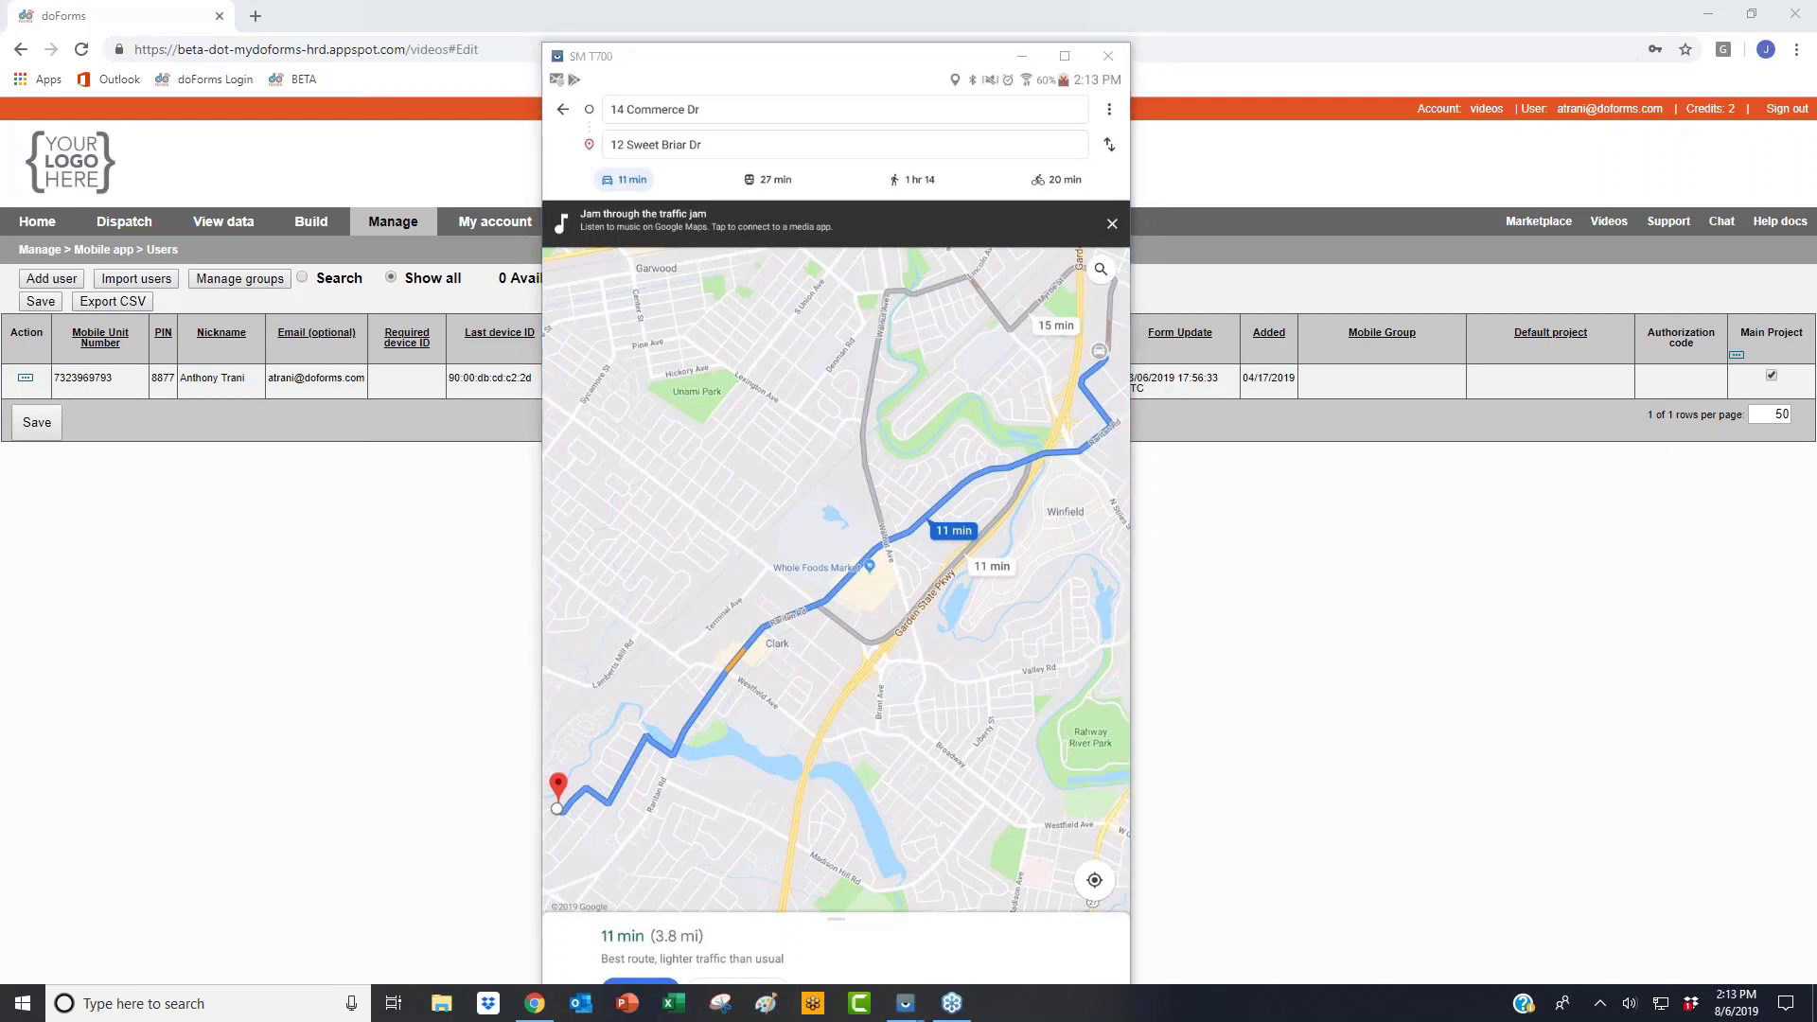
{"action": "left_click", "coordinate": [425, 541]}
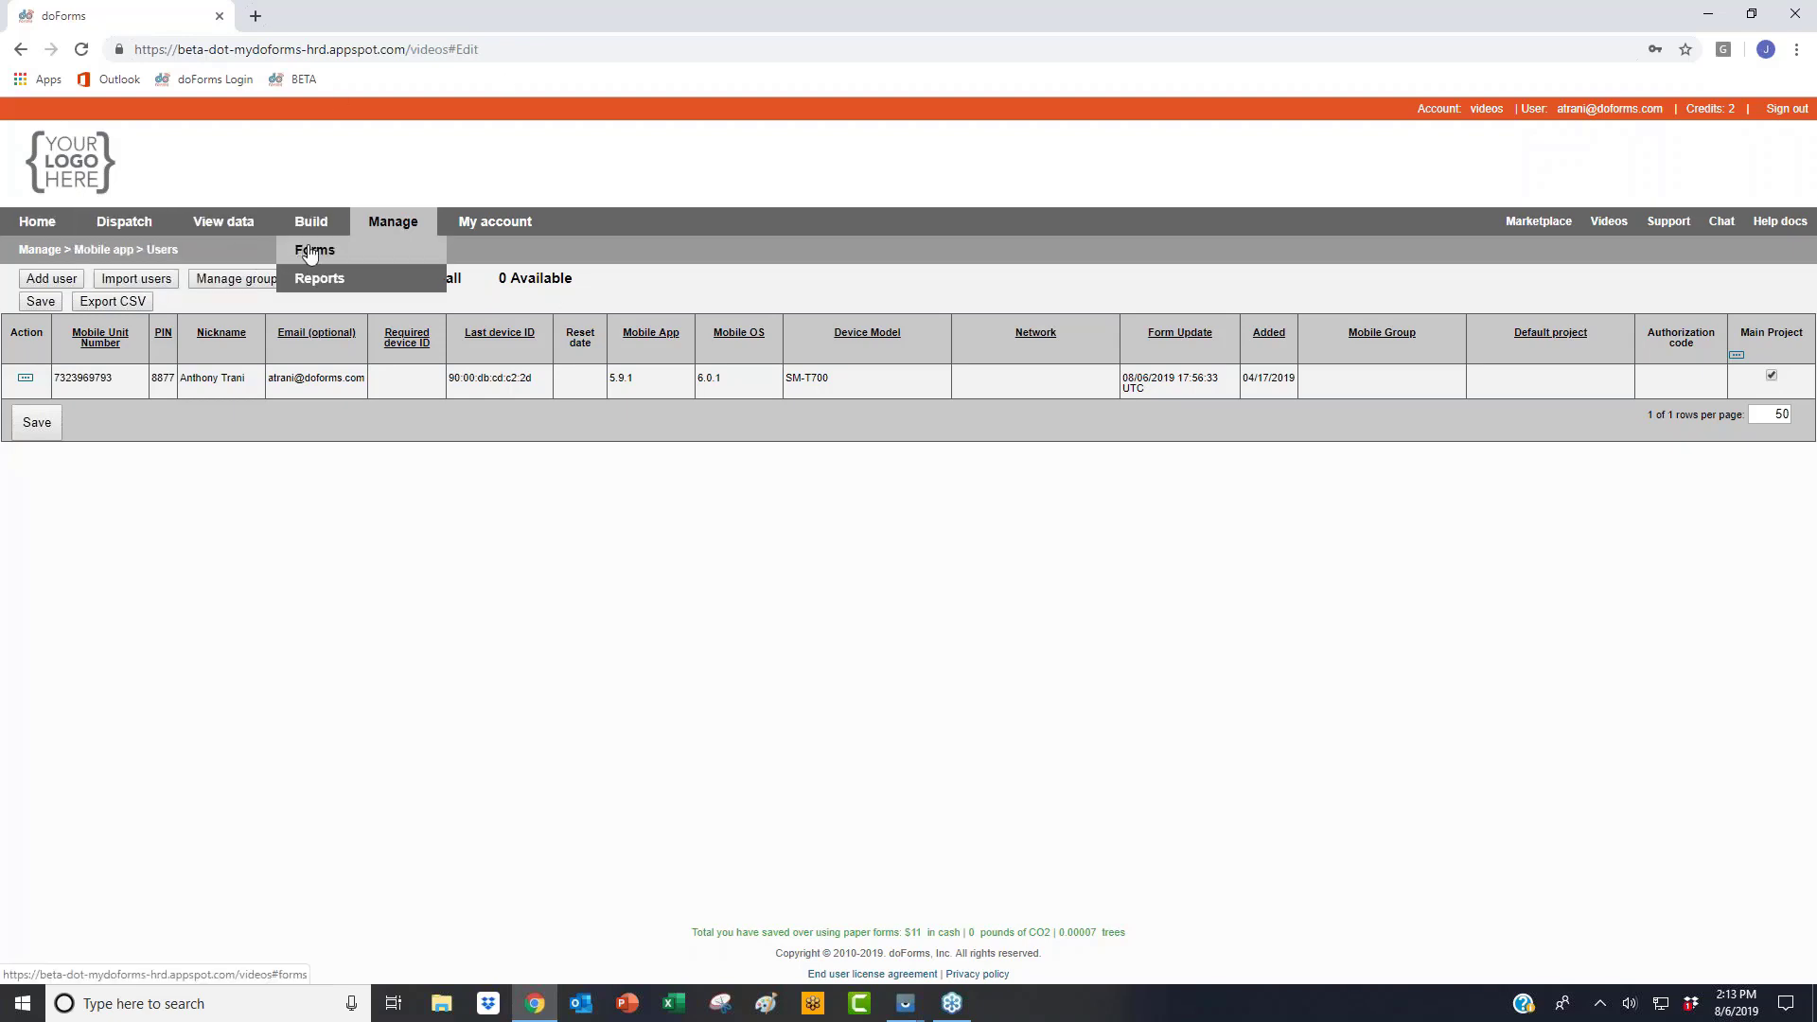
Step: Leave the current form and open Conditional Lookup Variable from forms sorted by last modified
{"action": "left_click", "coordinate": [312, 252]}
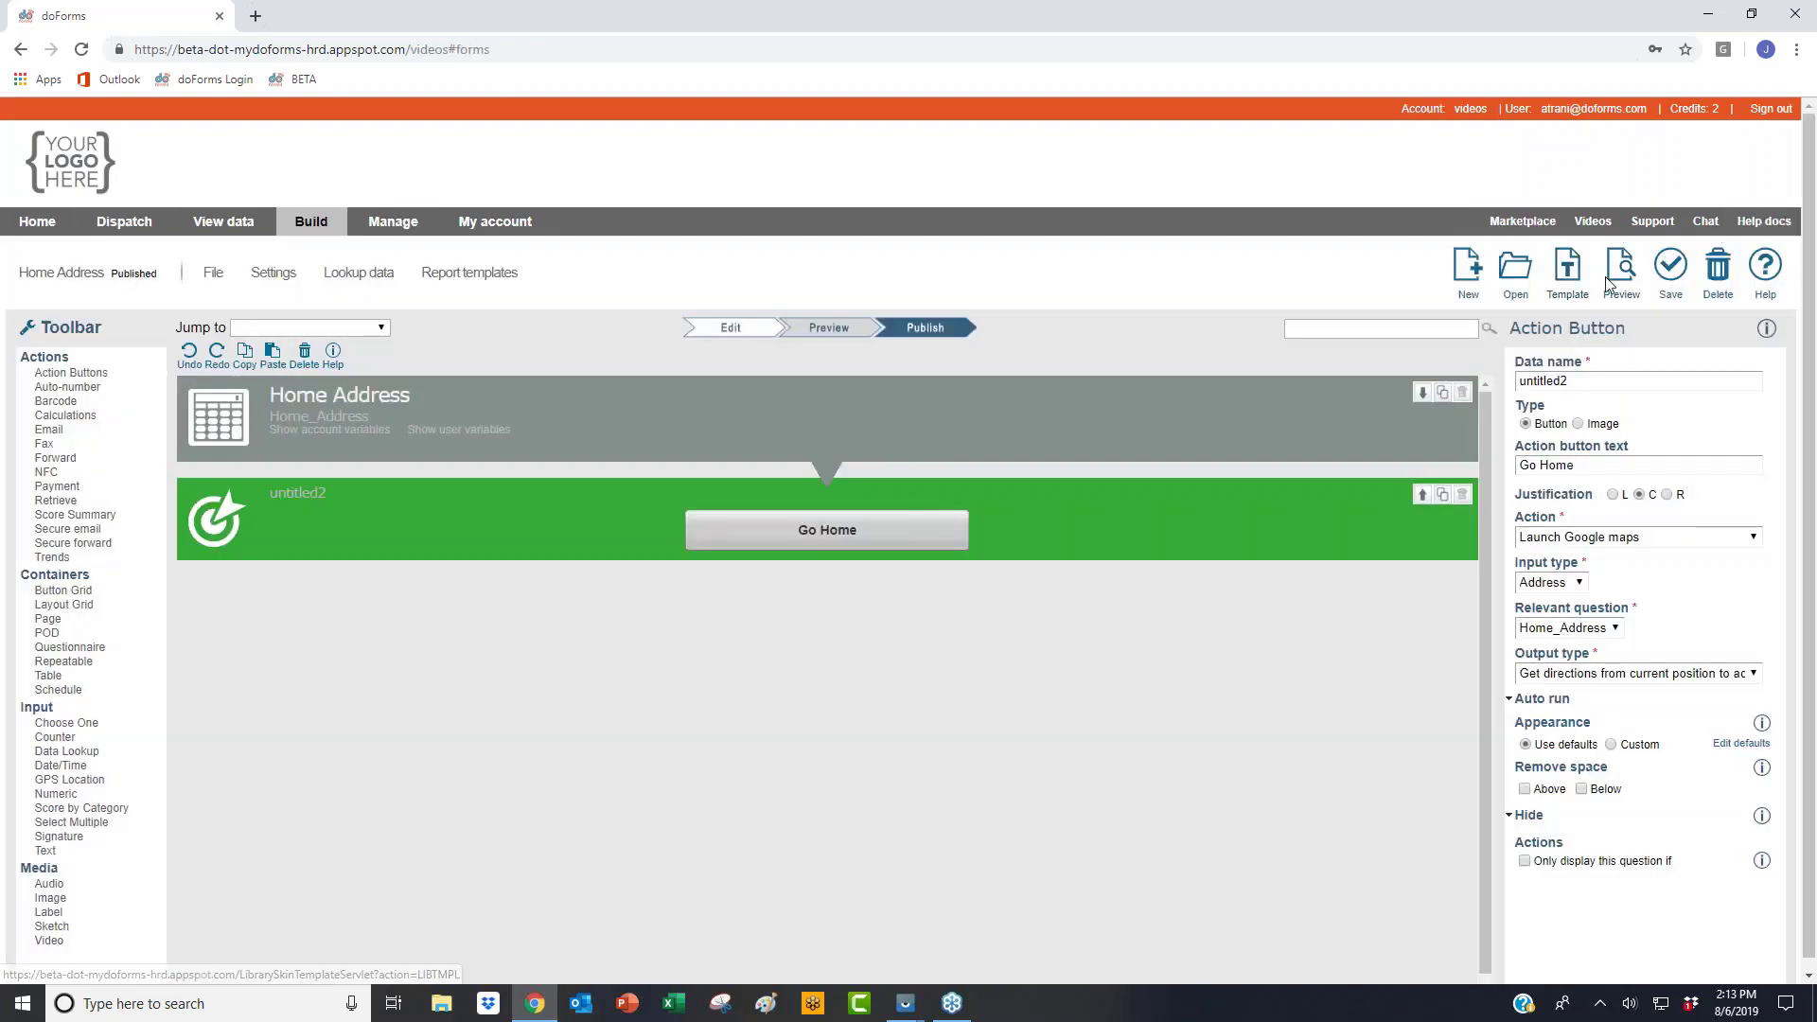
{"action": "left_click", "coordinate": [1516, 271]}
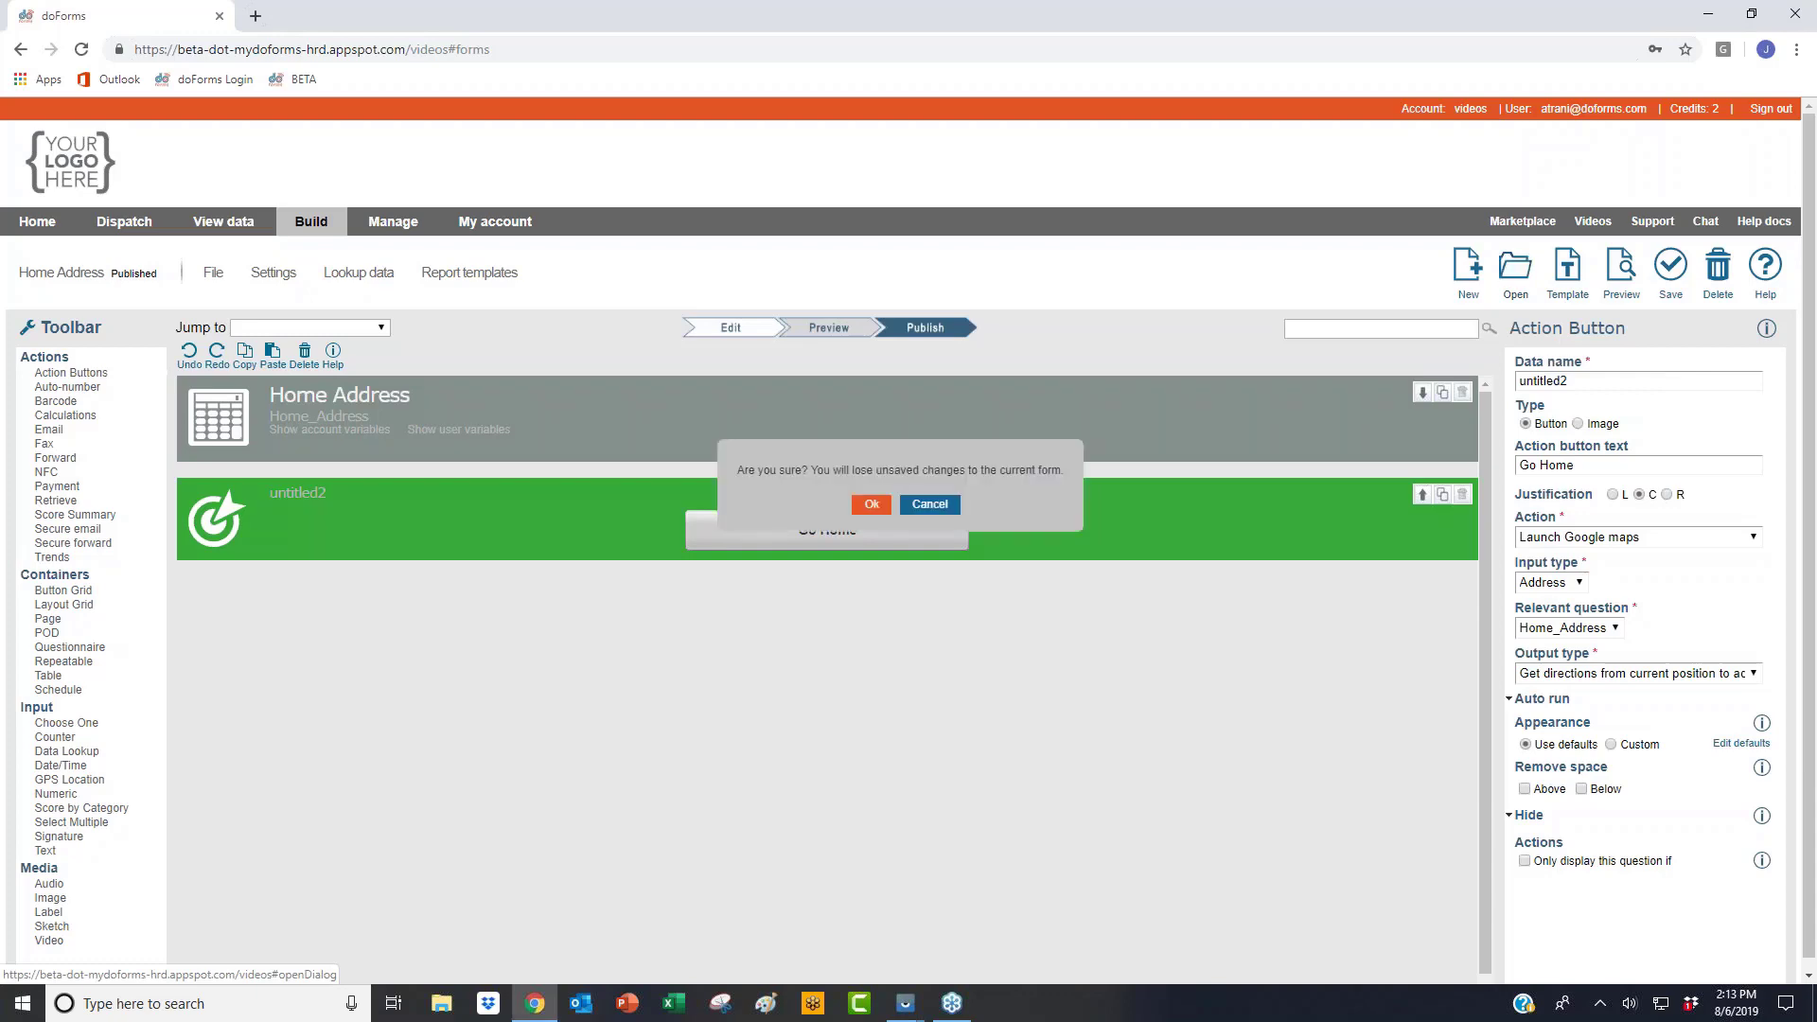
{"action": "left_click", "coordinate": [871, 505]}
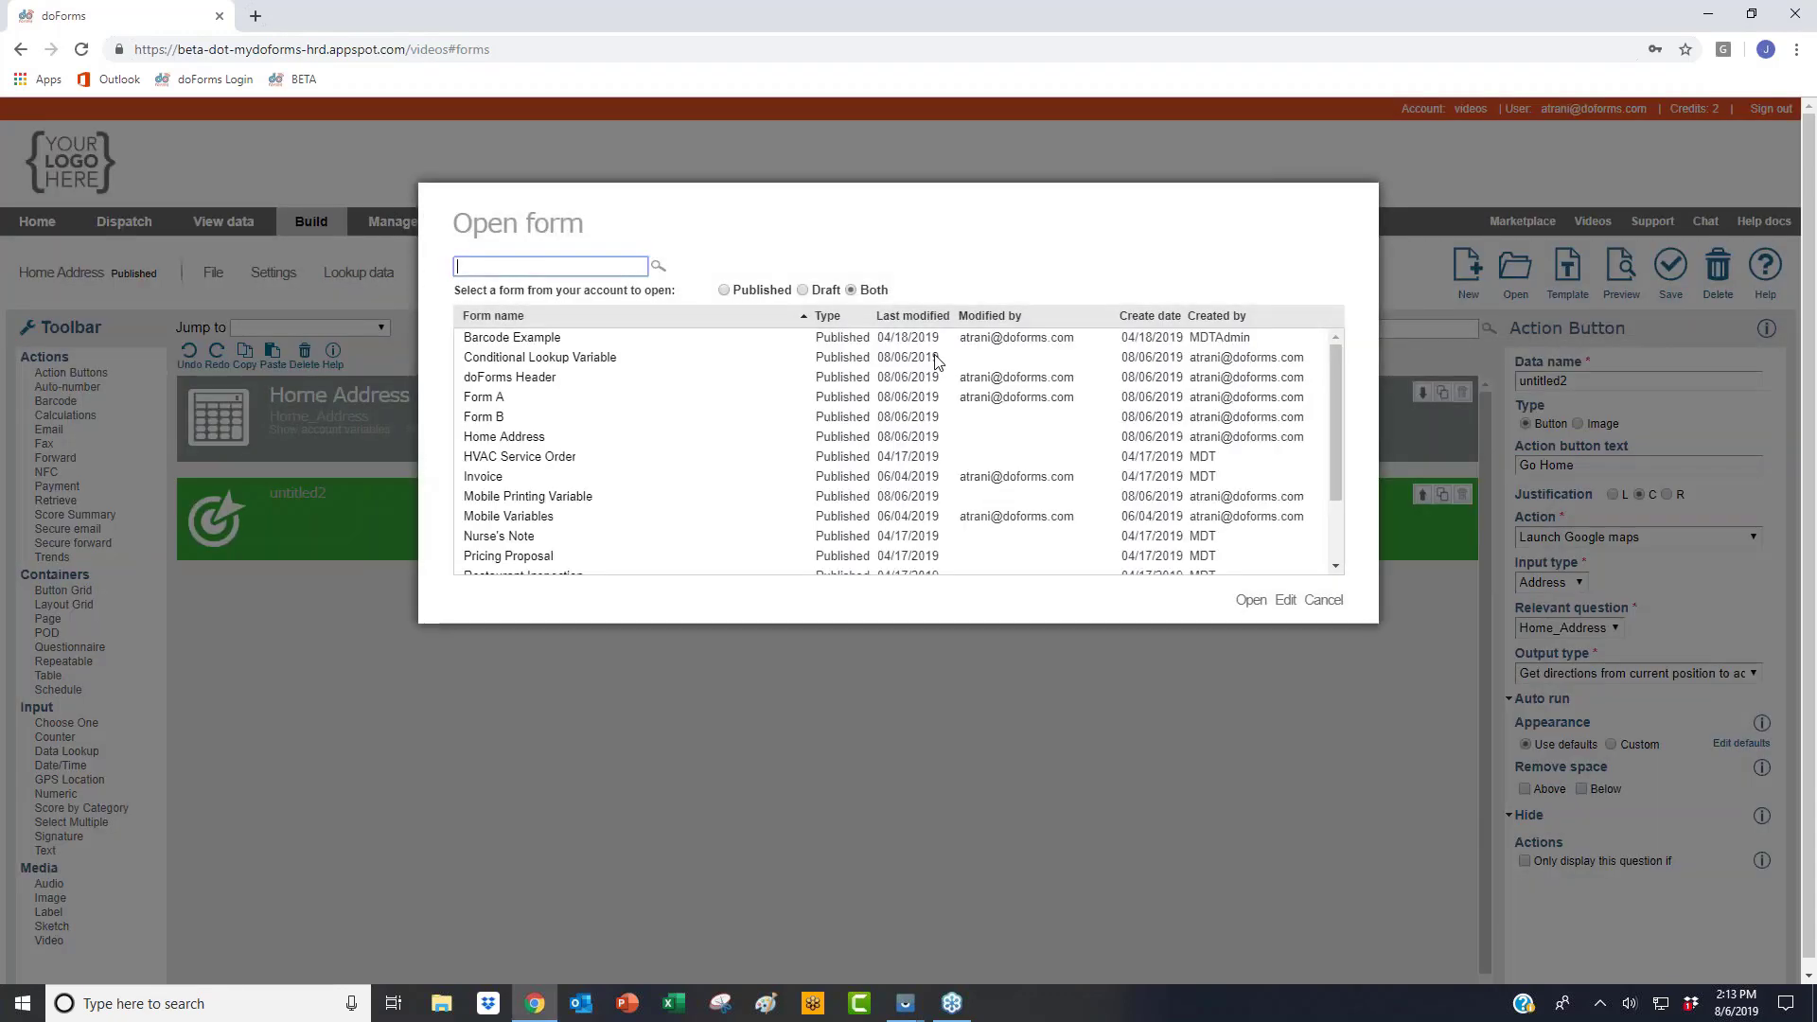
{"action": "double_click", "coordinate": [944, 319]}
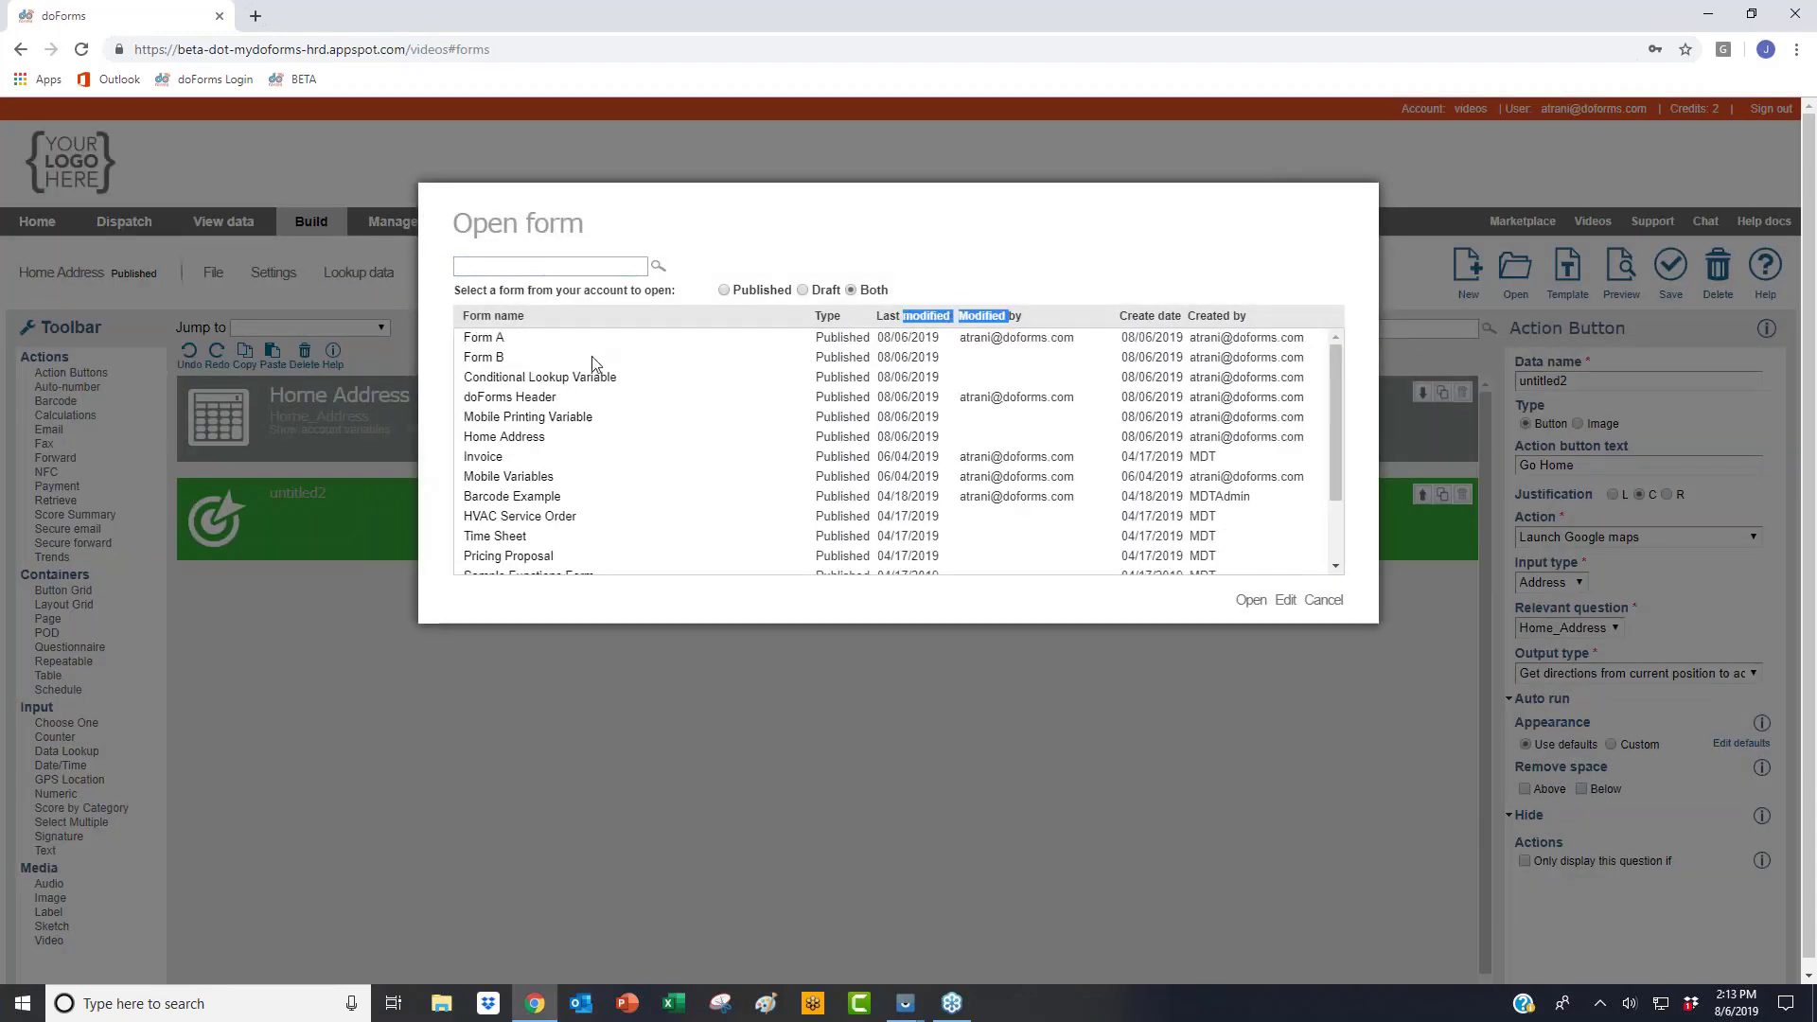
{"action": "left_click", "coordinate": [554, 381]}
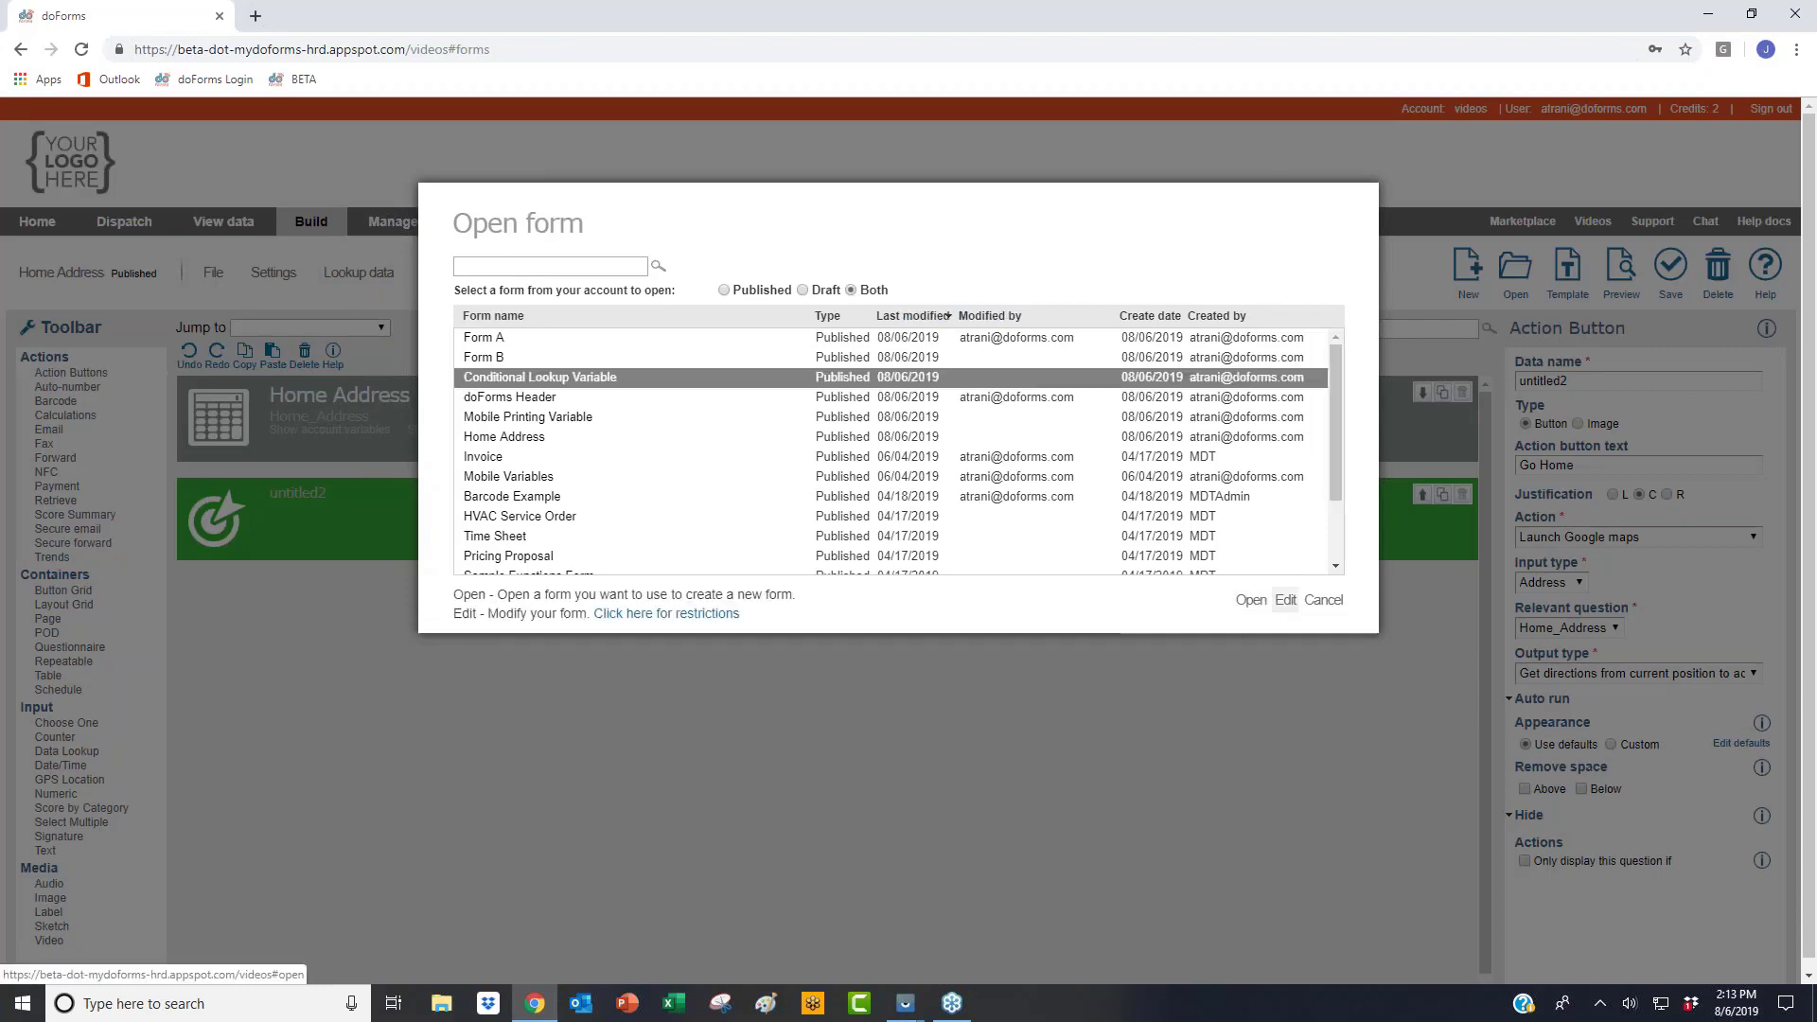
{"action": "left_click", "coordinate": [1286, 600]}
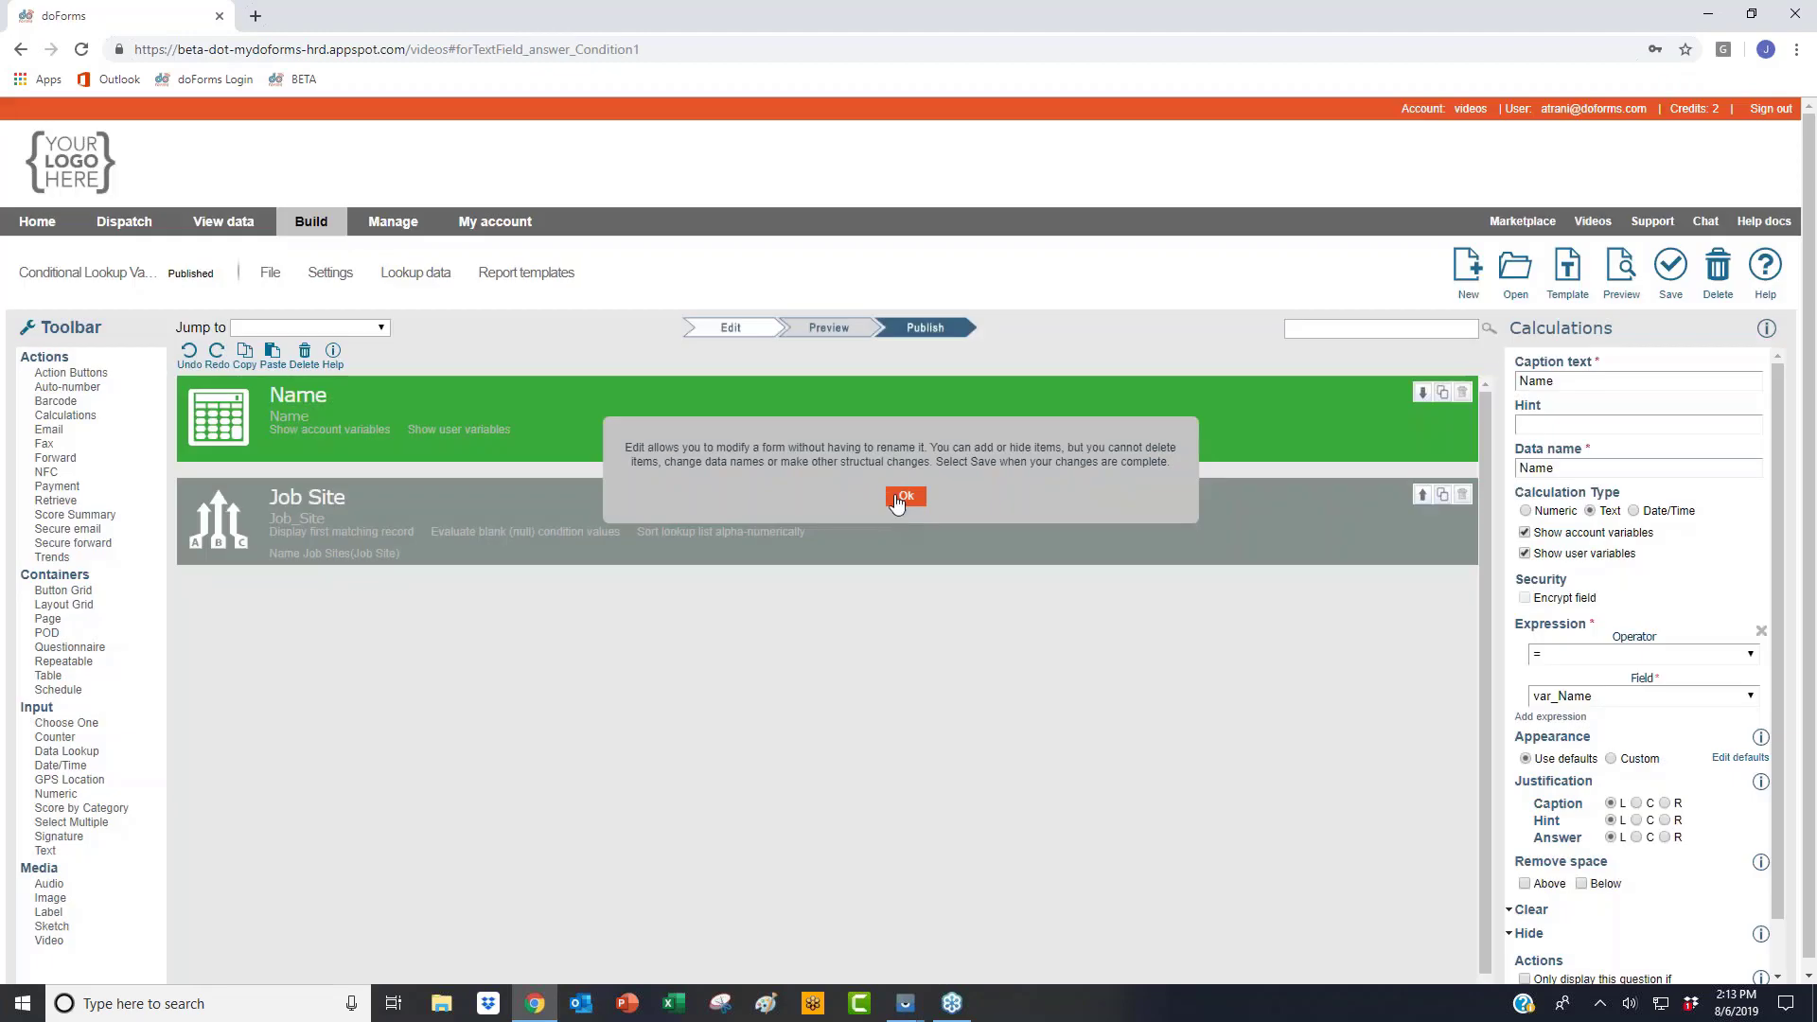
Step: Review the Name field's calculation and the Job Site lookup's Name-equals-Name filter
{"action": "left_click", "coordinate": [904, 498]}
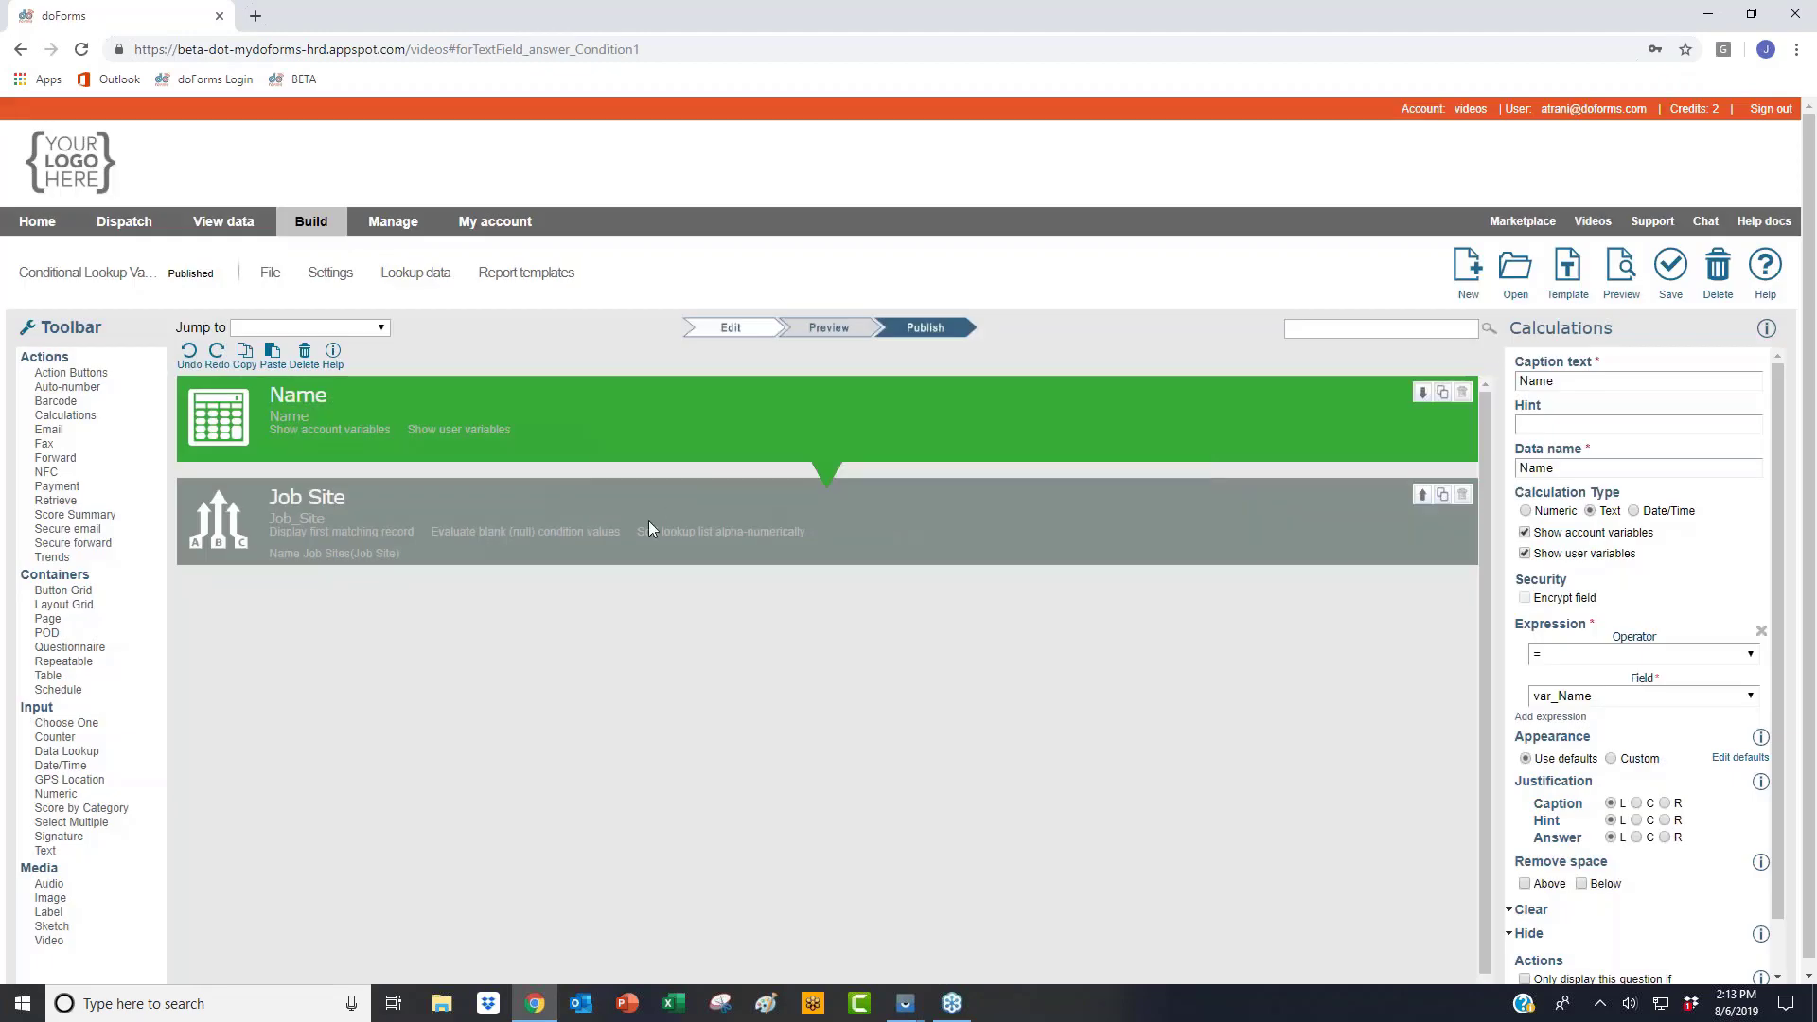
{"action": "left_click", "coordinate": [640, 407]}
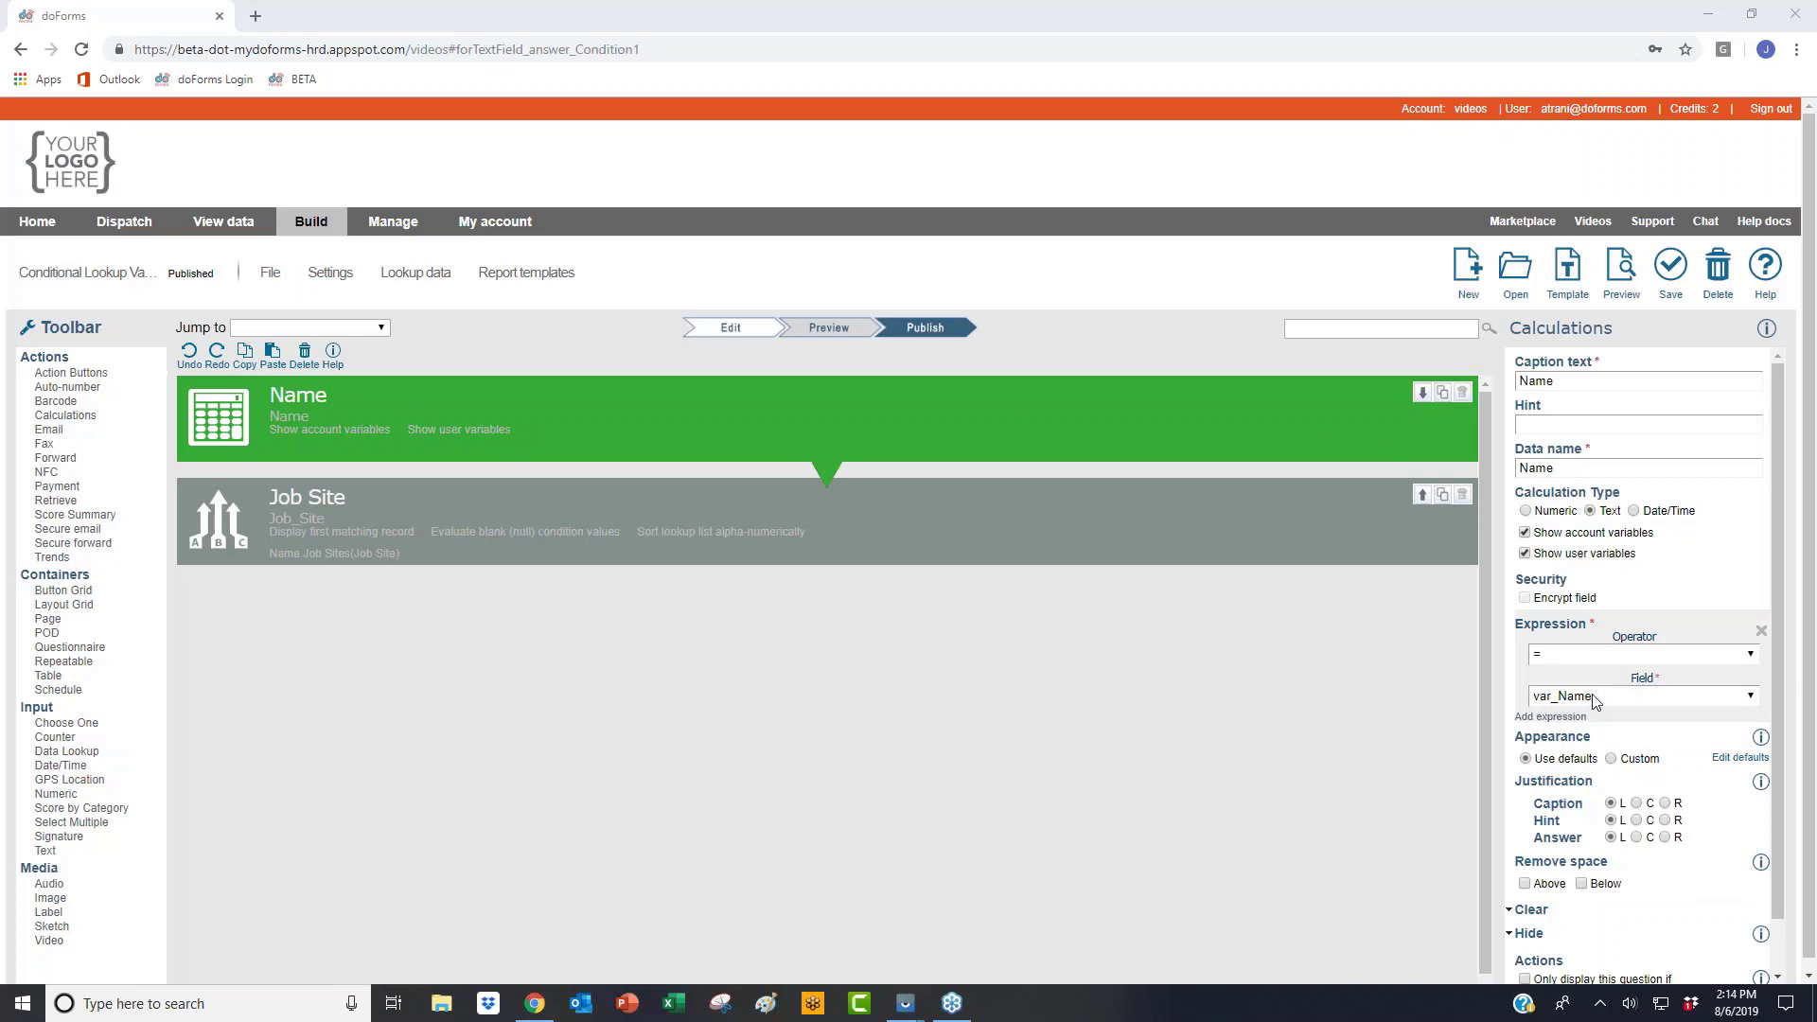
{"action": "left_click", "coordinate": [778, 548]}
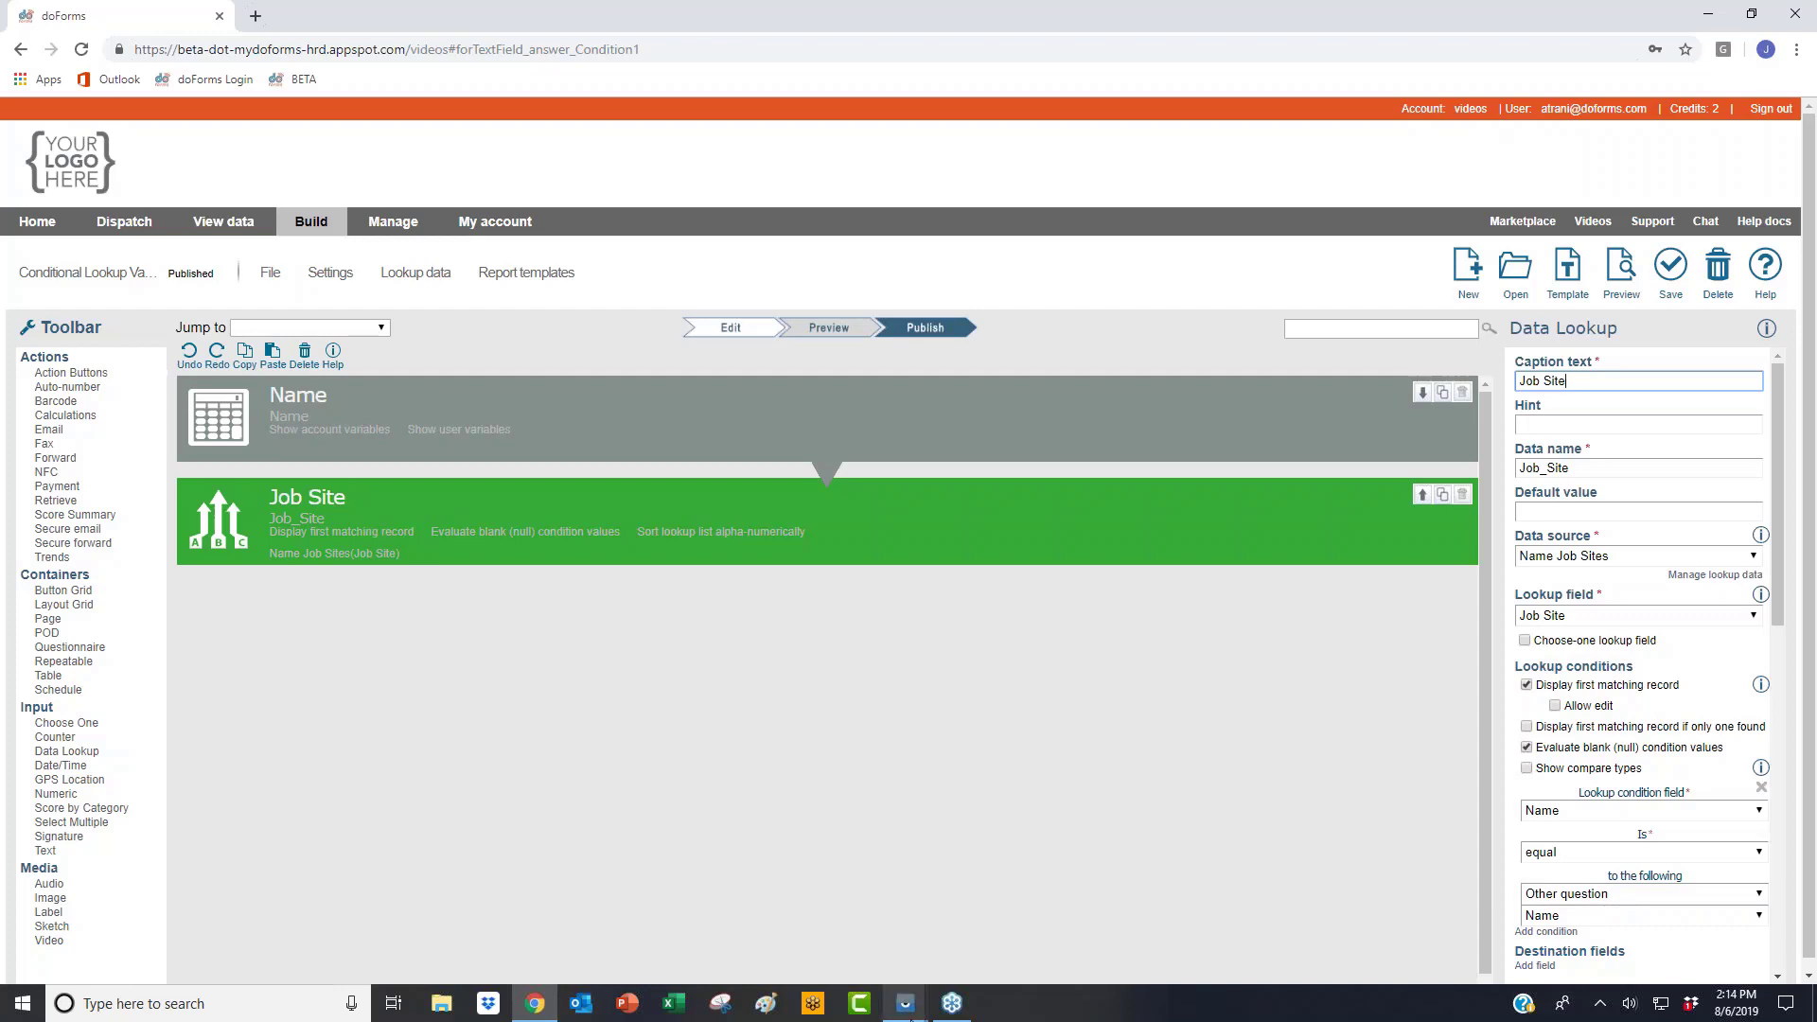
{"action": "left_click", "coordinate": [906, 1004]}
Step: On the tablet, back out of the Maps route and Home Address form, then return to doForms
{"action": "left_click", "coordinate": [956, 916]}
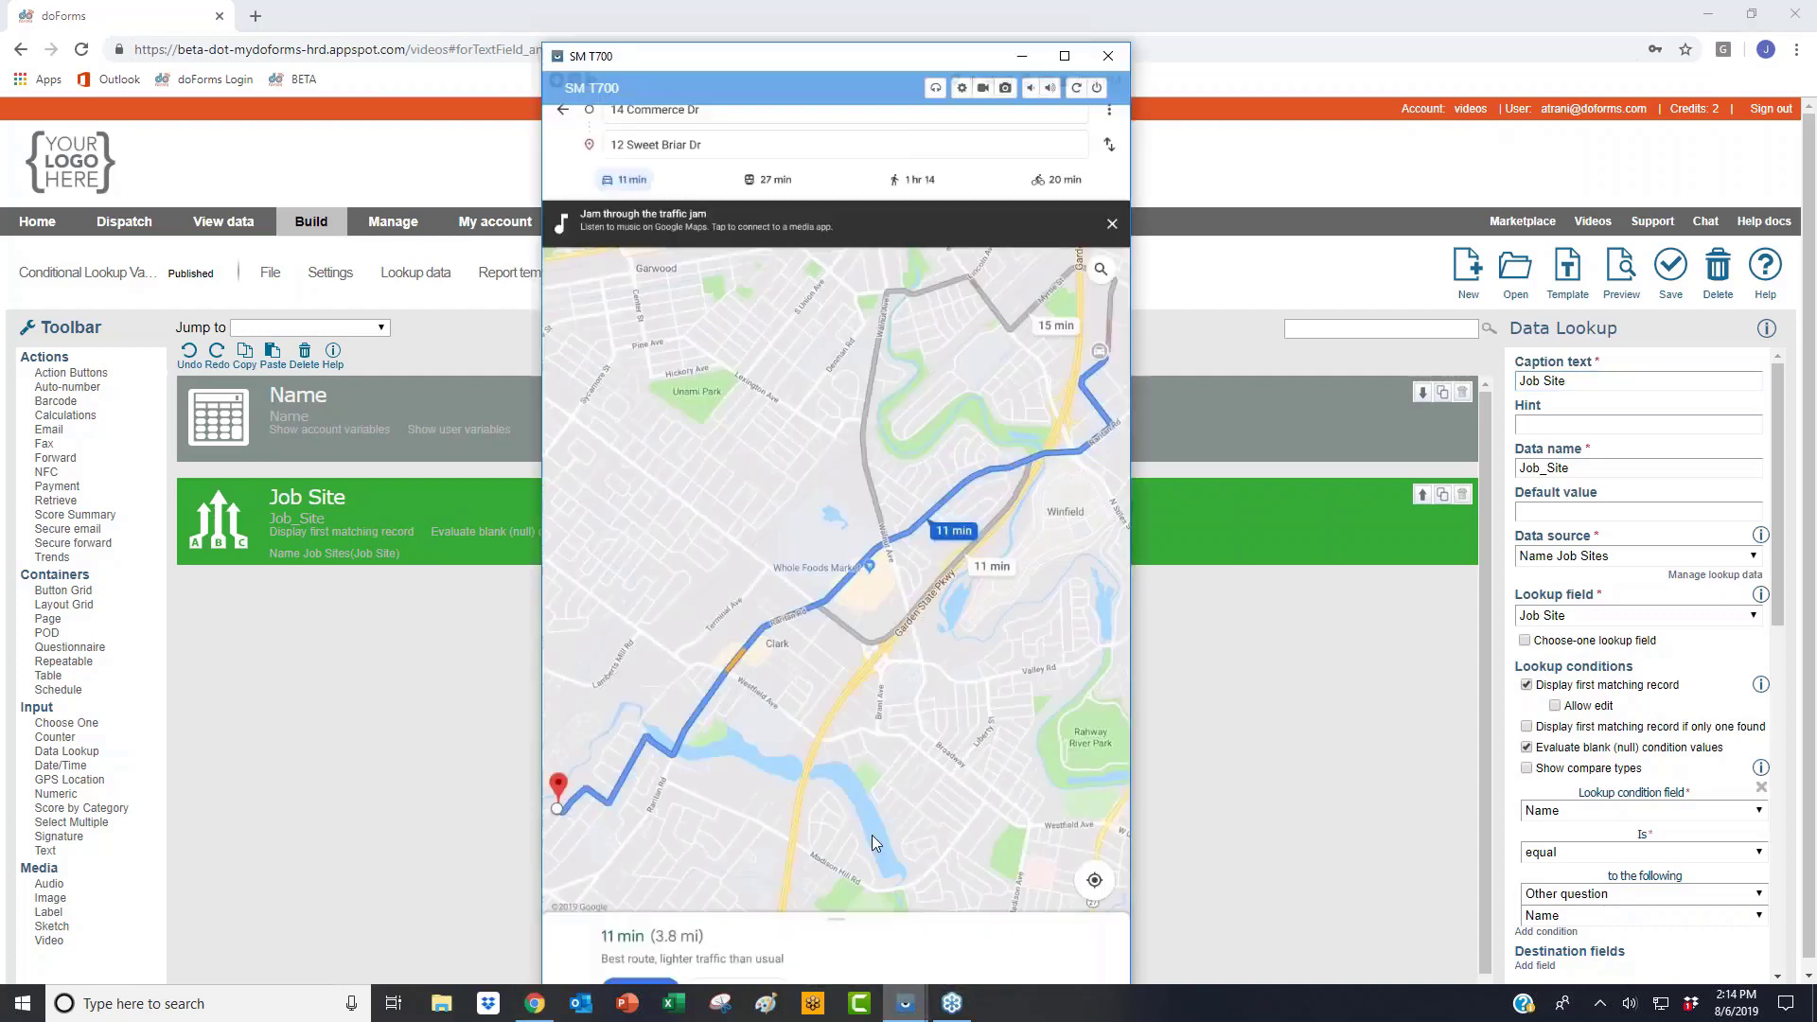
{"action": "right_click", "coordinate": [659, 606]}
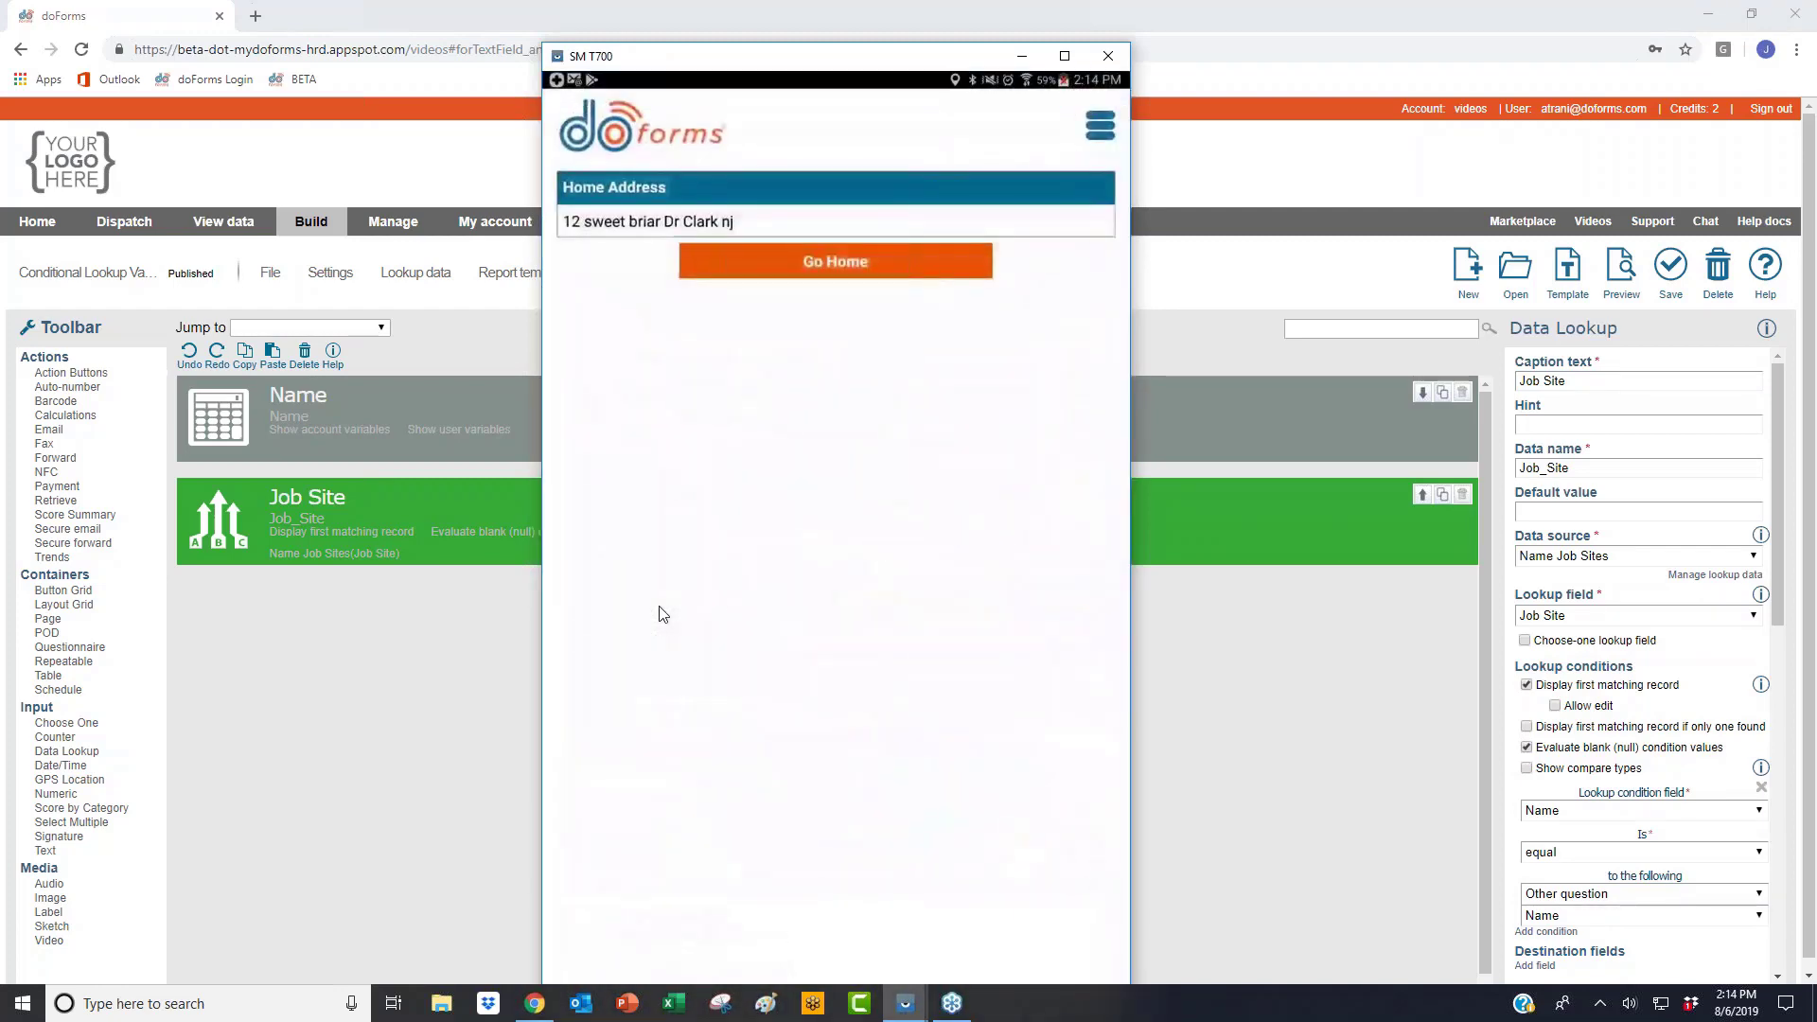
{"action": "right_click", "coordinate": [659, 606]}
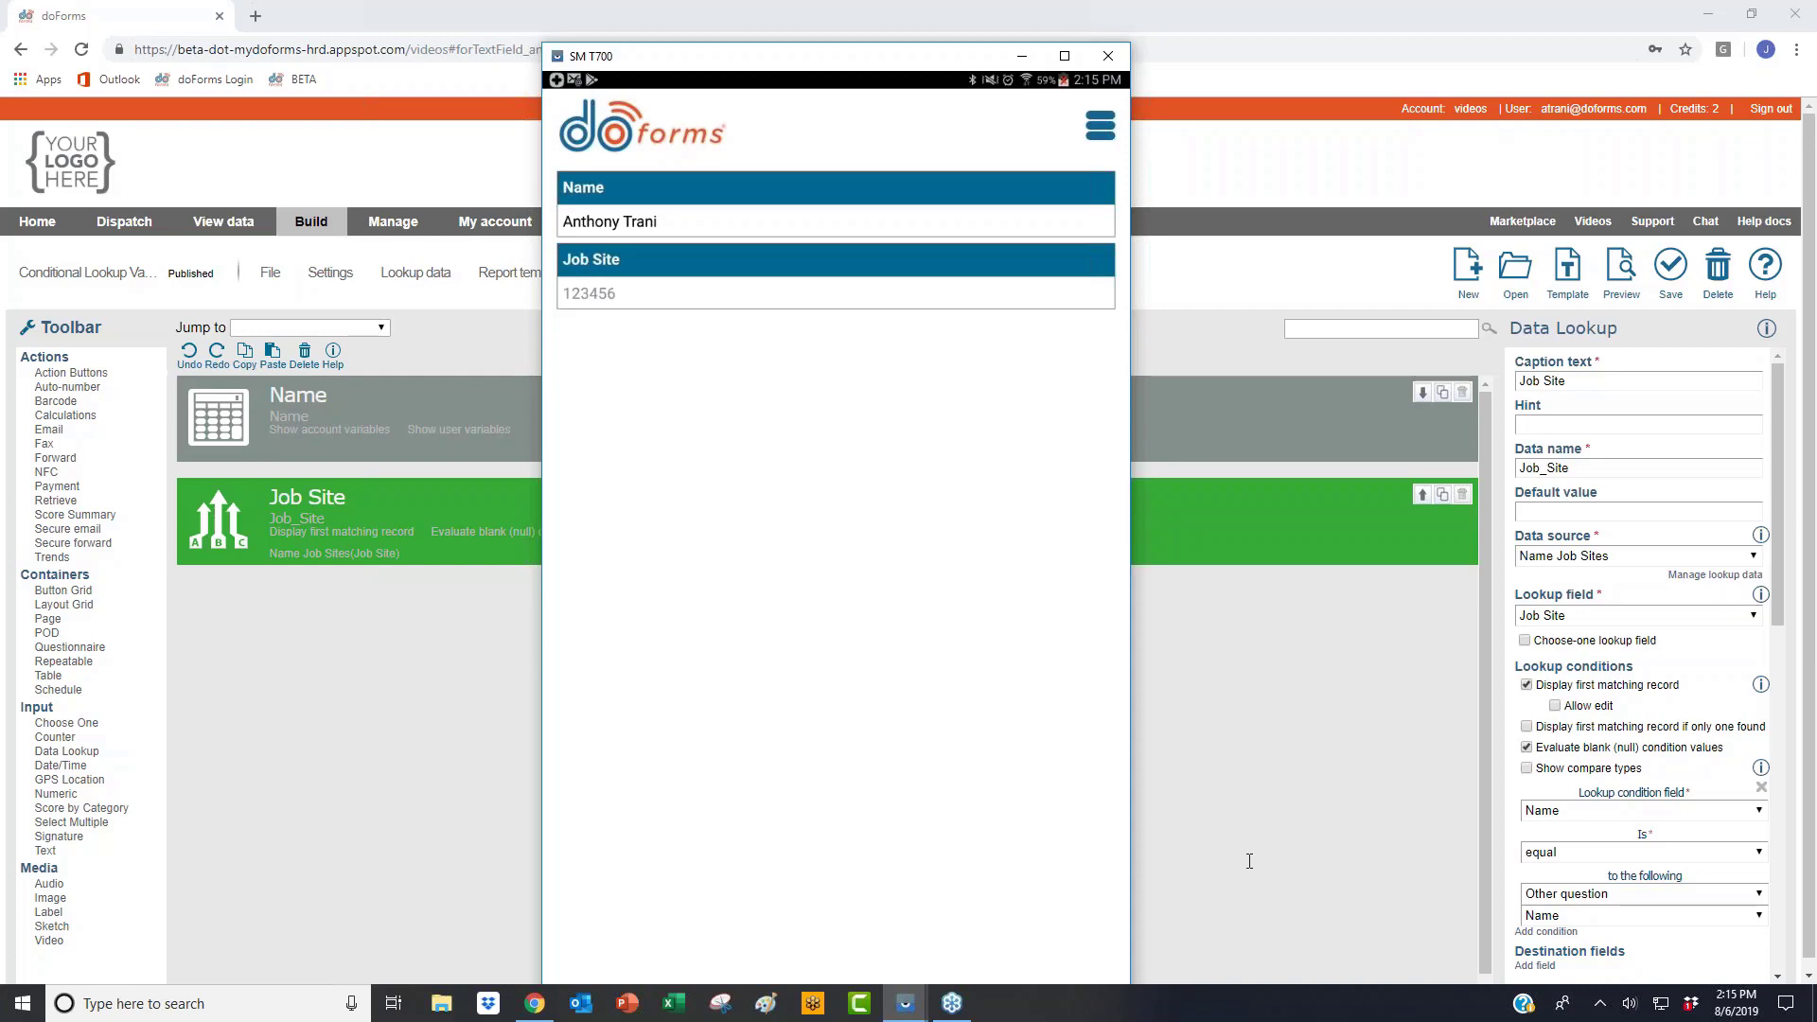
{"action": "left_click", "coordinate": [492, 545]}
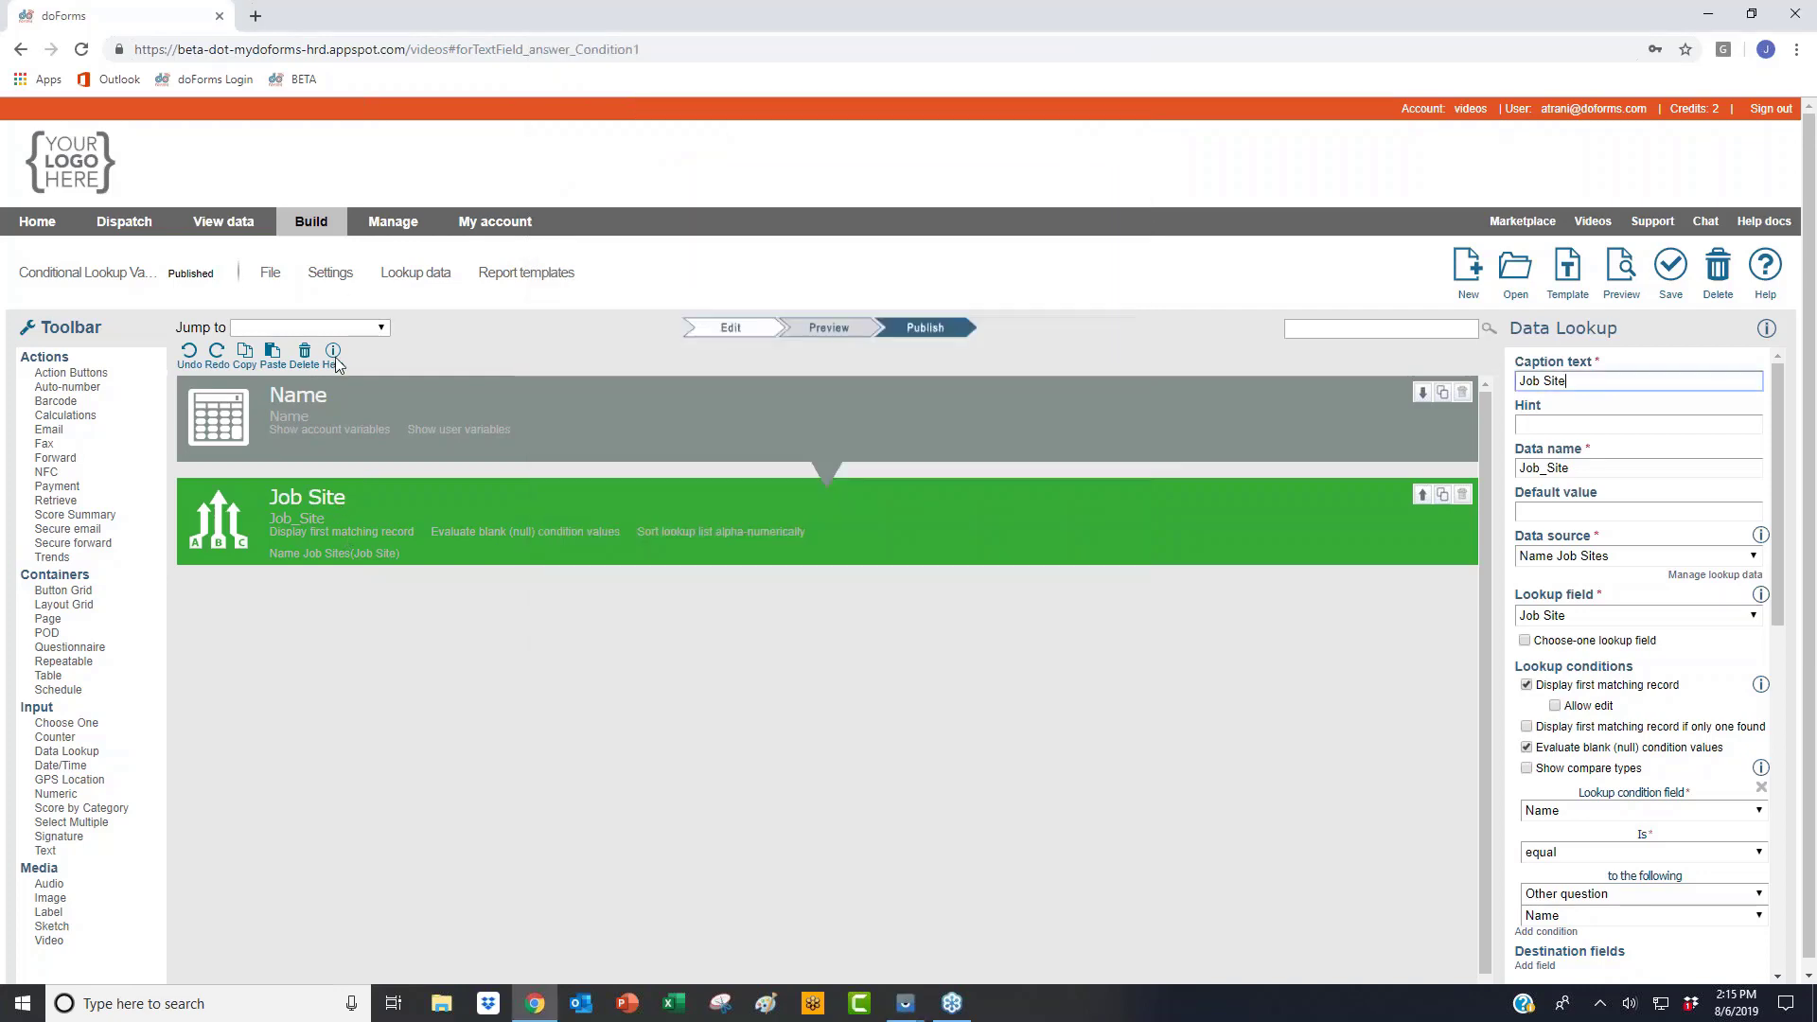
Step: Go to the Mobile users tab of Manage > User variables
{"action": "left_click", "coordinate": [393, 220]}
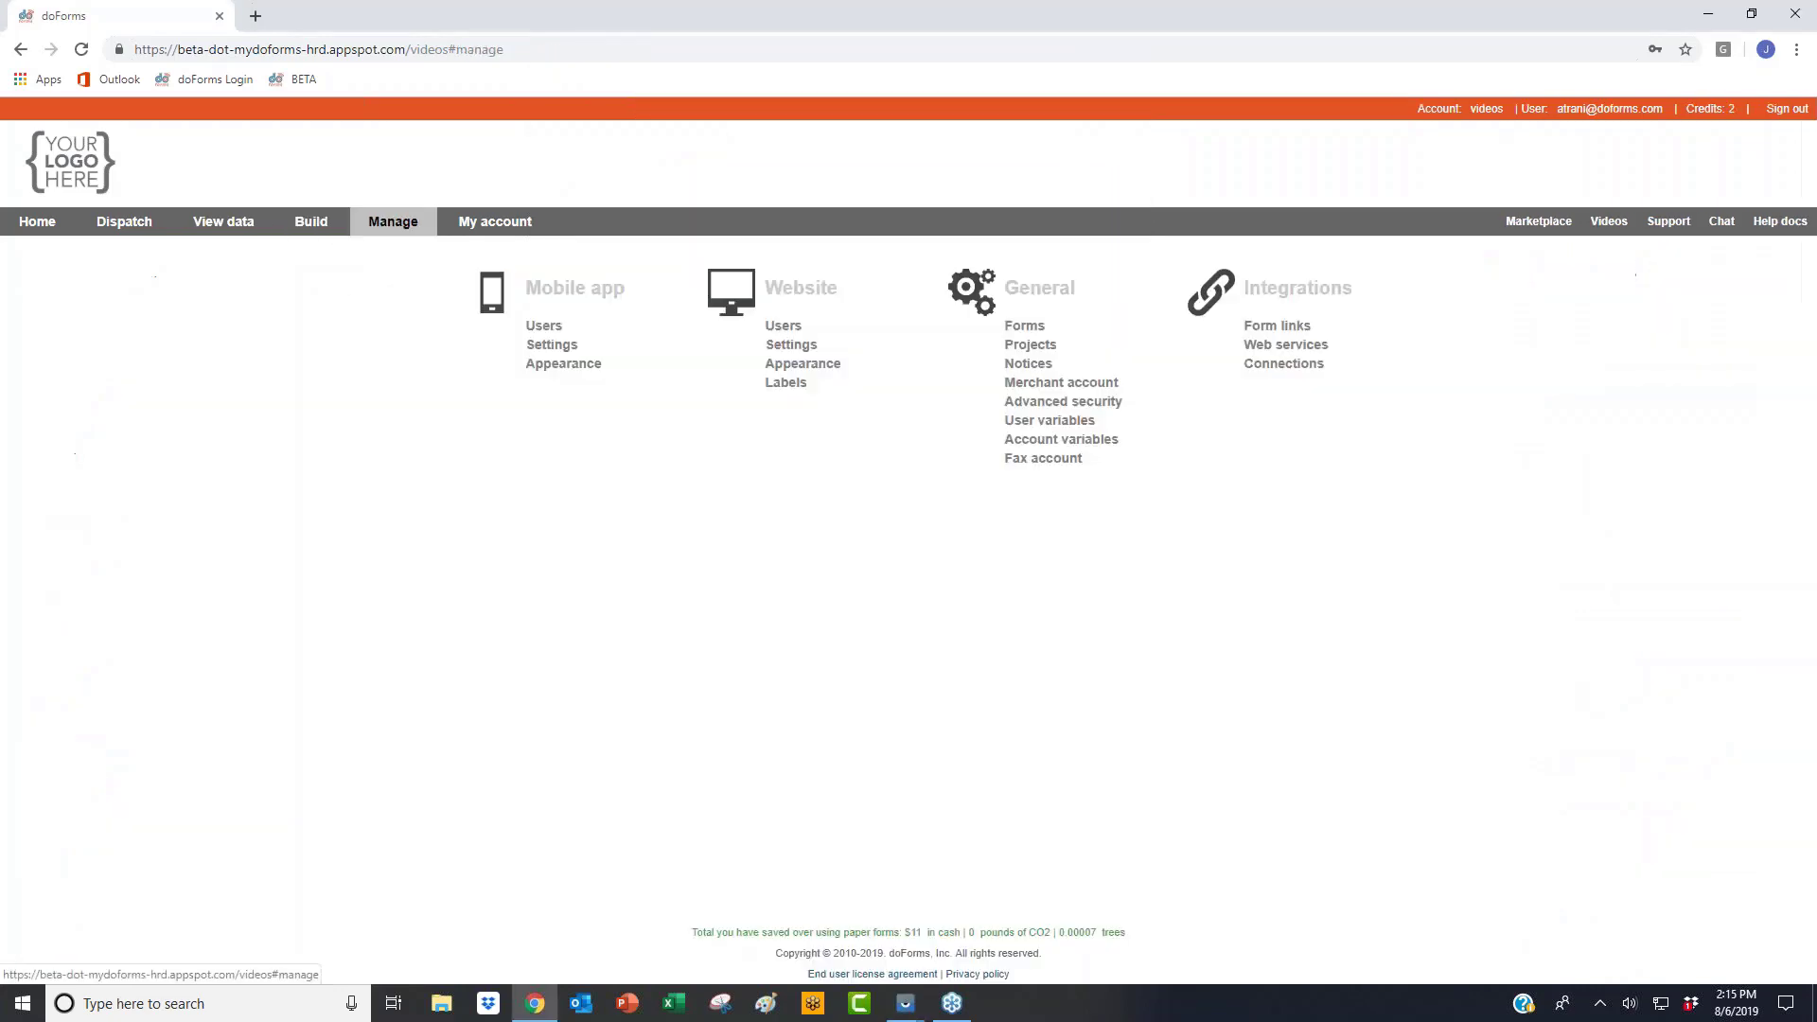
{"action": "left_click", "coordinate": [1087, 421]}
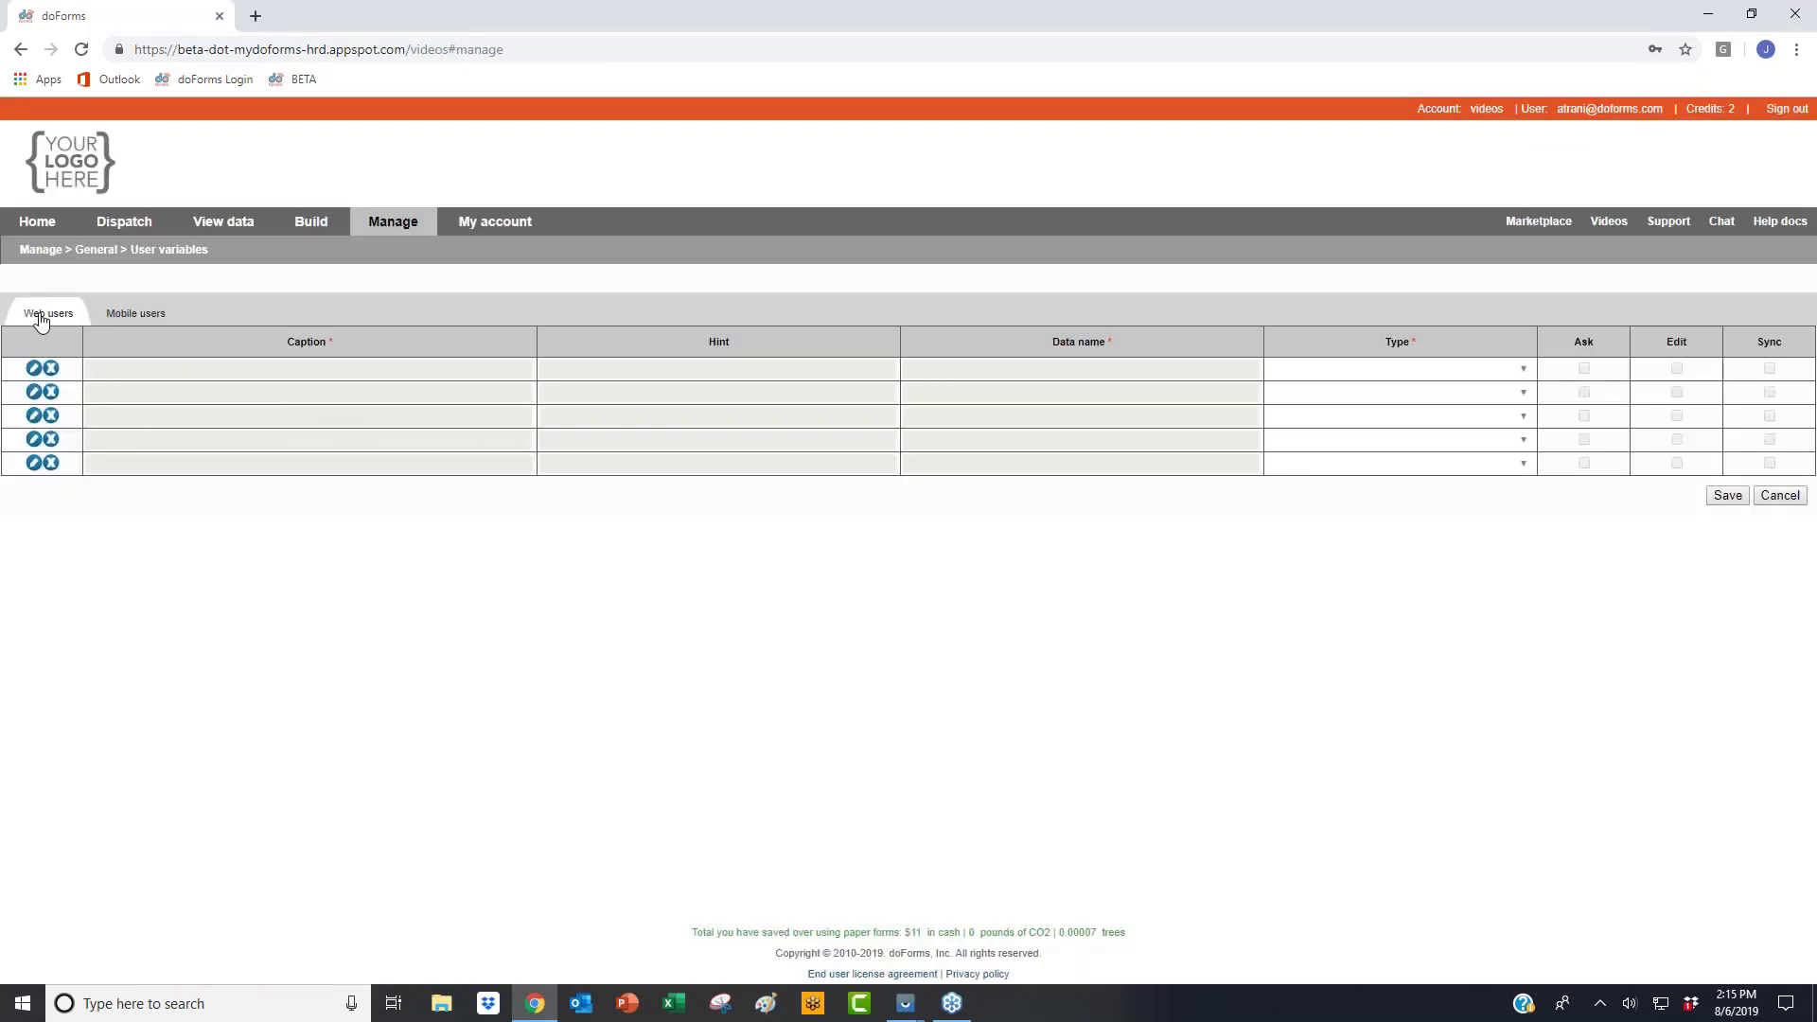
{"action": "left_click", "coordinate": [125, 315]}
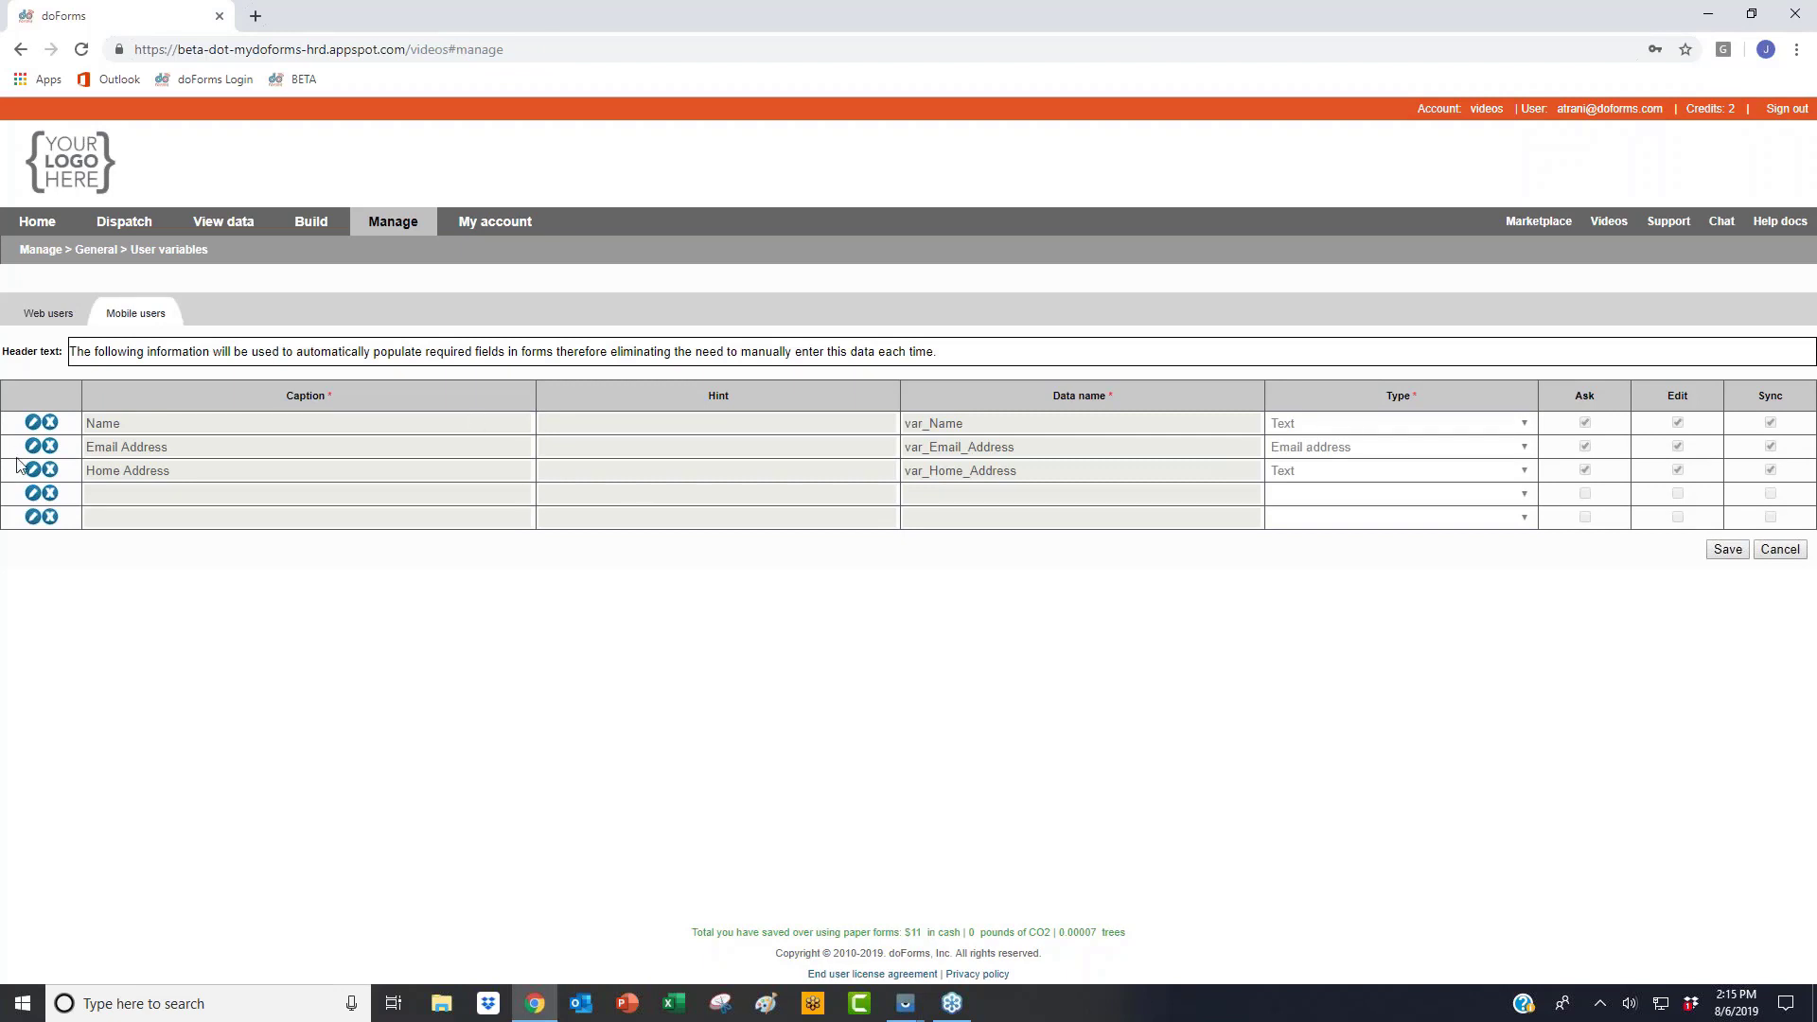
Step: Add Office Location in row 4 as a Text variable with Ask, Edit and Sync checked
{"action": "left_click", "coordinate": [32, 494]}
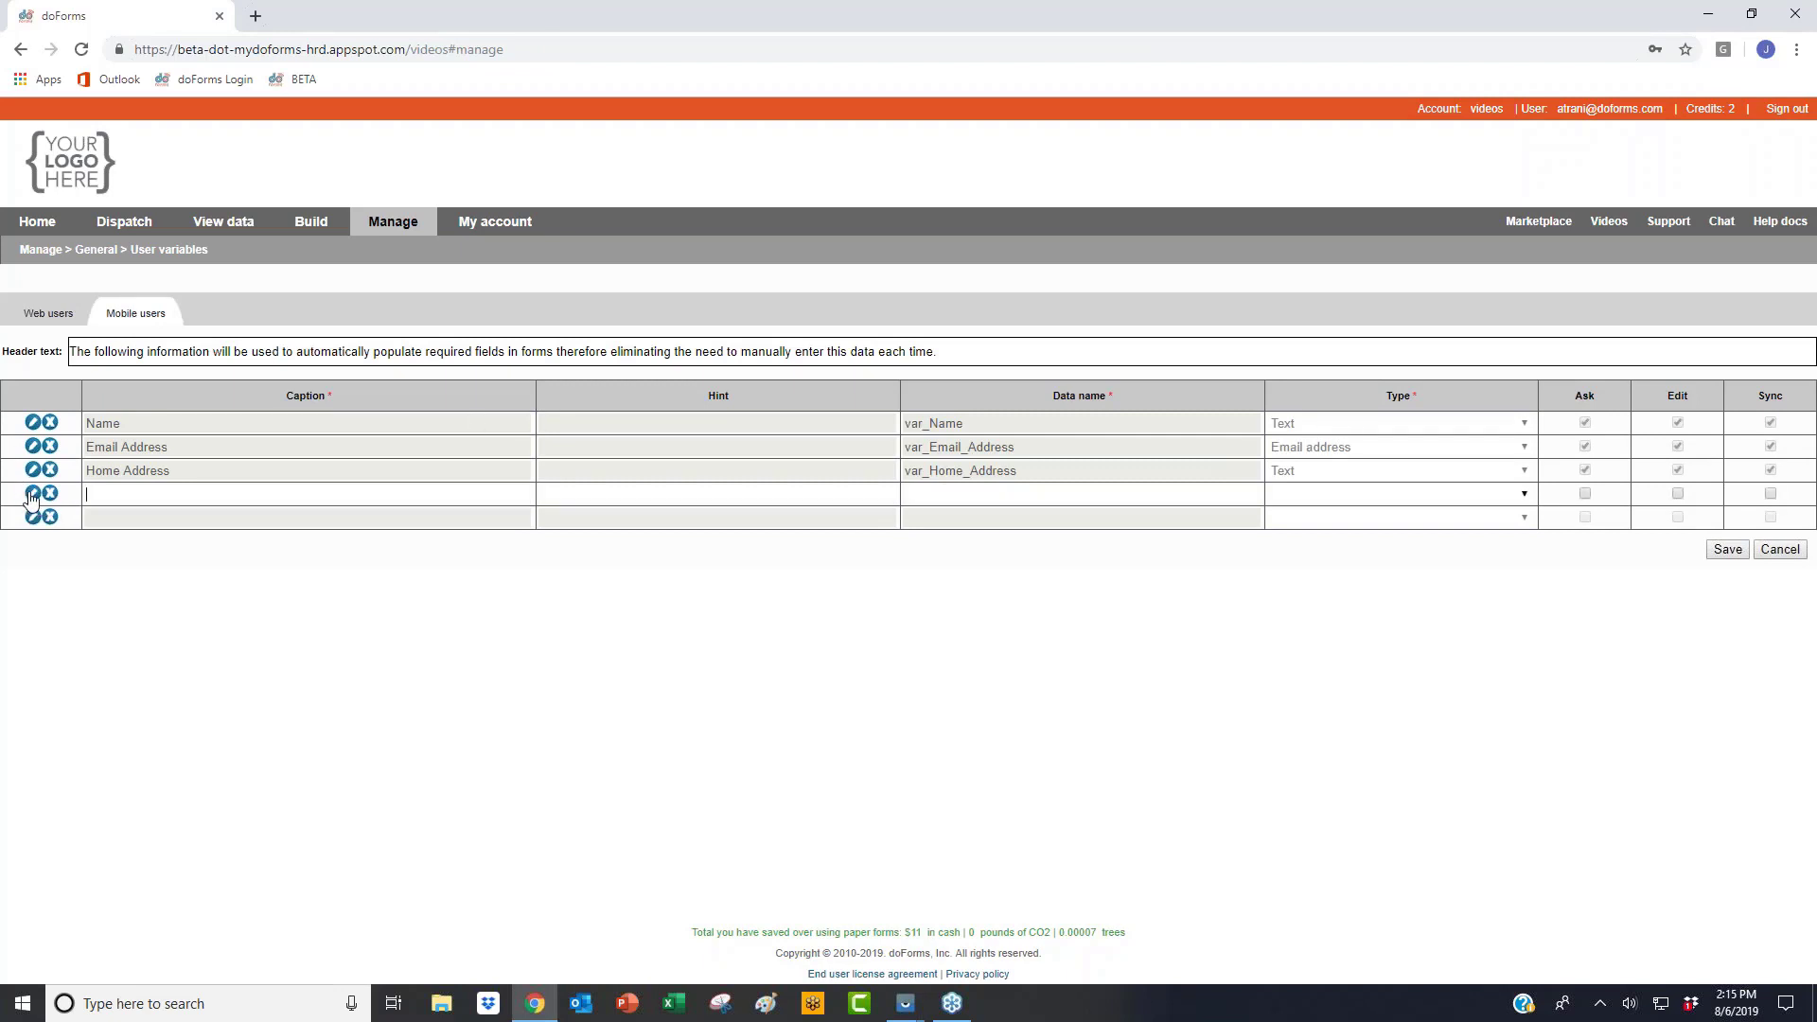
{"action": "left_click", "coordinate": [136, 489]}
{"action": "key", "text": "shift"}
{"action": "type", "text": "J"}
{"action": "key", "text": "BackSpace"}
{"action": "type", "text": "Office Location"}
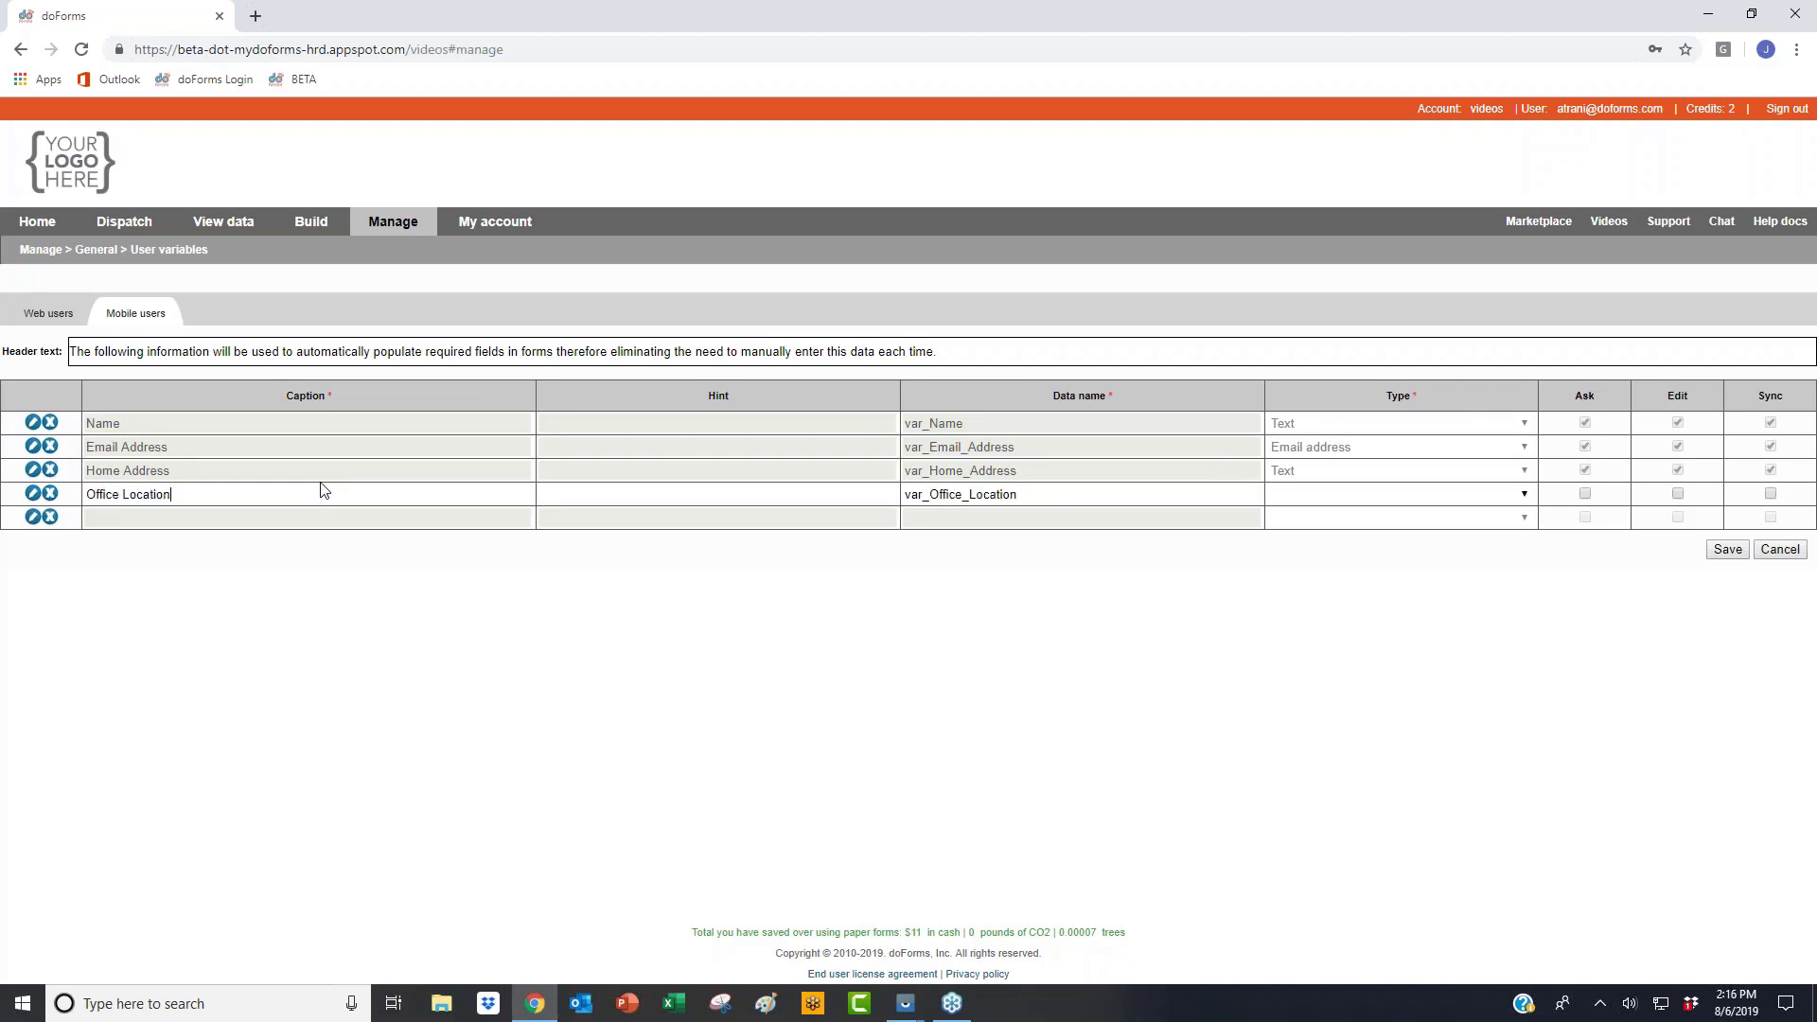
{"action": "left_click", "coordinate": [1363, 493]}
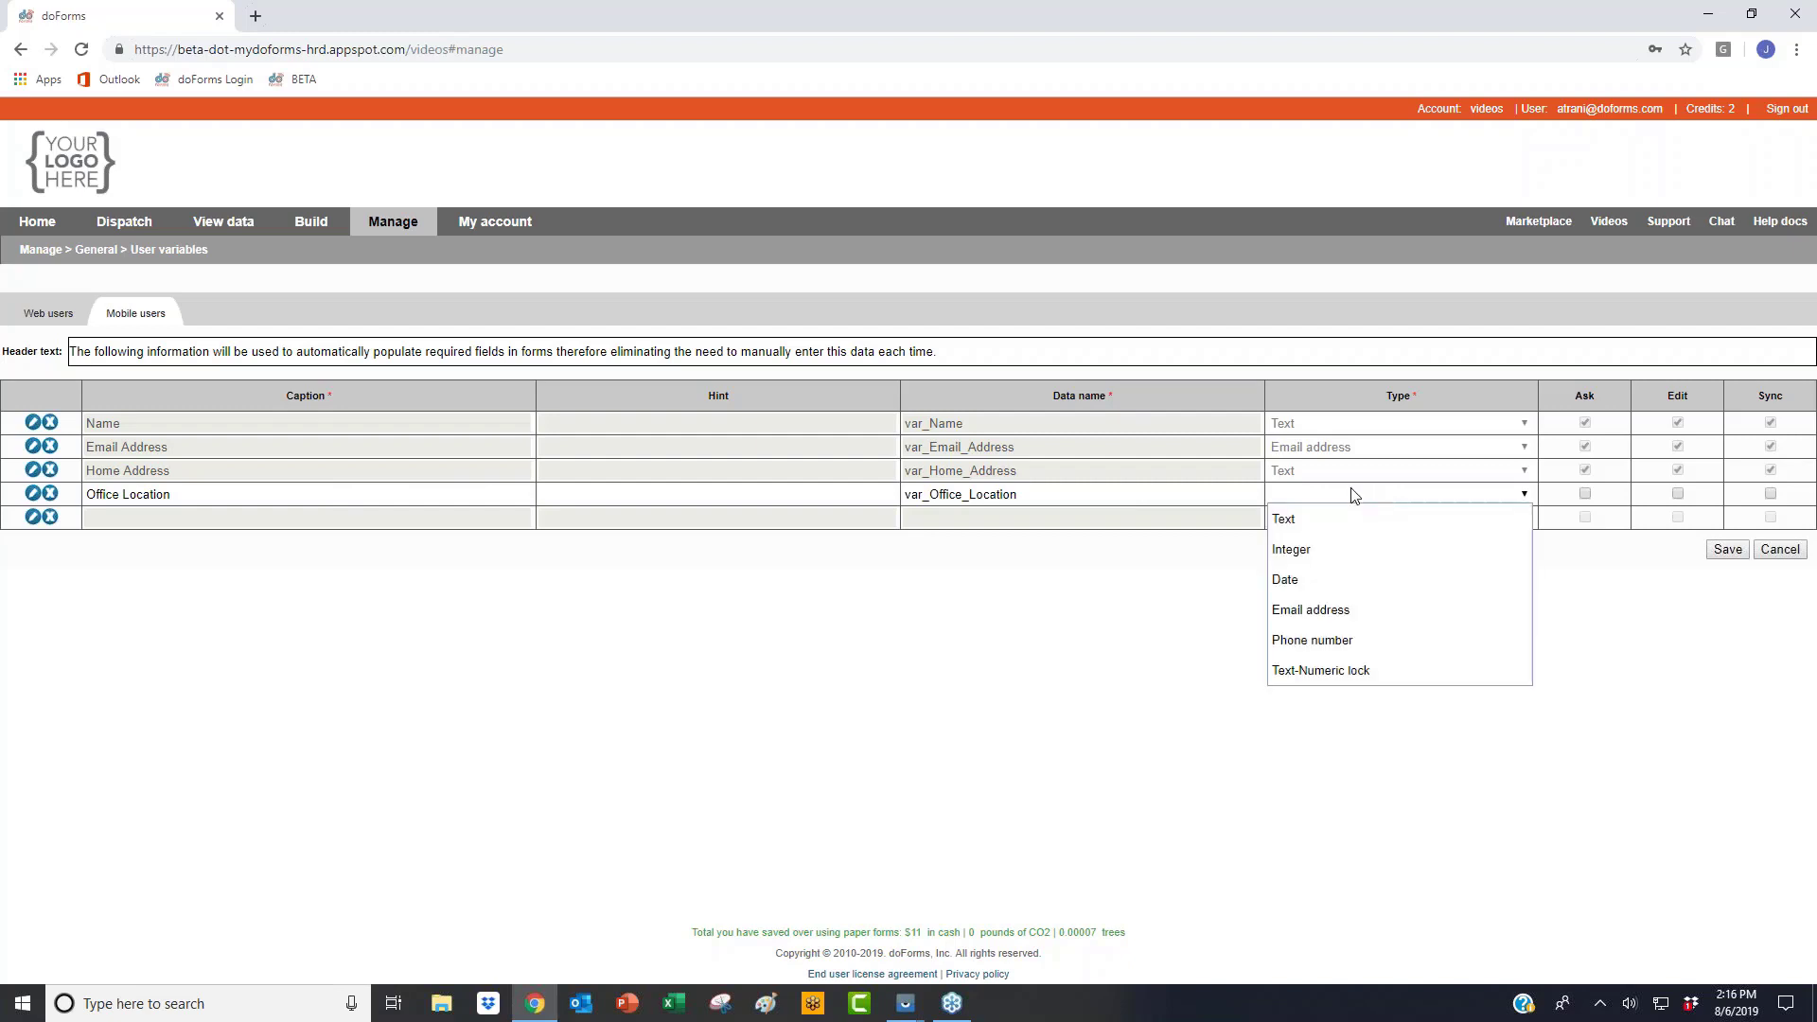
{"action": "left_click", "coordinate": [1377, 516]}
{"action": "left_click", "coordinate": [1585, 493]}
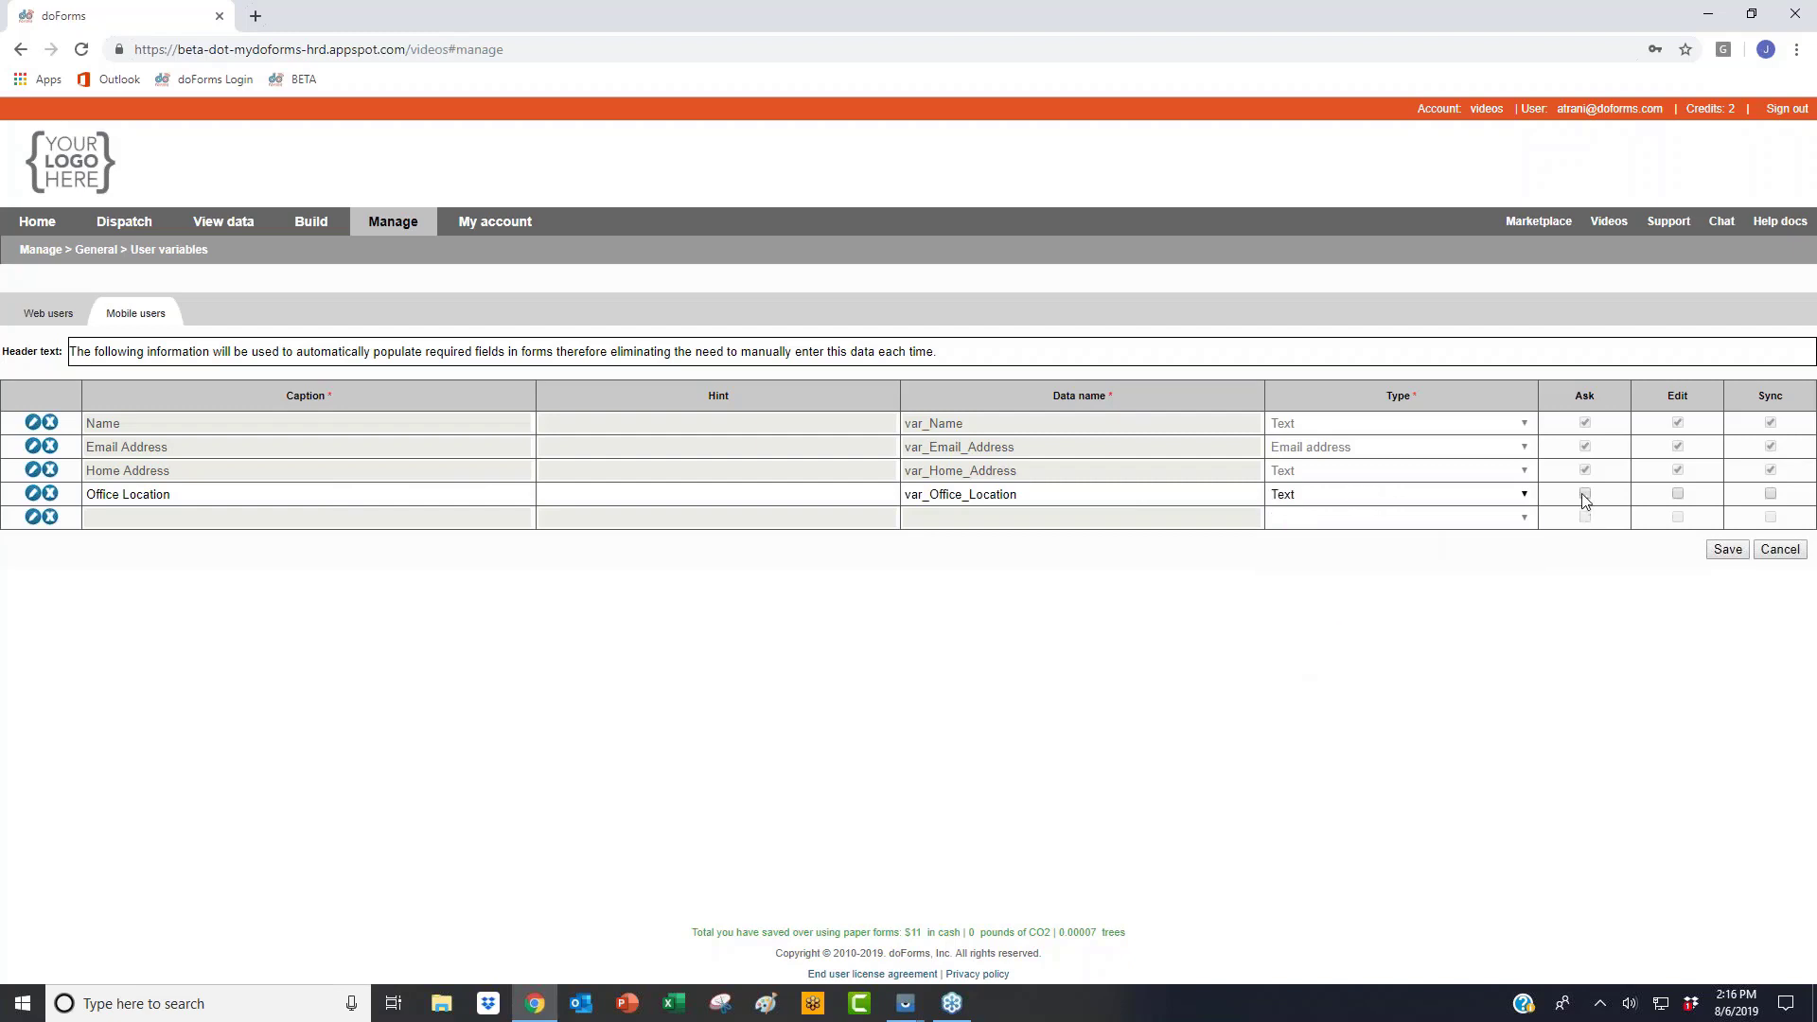
{"action": "left_click", "coordinate": [1677, 493]}
{"action": "left_click", "coordinate": [1770, 494]}
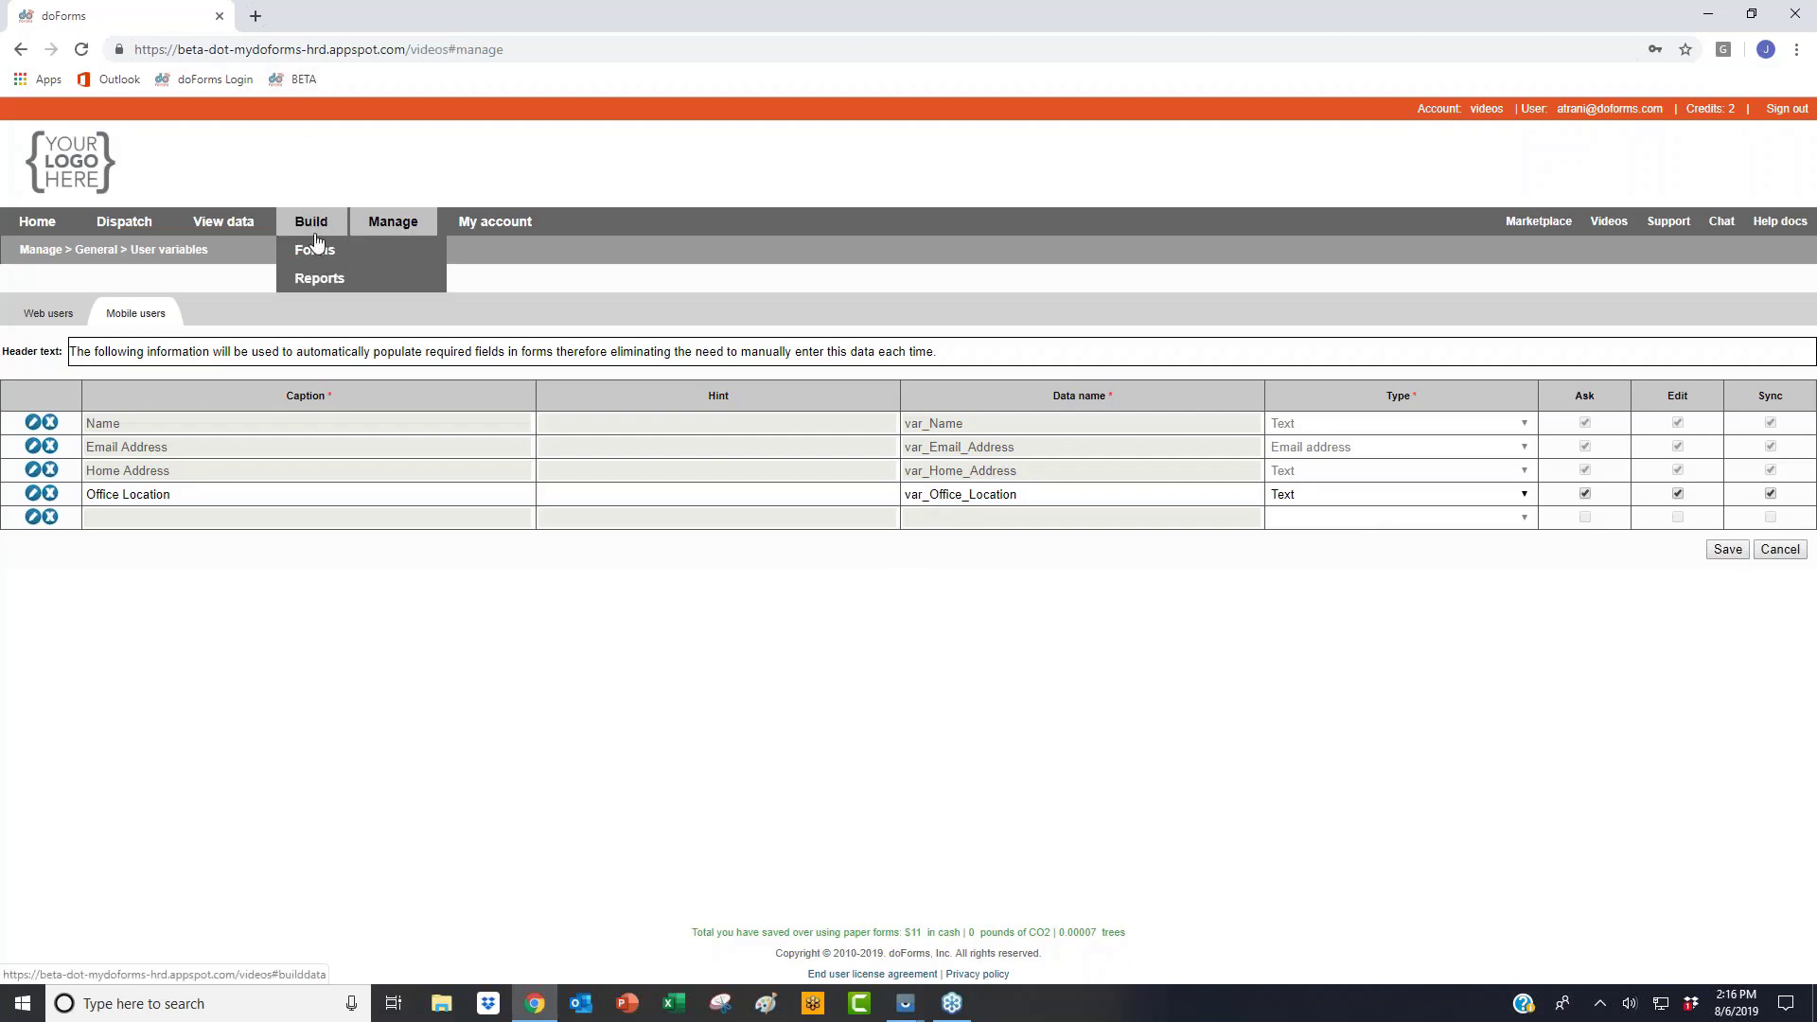
{"action": "left_click", "coordinate": [316, 254]}
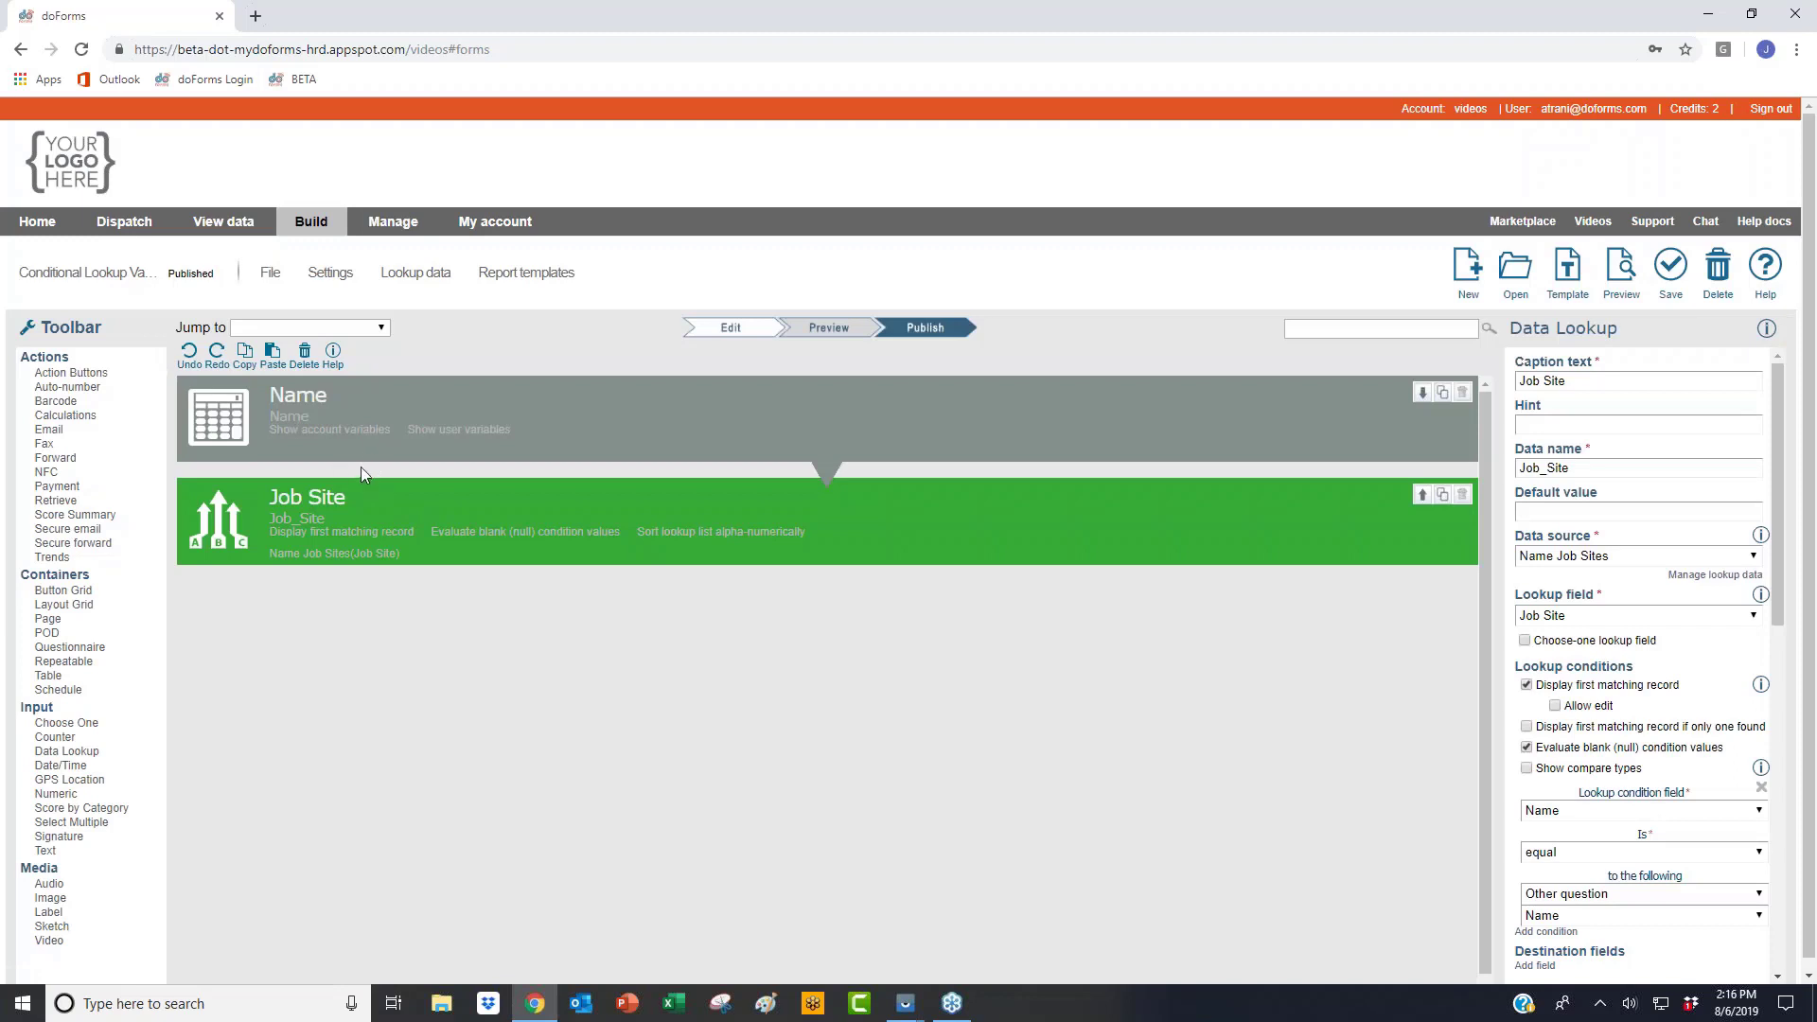
{"action": "left_click", "coordinate": [375, 418]}
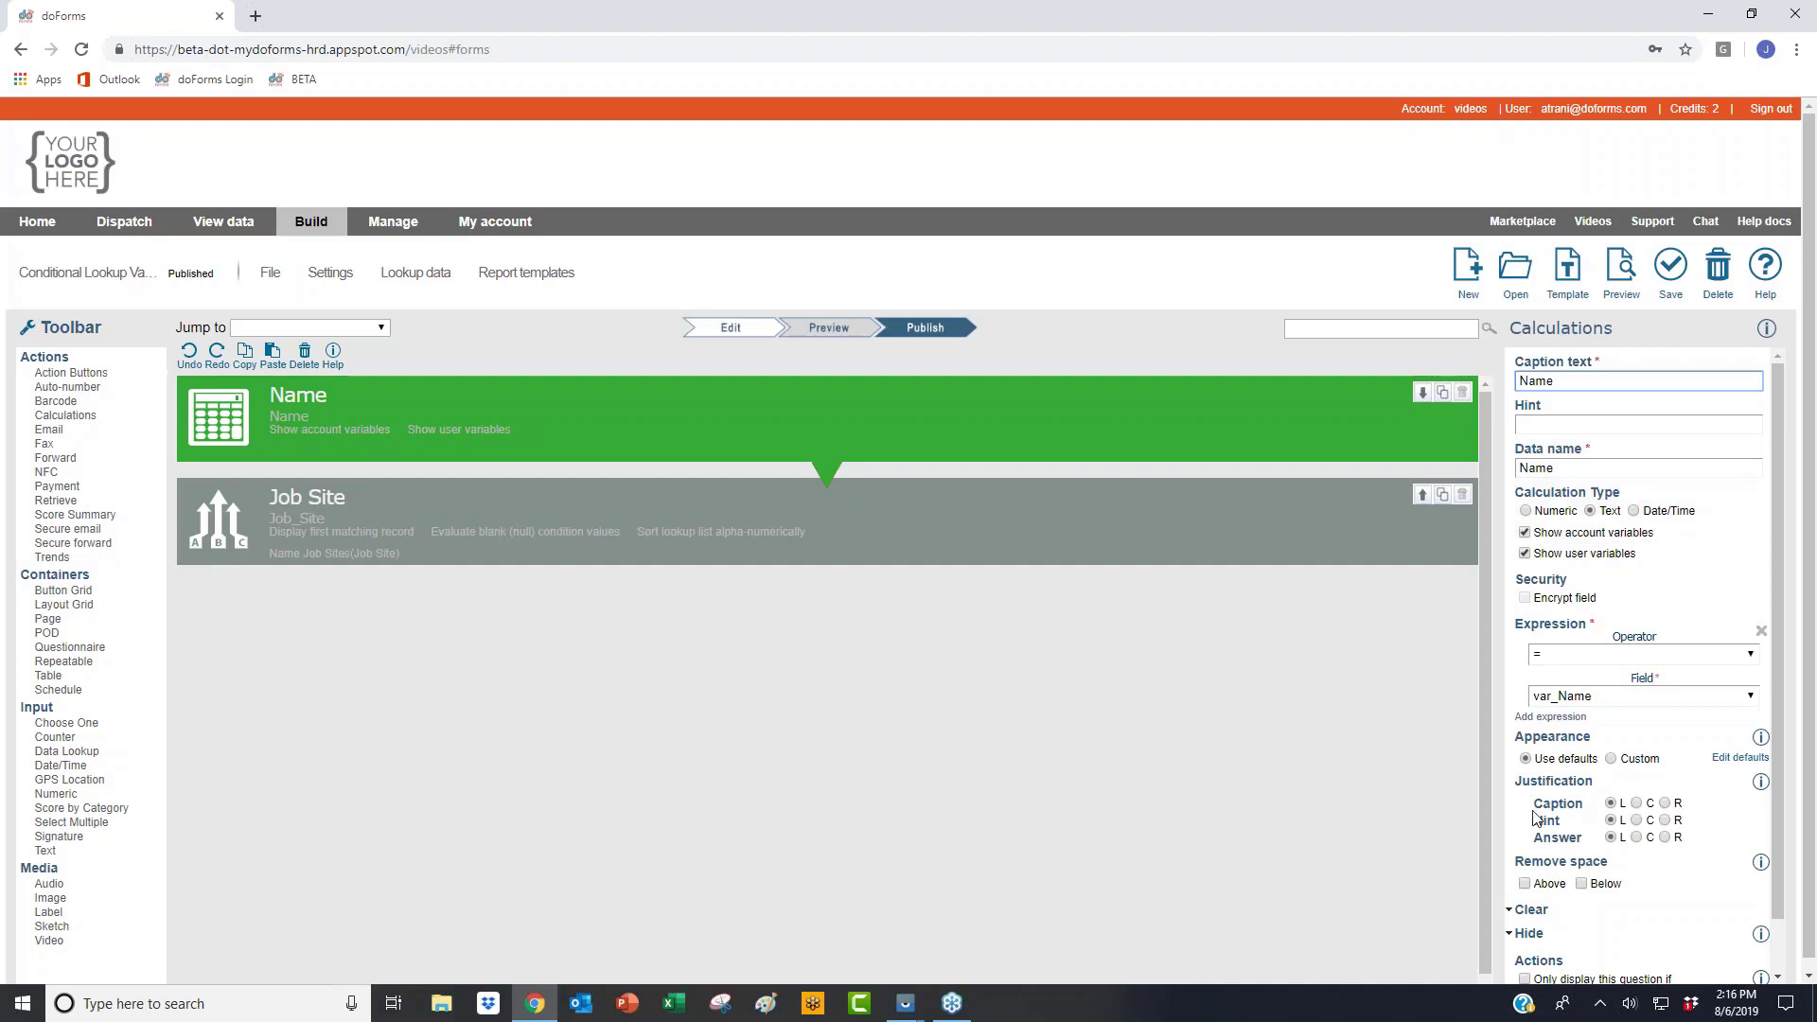
{"action": "left_click", "coordinate": [1606, 698]}
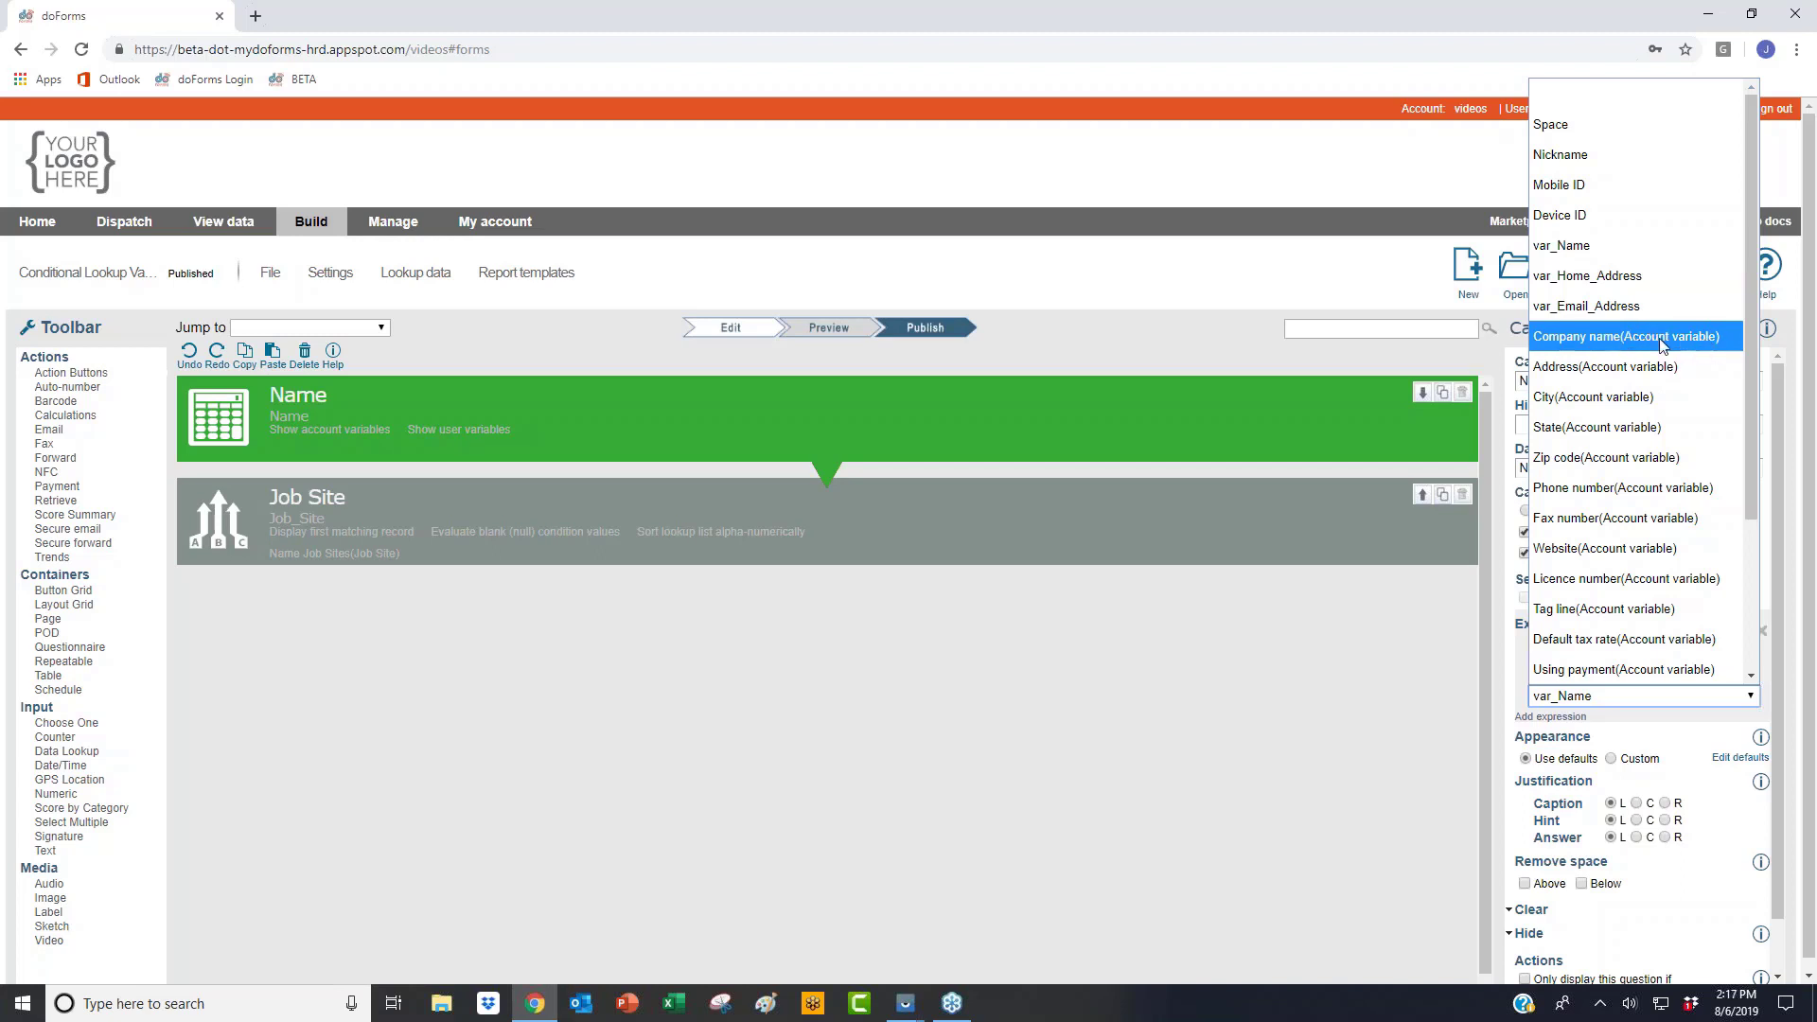
{"action": "left_click", "coordinate": [730, 405]}
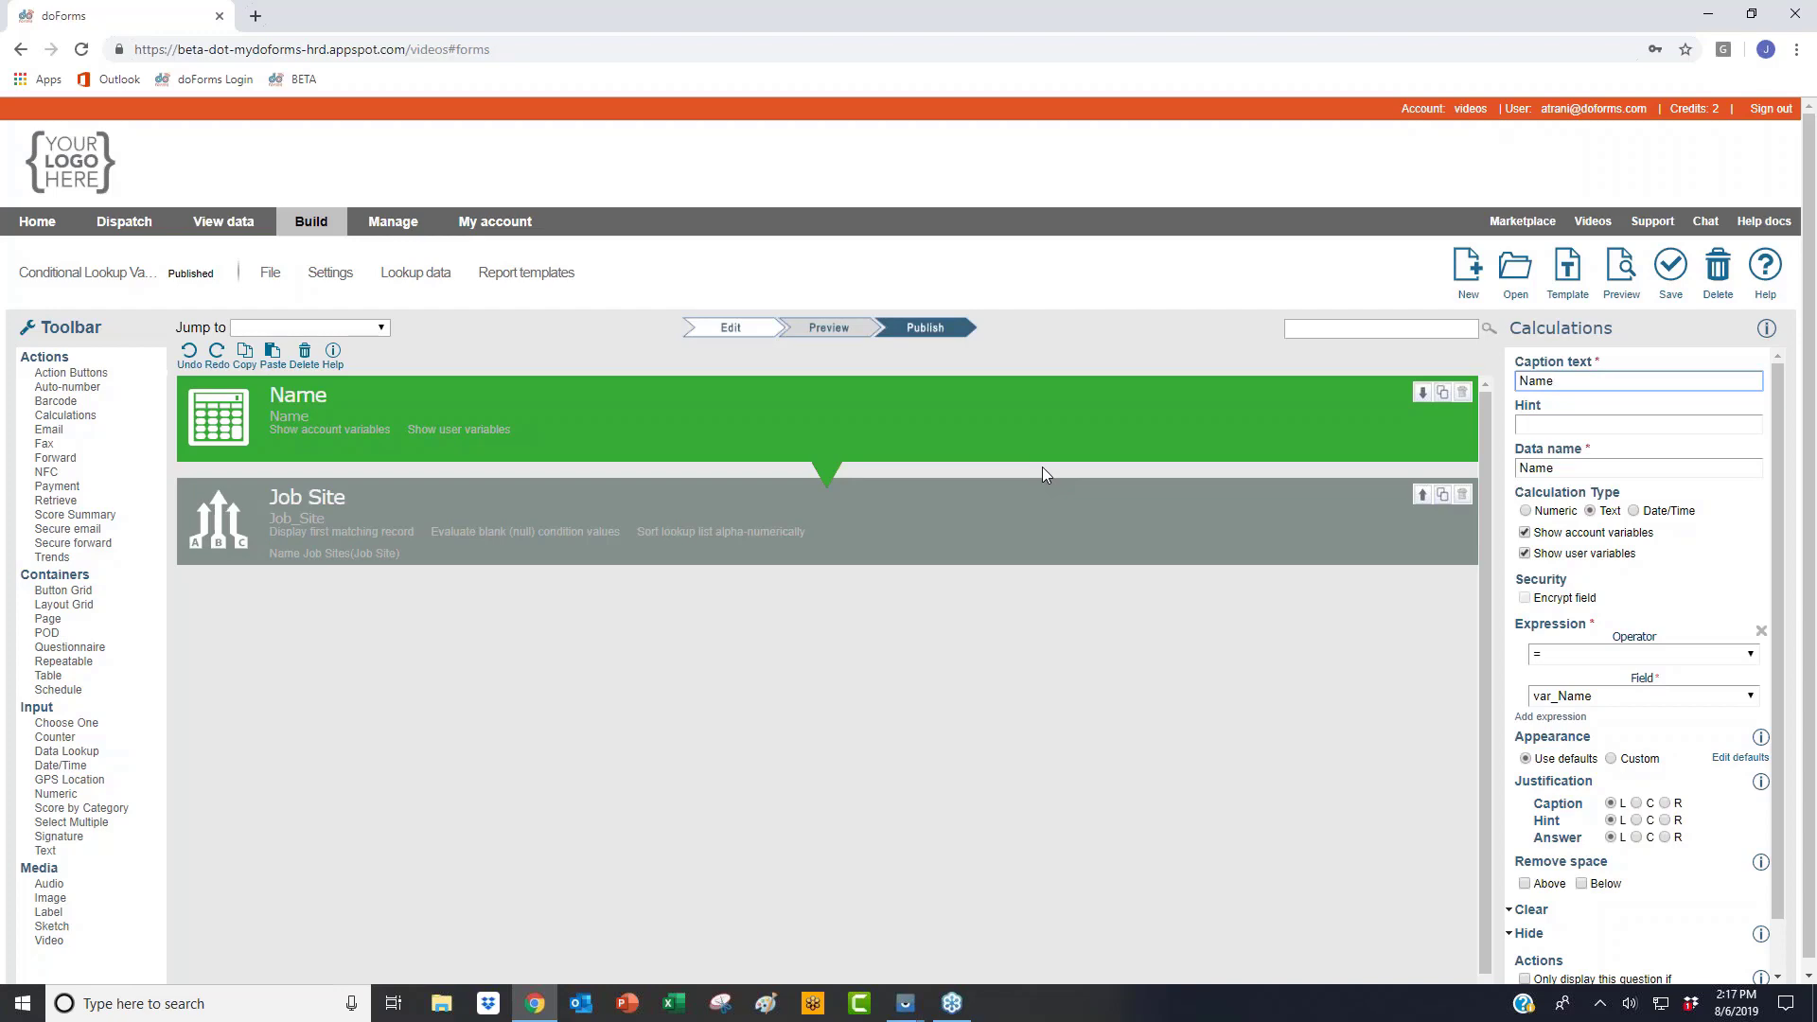
{"action": "left_click", "coordinate": [1515, 269]}
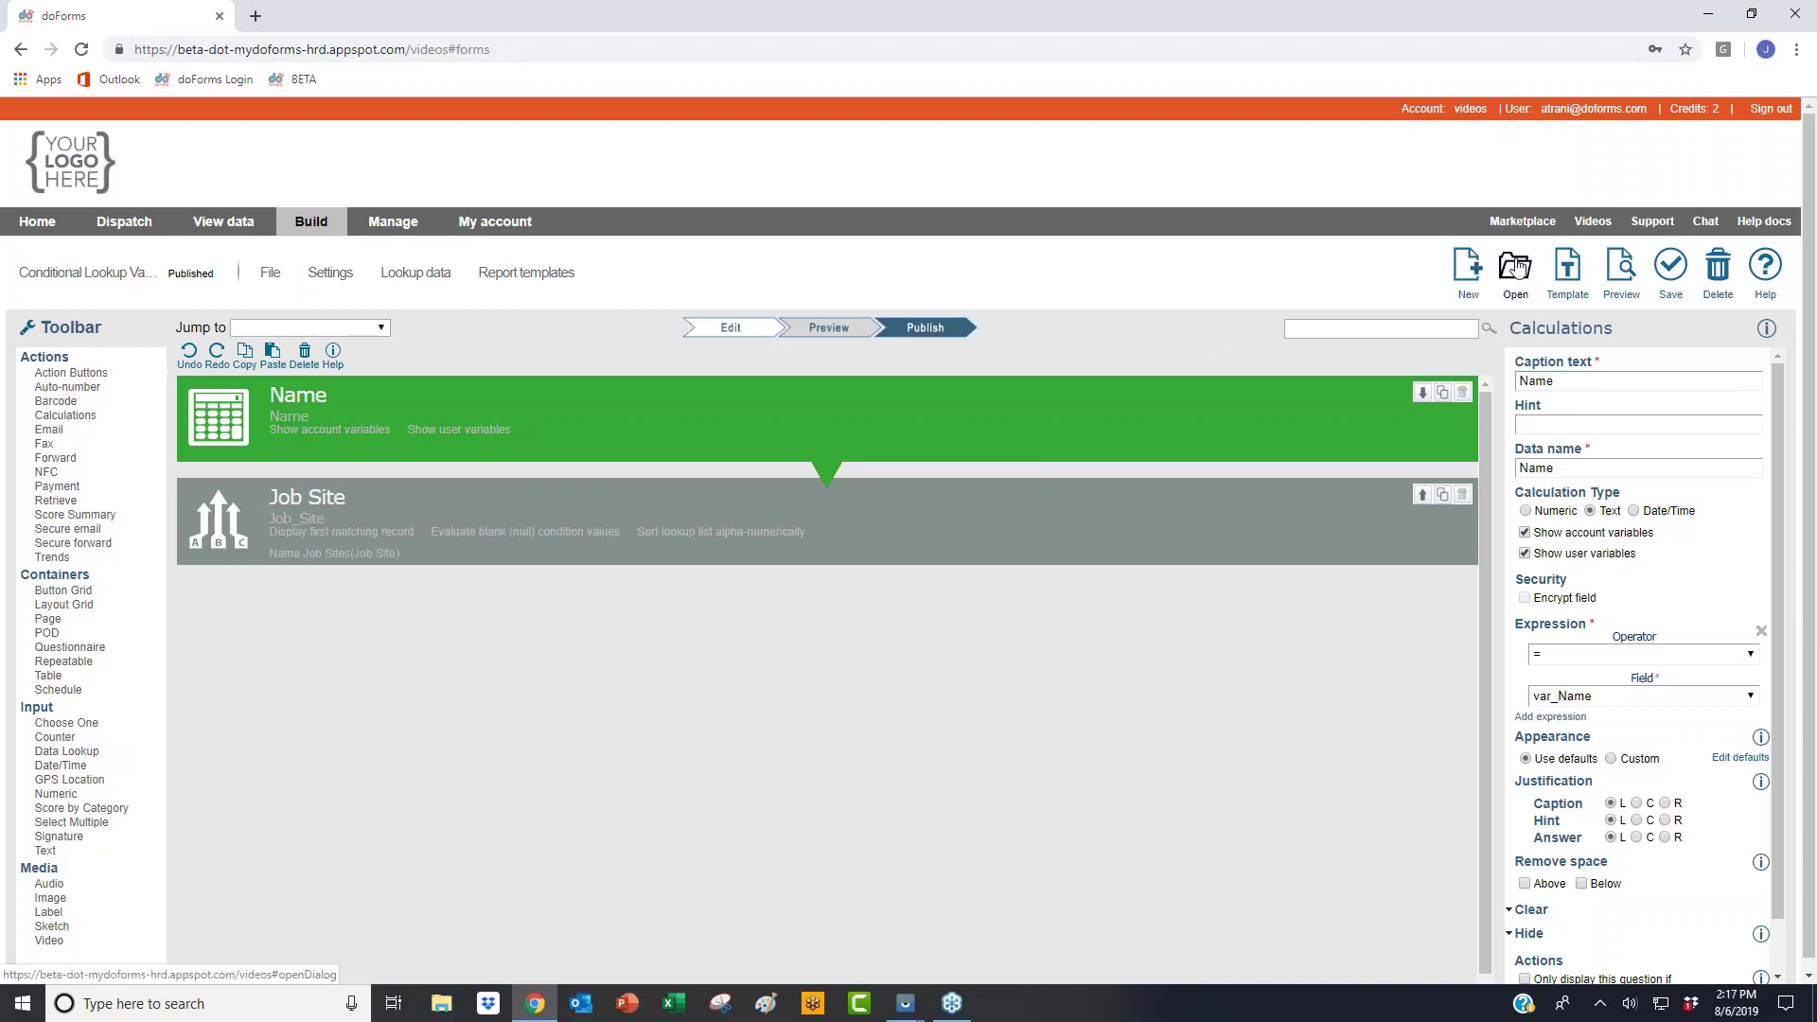
Step: Discard unsaved changes, sort forms by Last modified, and open Form A for editing
{"action": "left_click", "coordinate": [870, 503]}
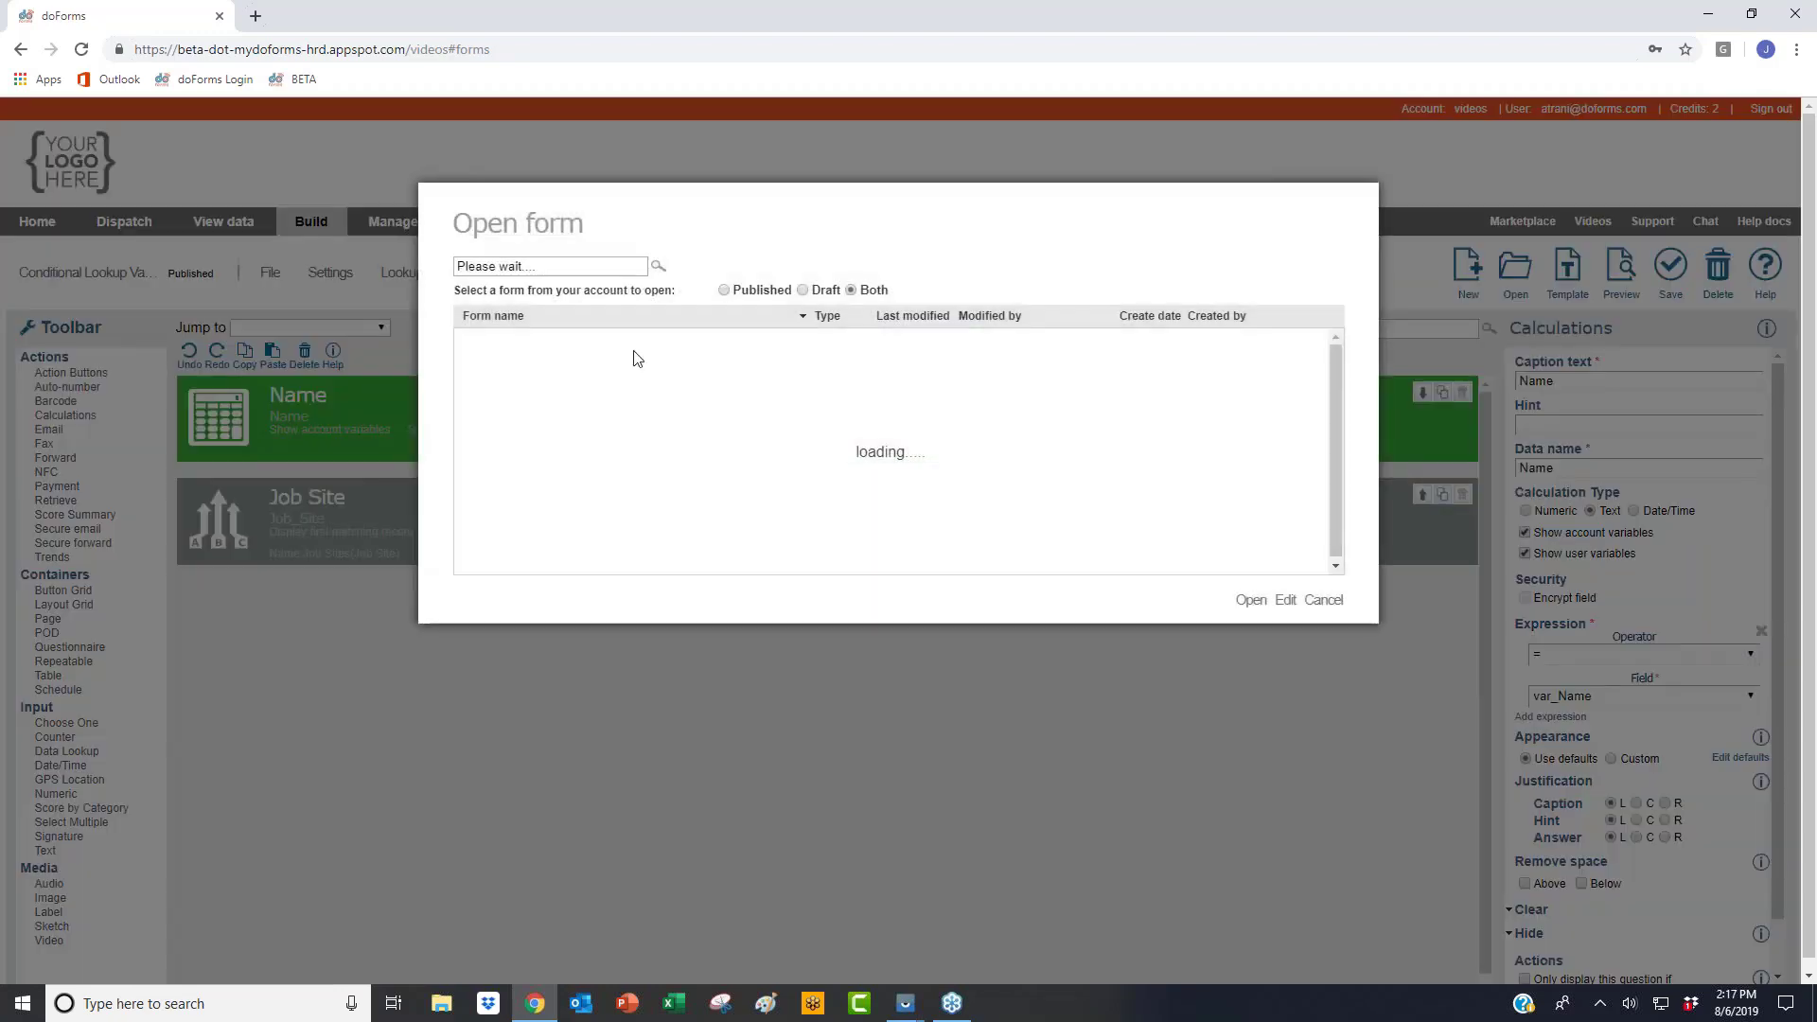
{"action": "left_click", "coordinate": [889, 316]}
{"action": "left_click", "coordinate": [545, 339]}
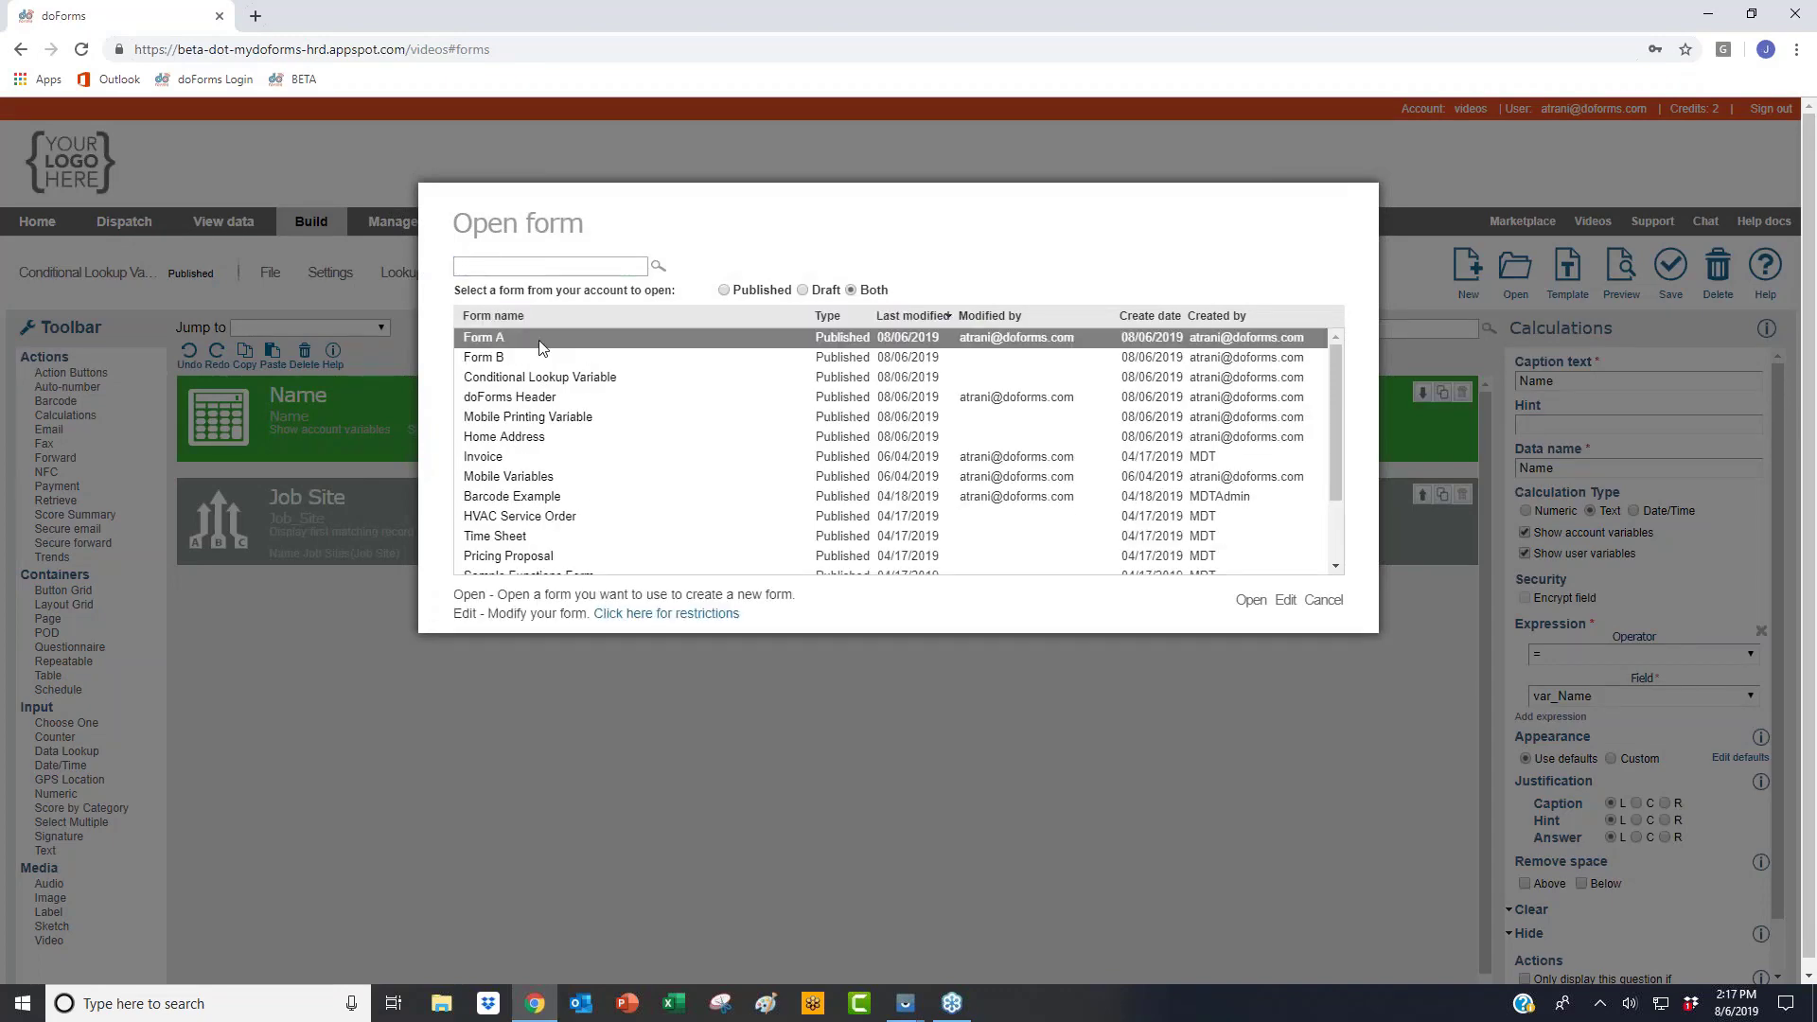
{"action": "left_click", "coordinate": [1256, 602]}
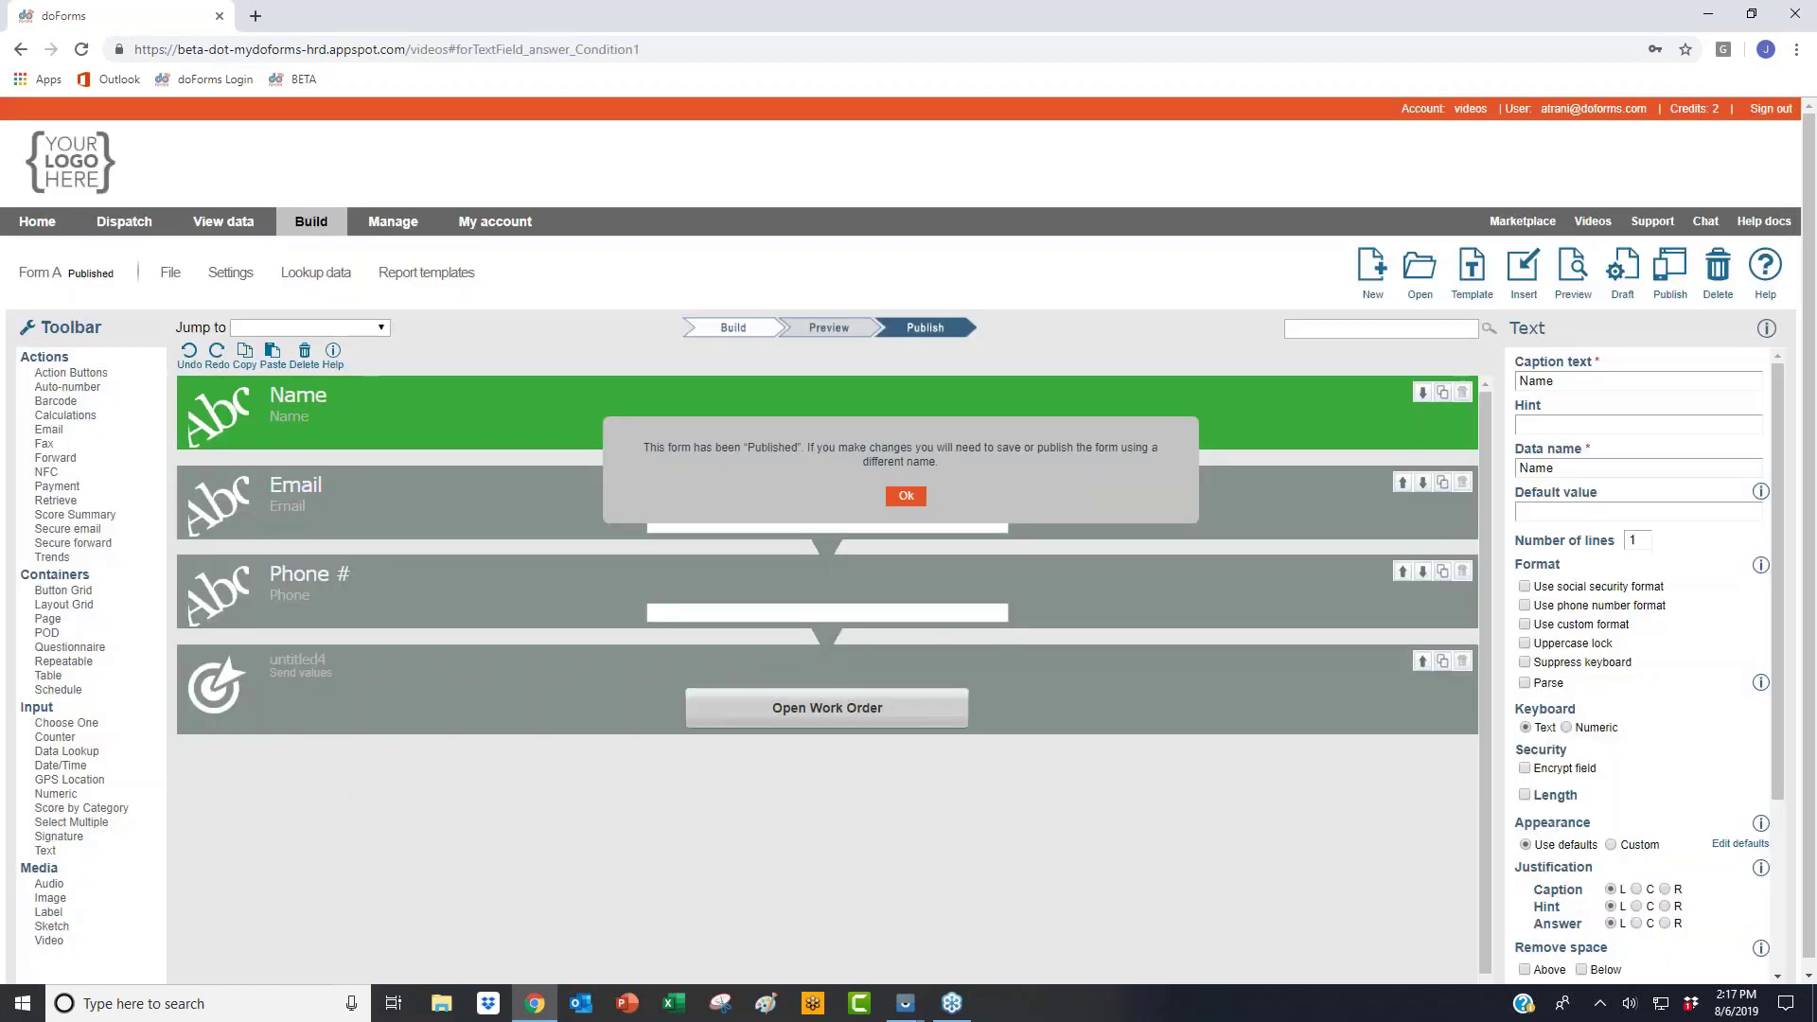
{"action": "left_click", "coordinate": [905, 496]}
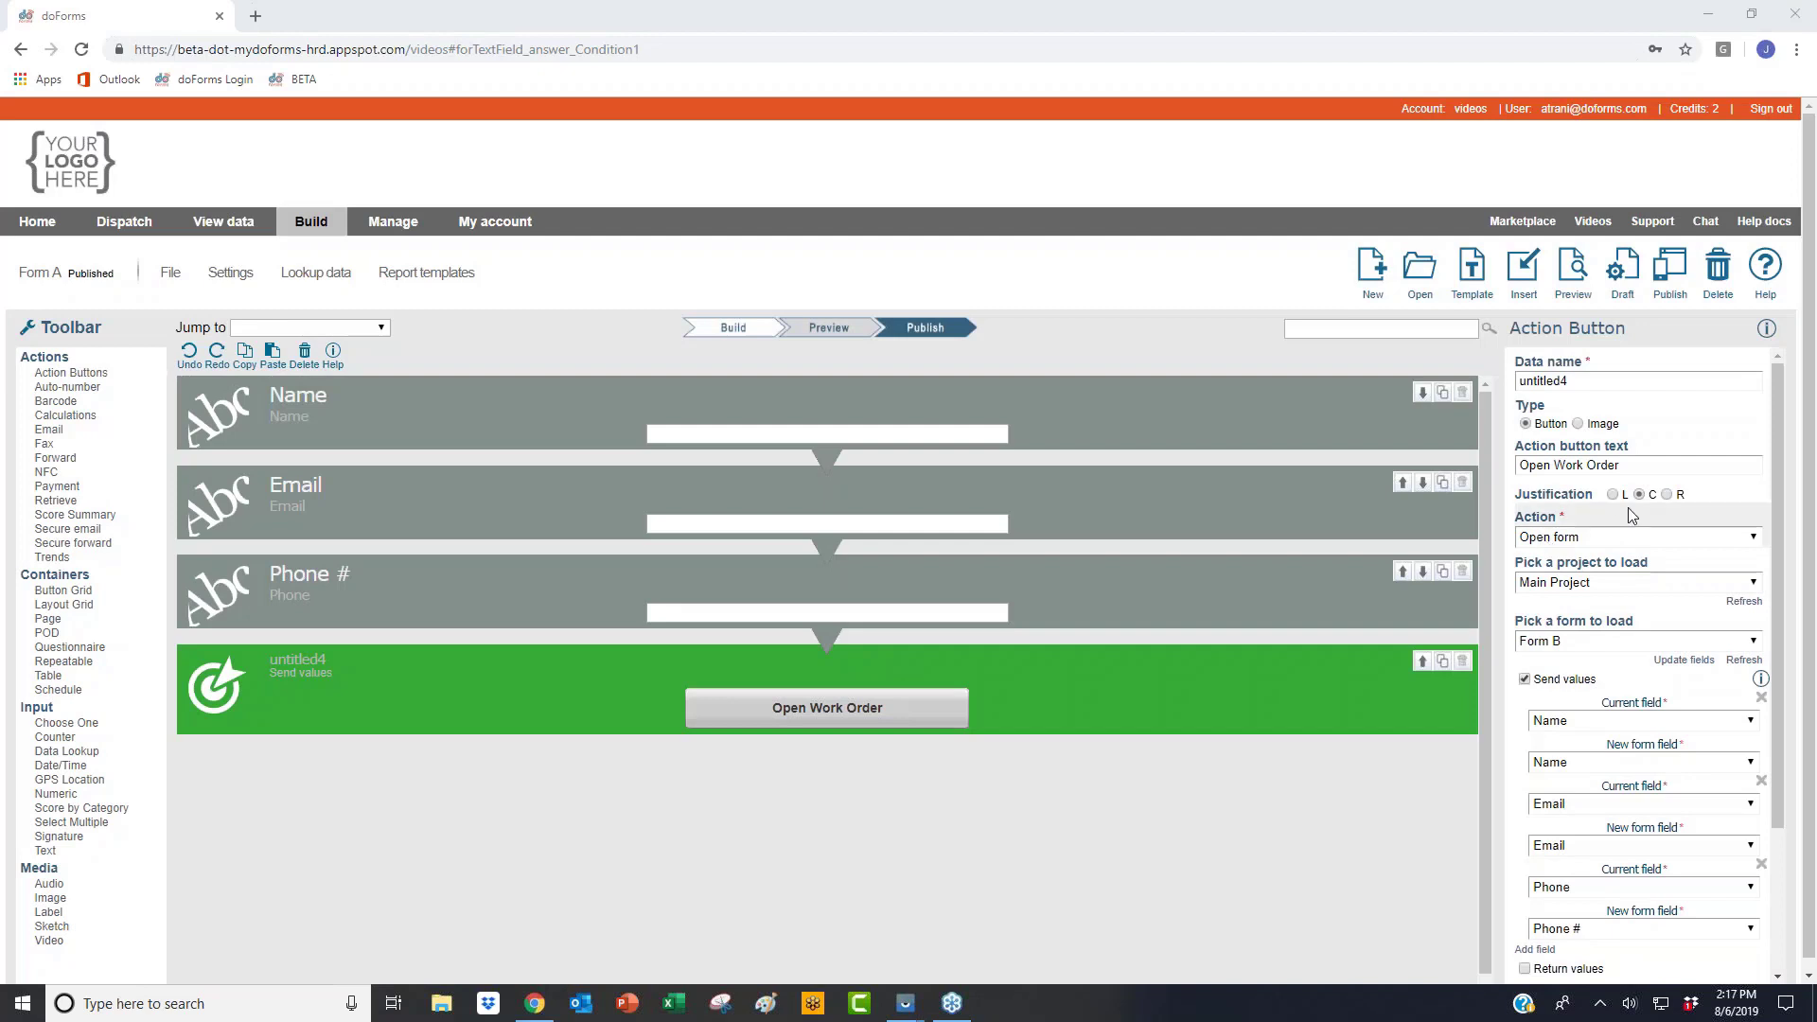
{"action": "scroll", "coordinate": [1534, 567], "scroll_direction": "down", "scroll_amount": 1}
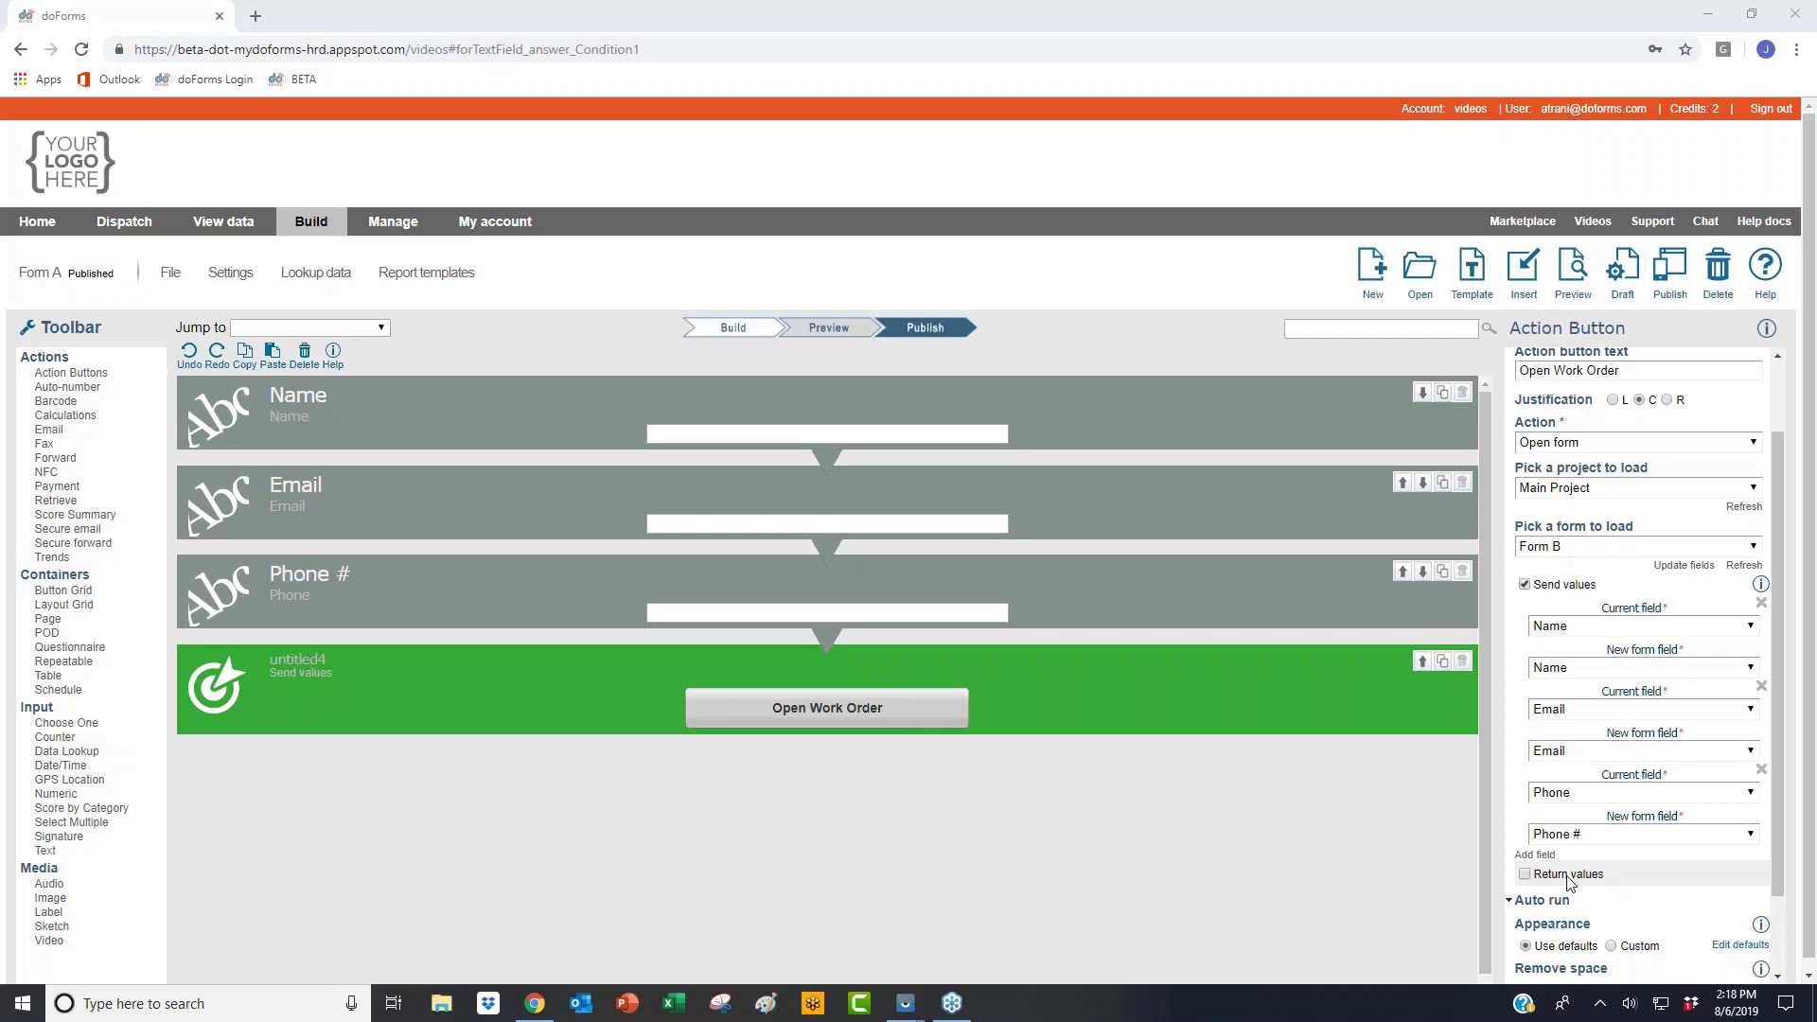
{"action": "scroll", "coordinate": [1732, 549], "scroll_direction": "up", "scroll_amount": 1}
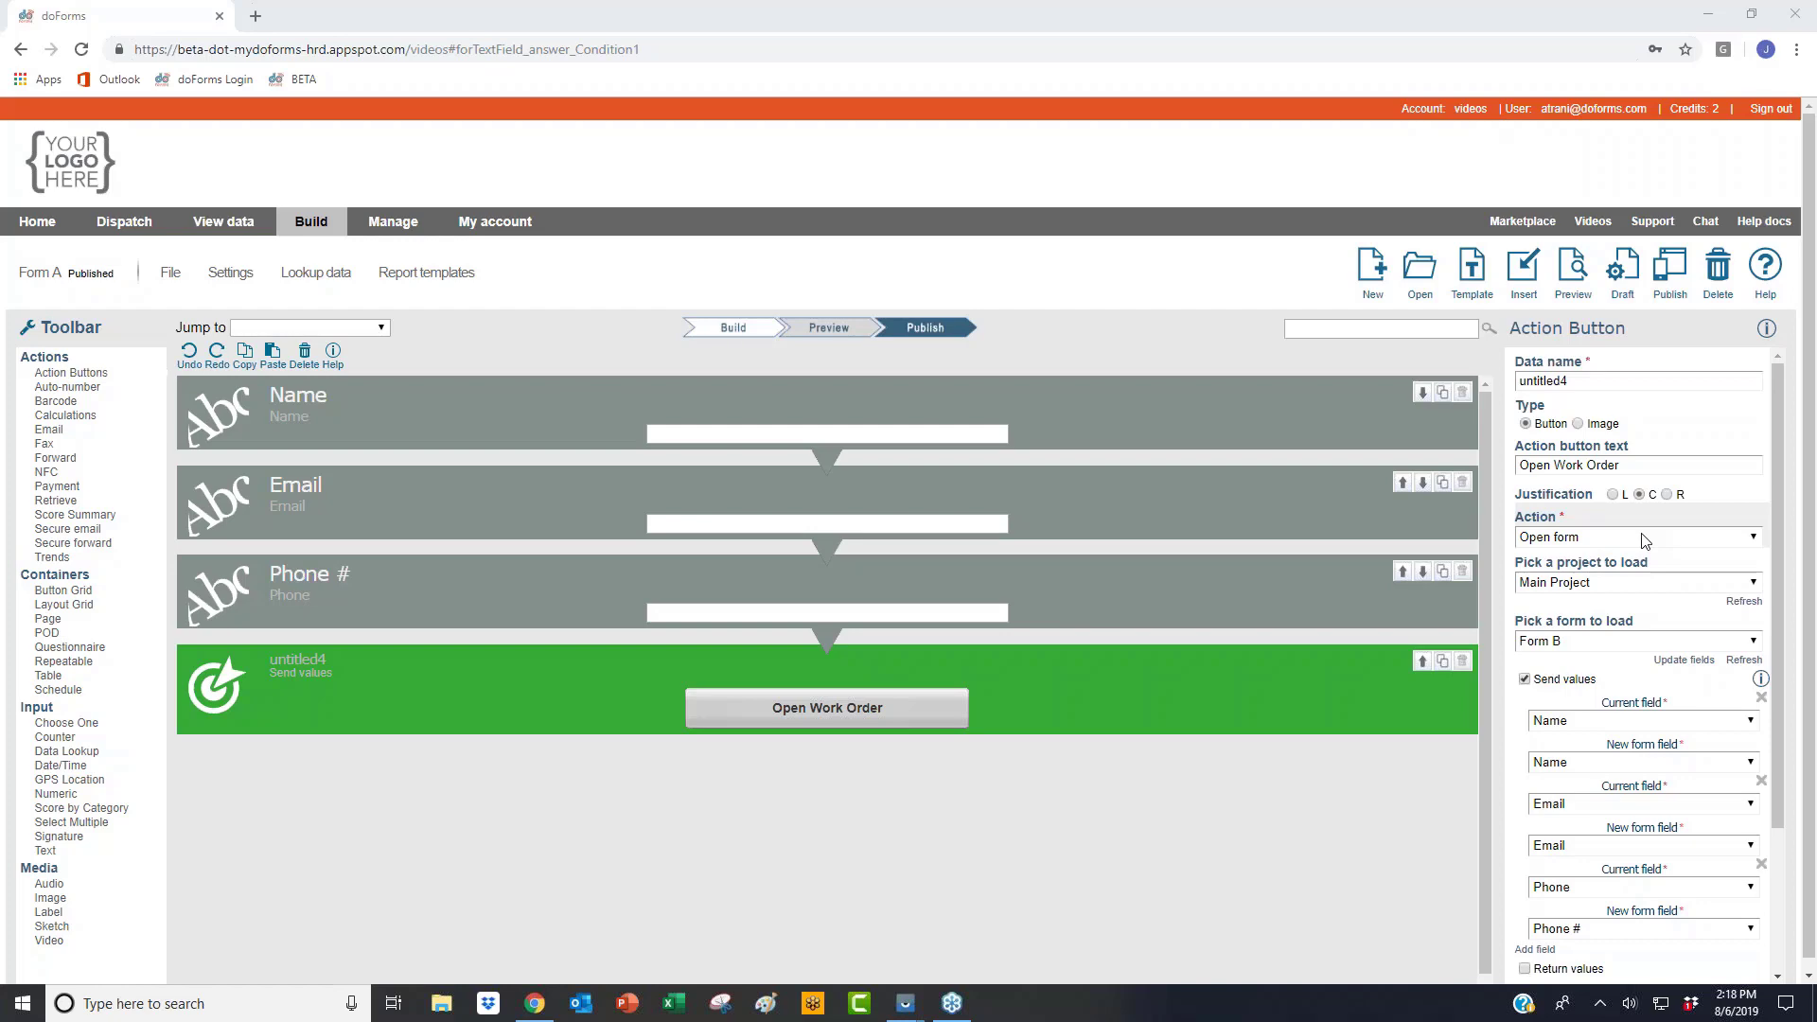
{"action": "left_click", "coordinate": [1645, 538]}
{"action": "left_click", "coordinate": [1645, 537]}
{"action": "left_click", "coordinate": [1645, 537]}
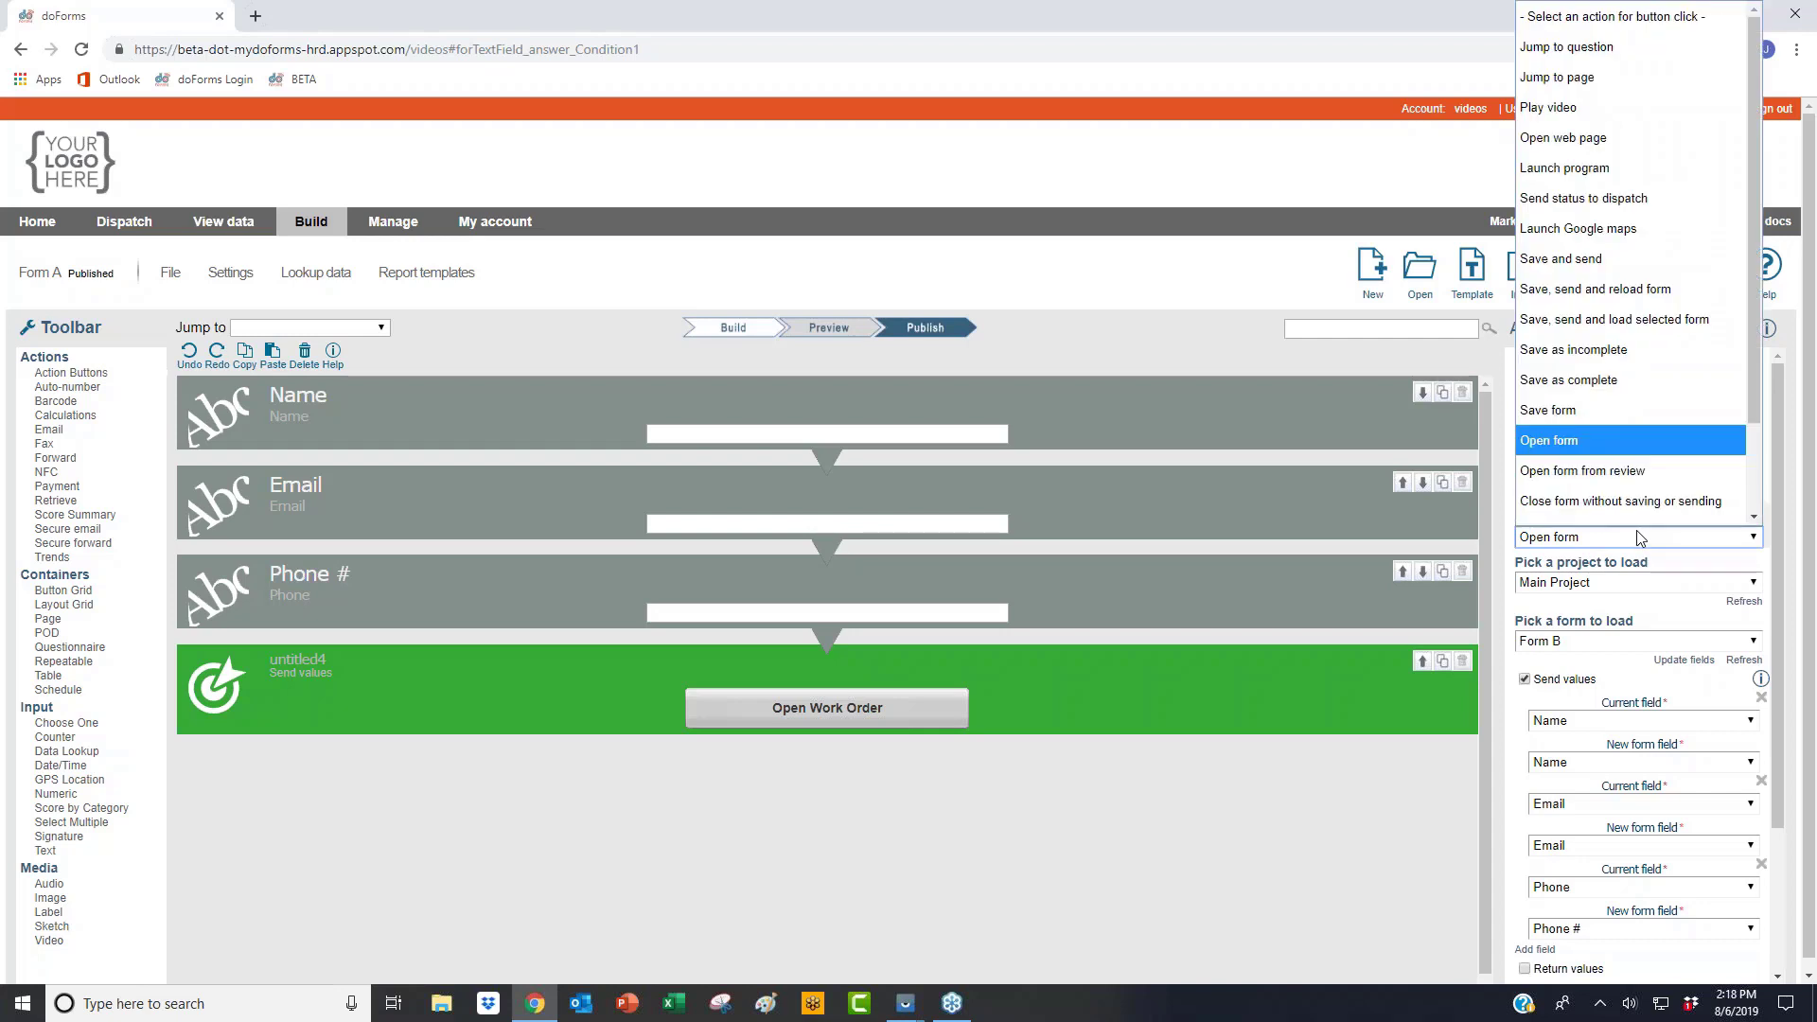
{"action": "scroll", "coordinate": [1633, 469], "scroll_direction": "down", "scroll_amount": 1}
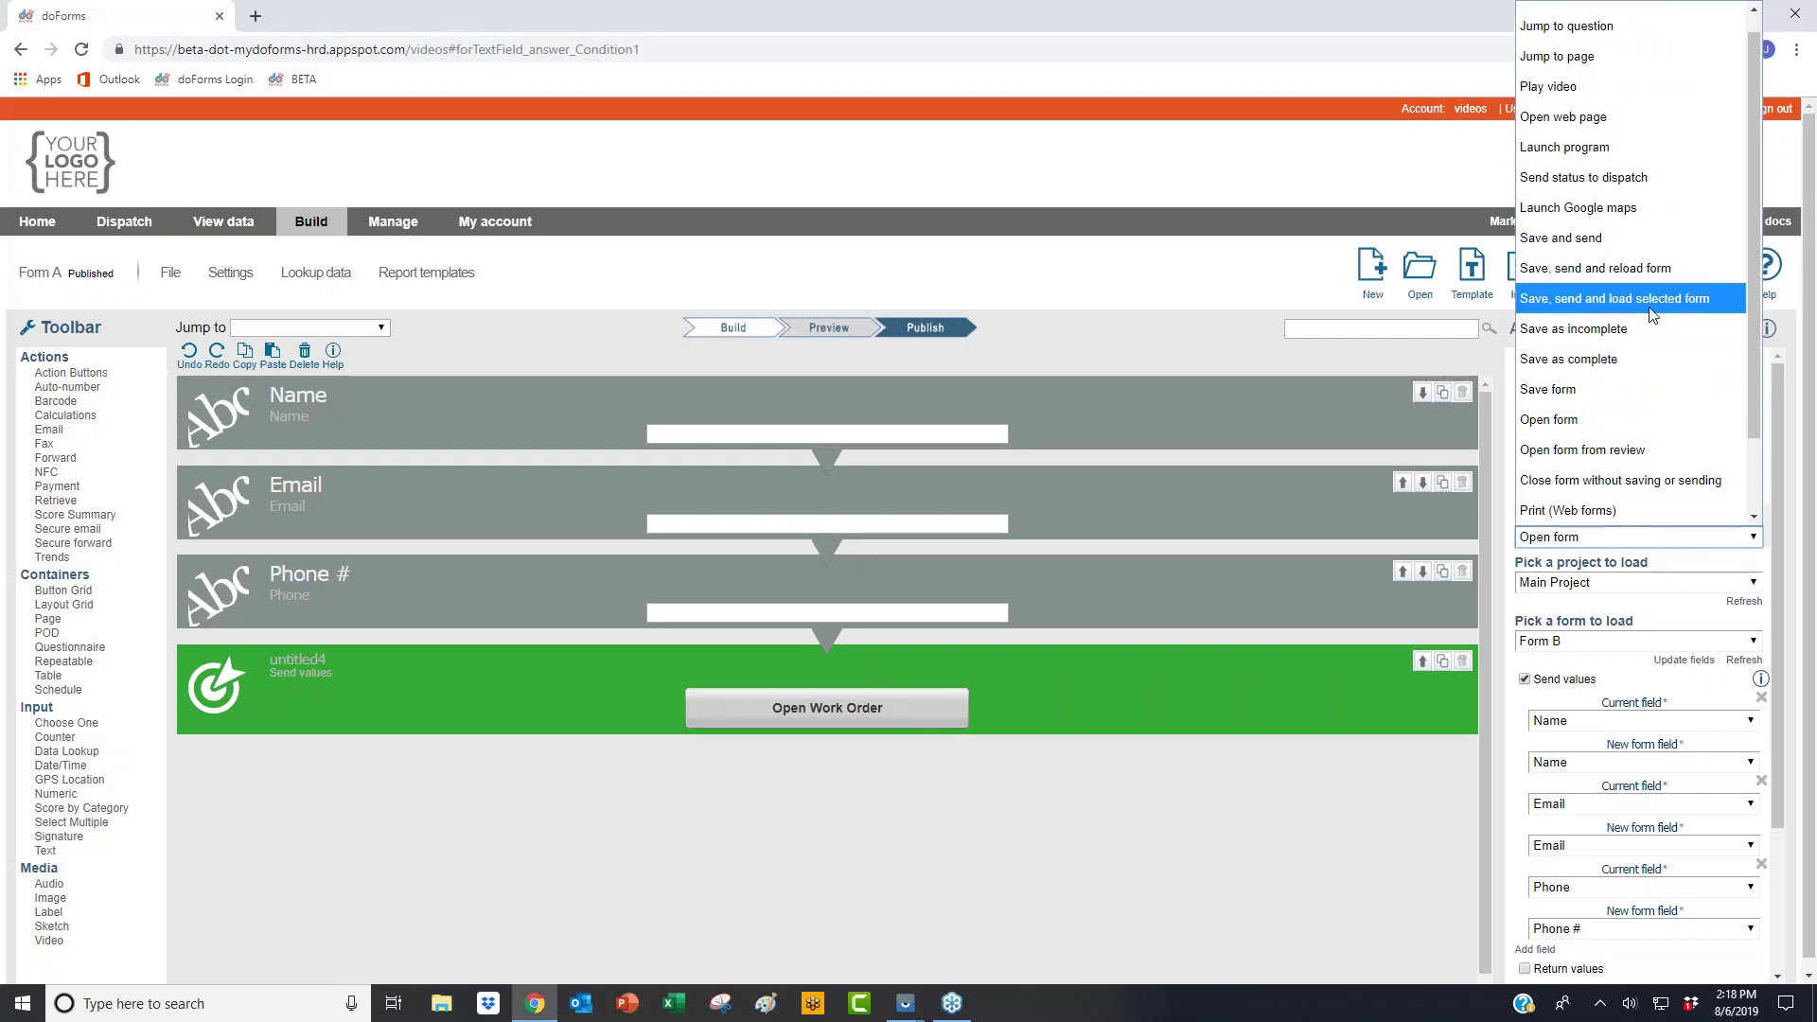
{"action": "left_click", "coordinate": [1276, 670]}
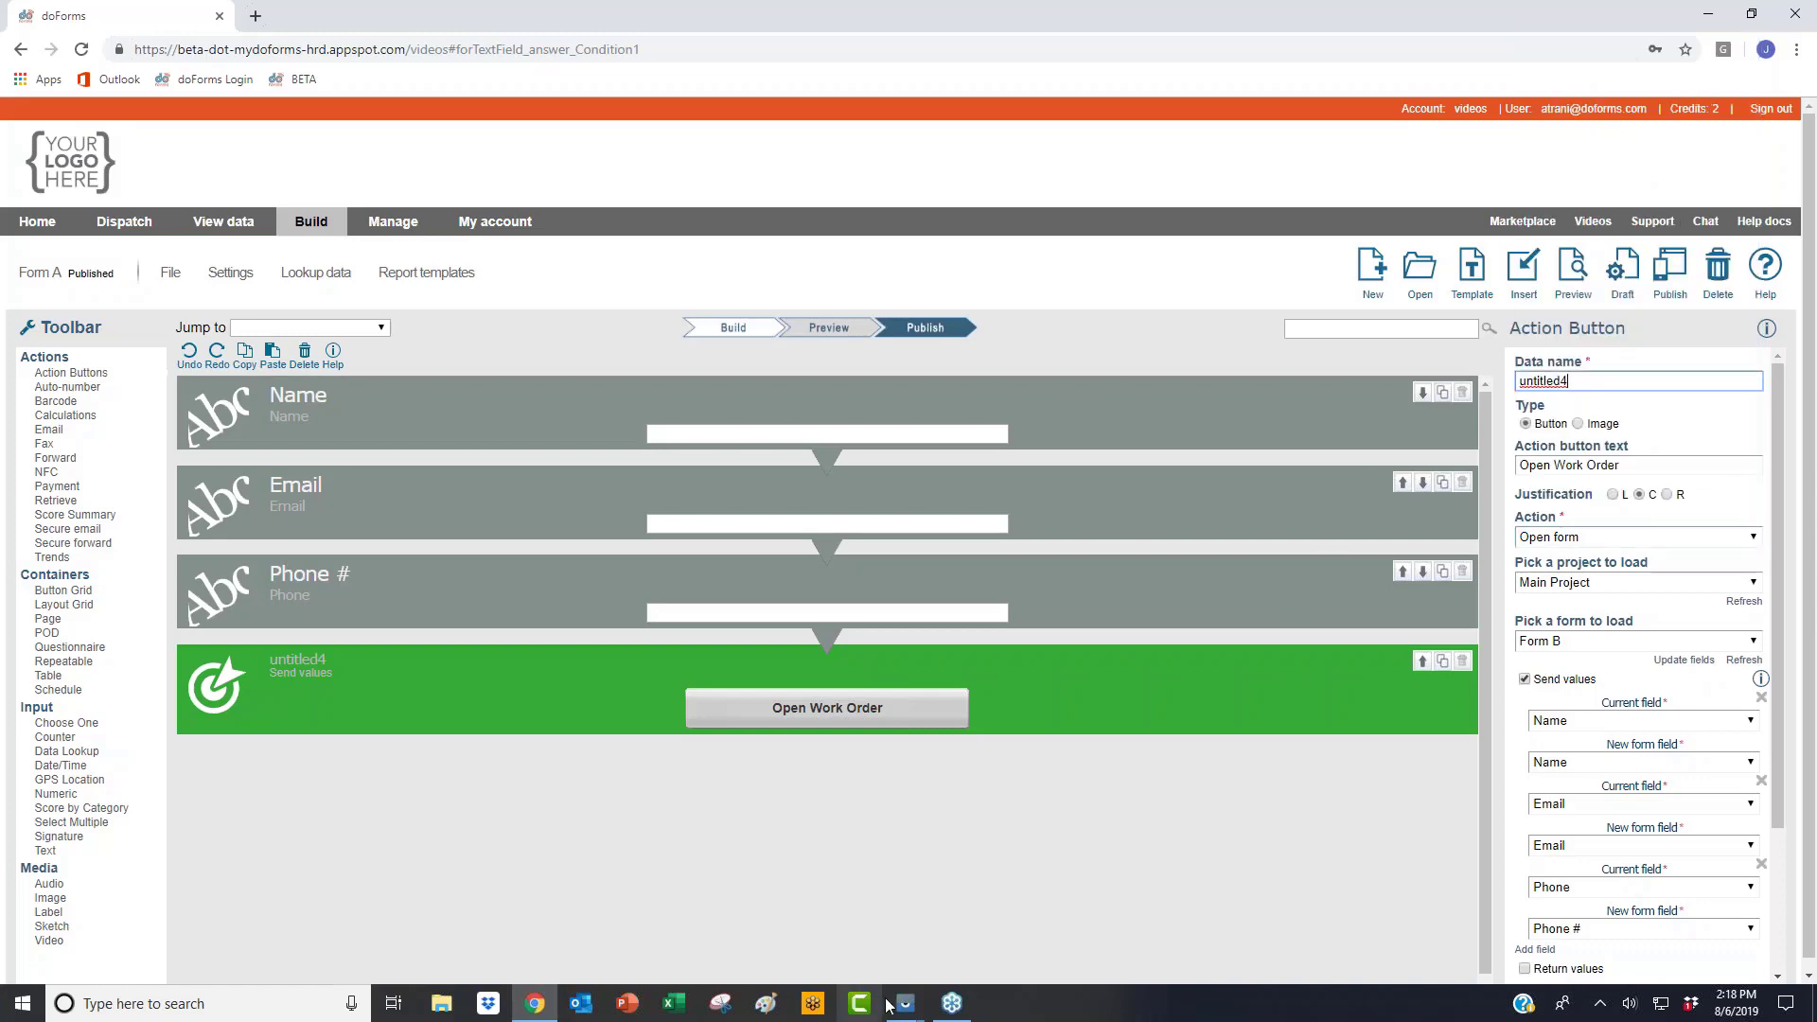
Step: Bring the SM T700 tablet emulator forward and open Form A from its doForms home screen
{"action": "mouse_move", "coordinate": [906, 1004]}
{"action": "left_click", "coordinate": [954, 909]}
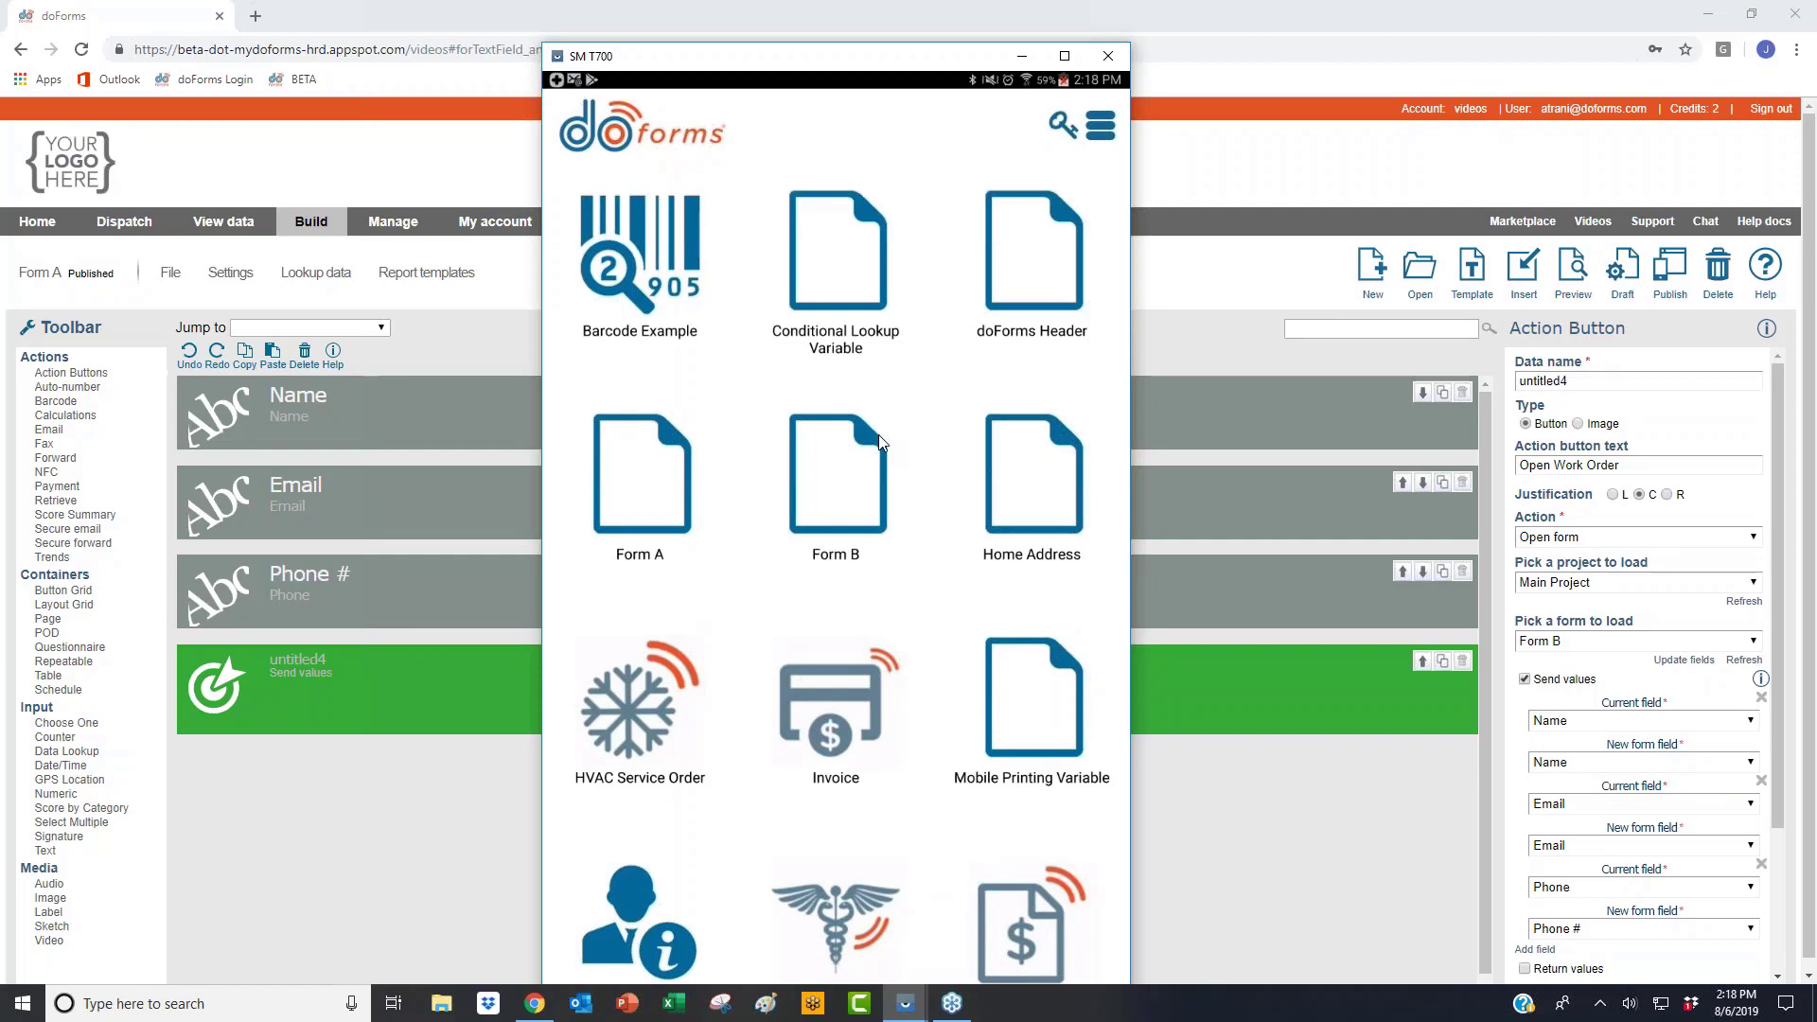
{"action": "left_click", "coordinate": [878, 441]}
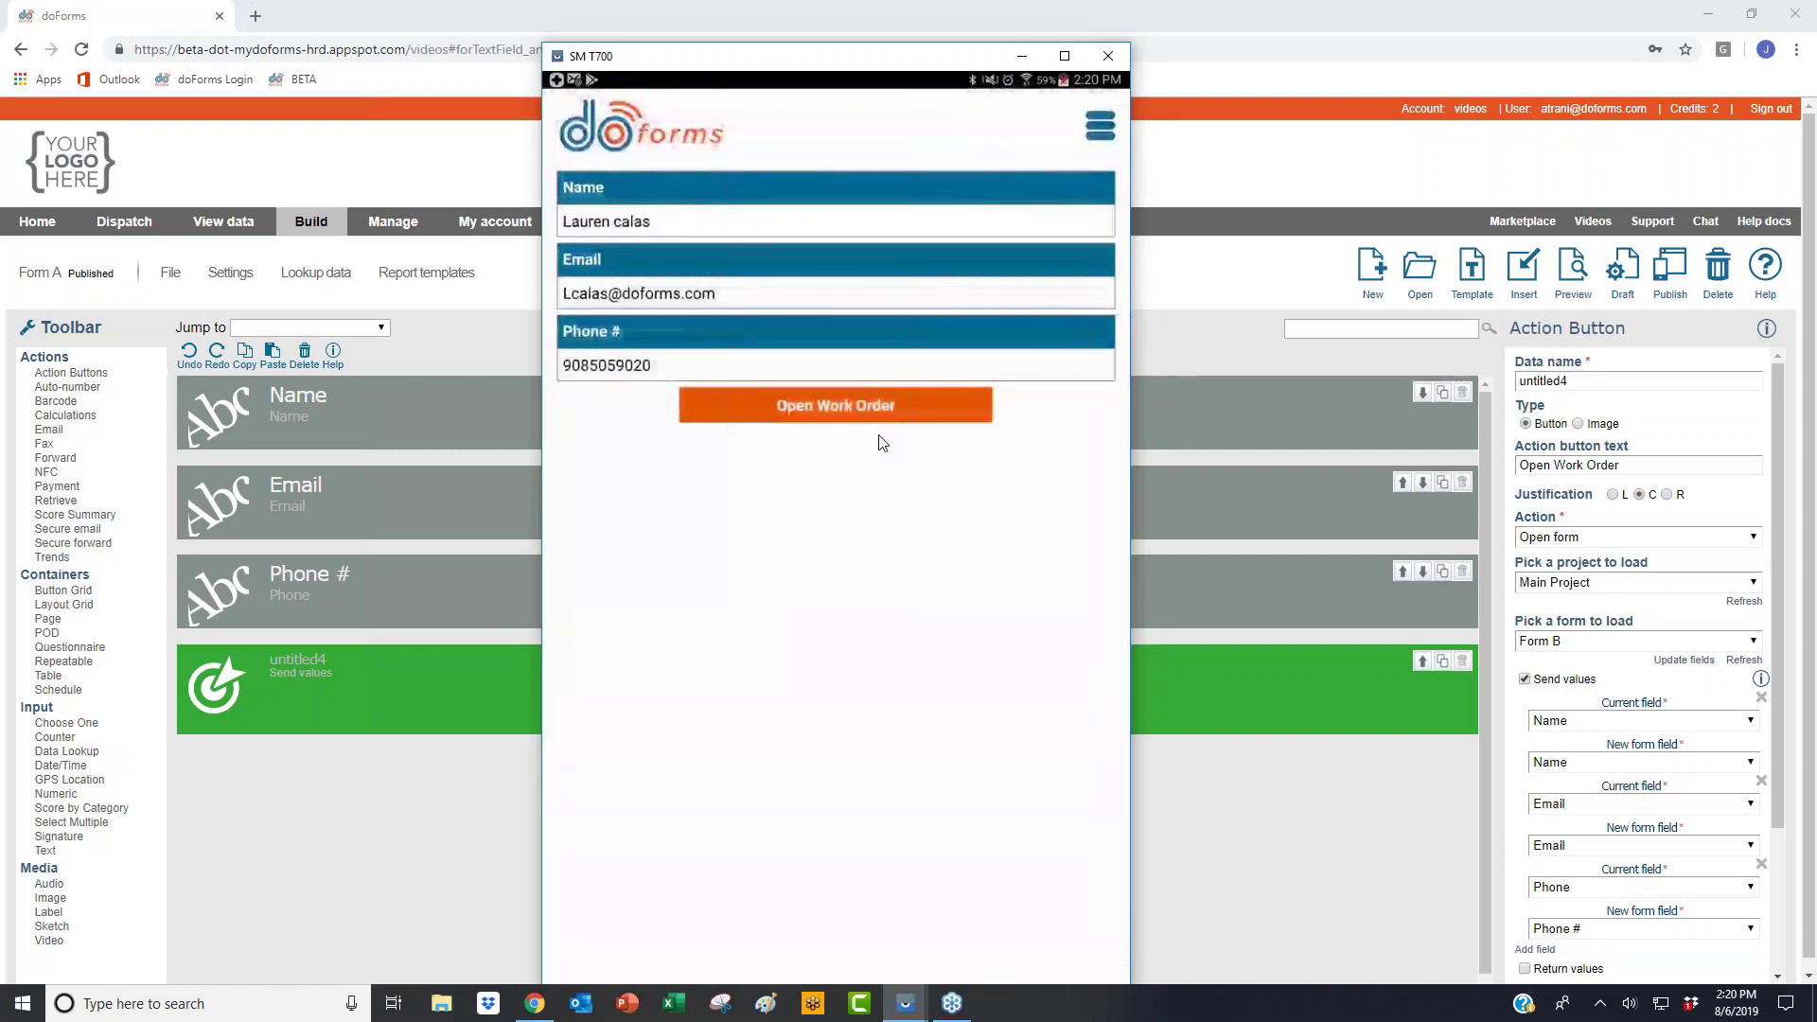
Step: Scroll down the page, then switch focus back to the doForms browser window
{"action": "scroll", "coordinate": [1552, 757], "scroll_direction": "down", "scroll_amount": 2}
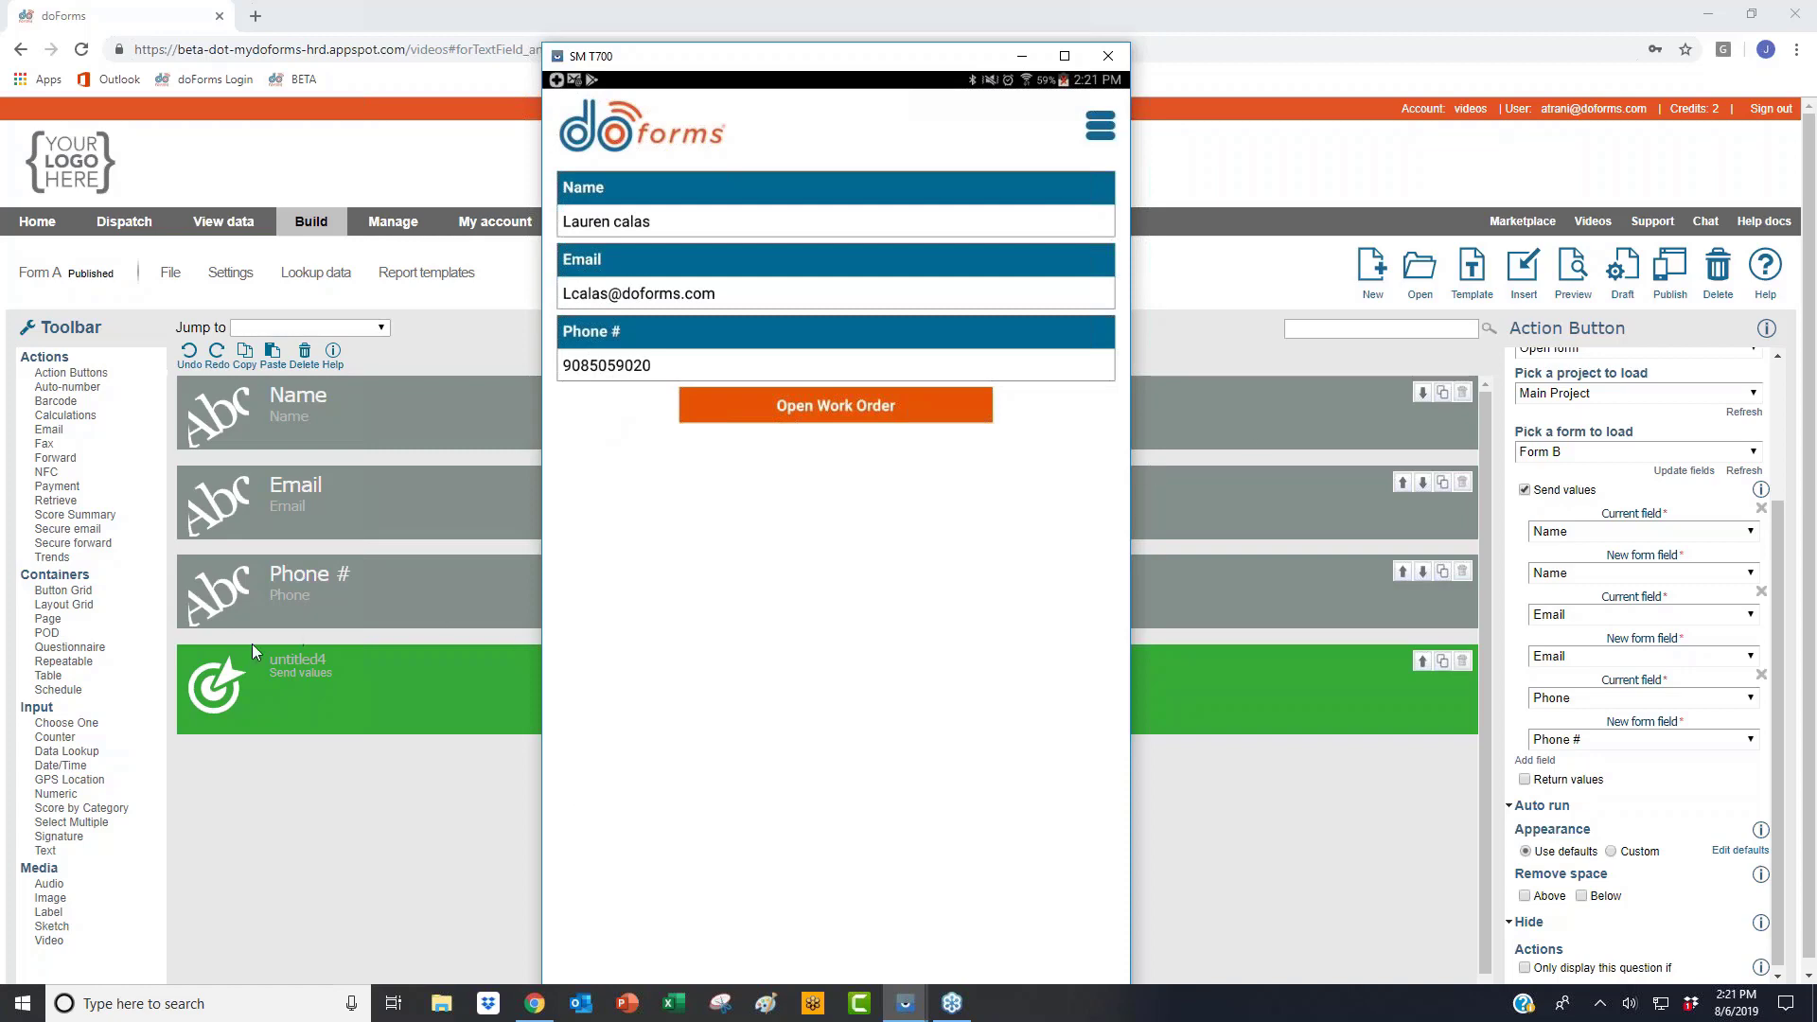
{"action": "left_click", "coordinate": [134, 662]}
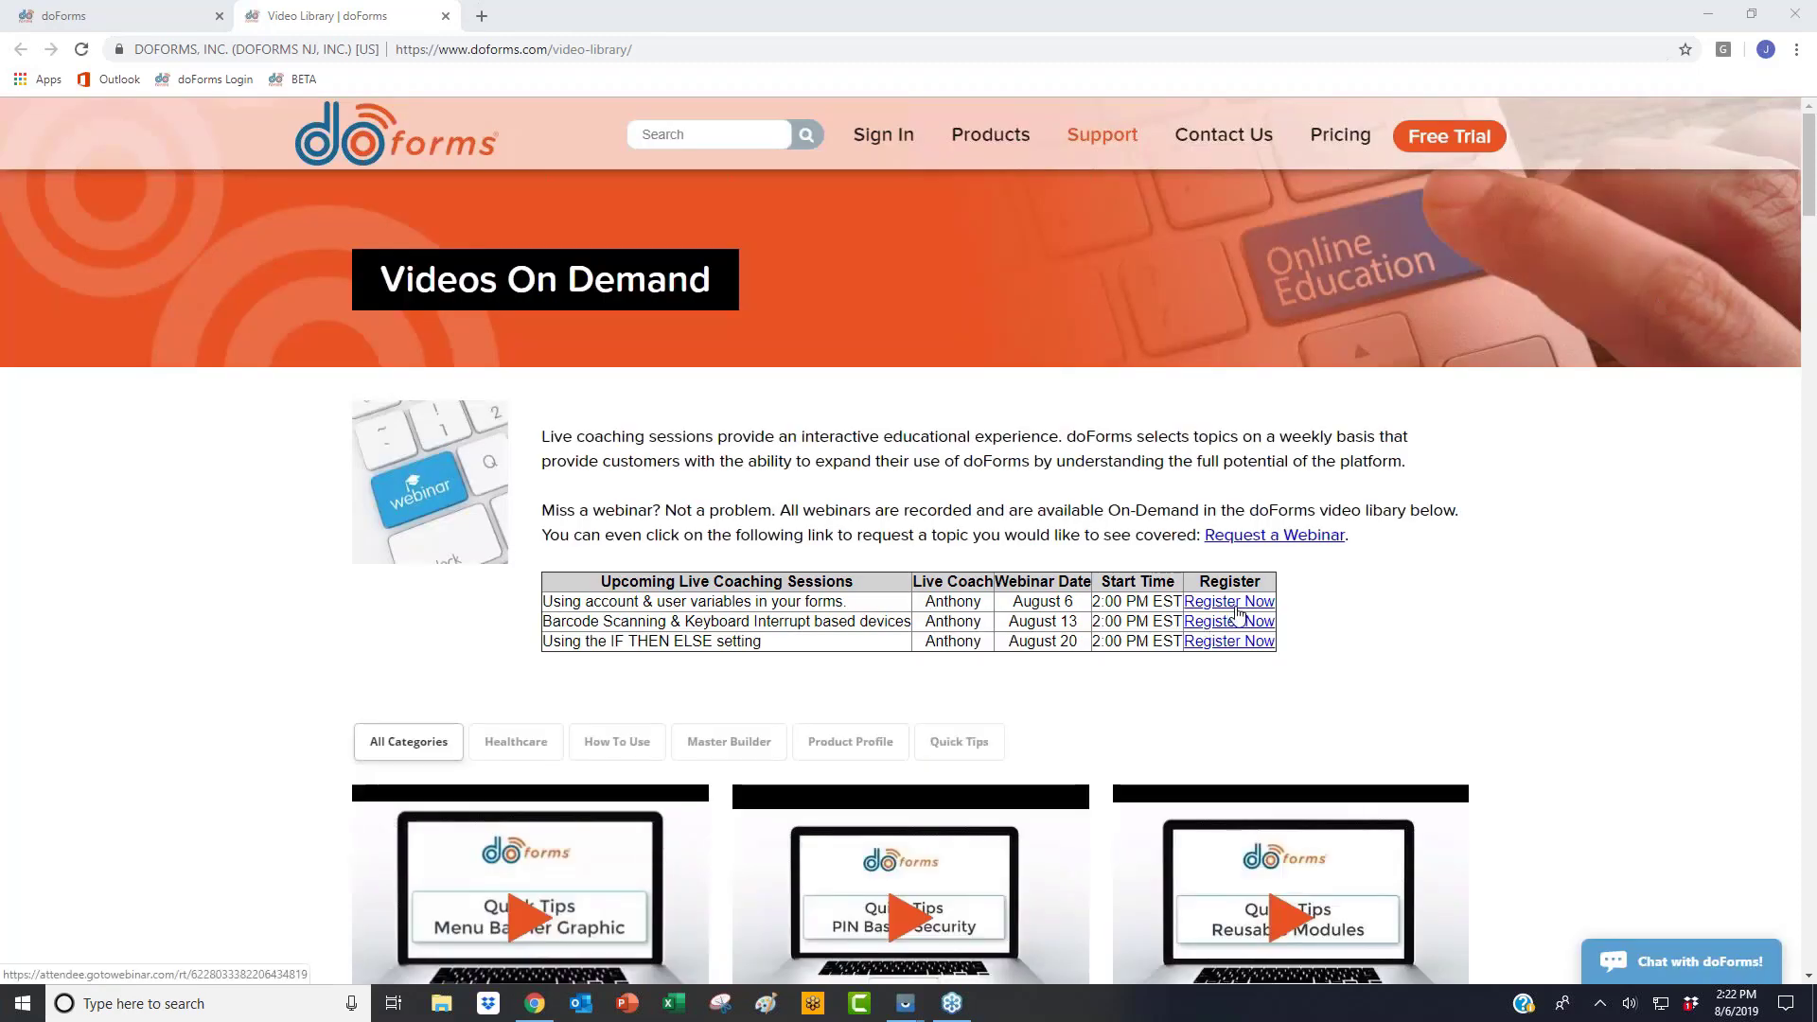
Step: Scroll down the video library and filter it to the How To Use category
{"action": "scroll", "coordinate": [1238, 611], "scroll_direction": "down", "scroll_amount": 1}
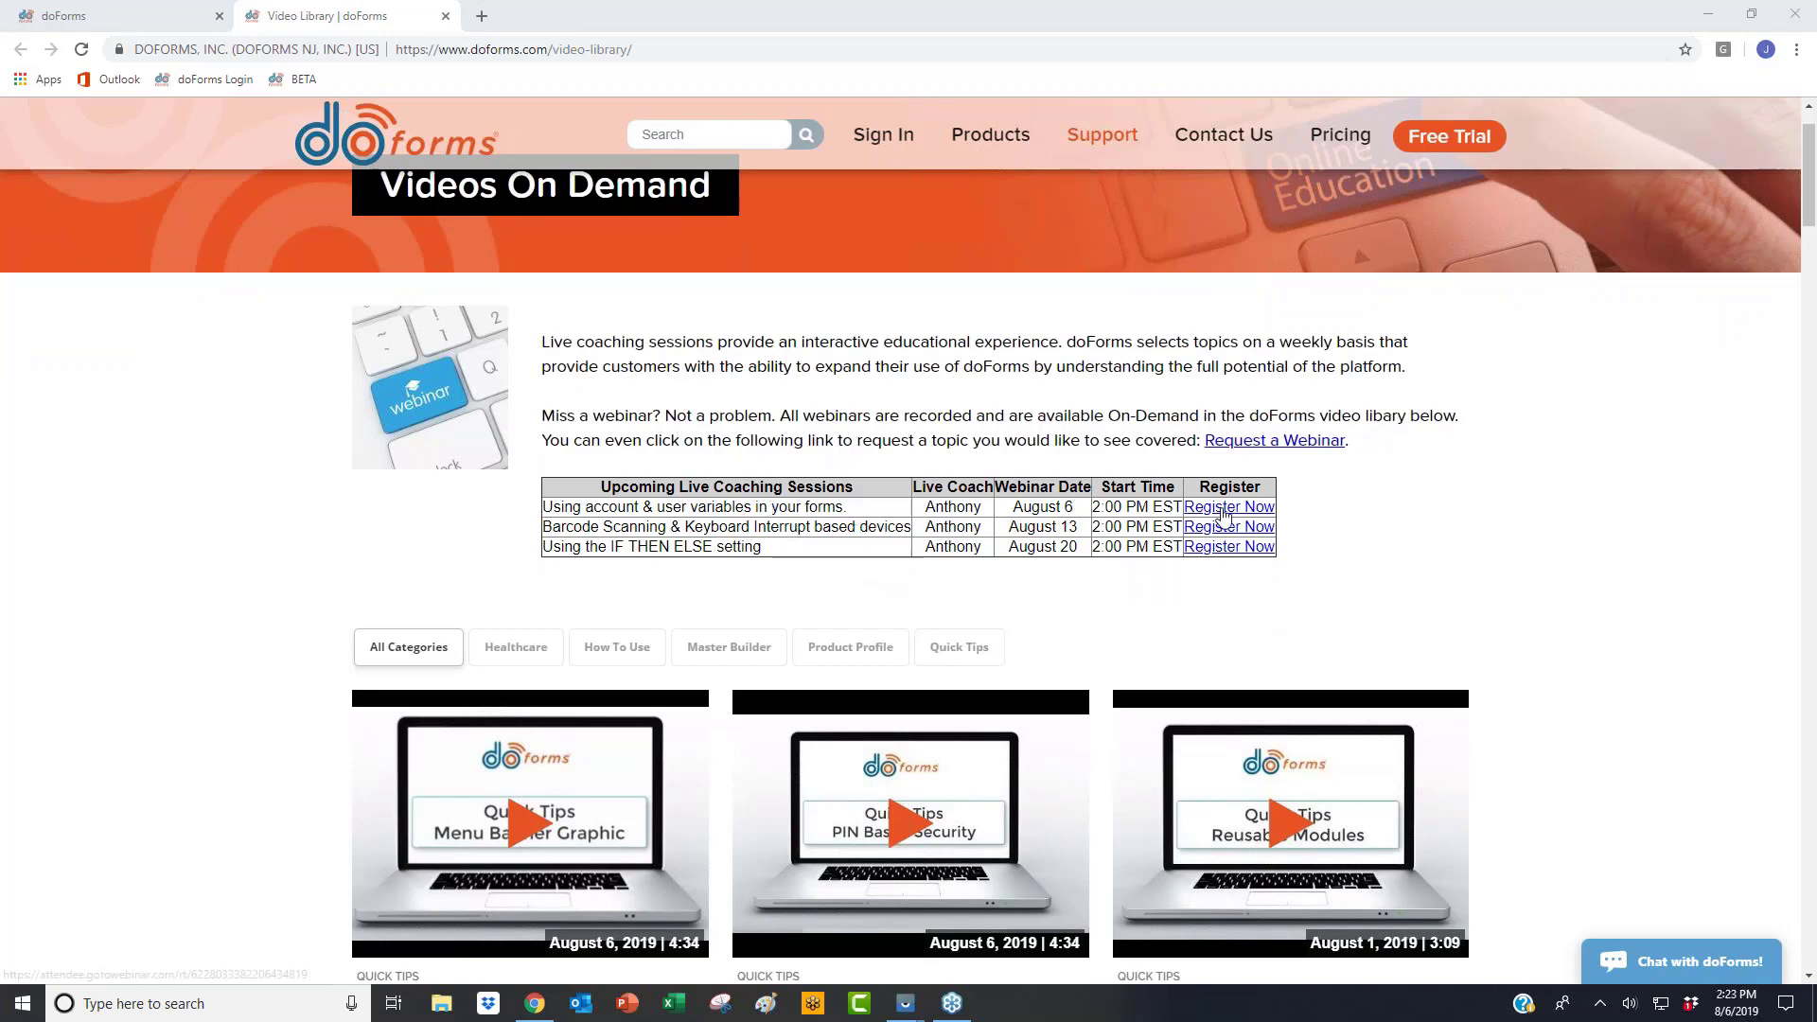
{"action": "scroll", "coordinate": [946, 530], "scroll_direction": "down", "scroll_amount": 2}
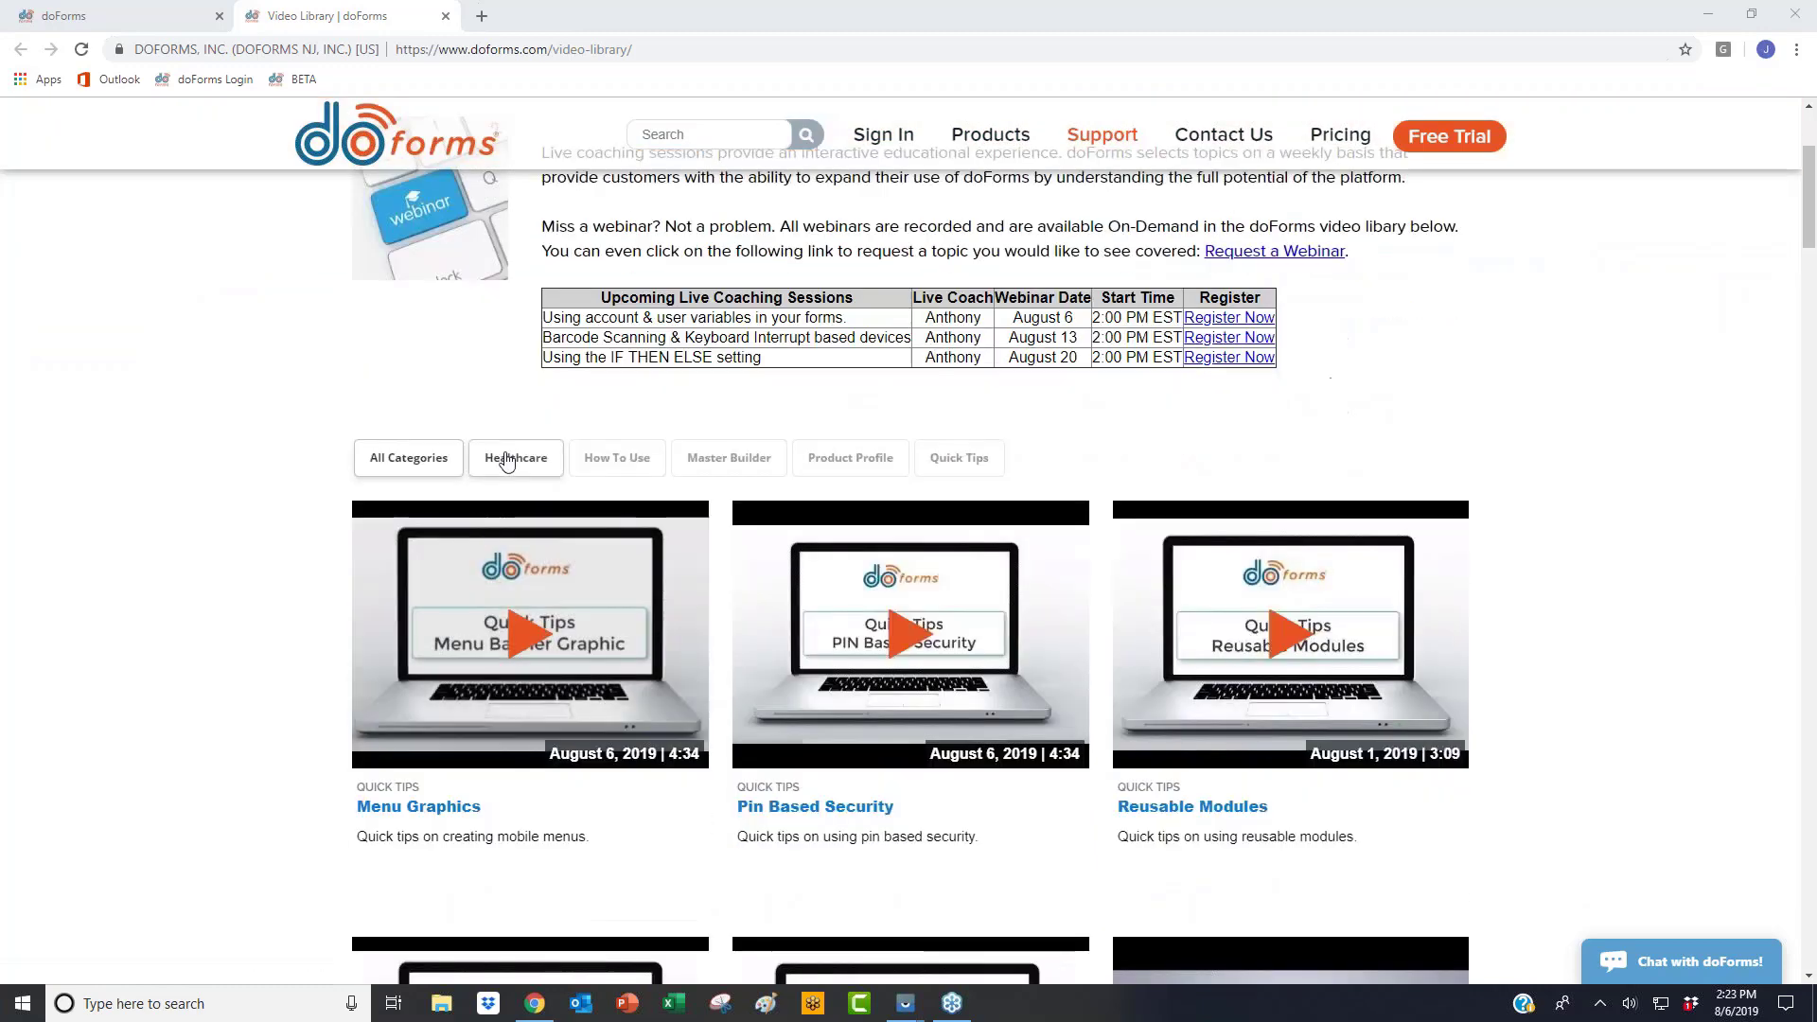
{"action": "left_click", "coordinate": [622, 475]}
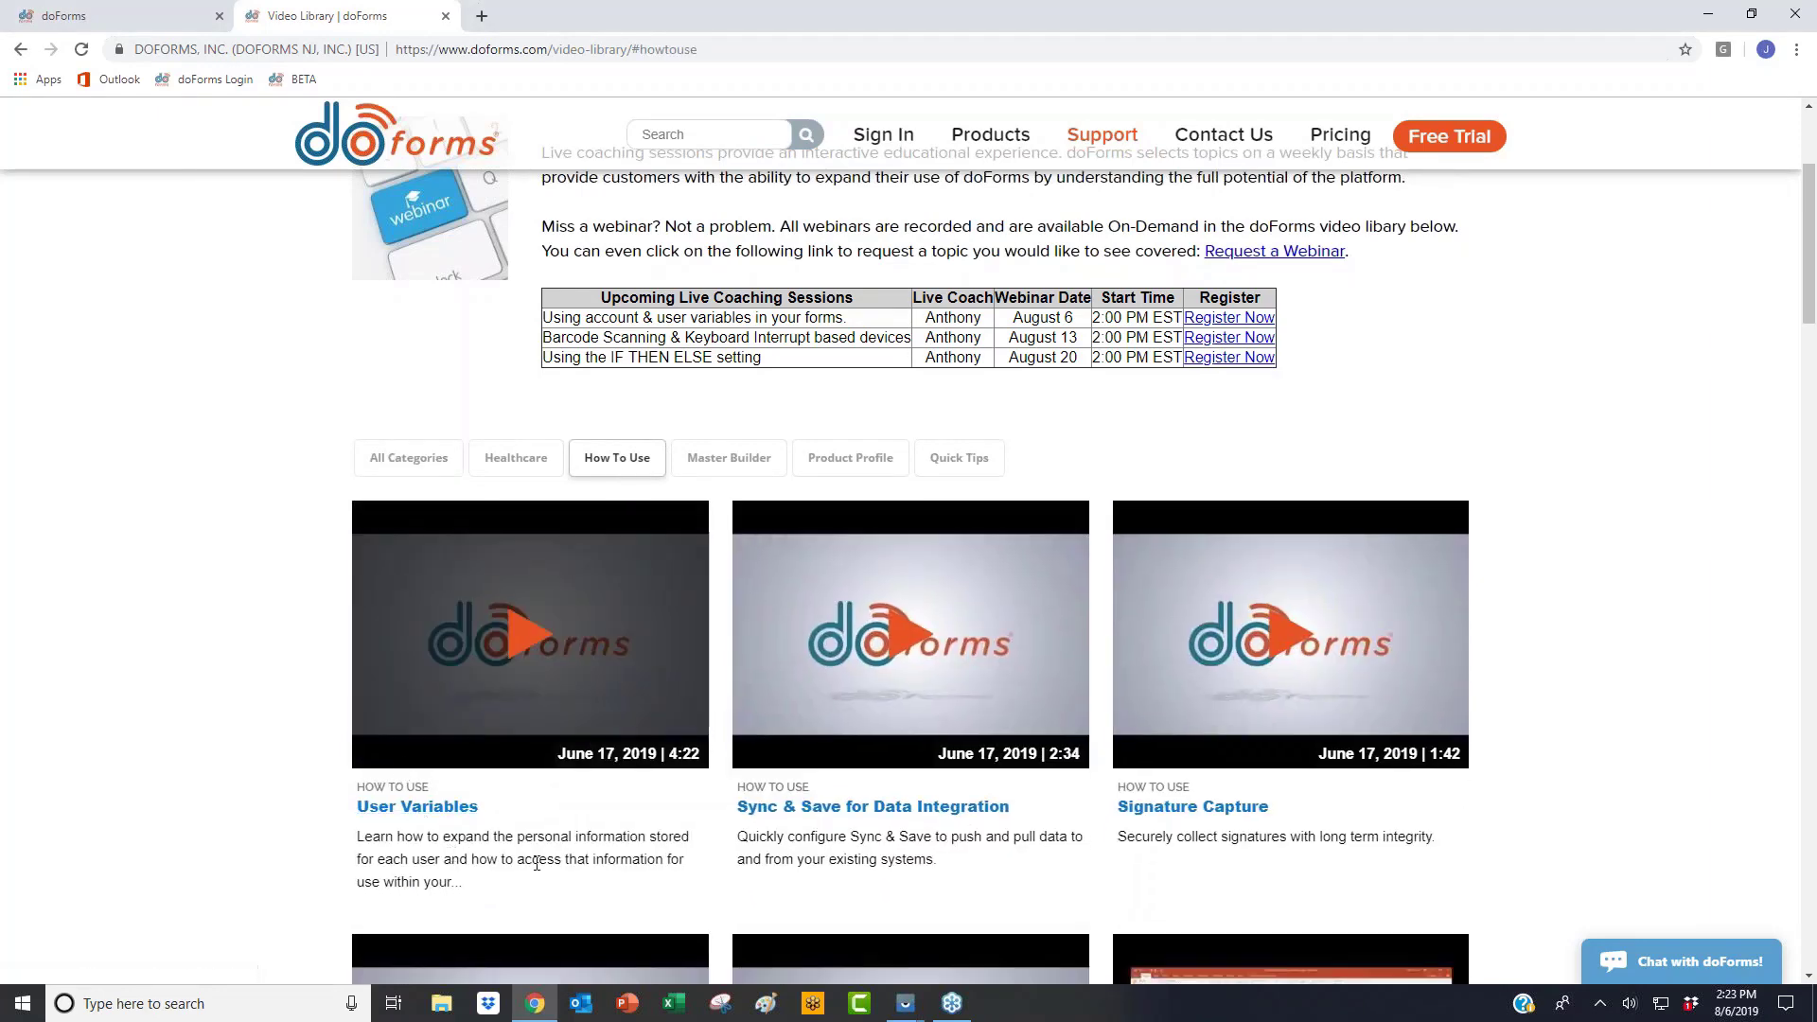
Step: Highlight the User Variables video description, then return to the doForms form builder tab
{"action": "mouse_move", "coordinate": [482, 885]}
{"action": "left_mouse_down"}
{"action": "mouse_move", "coordinate": [360, 833]}
{"action": "mouse_move", "coordinate": [468, 901]}
{"action": "left_mouse_up"}
{"action": "left_click", "coordinate": [360, 833]}
{"action": "left_click", "coordinate": [476, 889]}
{"action": "scroll", "coordinate": [1082, 169], "scroll_direction": "up", "scroll_amount": 3}
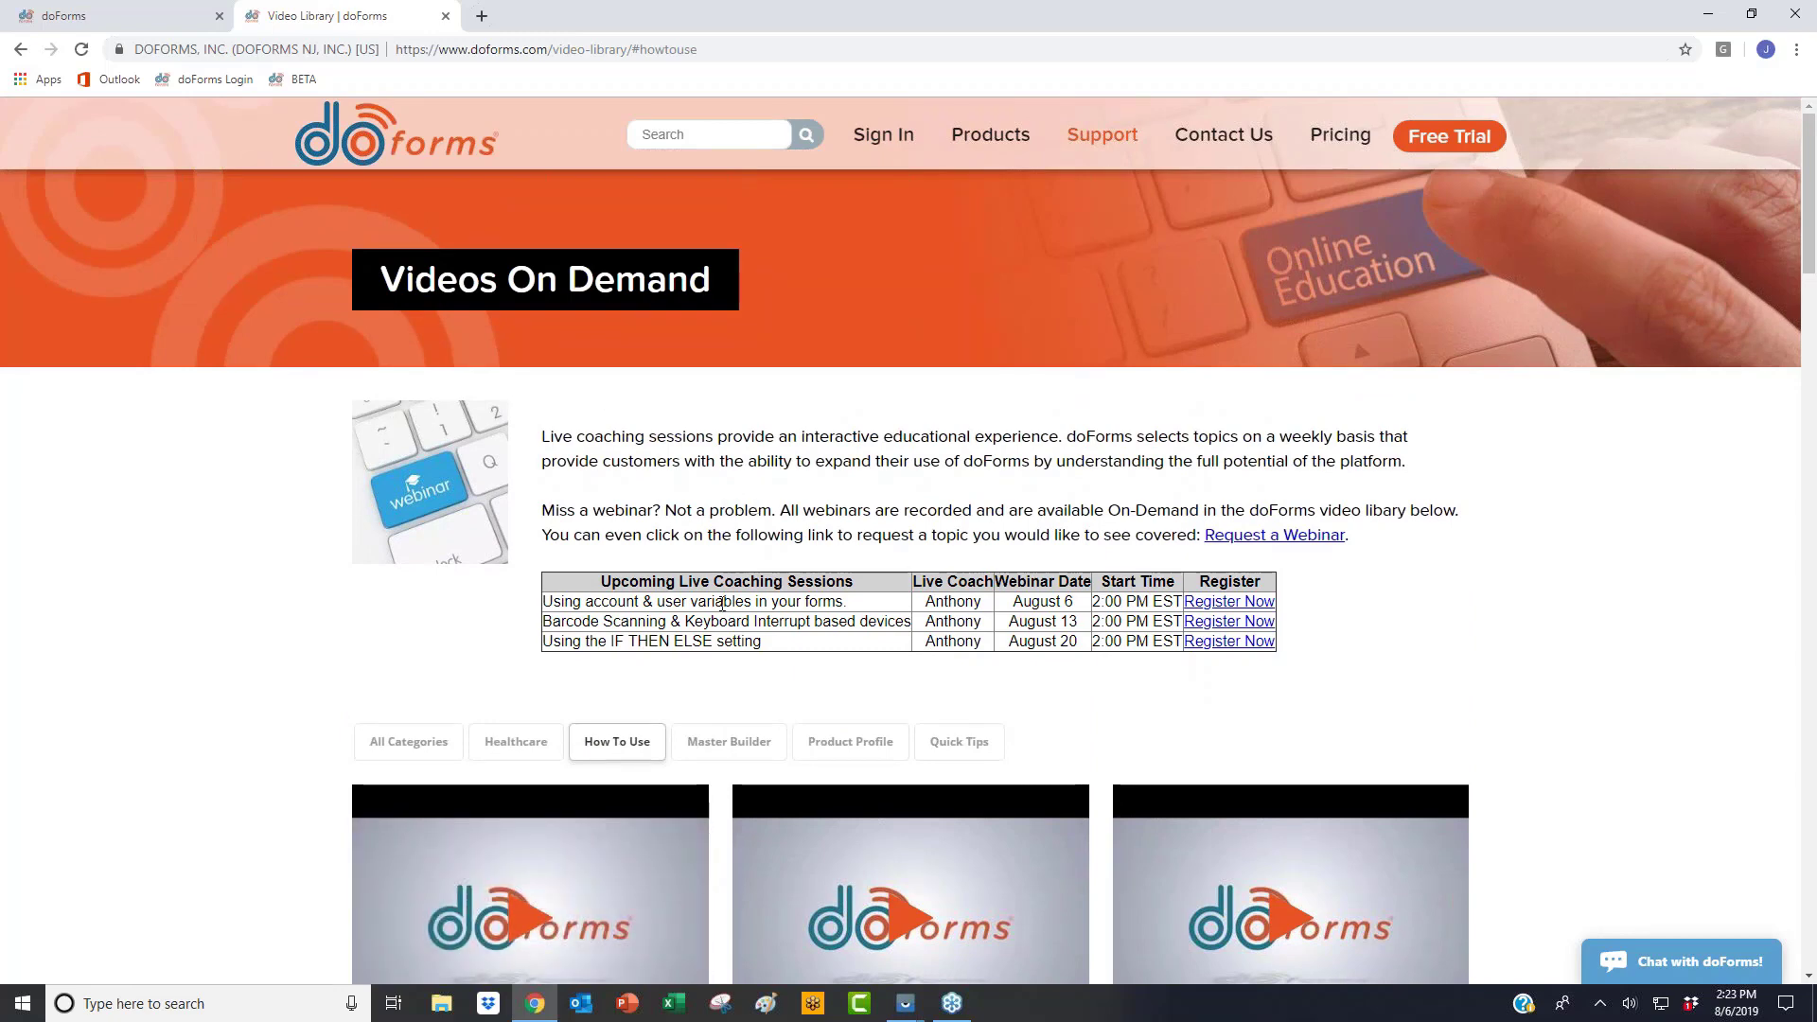
{"action": "left_click", "coordinate": [169, 8]}
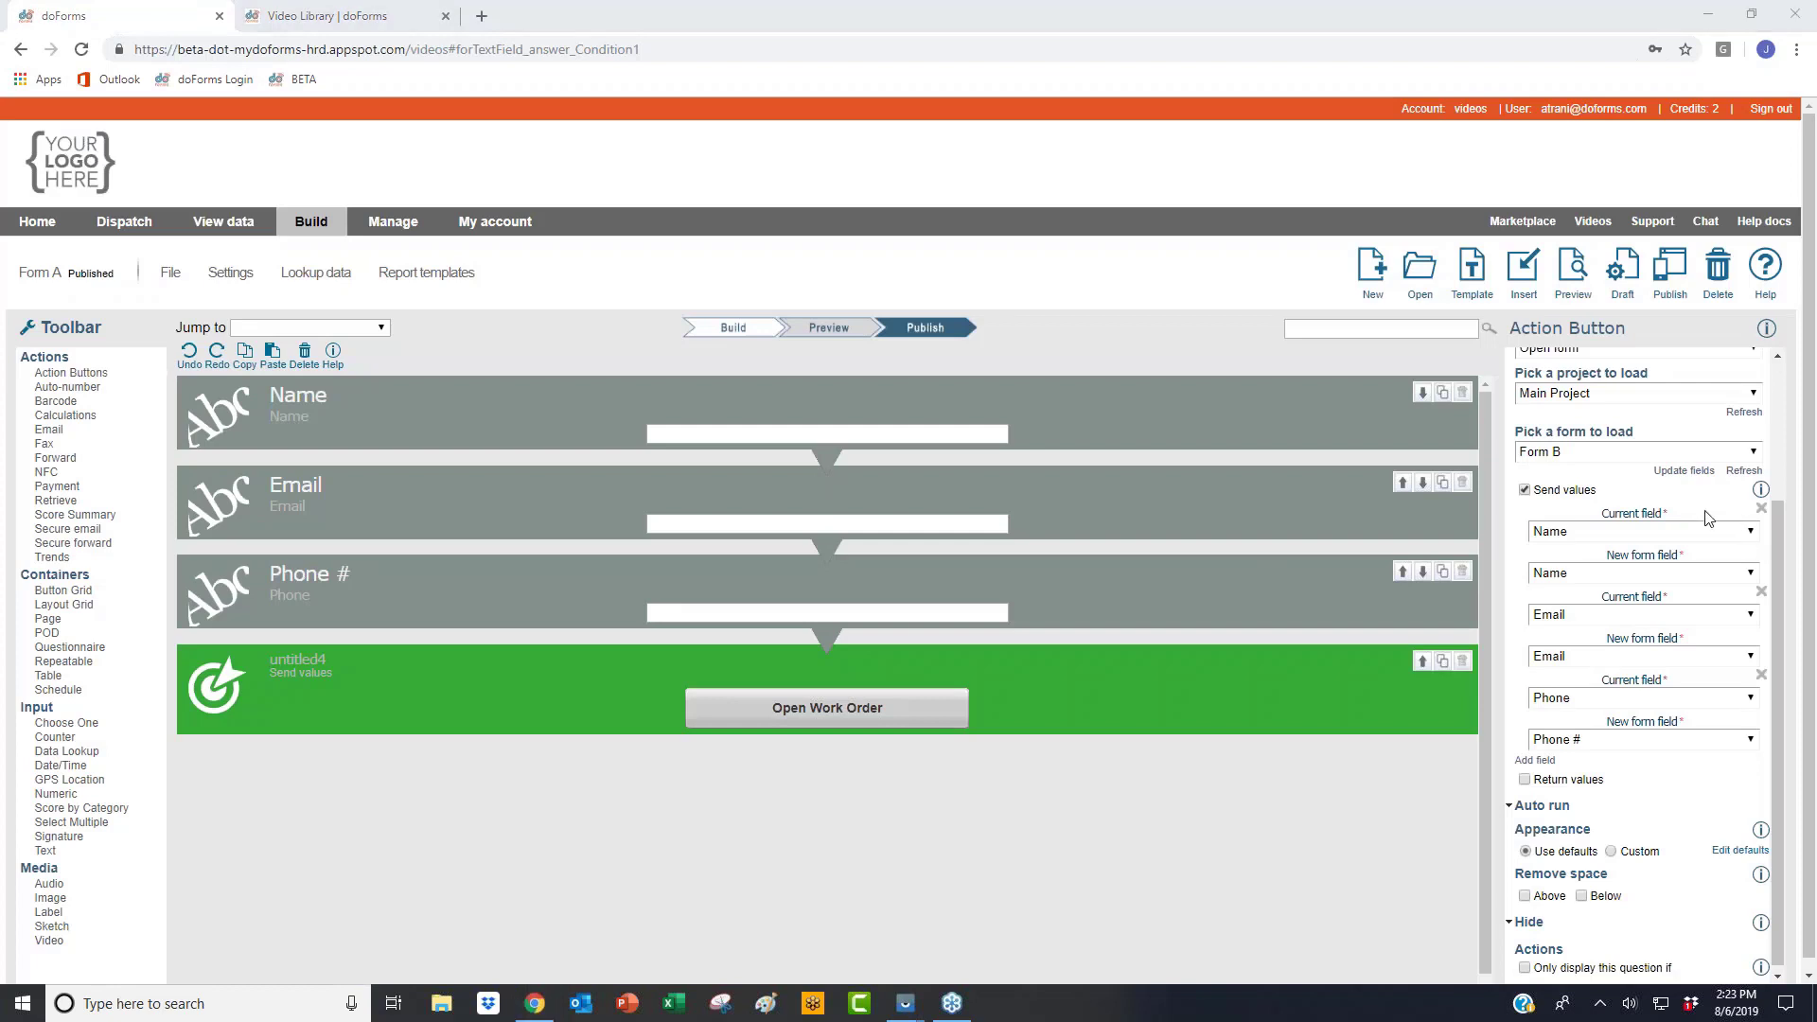